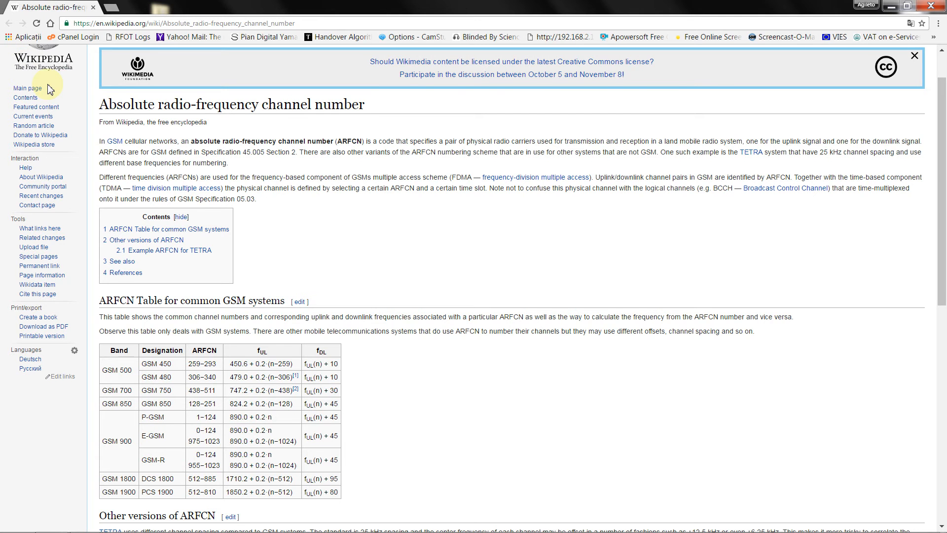
# - Review the ARFCN table for common GSM systems in the Wikipedia article and minimise the browser
pyautogui.scroll(1, 63, 89)
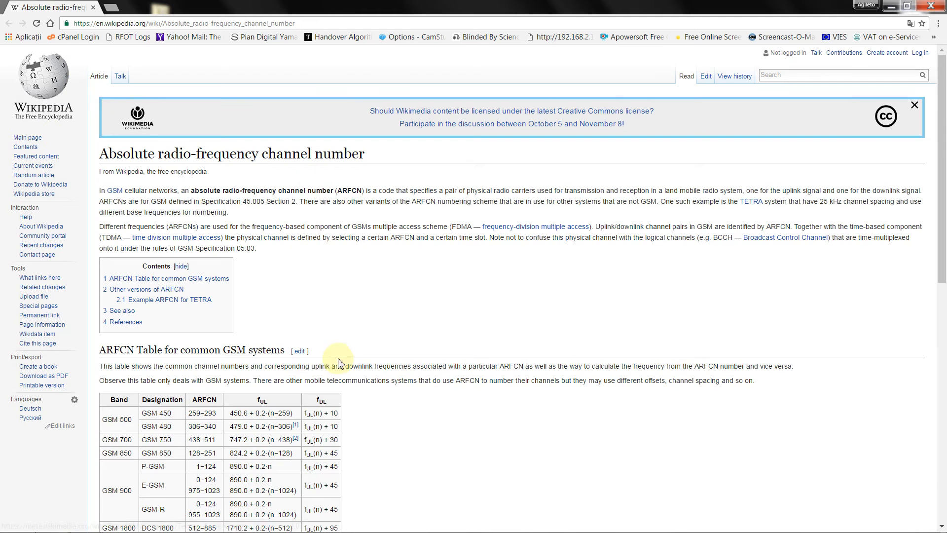
pyautogui.scroll(-2, 335, 364)
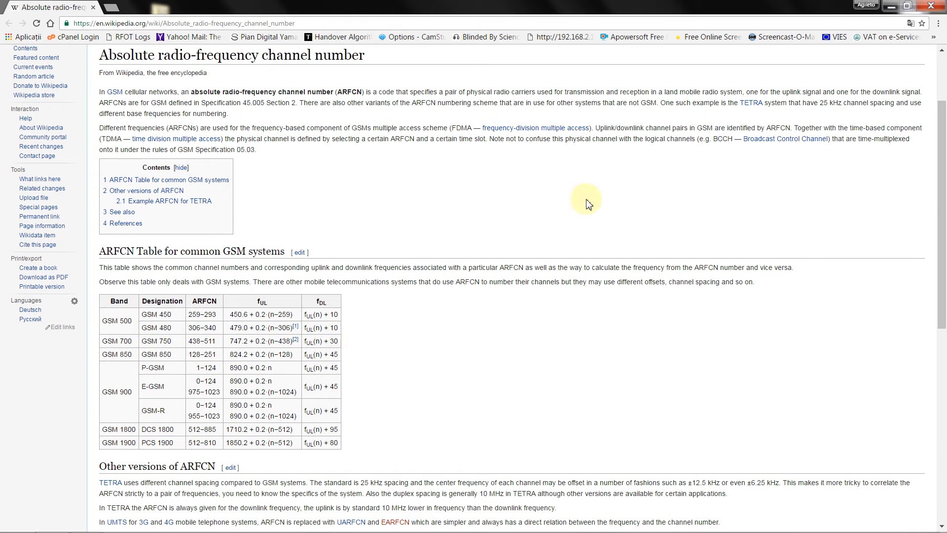
pyautogui.click(893, 8)
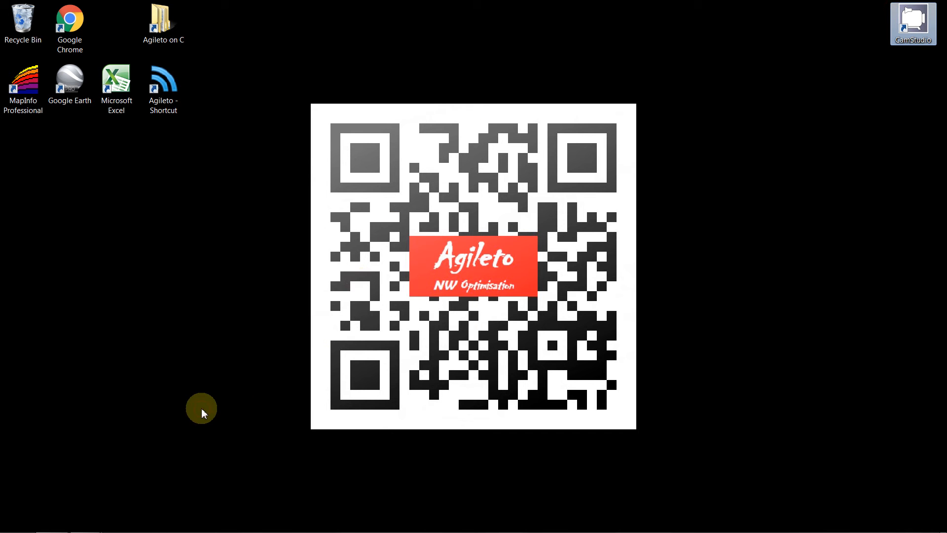
# - Launch Agileto from the desktop and start its RF optimisation module selection
pyautogui.click(163, 100)
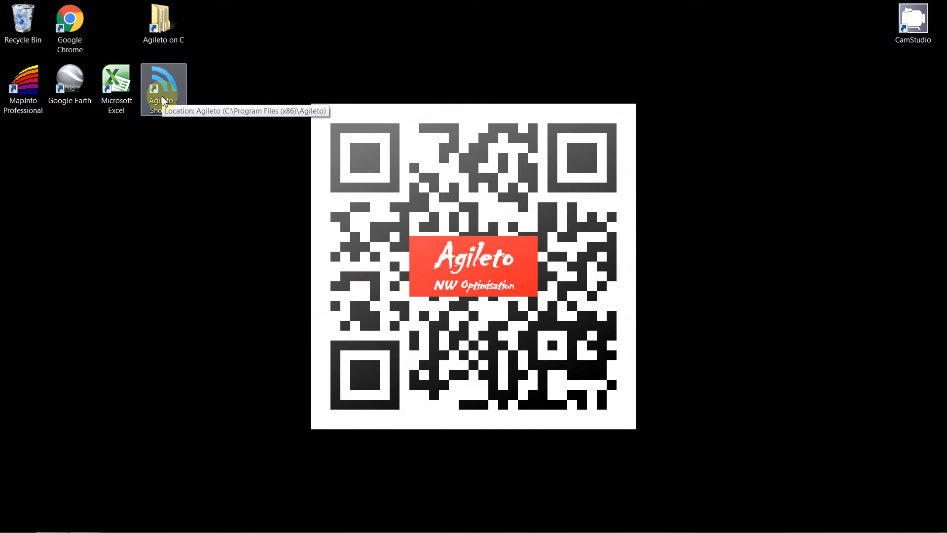
pyautogui.doubleClick(165, 100)
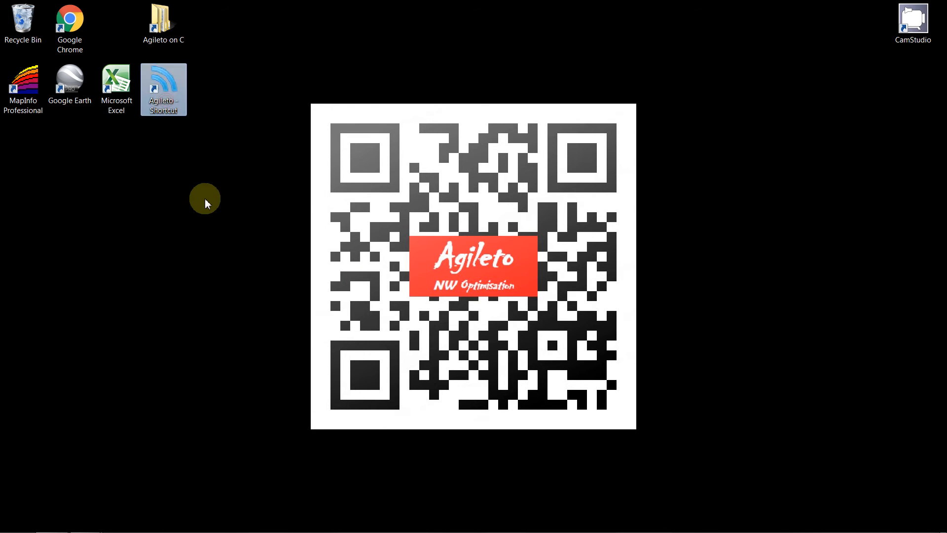
pyautogui.click(32, 40)
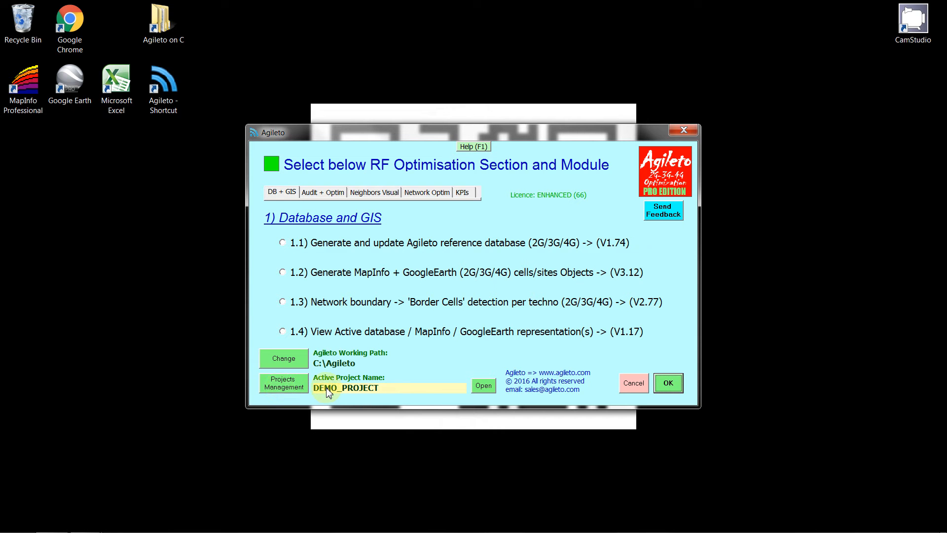
# - Run module 1.4 for DEMO_PROJECT with View Mobile Networks (2G/3G/4G) and Google Earth as the output
pyautogui.click(282, 332)
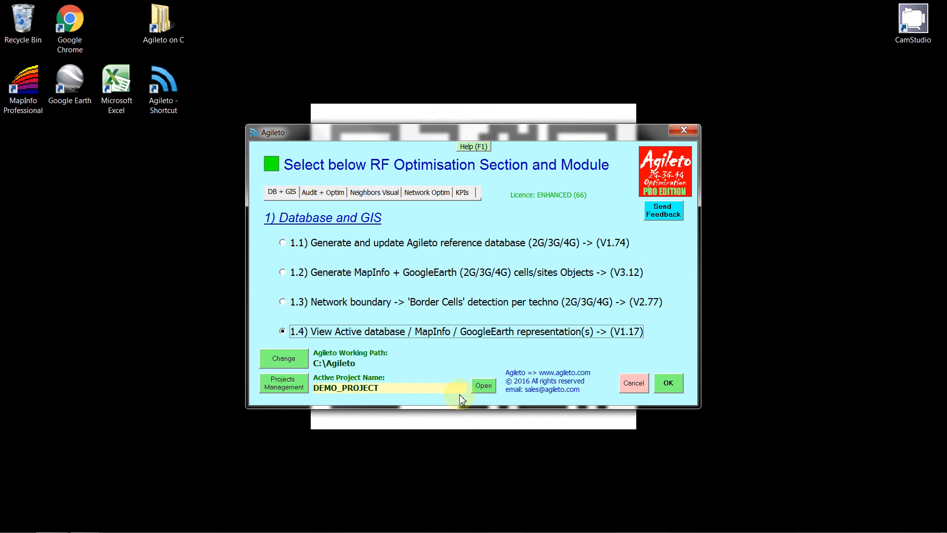
pyautogui.click(667, 385)
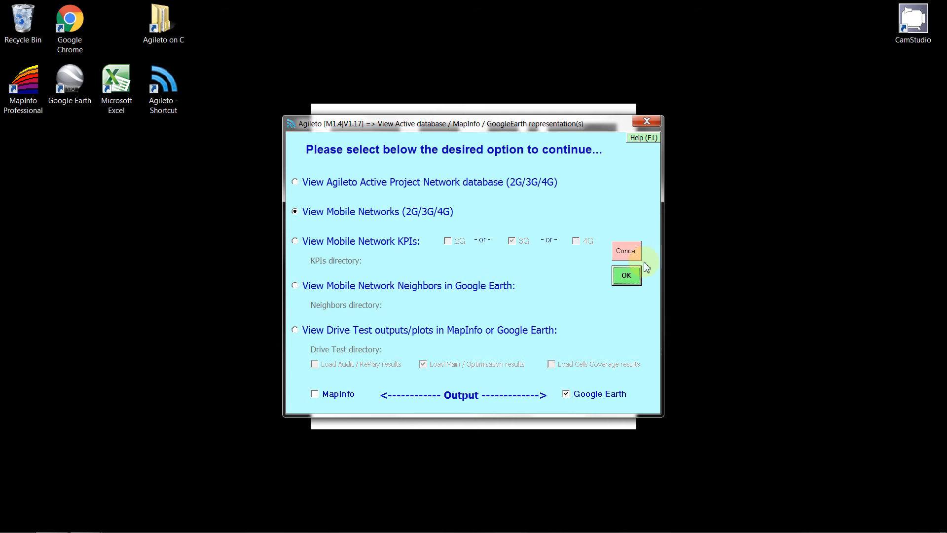
pyautogui.click(626, 275)
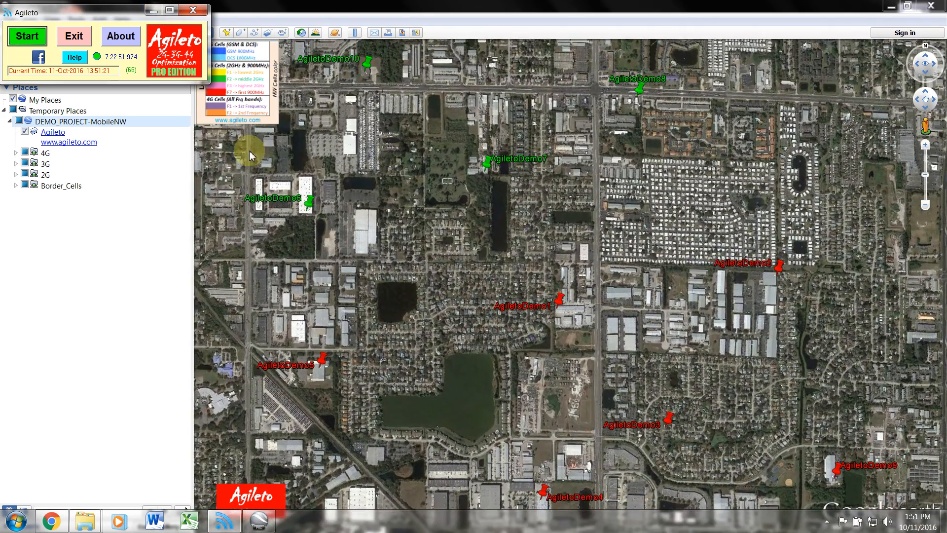
# - Hide the 3G and 4G layers of DEMO_PROJECT-MobileNW in Google Earth, keeping the 2G layer shown
pyautogui.click(25, 163)
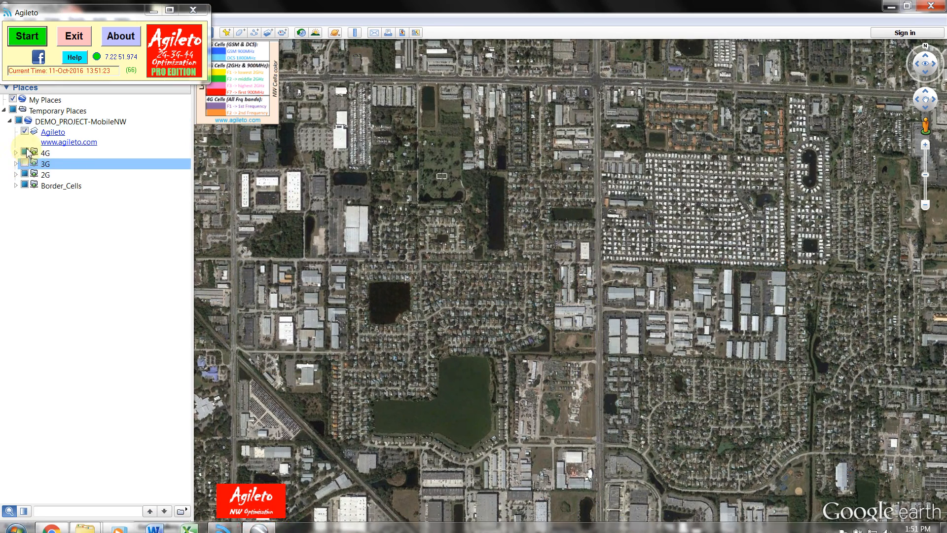
pyautogui.click(26, 153)
pyautogui.click(27, 175)
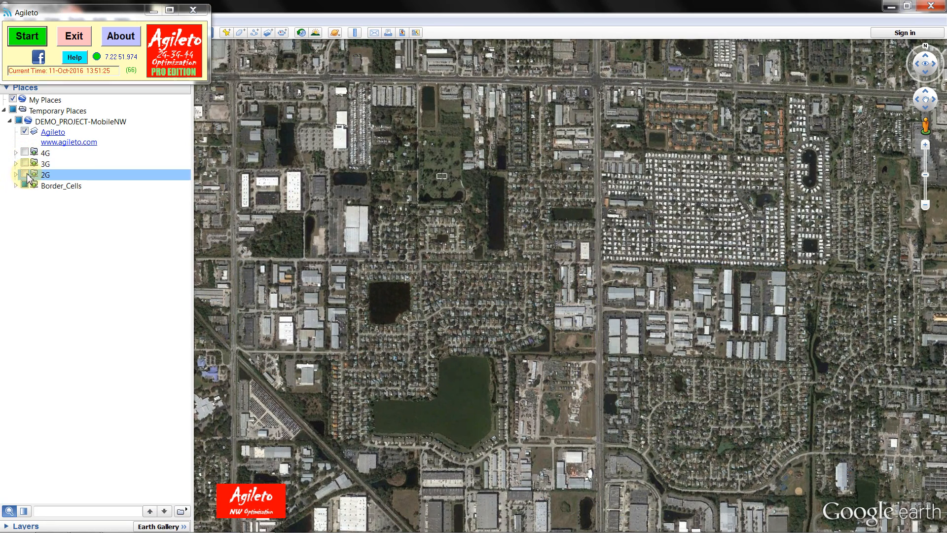
pyautogui.click(25, 175)
# - Examine the cell details of sectors AgiletoDemo1-C and AgiletoDemo1-A at site GSM_Demo1 on the map
pyautogui.click(417, 254)
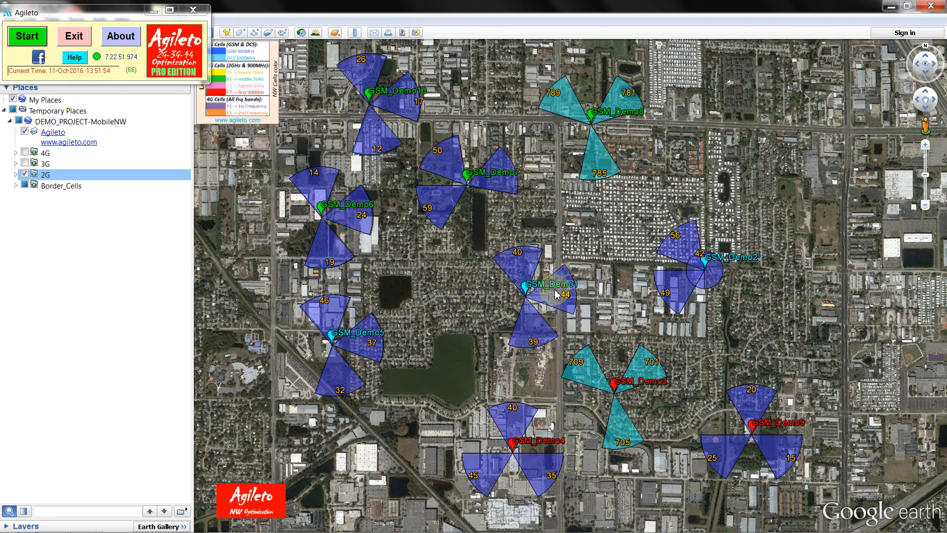
pyautogui.click(517, 265)
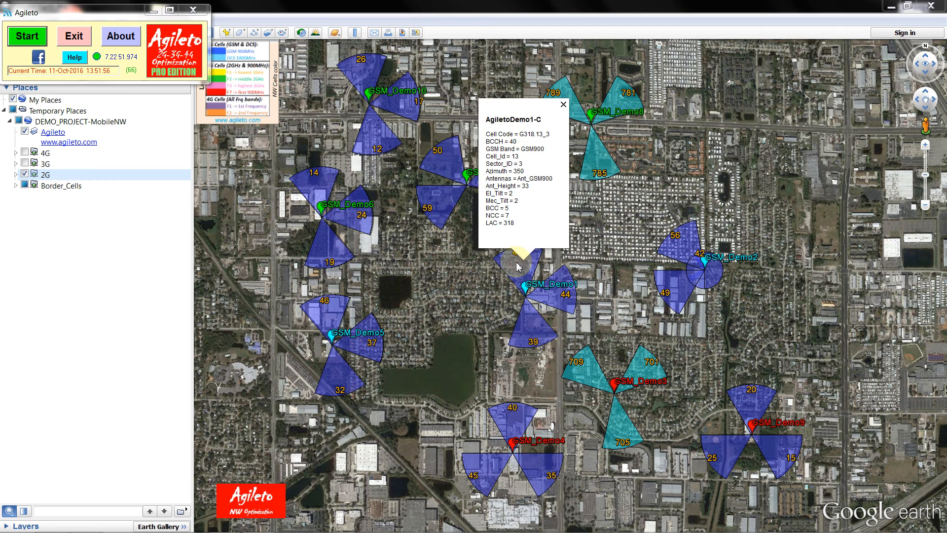
pyautogui.click(531, 260)
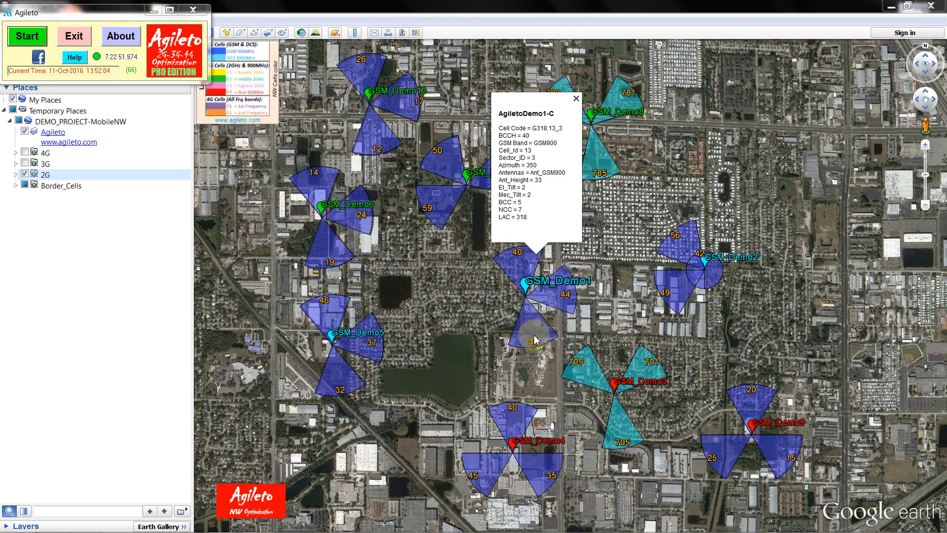
pyautogui.click(553, 296)
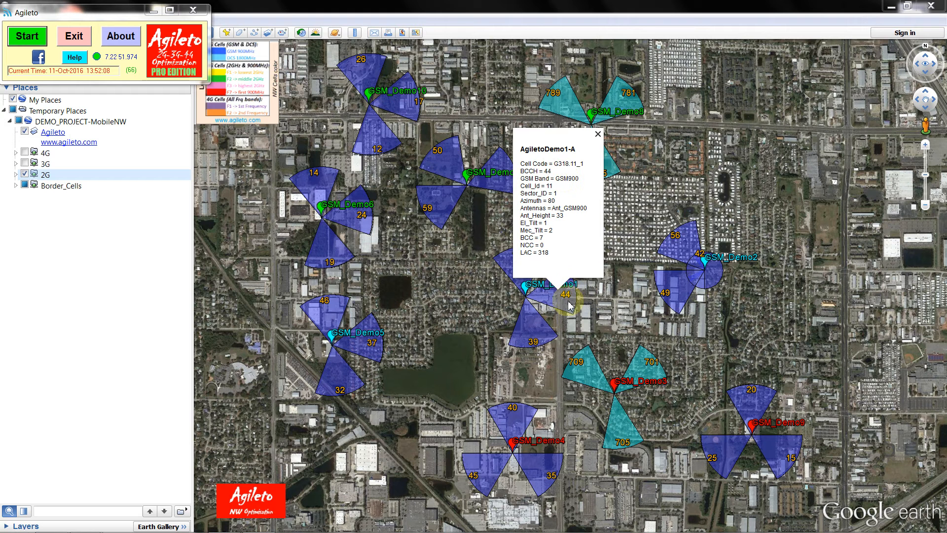
pyautogui.click(518, 378)
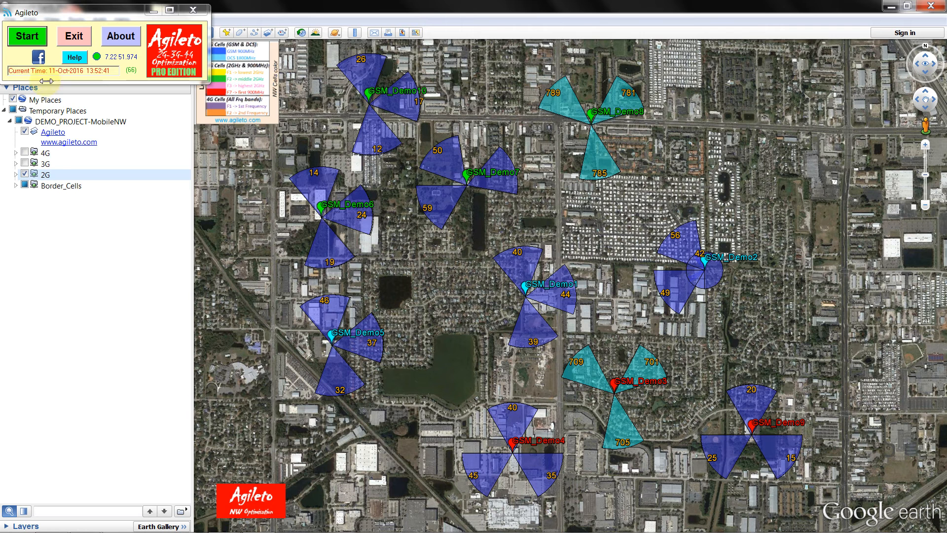
# - Open Agileto module 2.3, 2G BCCHs allocation Audit + Optimisation, and move its window up to uncover more of the map
pyautogui.click(27, 37)
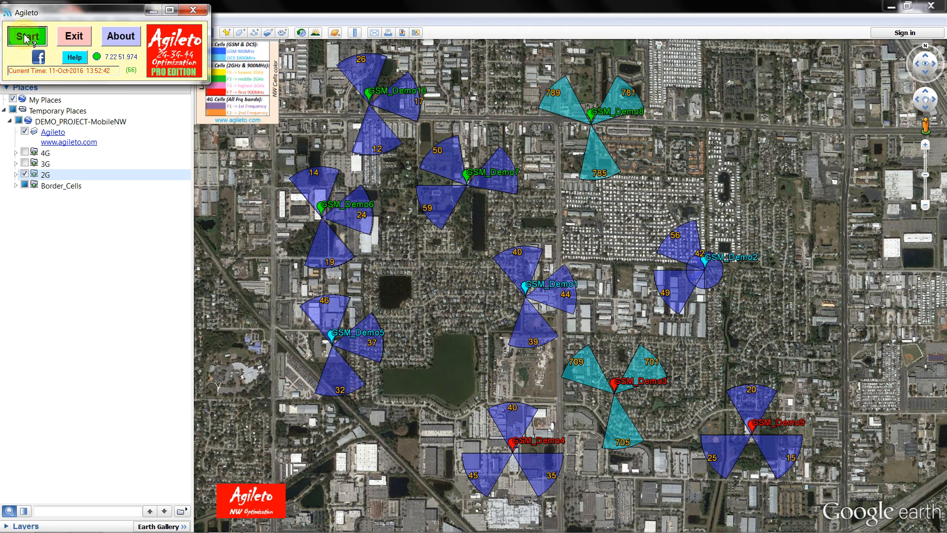
pyautogui.click(333, 197)
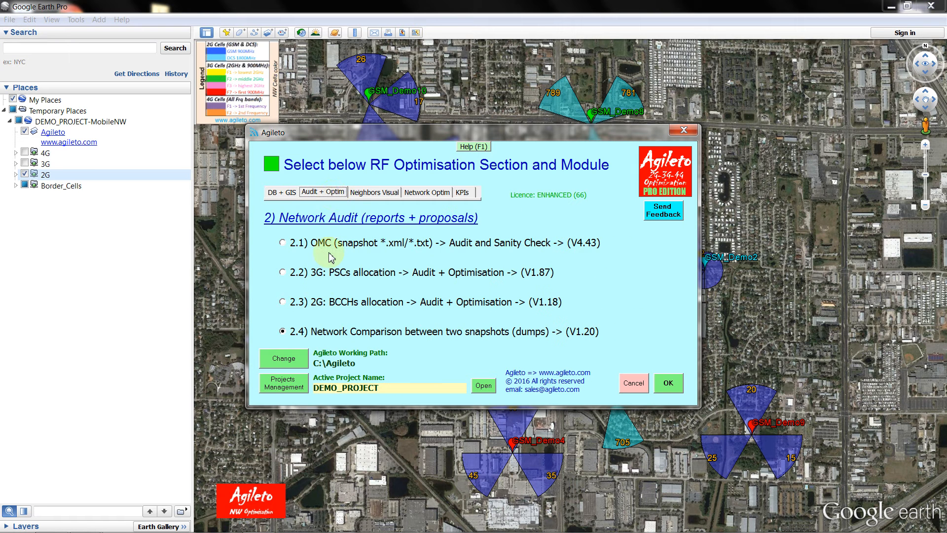
pyautogui.click(286, 304)
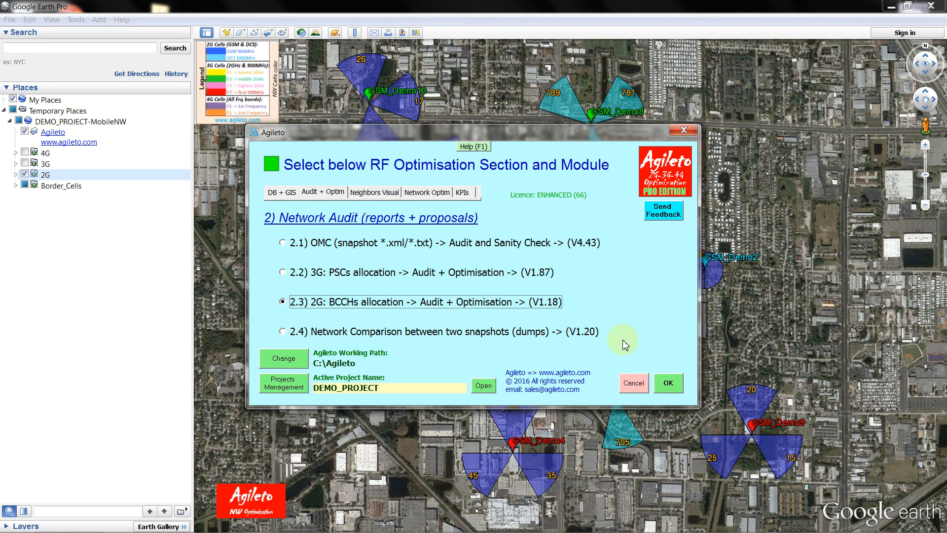
pyautogui.click(675, 387)
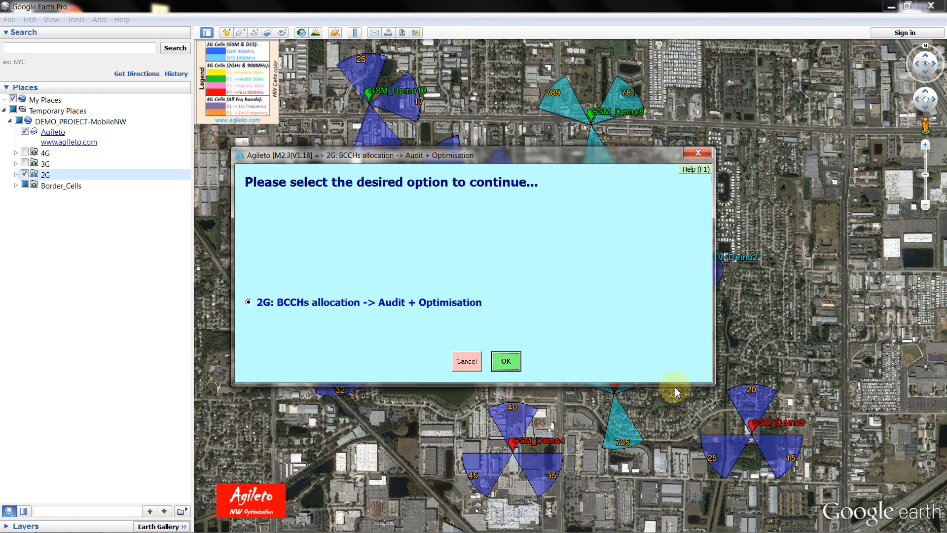
pyautogui.click(513, 365)
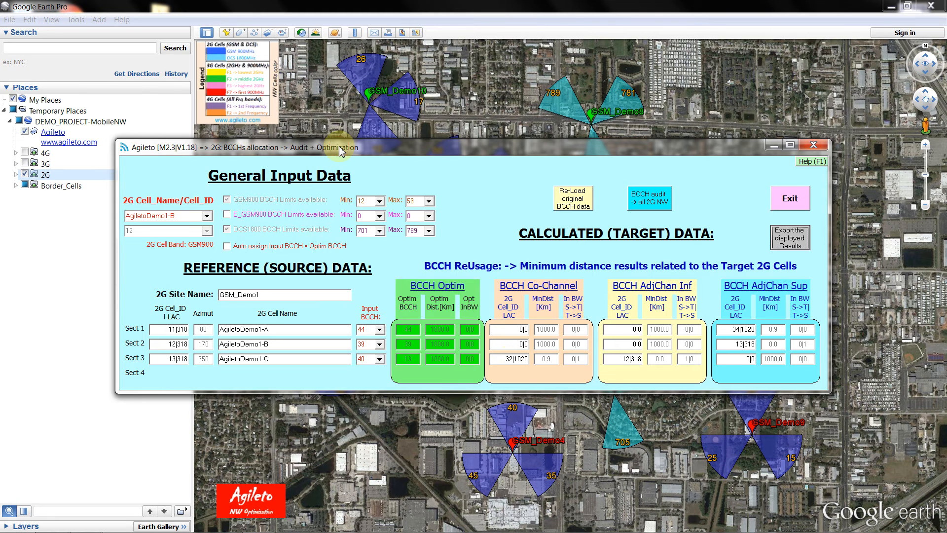
pyautogui.moveTo(340, 152); pyautogui.dragTo(328, 46)
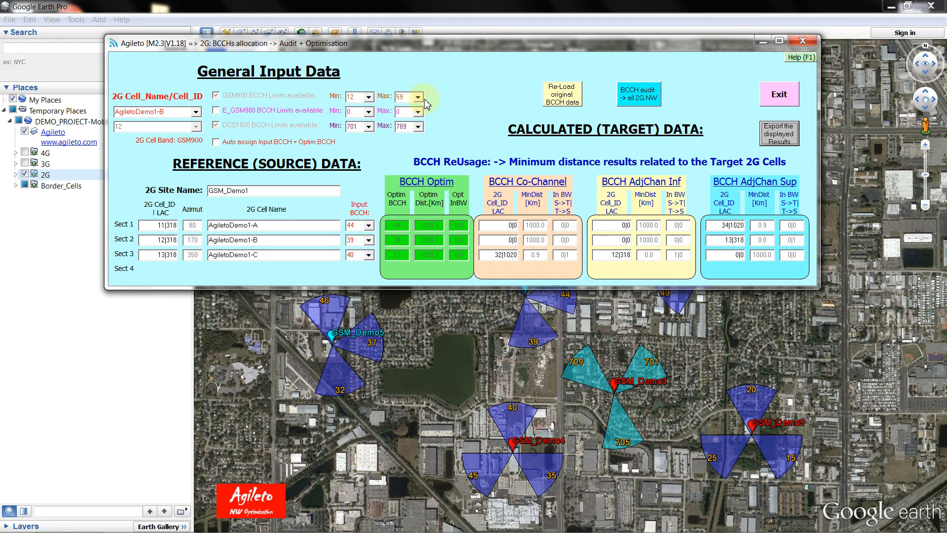
# - Switch to Chrome, check the GSM ARFCN ranges in the Wikipedia table, and return to the Agileto BCCH window
pyautogui.moveTo(212, 528)
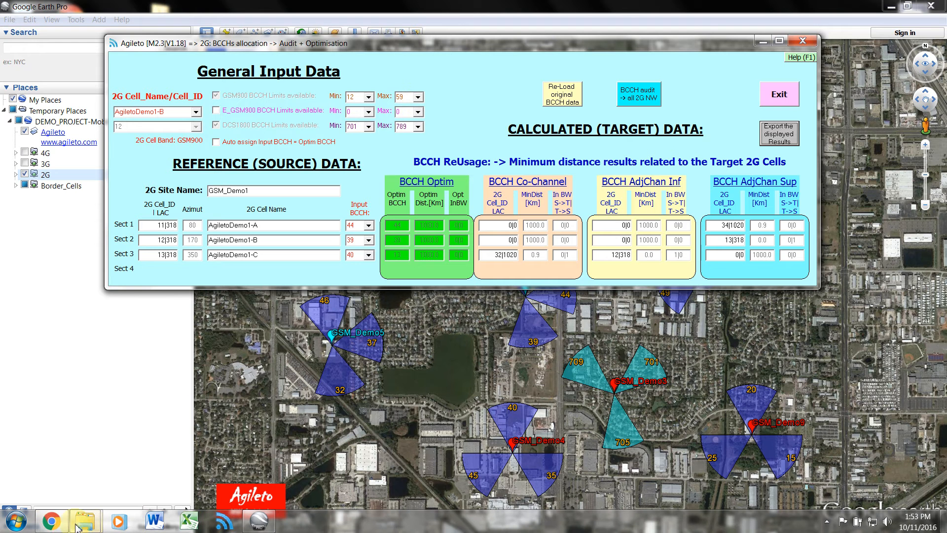
pyautogui.moveTo(55, 527)
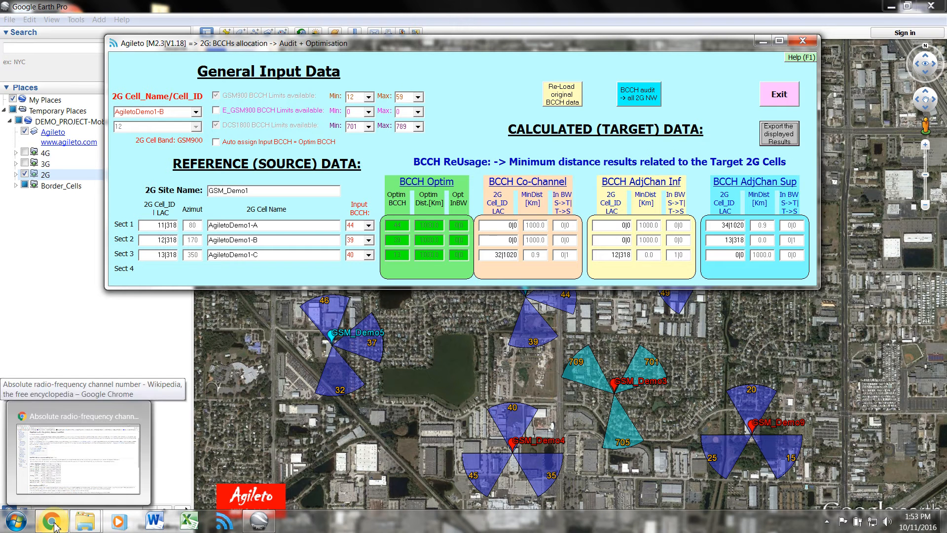
pyautogui.click(56, 526)
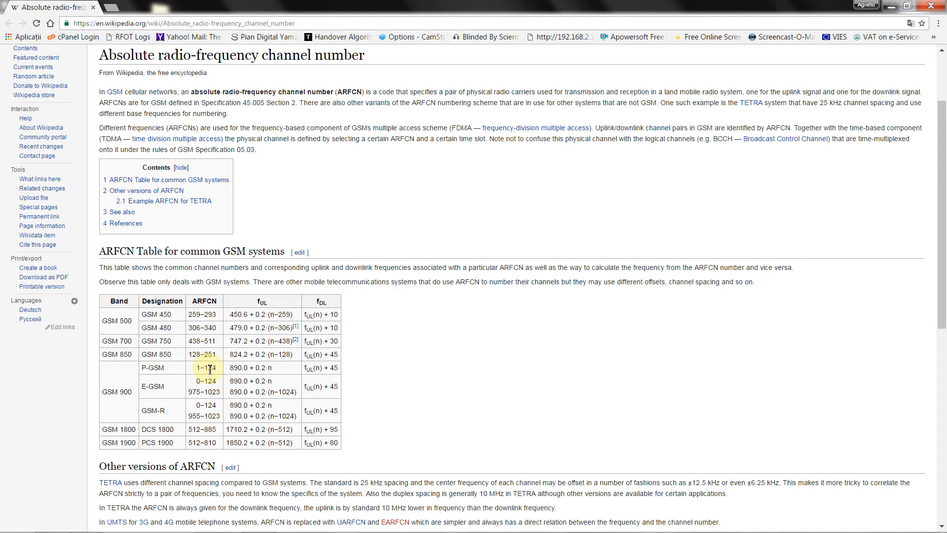
pyautogui.click(891, 6)
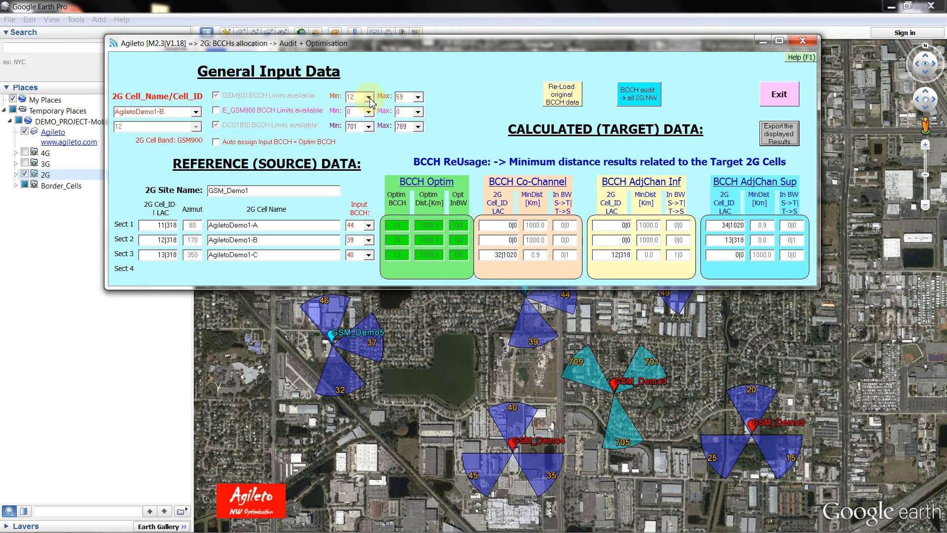
# - Inspect the selectable minimum and maximum values for the GSM900 BCCH limits, leaving the selections as they are
pyautogui.click(368, 99)
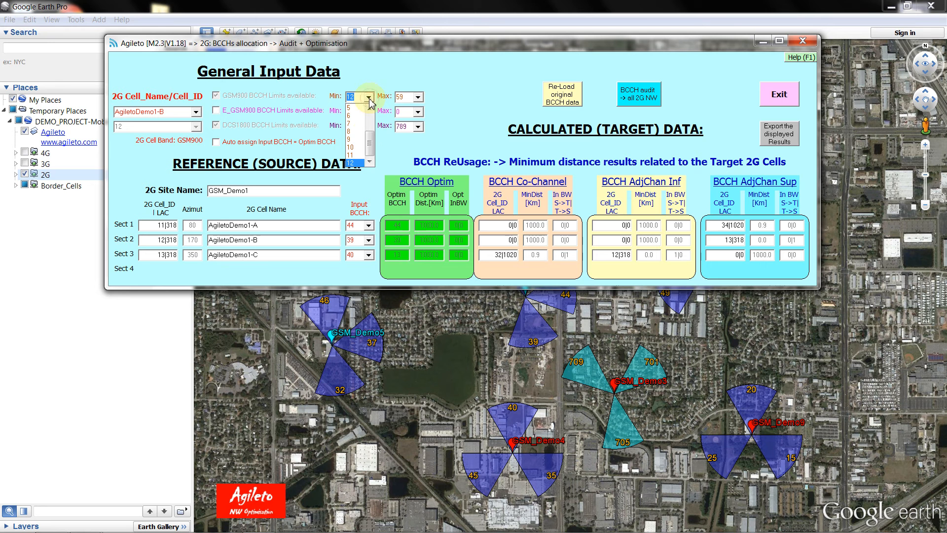
pyautogui.click(335, 98)
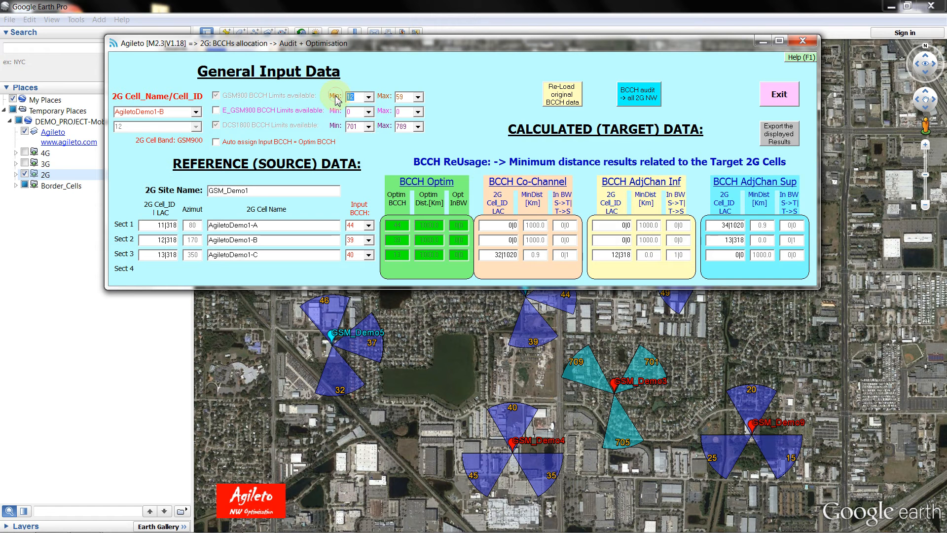
pyautogui.click(419, 98)
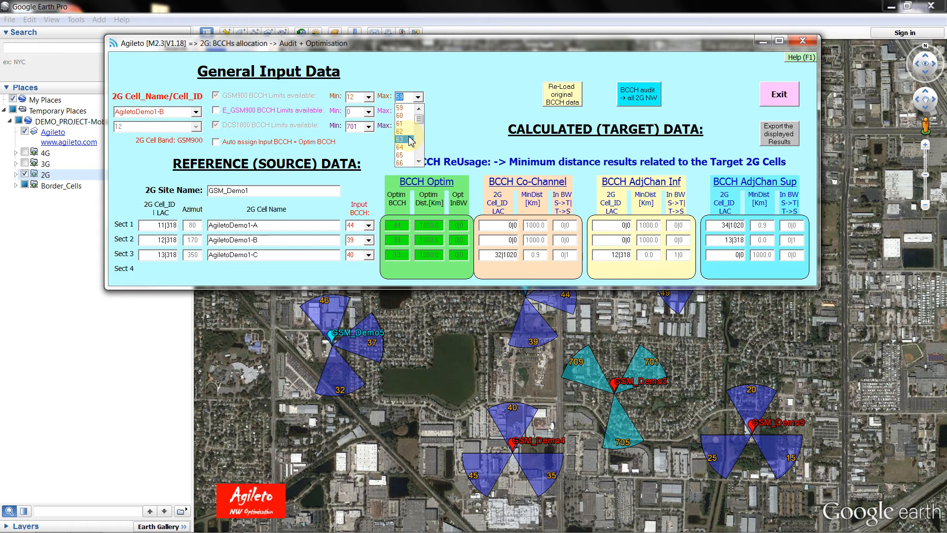
pyautogui.click(451, 102)
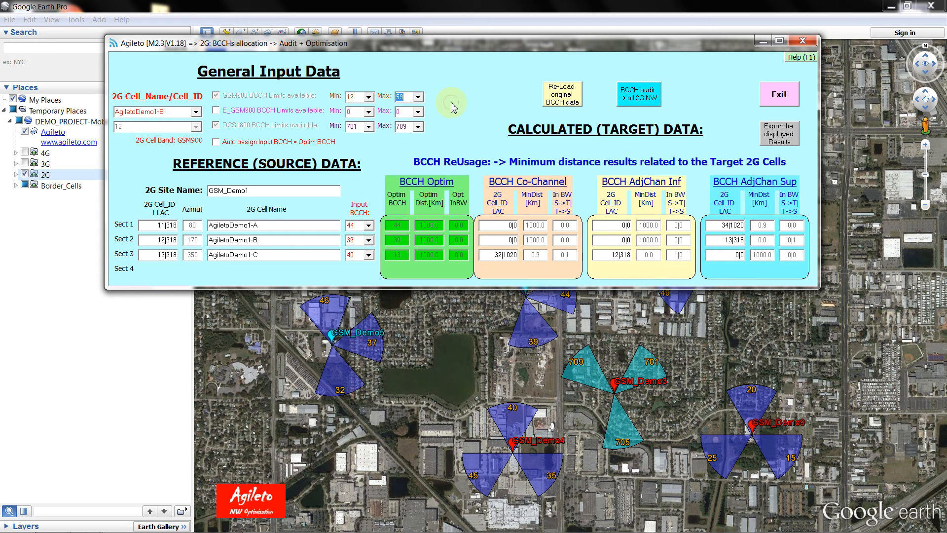
pyautogui.click(369, 97)
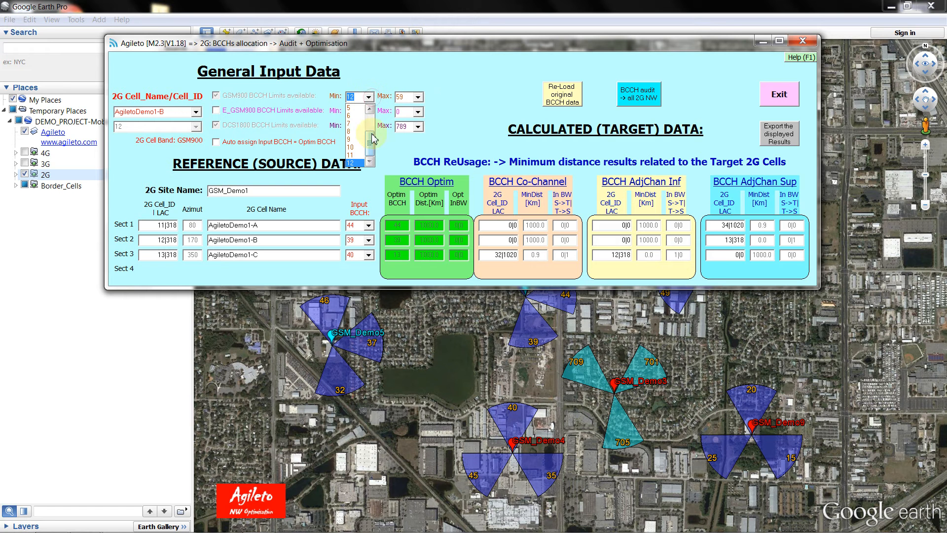
pyautogui.moveTo(371, 148)
pyautogui.mouseDown()
pyautogui.moveTo(372, 136)
pyautogui.moveTo(374, 146)
pyautogui.mouseUp()
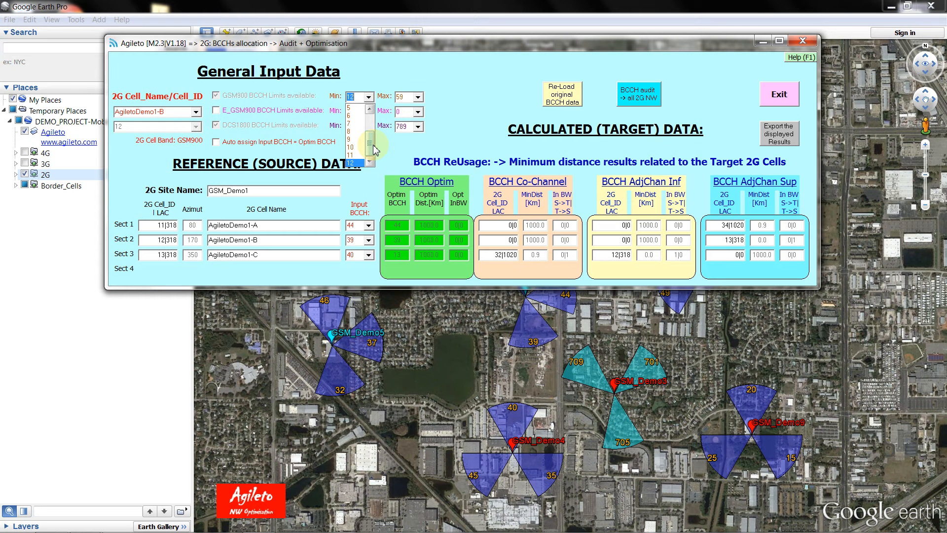
pyautogui.moveTo(376, 146); pyautogui.dragTo(377, 121)
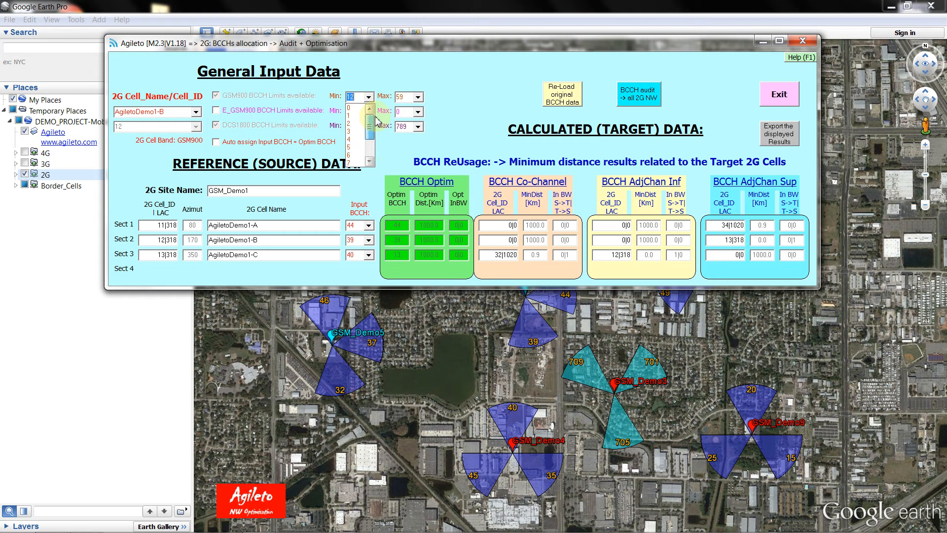
pyautogui.click(367, 77)
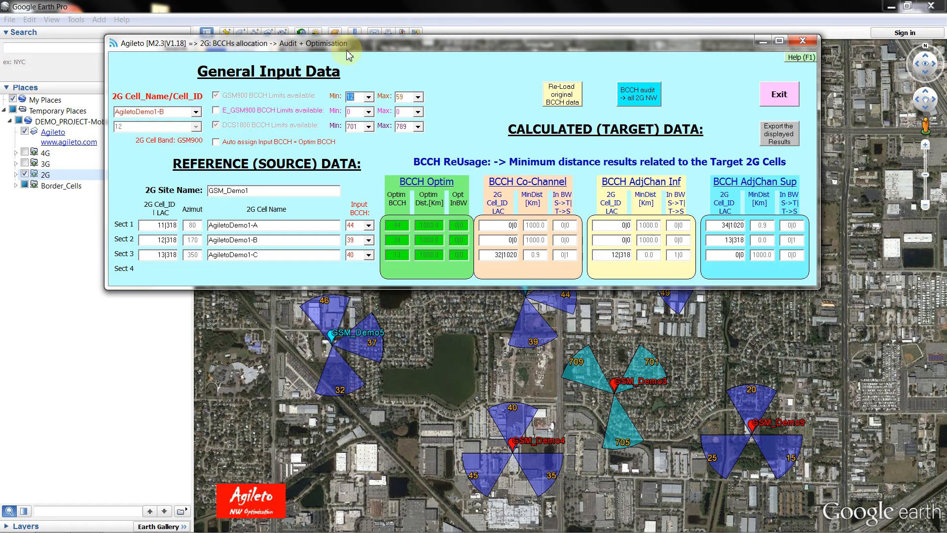
# - Check the GSM 1800 ARFCN range in Chrome's Wikipedia table, return to Agileto, and inspect the selectable minimum values for the DCS1800 BCCH limits
pyautogui.moveTo(188, 528)
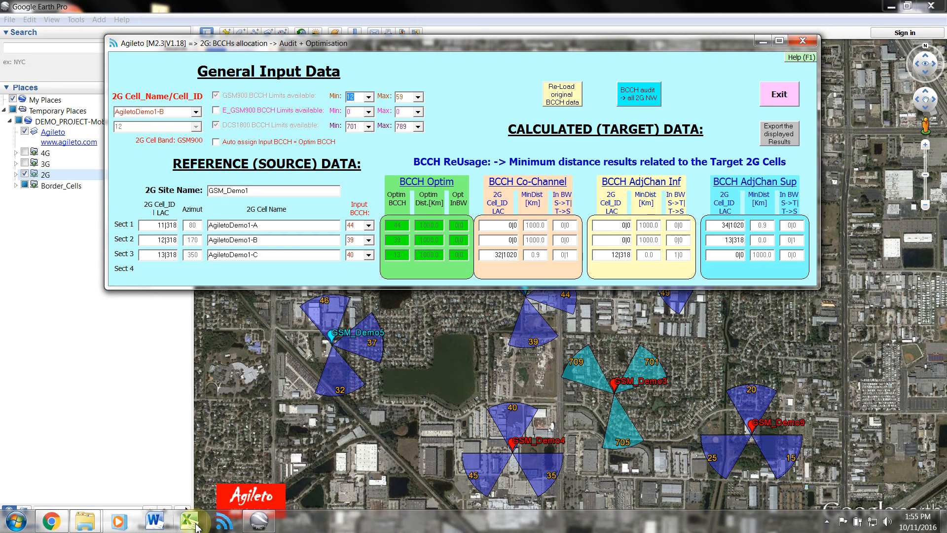
pyautogui.click(61, 524)
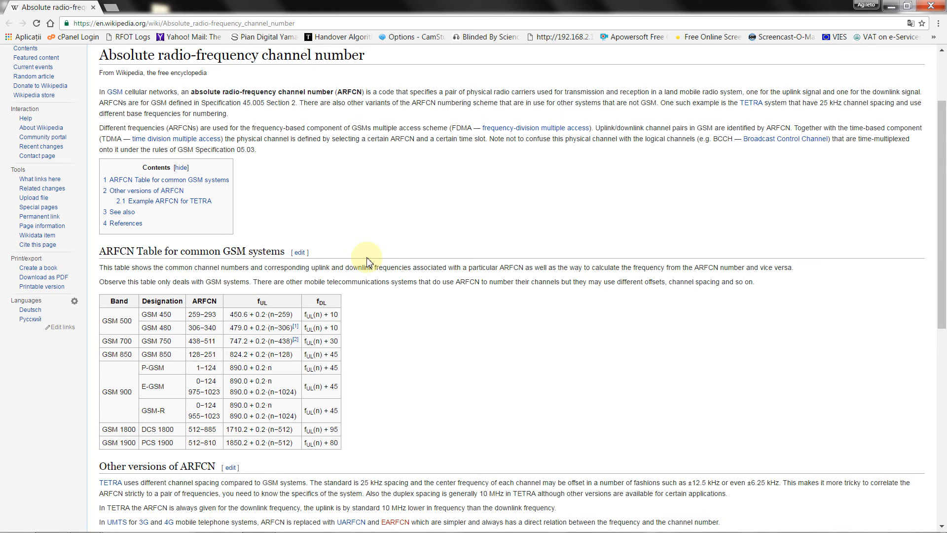
pyautogui.click(890, 6)
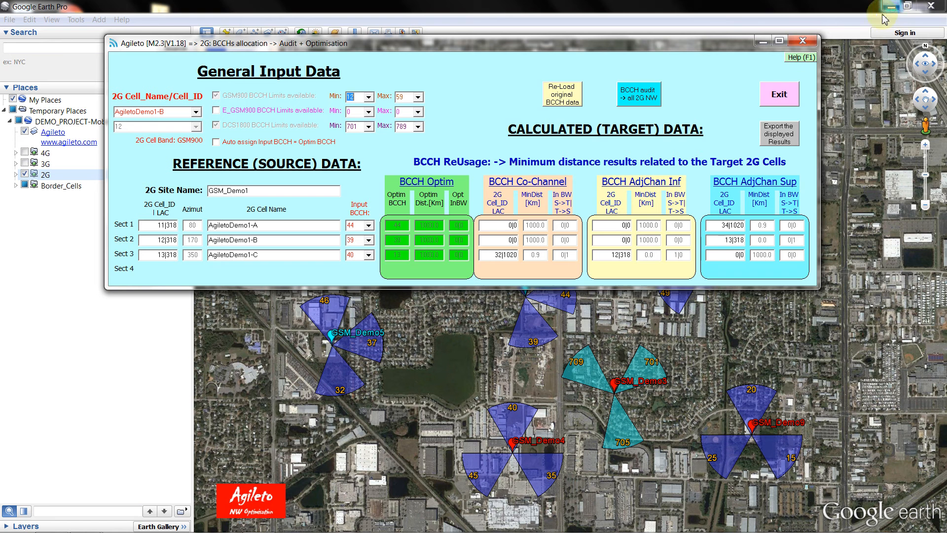
pyautogui.click(369, 127)
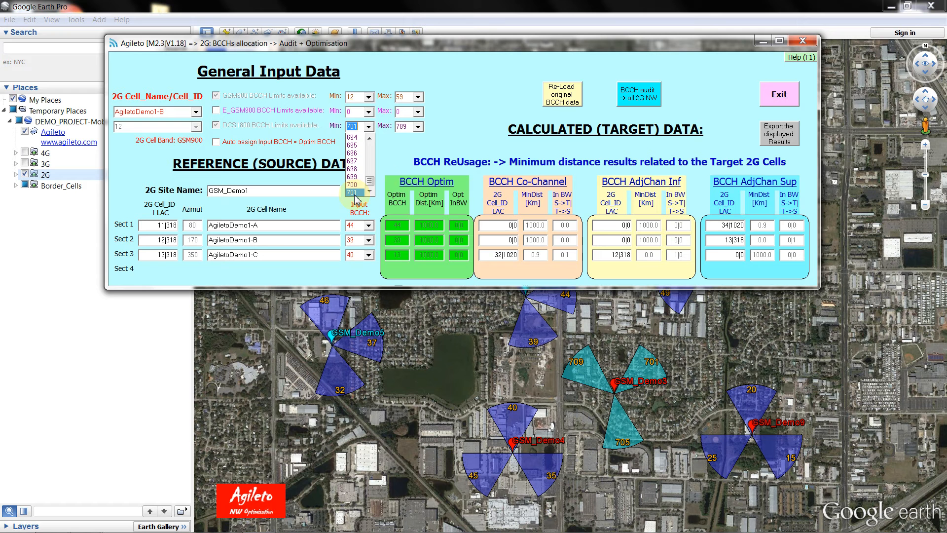
pyautogui.click(406, 148)
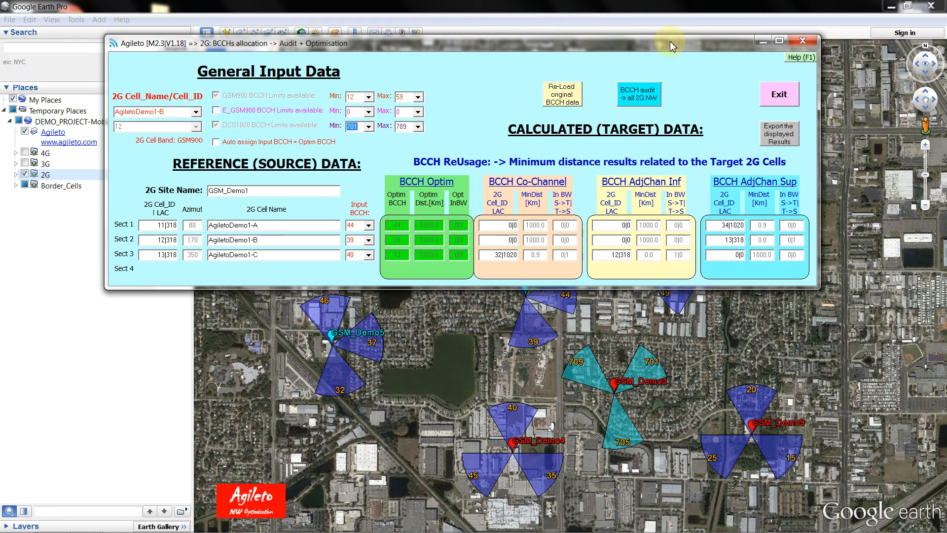
# - Uncover the map to view the 2G sites and their BCCH labels, and return to the Agileto BCCH allocation window
pyautogui.moveTo(664, 48); pyautogui.dragTo(941, 168)
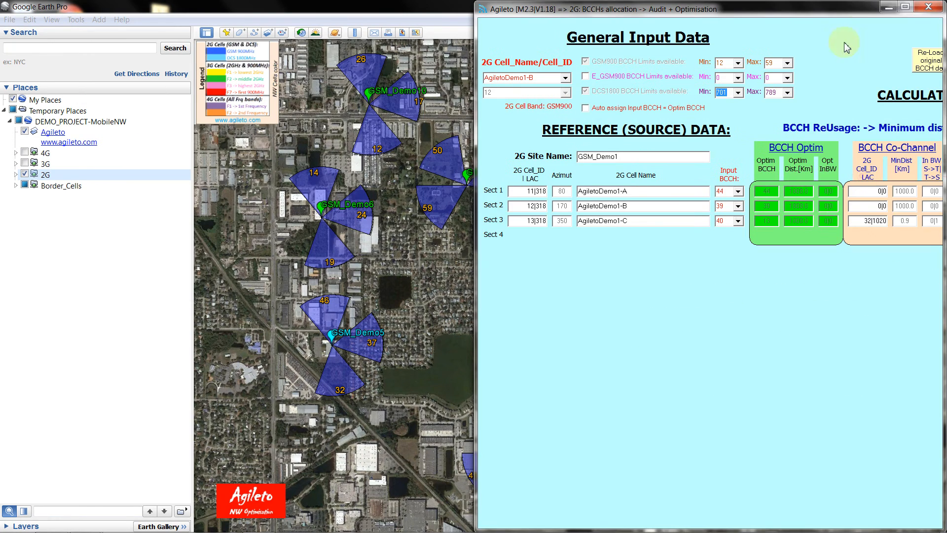
pyautogui.doubleClick(855, 14)
pyautogui.click(807, 30)
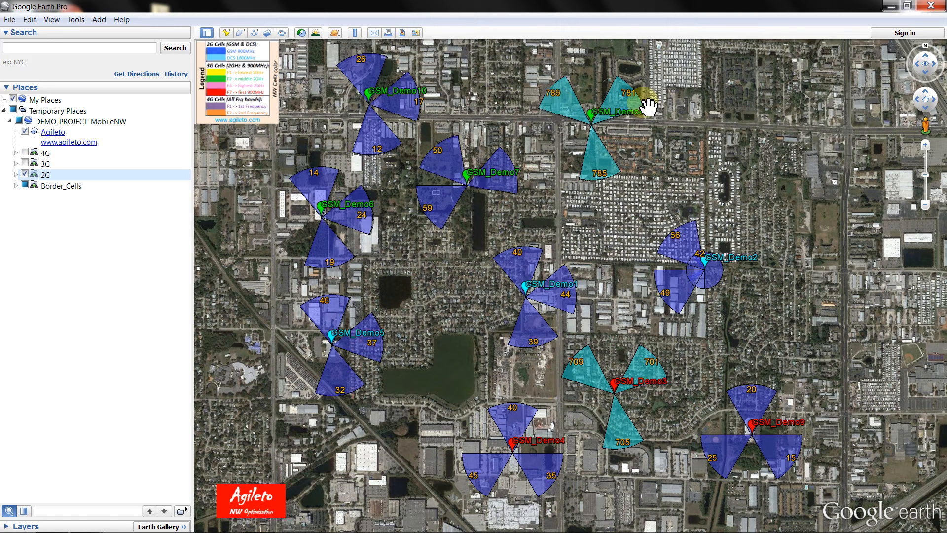
pyautogui.moveTo(393, 525)
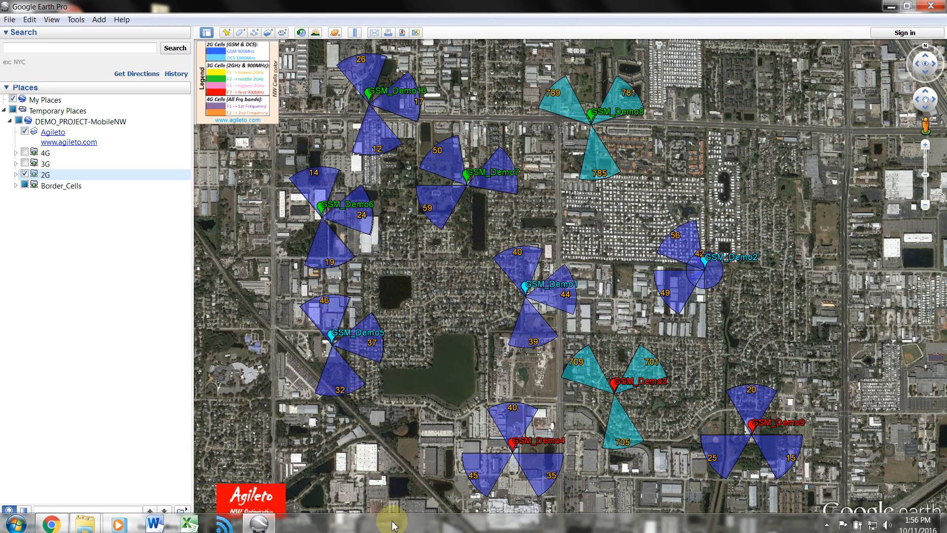
pyautogui.click(220, 523)
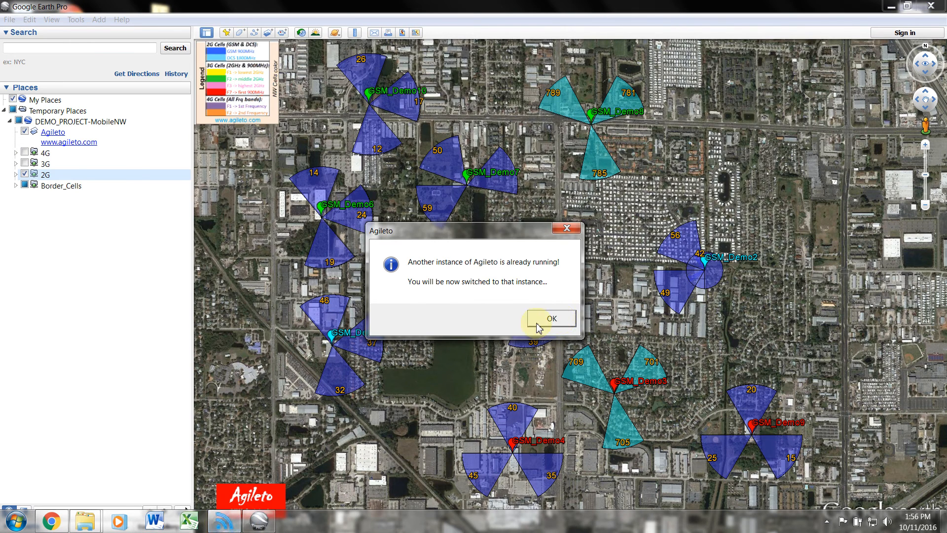
pyautogui.click(556, 319)
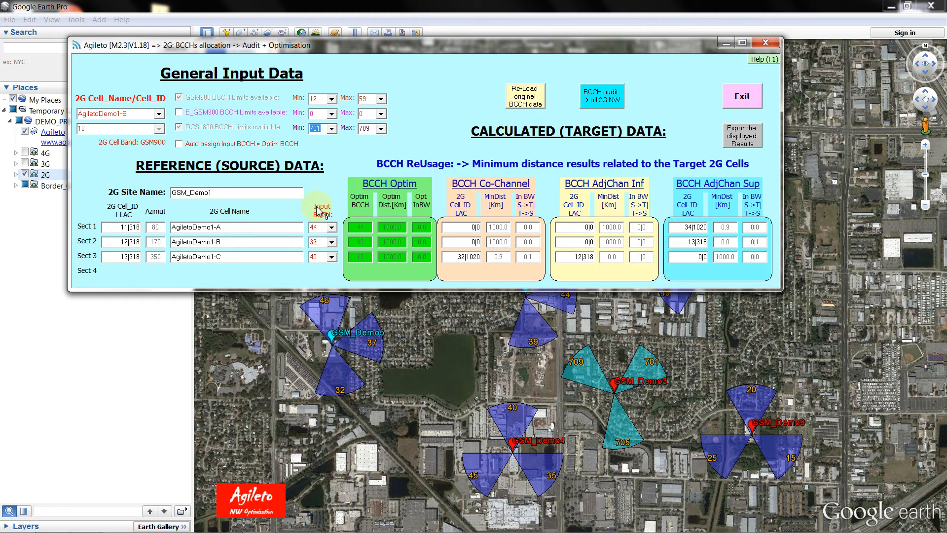
# - Load the data of 2G cell AgiletoDemo3-B, switch to cell AgiletoDemo5-B, and examine the co-channel and adjacent-channel reuse distances
pyautogui.click(160, 116)
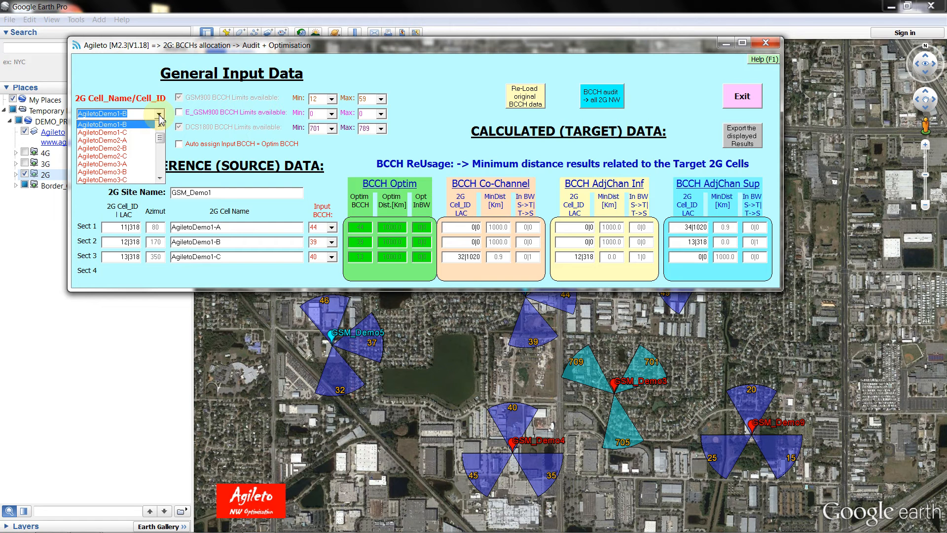
pyautogui.click(121, 172)
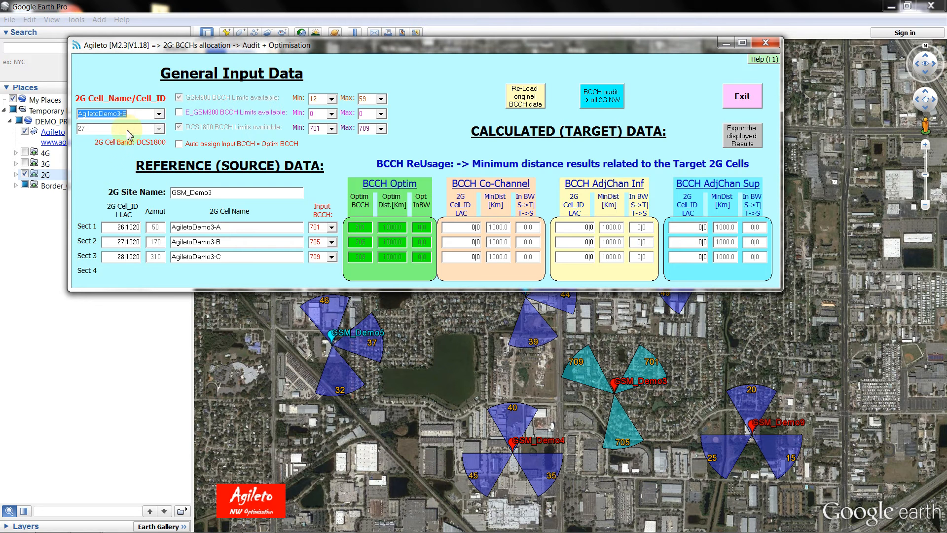
pyautogui.click(159, 114)
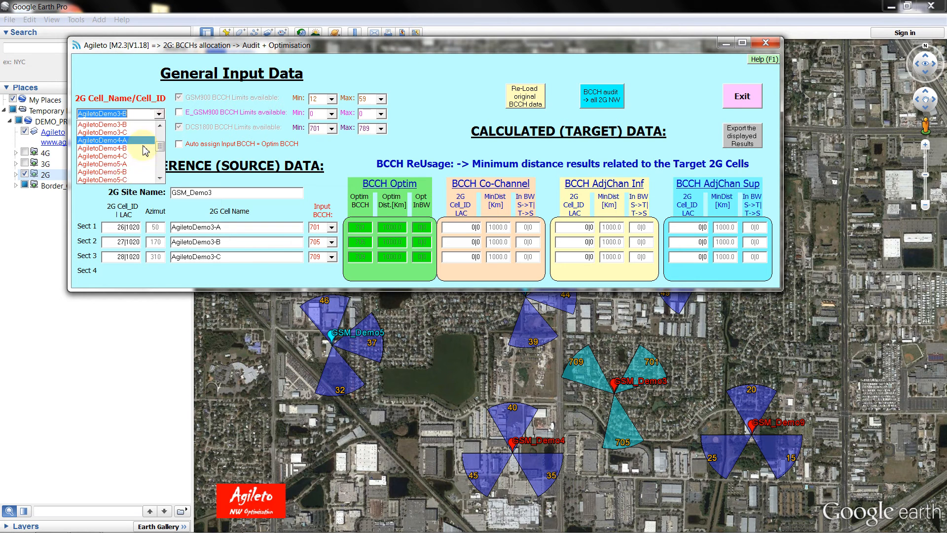
pyautogui.click(127, 172)
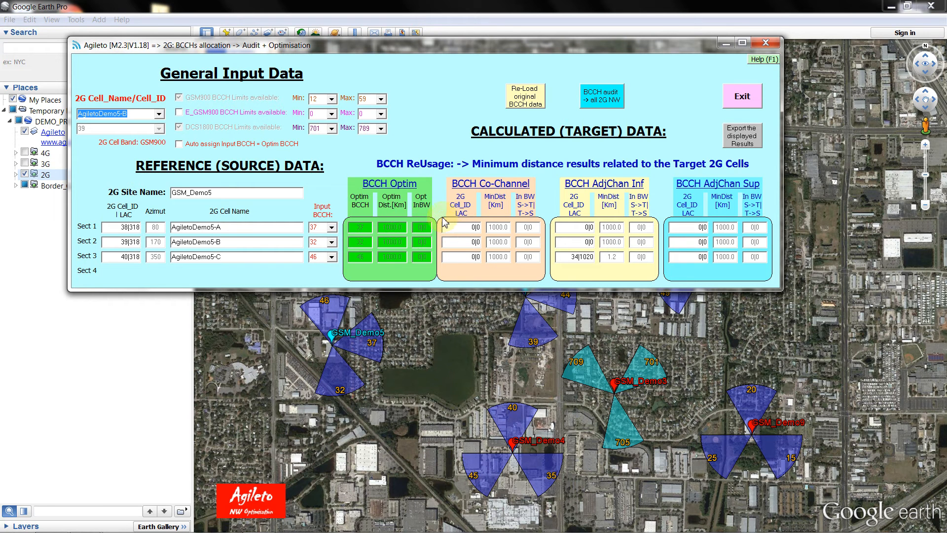
pyautogui.moveTo(453, 186)
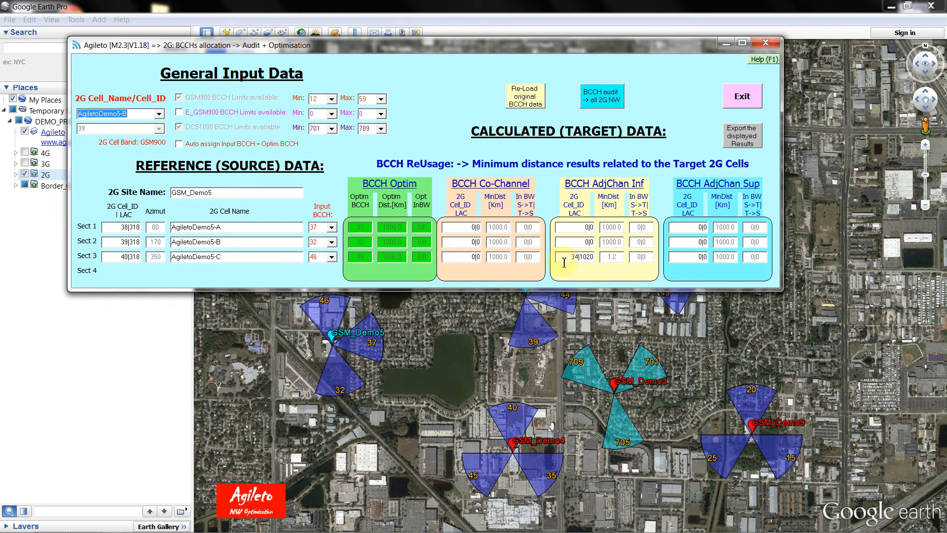
pyautogui.moveTo(578, 261)
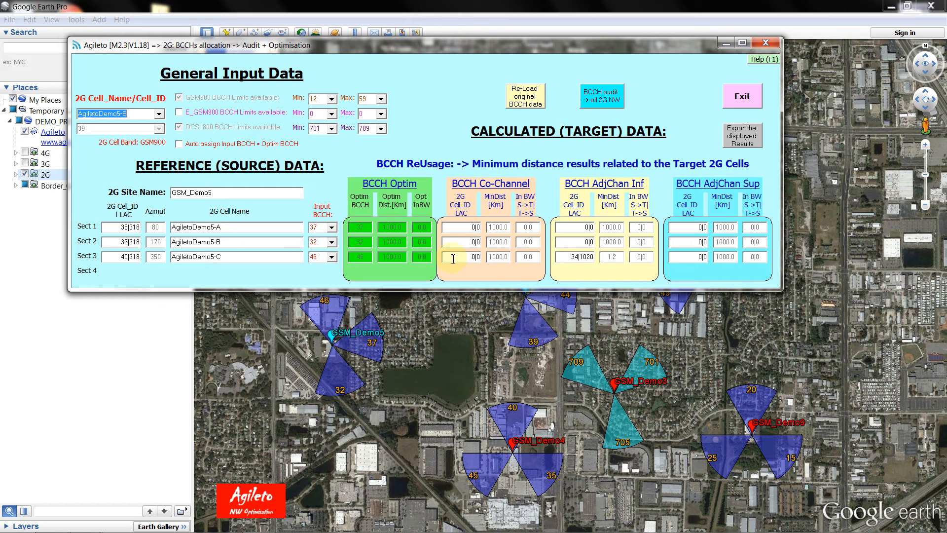
pyautogui.moveTo(595, 189)
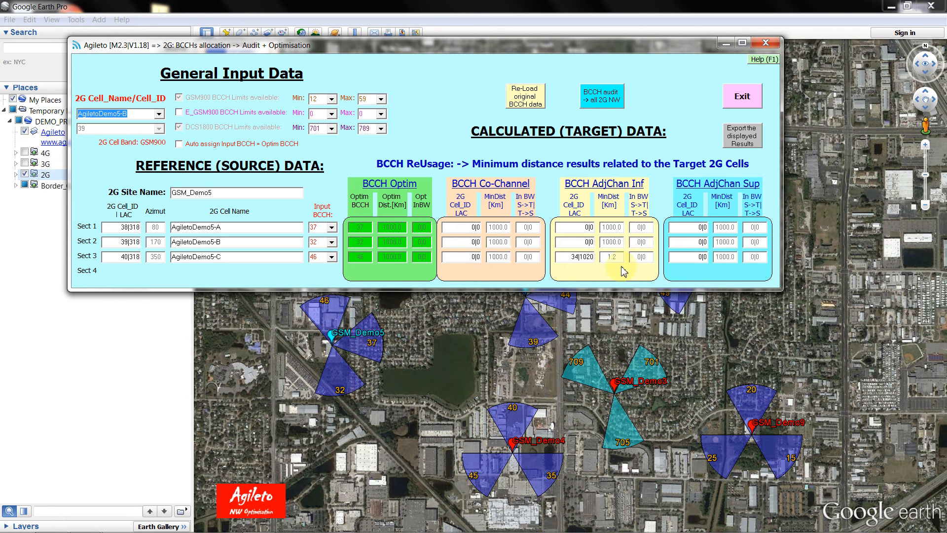
# - Set the Input BCCH of sector AgiletoDemo5-C to 51 and check its lower adjacent-channel result
pyautogui.click(331, 257)
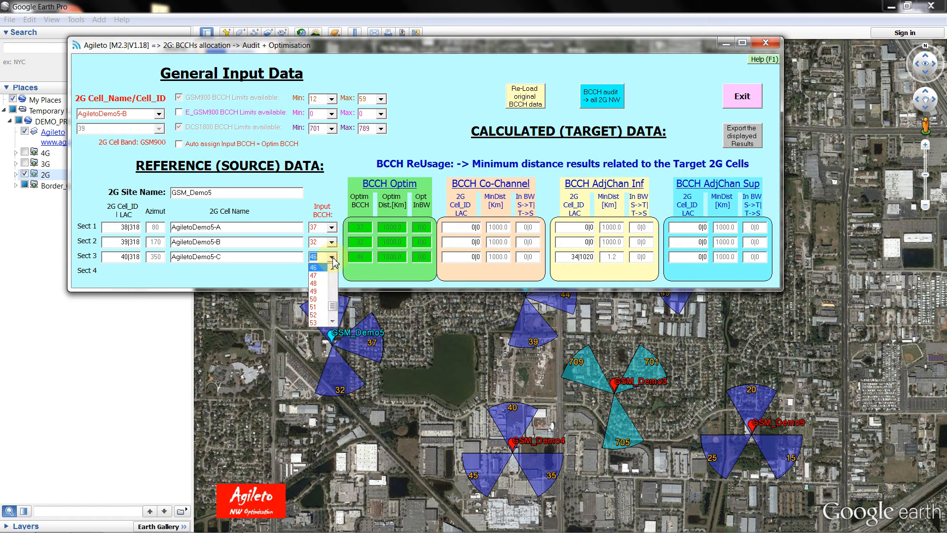
pyautogui.click(319, 307)
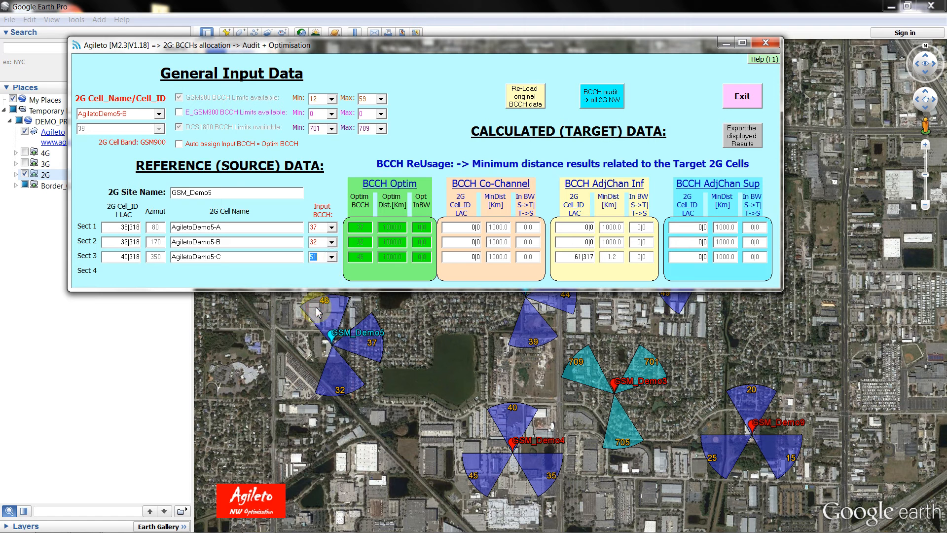
pyautogui.click(320, 258)
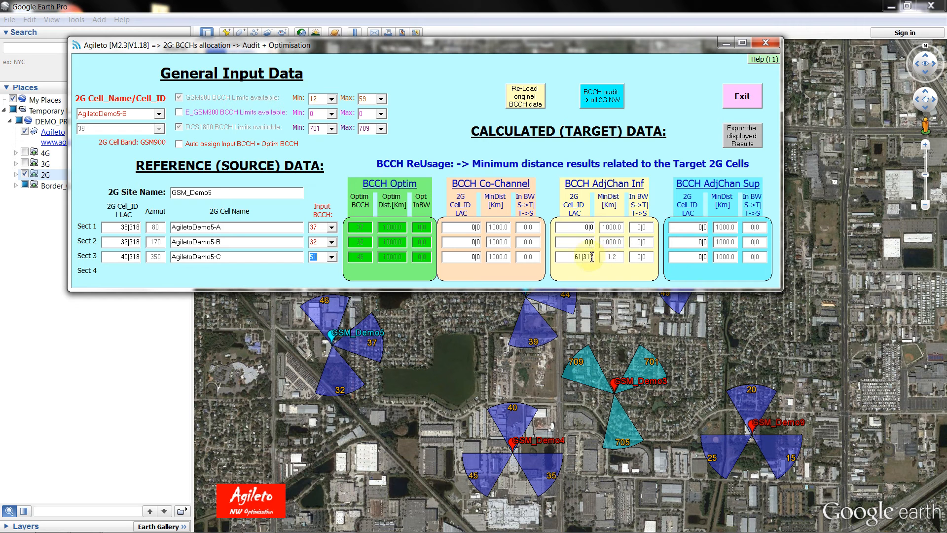
pyautogui.moveTo(589, 256)
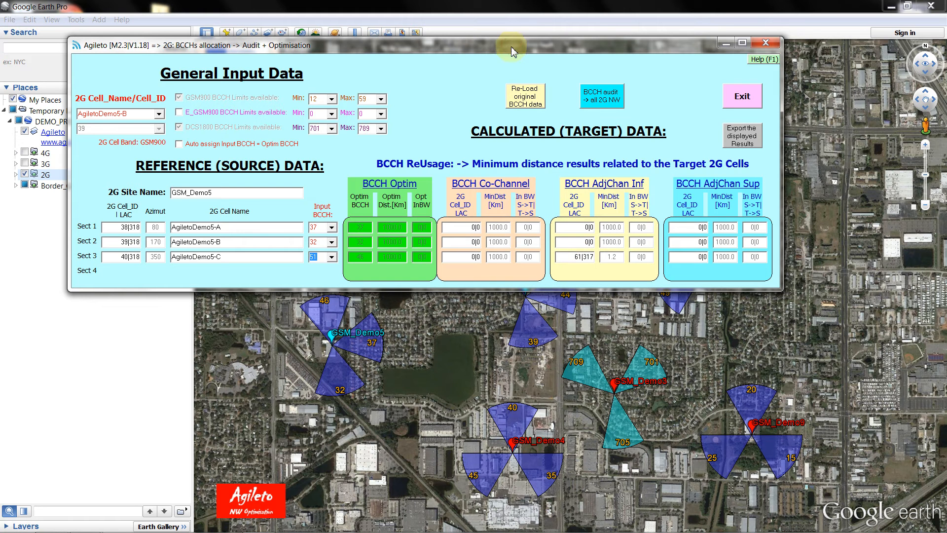
# - Select 2G cell AgiletoDemo1-A as the reference cell for the BCCH reuse calculation
pyautogui.moveTo(513, 44); pyautogui.dragTo(524, 45)
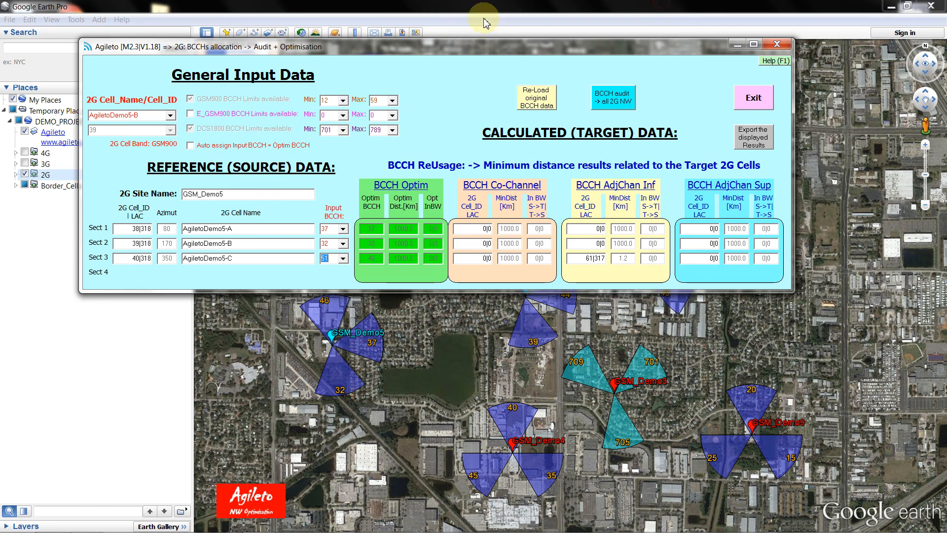
pyautogui.moveTo(454, 50); pyautogui.dragTo(570, 268)
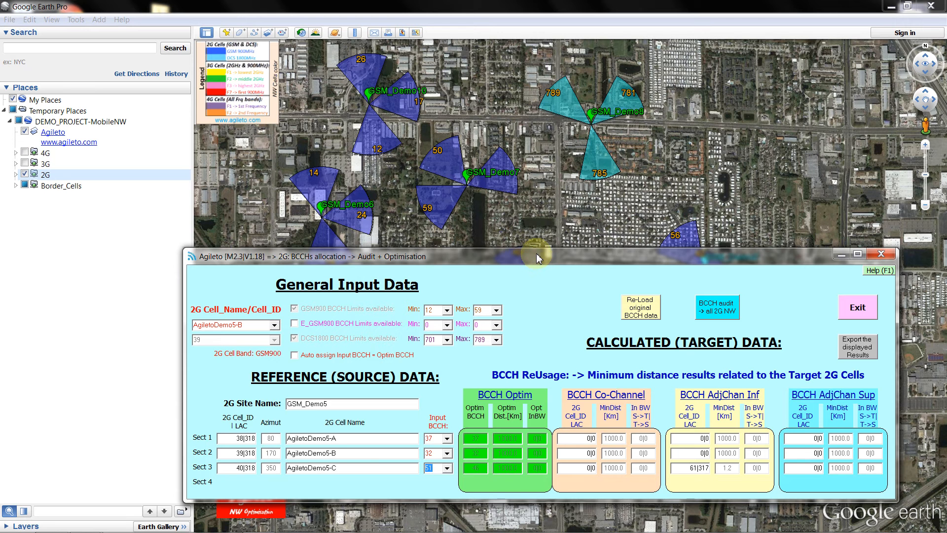
pyautogui.moveTo(539, 261); pyautogui.dragTo(510, 96)
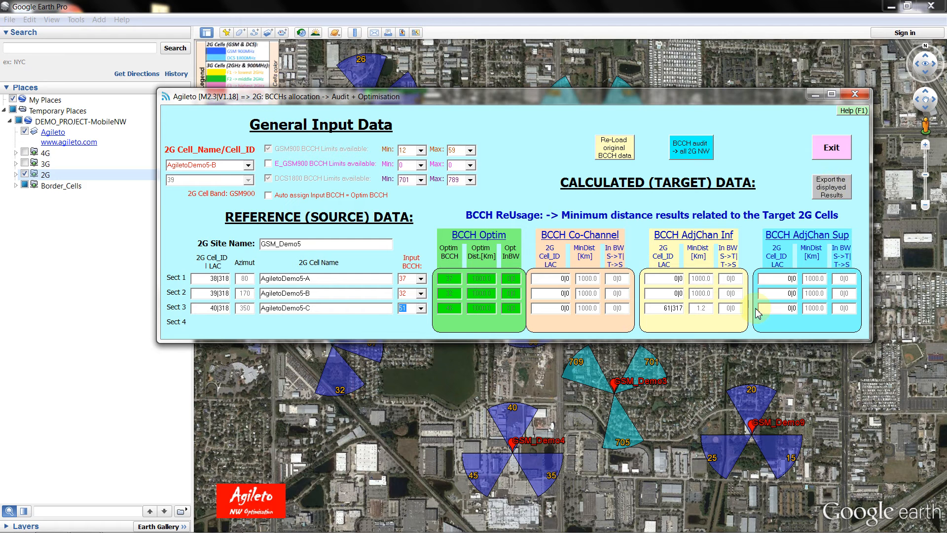
pyautogui.click(248, 165)
pyautogui.moveTo(249, 209); pyautogui.dragTo(252, 186)
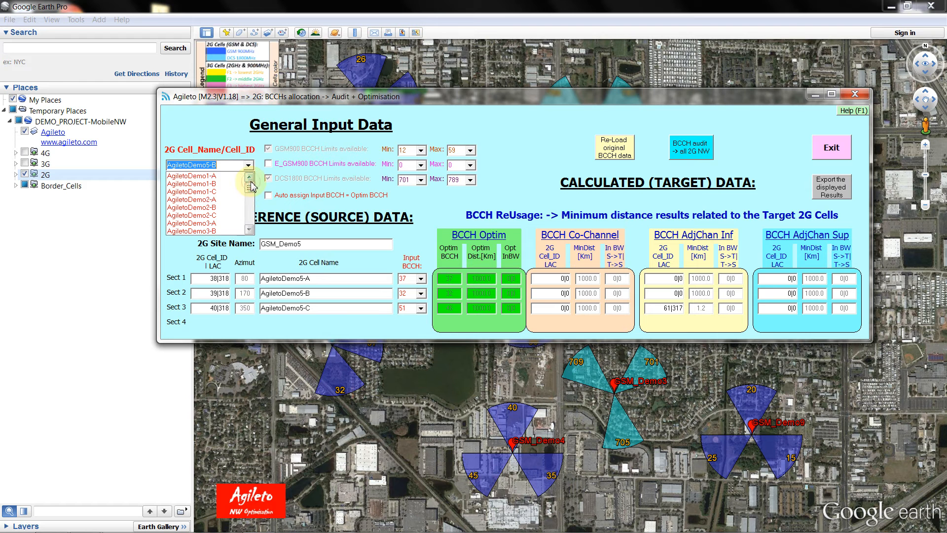
pyautogui.click(219, 175)
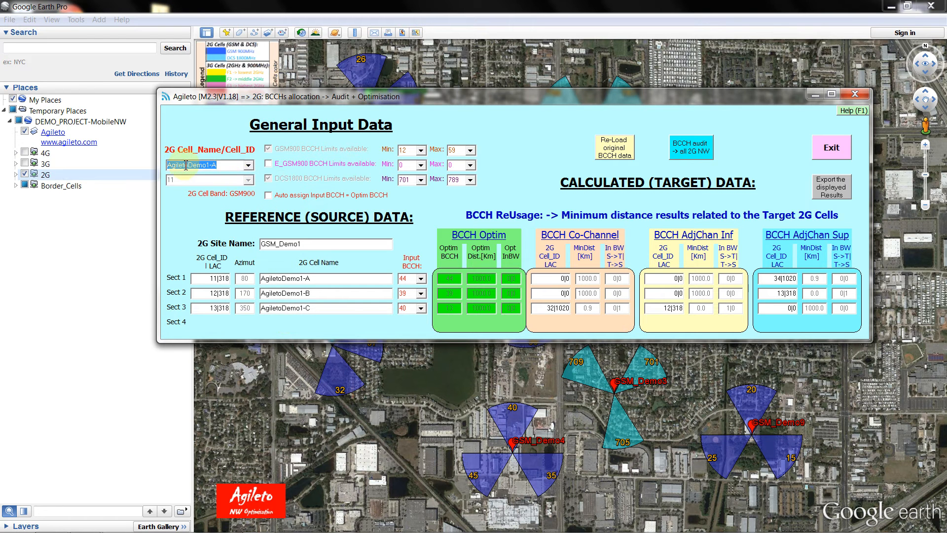
# - Zoom the Google Earth map out to a wider view of the 2G sites and return to the Agileto BCCH allocation window
pyautogui.doubleClick(372, 97)
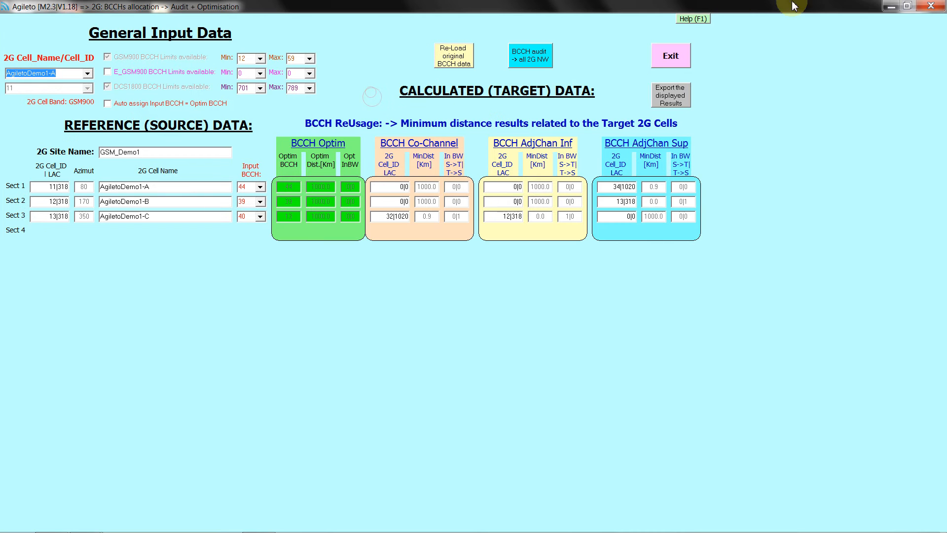
pyautogui.click(907, 6)
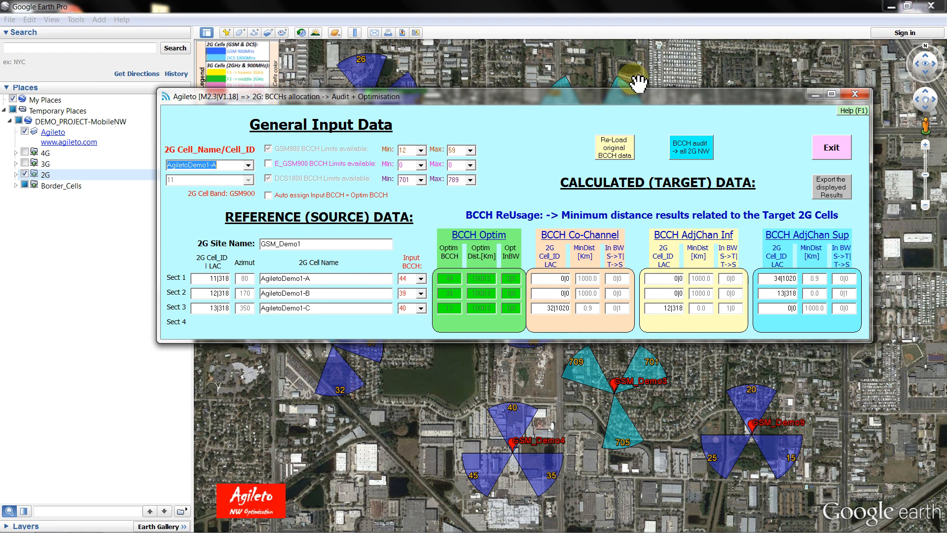
pyautogui.moveTo(552, 84); pyautogui.dragTo(533, 91)
pyautogui.scroll(3, 532, 90)
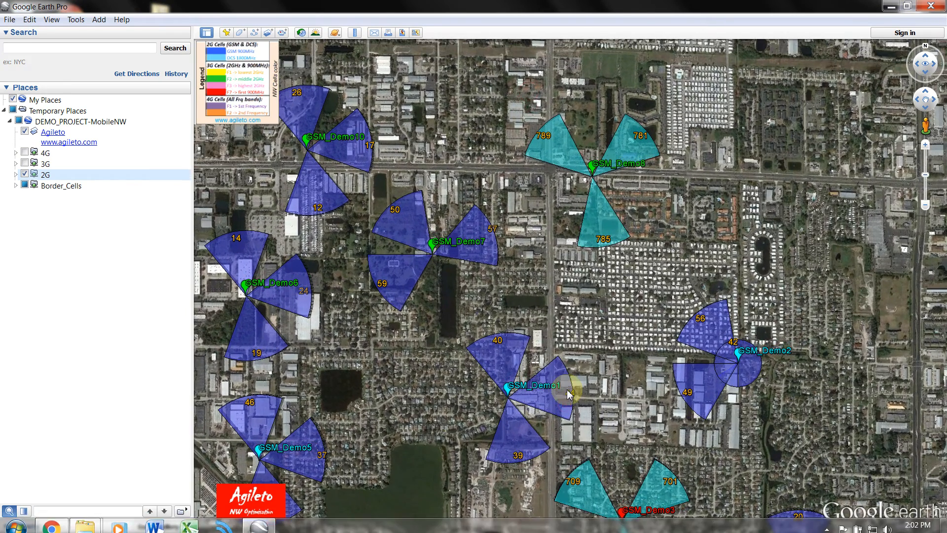
pyautogui.scroll(-1, 572, 380)
pyautogui.scroll(-2, 575, 380)
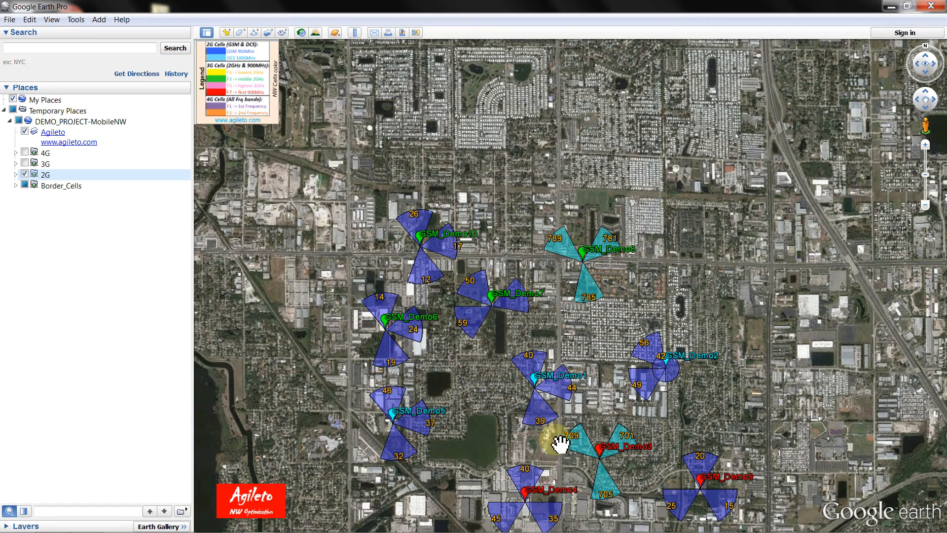
pyautogui.click(224, 522)
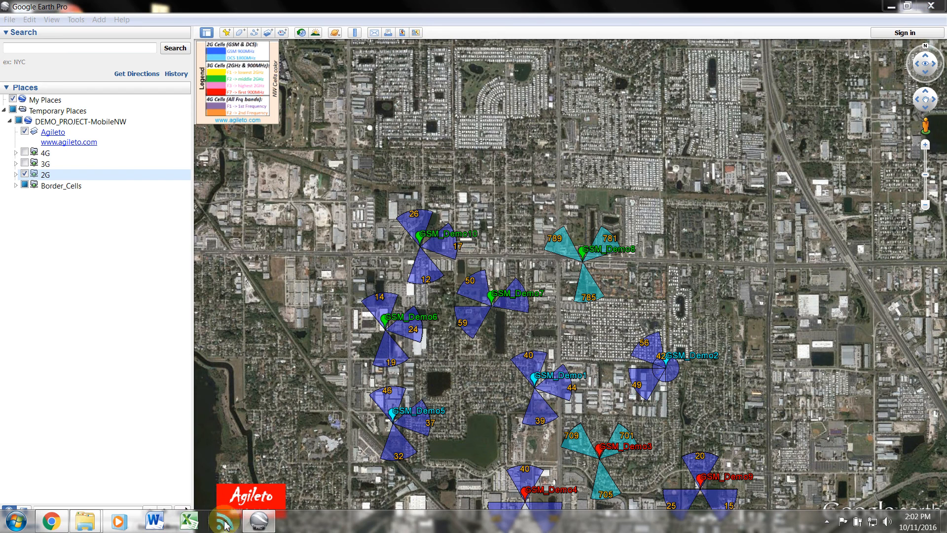
pyautogui.click(551, 318)
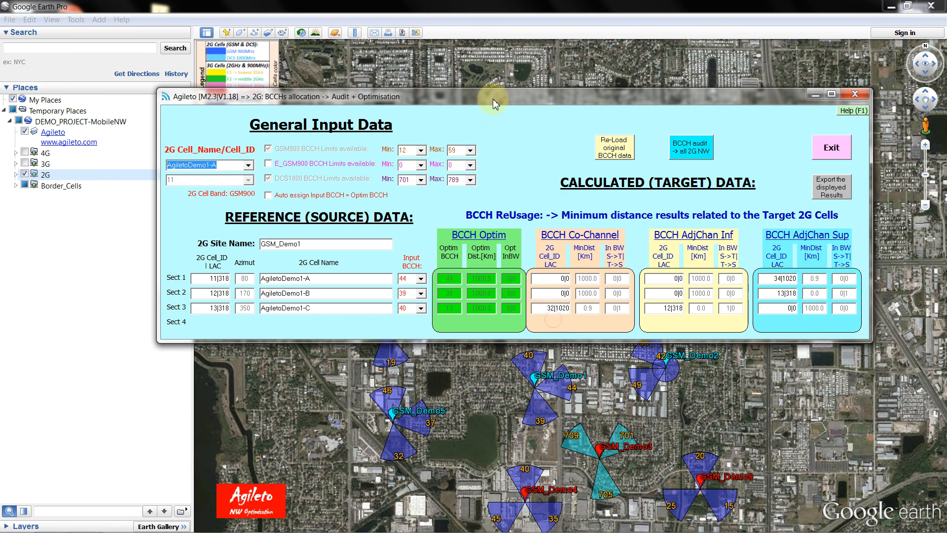
# - Uncover site GSM_Demo1, identify the closest co-channel cell for AgiletoDemo1-C, and open the AgiletoDemo1-C details on the map
pyautogui.moveTo(493, 97); pyautogui.dragTo(440, 32)
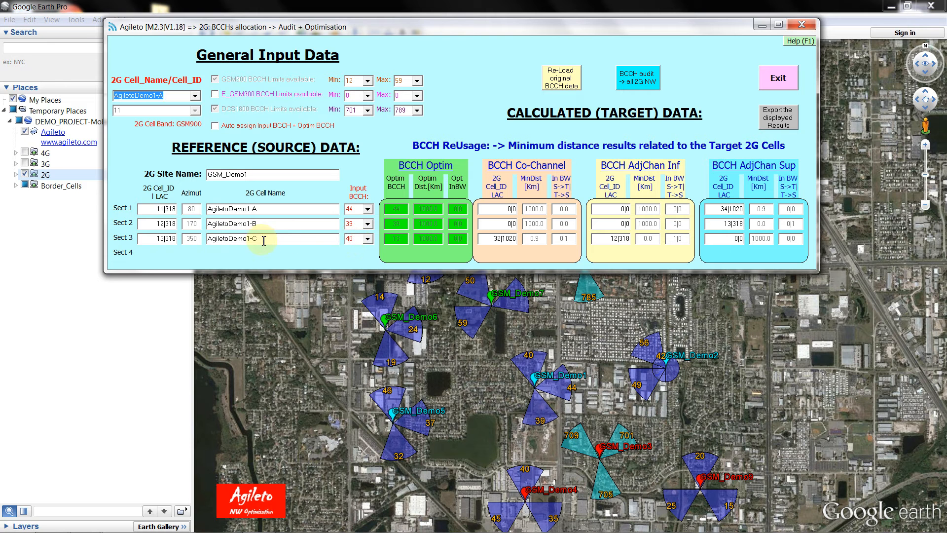
pyautogui.moveTo(502, 239)
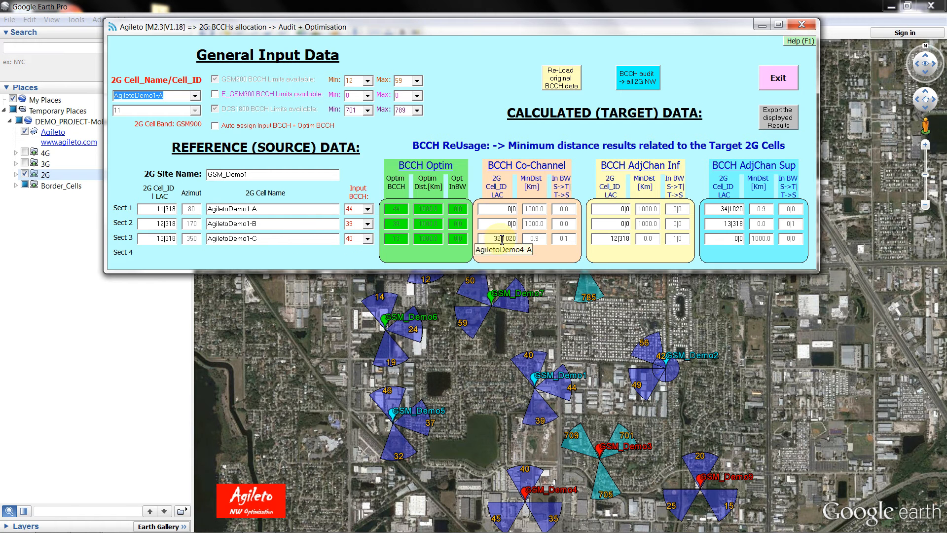
pyautogui.click(529, 367)
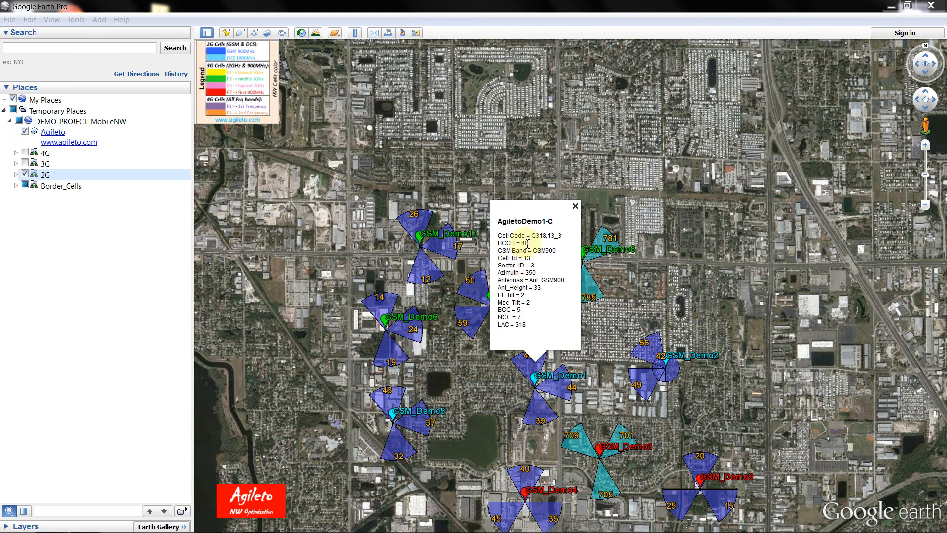
# - Check the BCCH in the AgiletoDemo1-C details, compare it with the AgiletoDemo4-A details on the map, and return to Agileto
pyautogui.moveTo(530, 243); pyautogui.dragTo(486, 239)
pyautogui.click(485, 237)
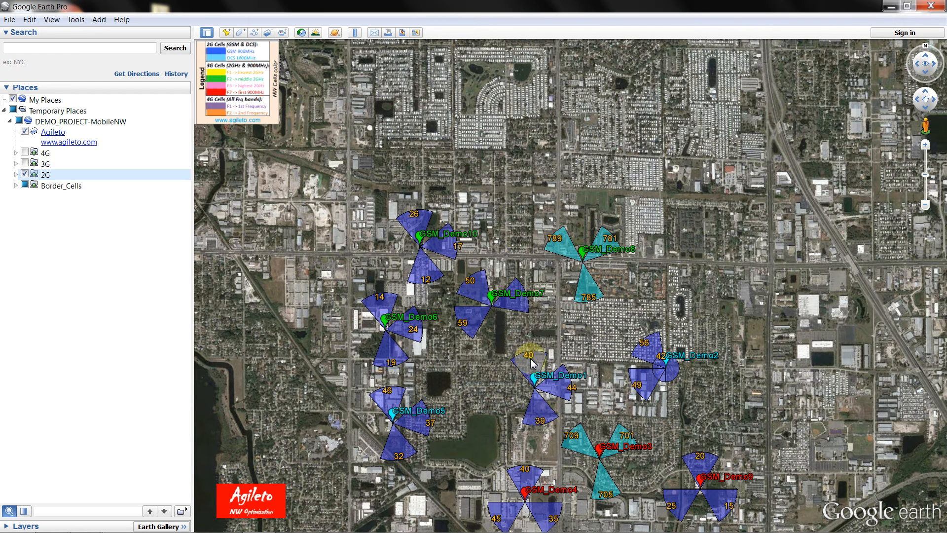
pyautogui.click(536, 478)
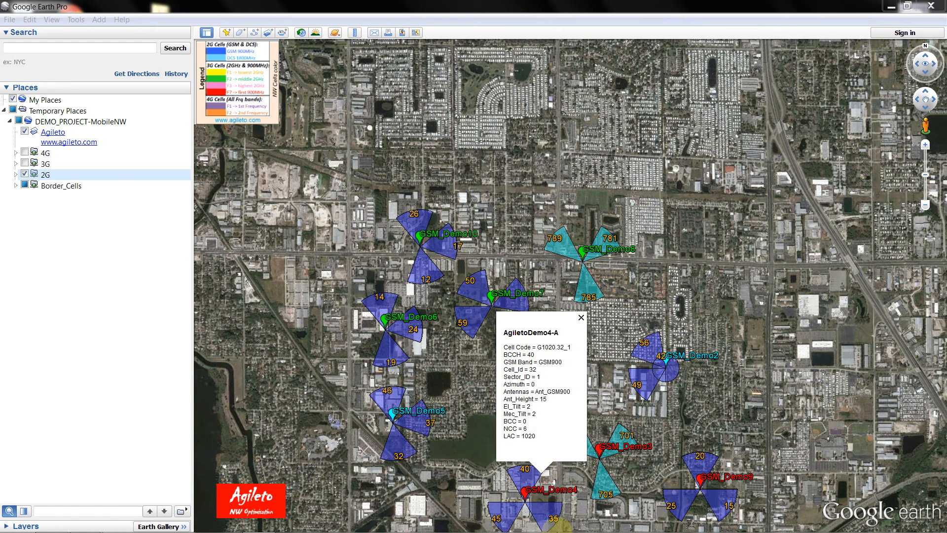
pyautogui.moveTo(371, 530)
pyautogui.click(224, 521)
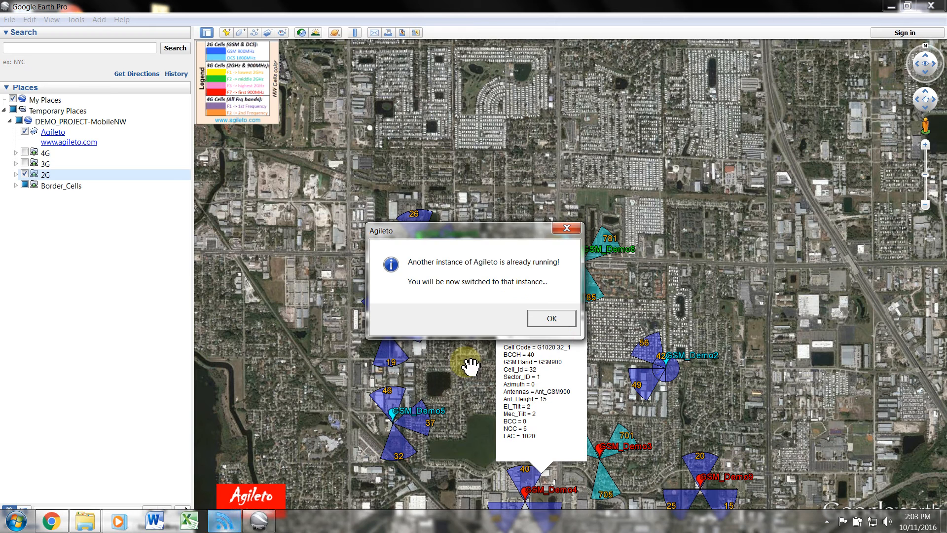
pyautogui.click(561, 324)
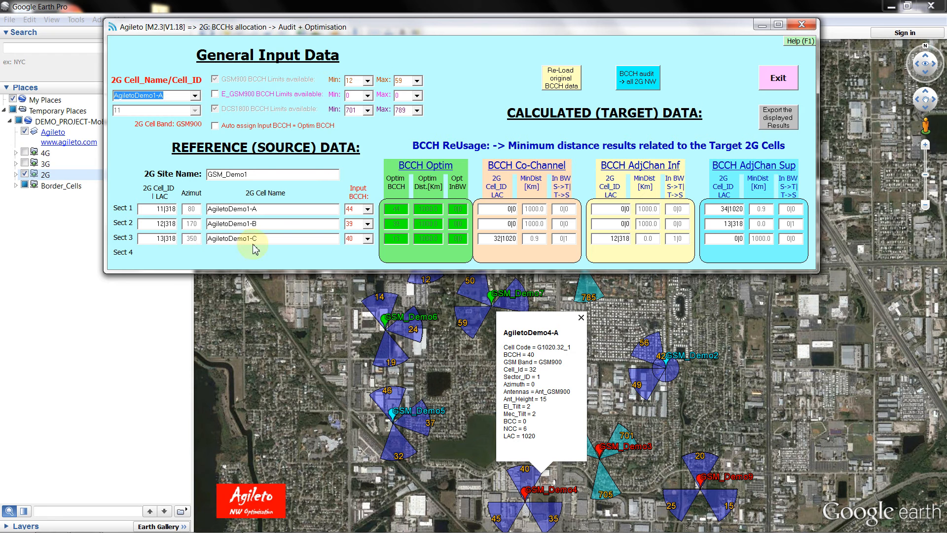
# - Close the AgiletoDemo4-A details on the map and examine the co-channel result of sector AgiletoDemo1-C in the Agileto BCCH window
pyautogui.click(481, 389)
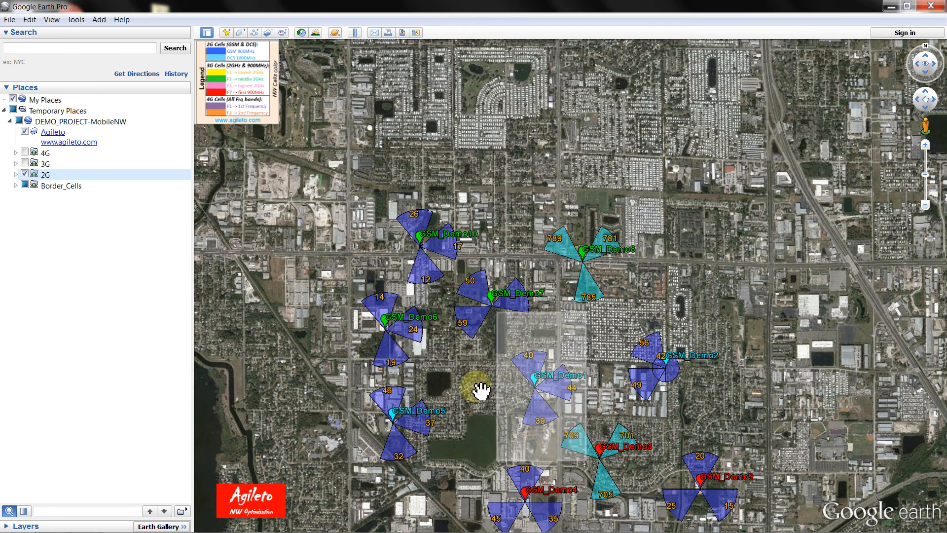
pyautogui.moveTo(394, 526)
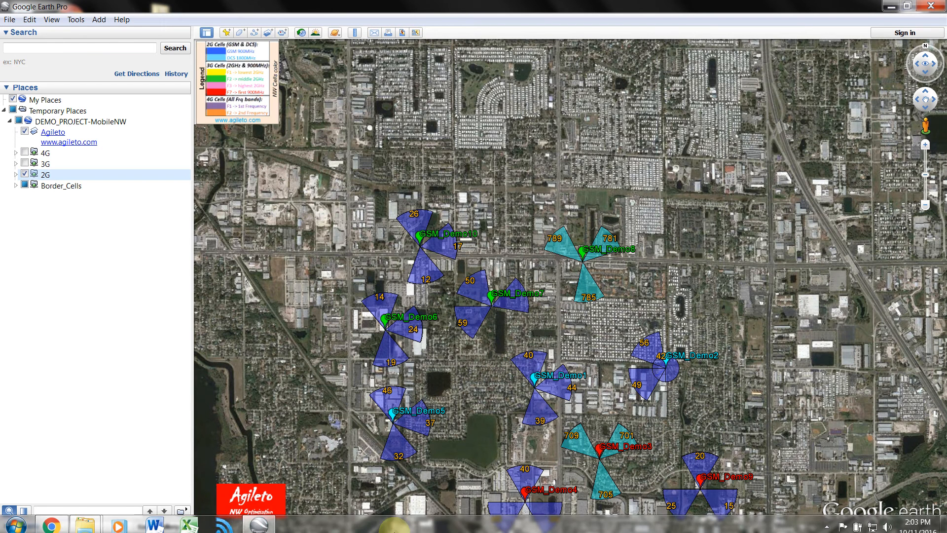
pyautogui.click(225, 524)
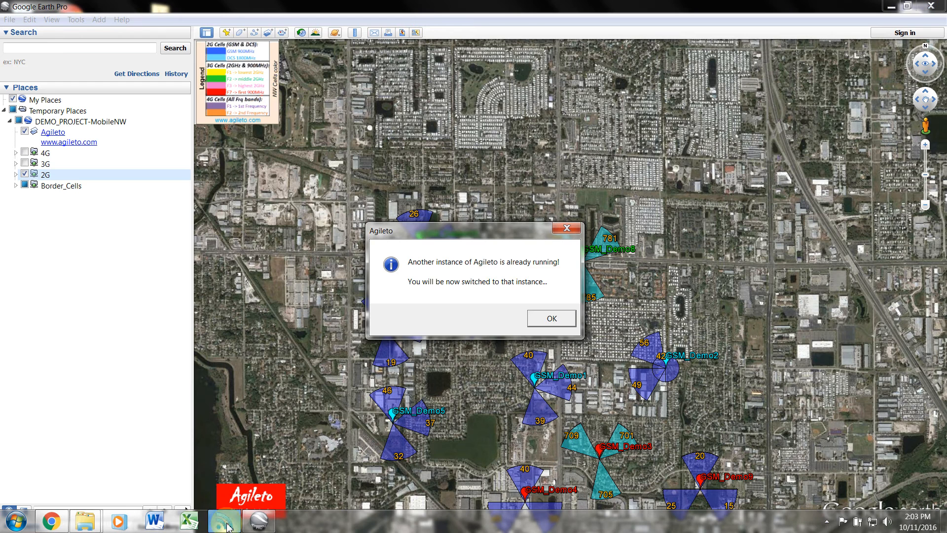
pyautogui.click(548, 318)
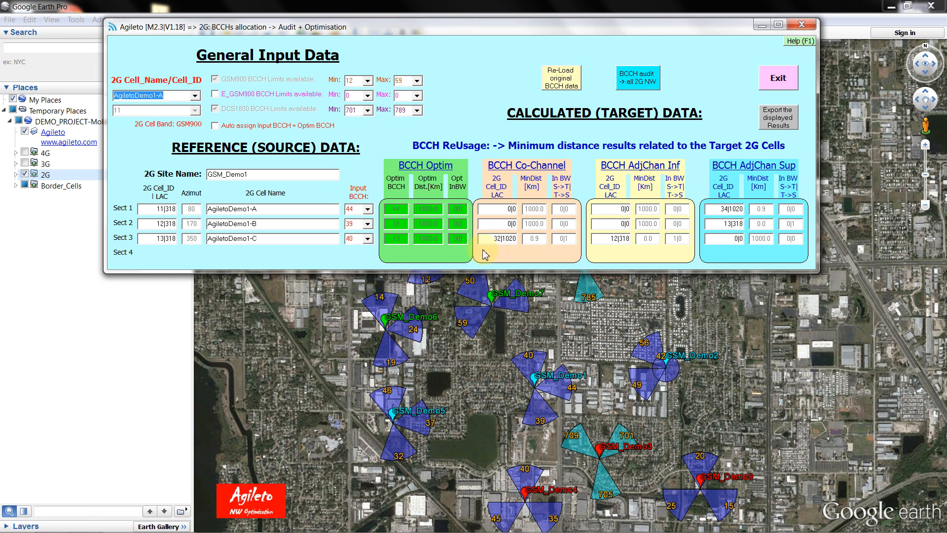
pyautogui.moveTo(504, 239)
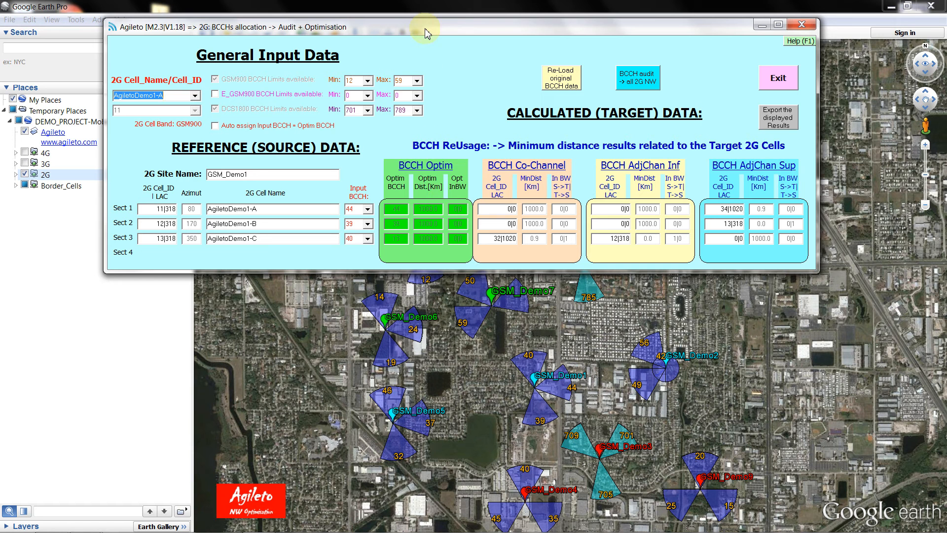
# - Export the displayed BCCH results to Excel and place the workbook below the Agileto window for comparison
pyautogui.click(778, 123)
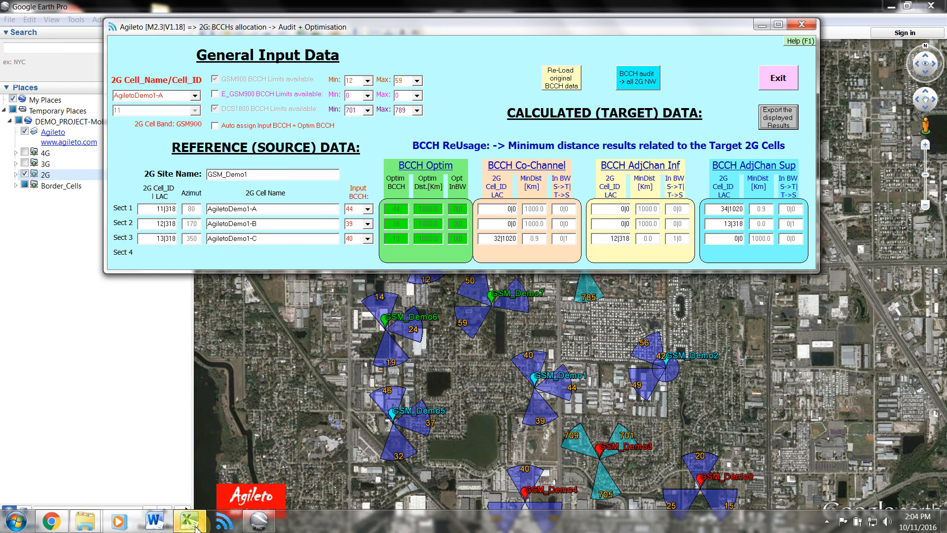
pyautogui.click(197, 523)
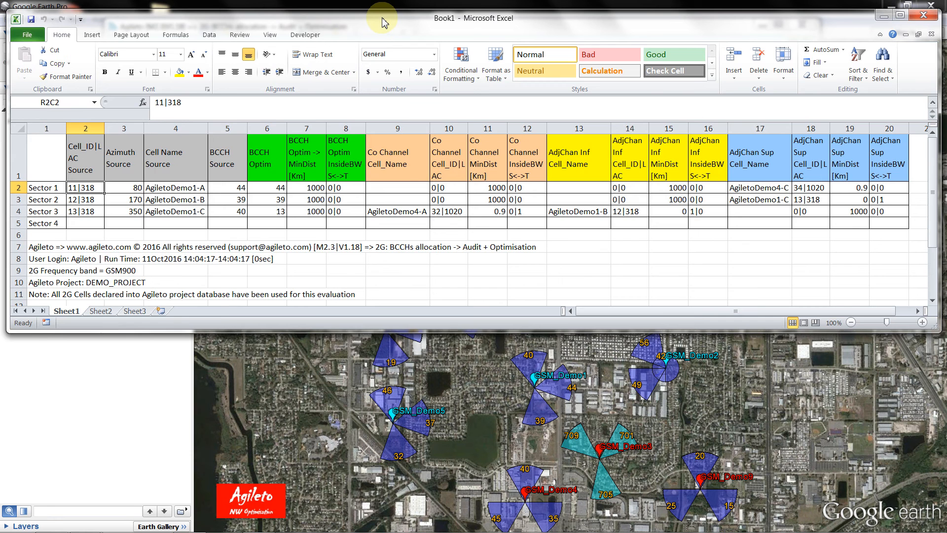
pyautogui.moveTo(381, 22); pyautogui.dragTo(379, 48)
pyautogui.moveTo(373, 139); pyautogui.dragTo(379, 313)
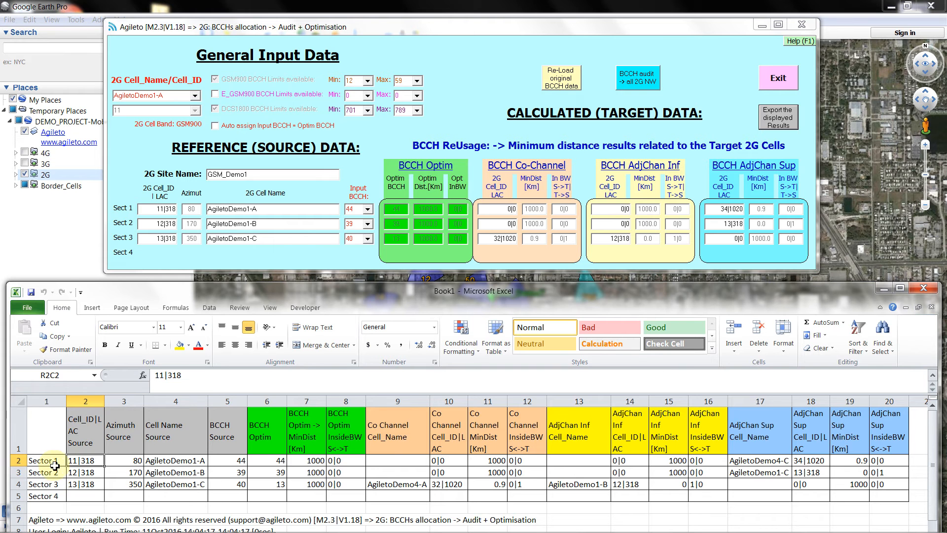
# - Examine the exported Sector 3 row for AgiletoDemo1-C: source BCCH, co-channel cell name, cell ID, minimum distance and beamwidth flags
pyautogui.click(184, 485)
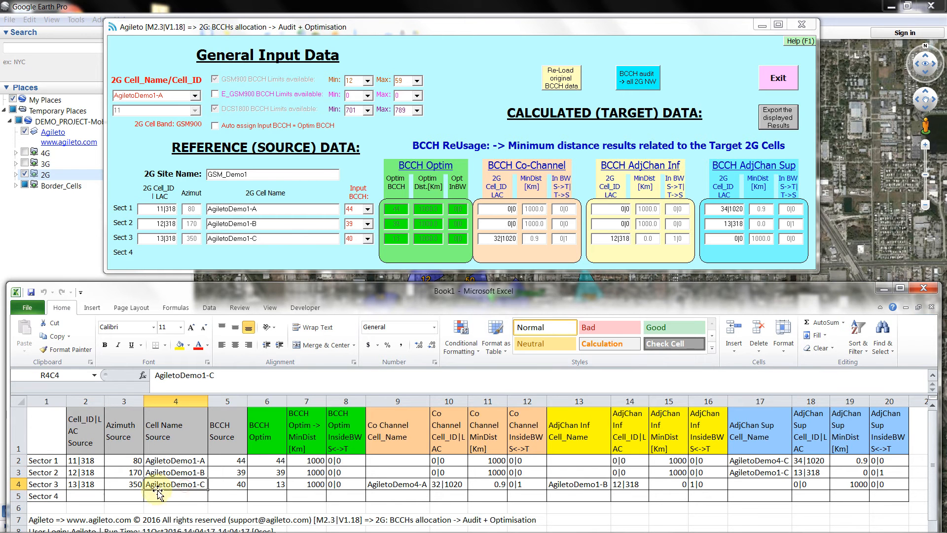
pyautogui.click(231, 486)
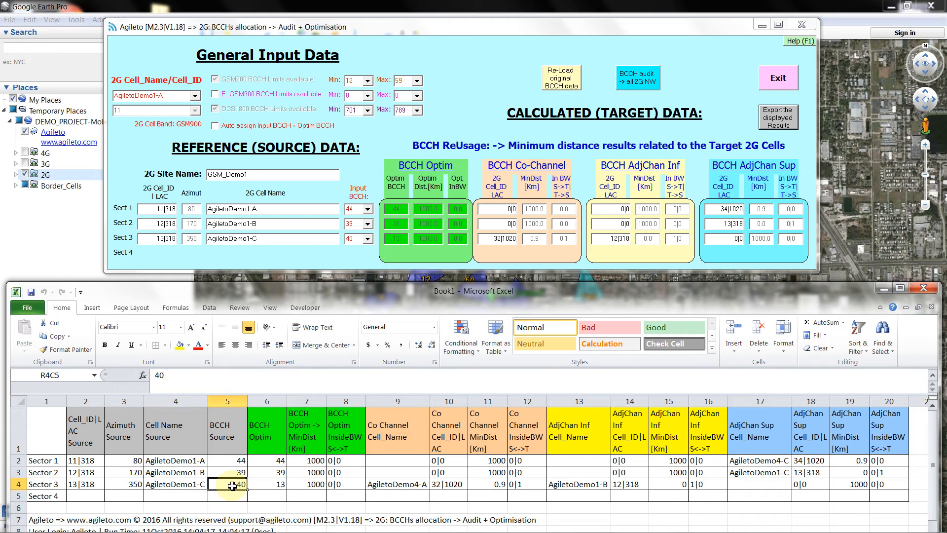
pyautogui.click(385, 487)
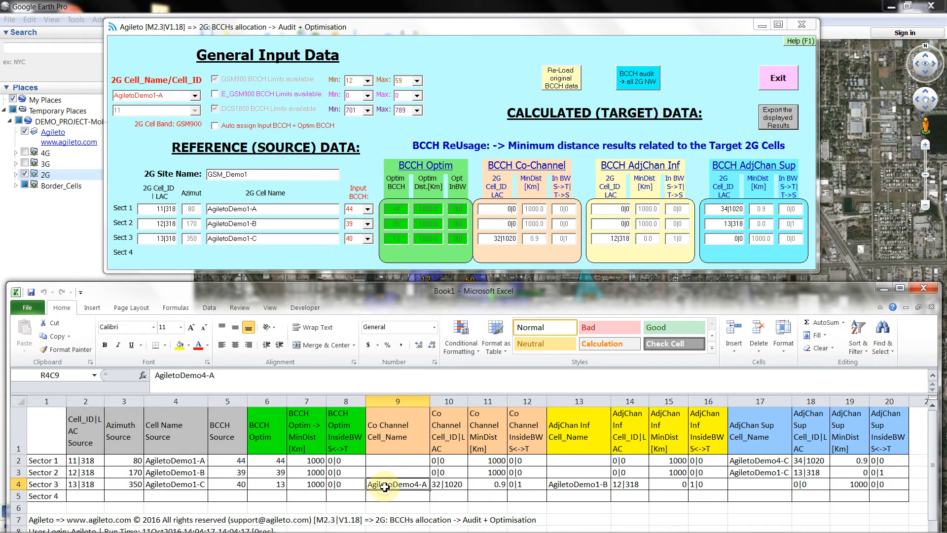
pyautogui.click(446, 487)
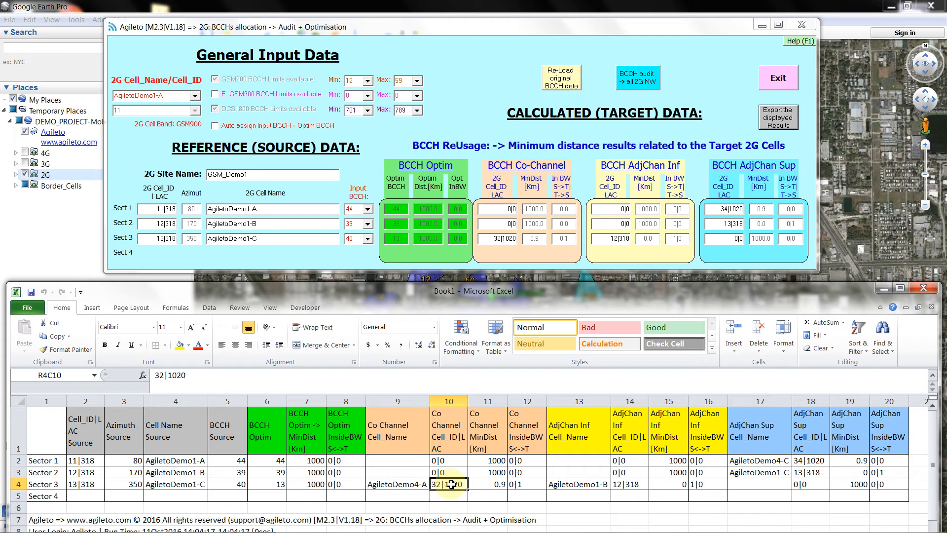
pyautogui.click(495, 488)
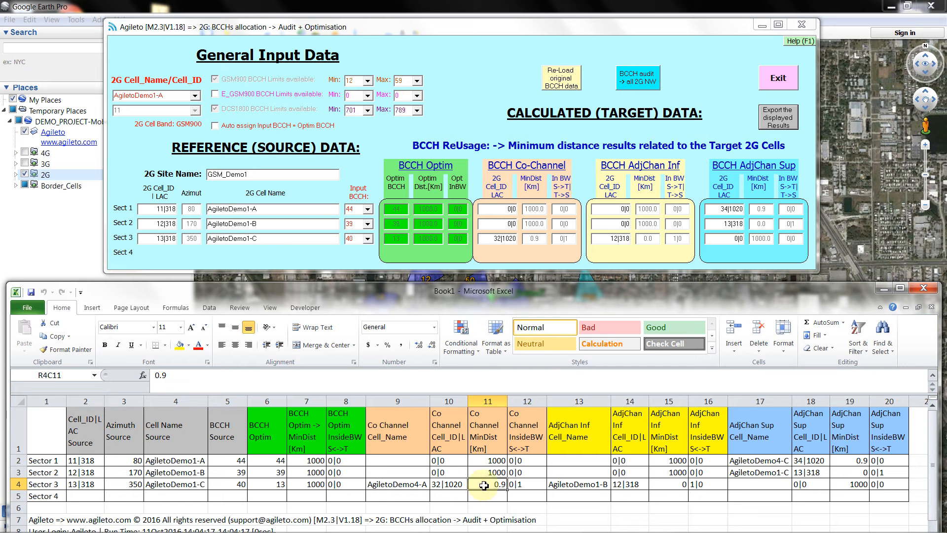
pyautogui.click(520, 487)
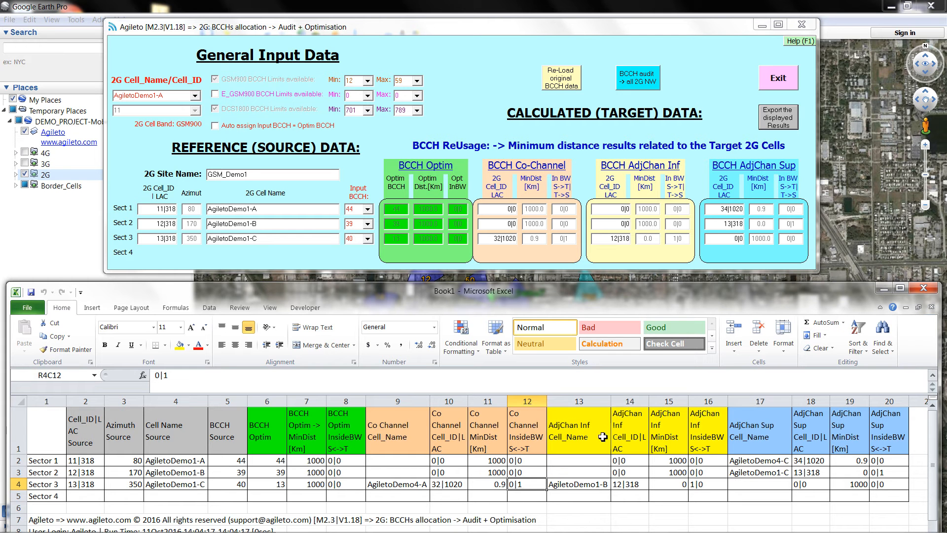
# - Review the AdjChan Inf and AdjChan Sup column headings and the lower adjacent-channel cell exported for Sector 3
pyautogui.moveTo(567, 431); pyautogui.dragTo(671, 432)
pyautogui.click(714, 437)
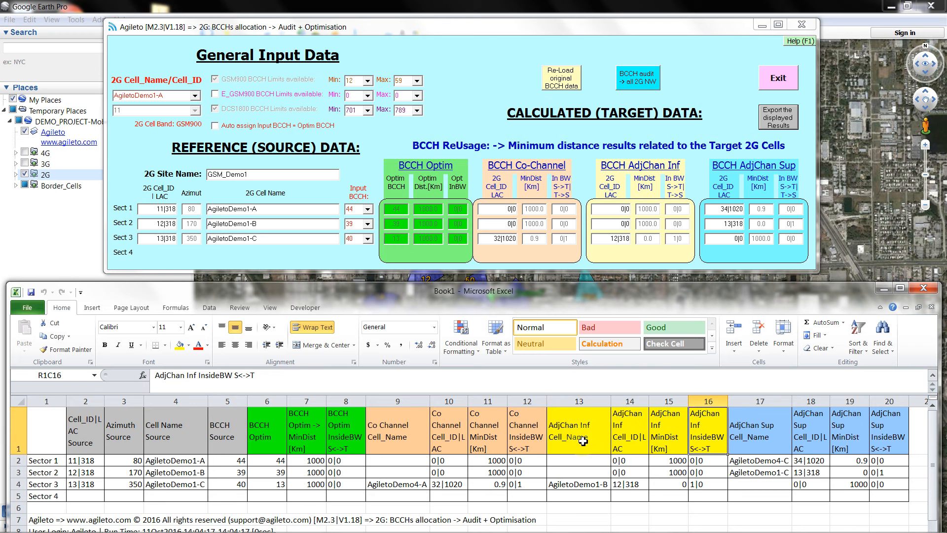
pyautogui.click(759, 432)
pyautogui.click(810, 431)
pyautogui.click(849, 432)
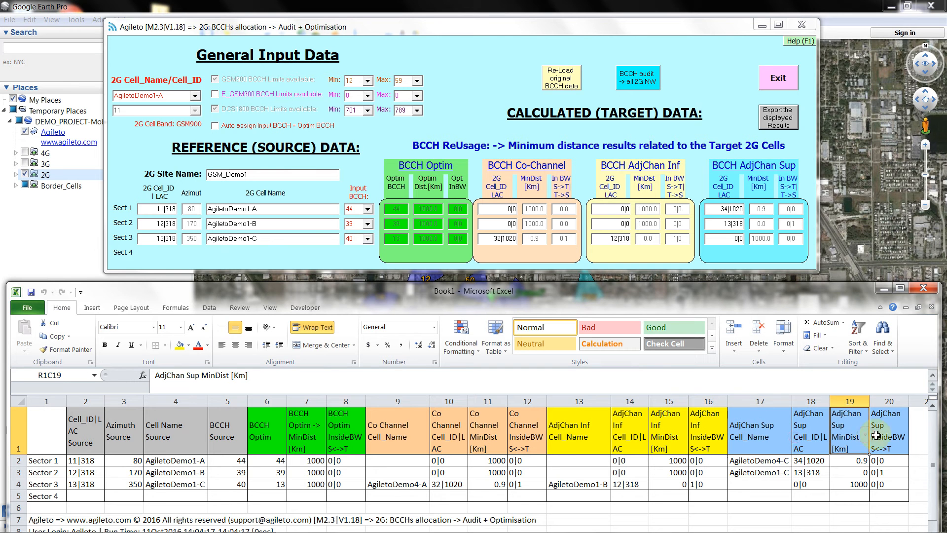
pyautogui.click(891, 435)
pyautogui.doubleClick(891, 434)
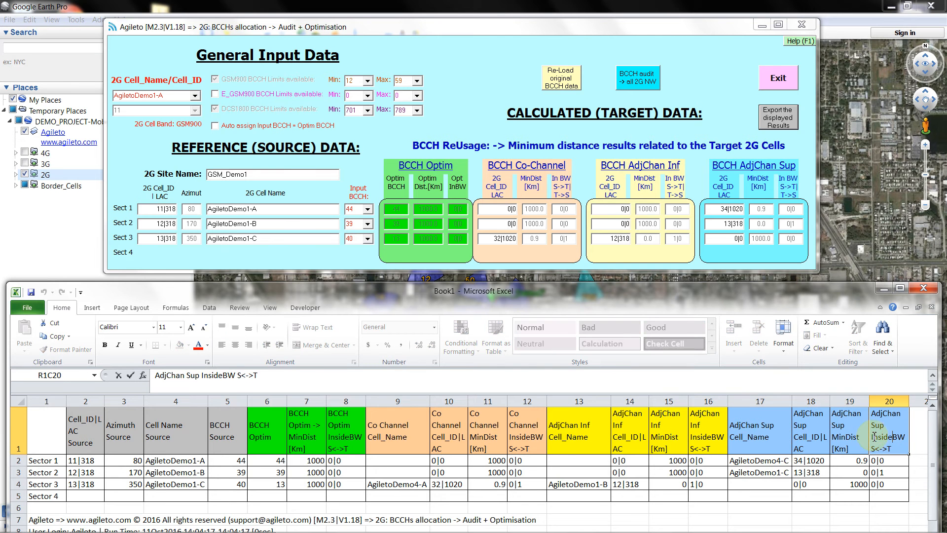
pyautogui.click(570, 486)
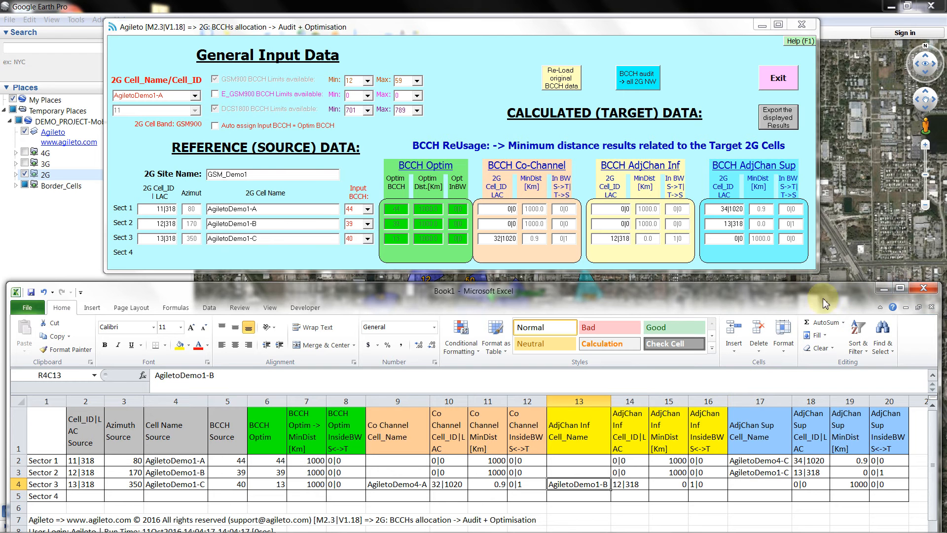
# - Close the exported workbook without saving and view the BCCH 40 sectors of GSM_Demo1 and GSM_Demo4 on the Google Earth map
pyautogui.click(923, 291)
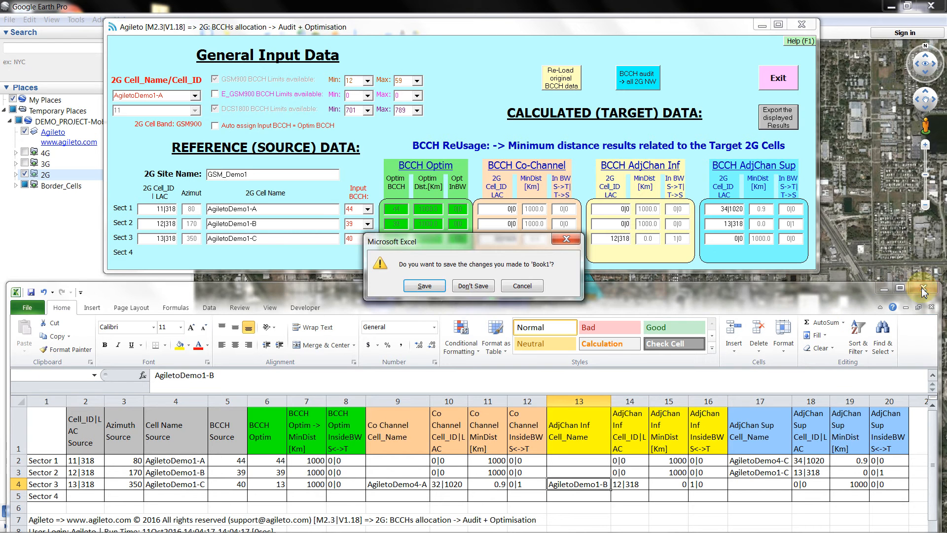
pyautogui.click(472, 289)
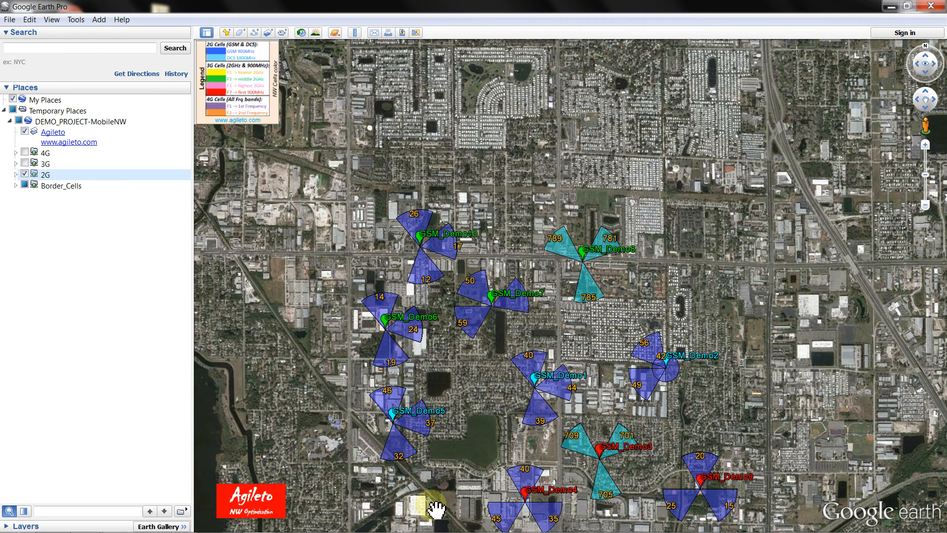
pyautogui.moveTo(475, 423); pyautogui.dragTo(475, 364)
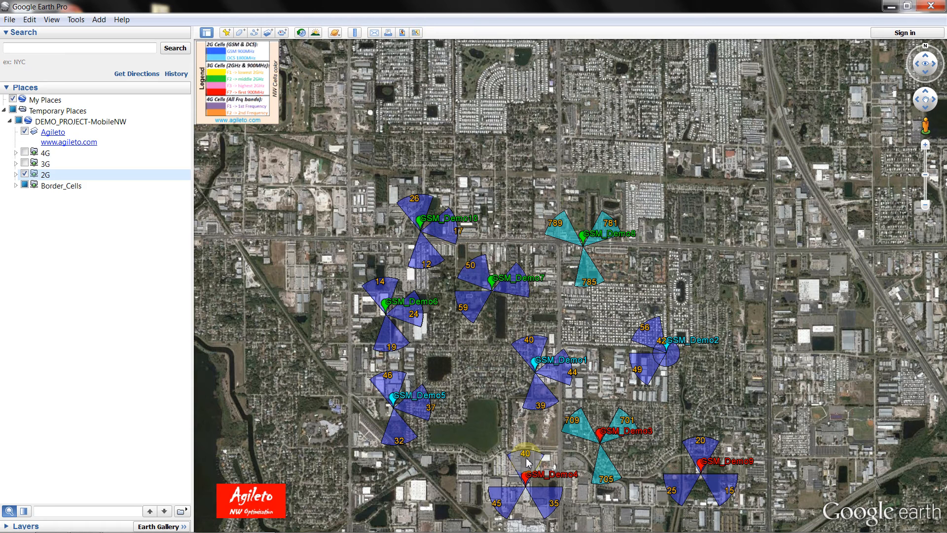
# - Switch to Agileto, exit the 2G BCCH allocation module, and hide and collapse the Temporary Places layer in Google Earth
pyautogui.moveTo(483, 525)
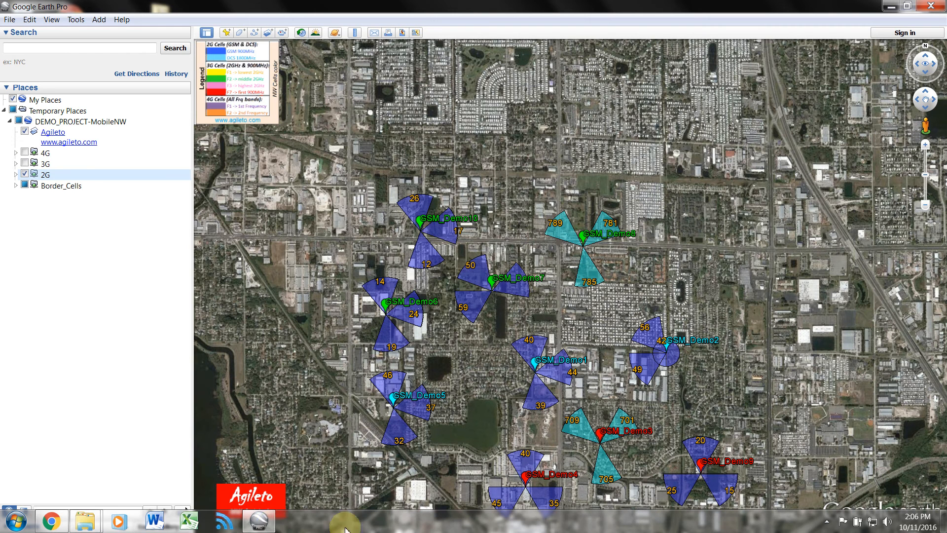
pyautogui.click(224, 521)
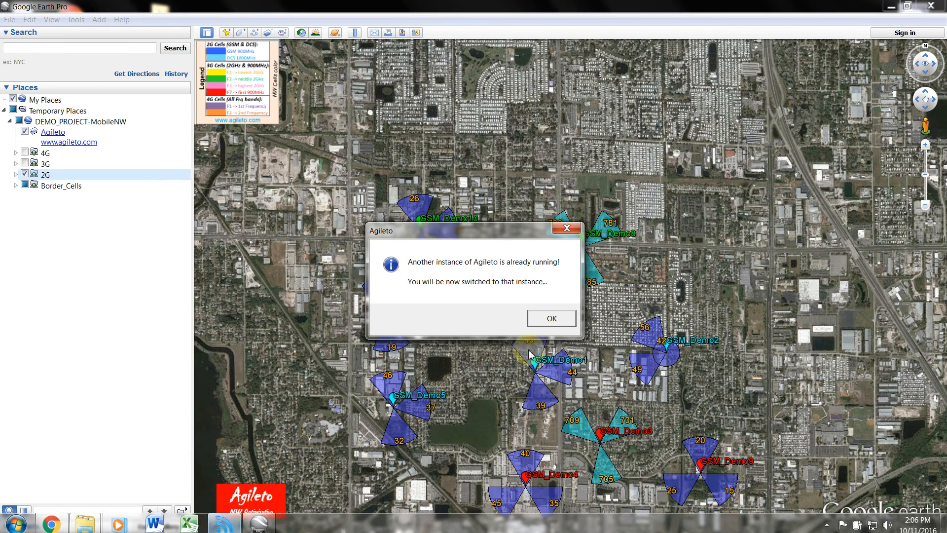
pyautogui.click(551, 318)
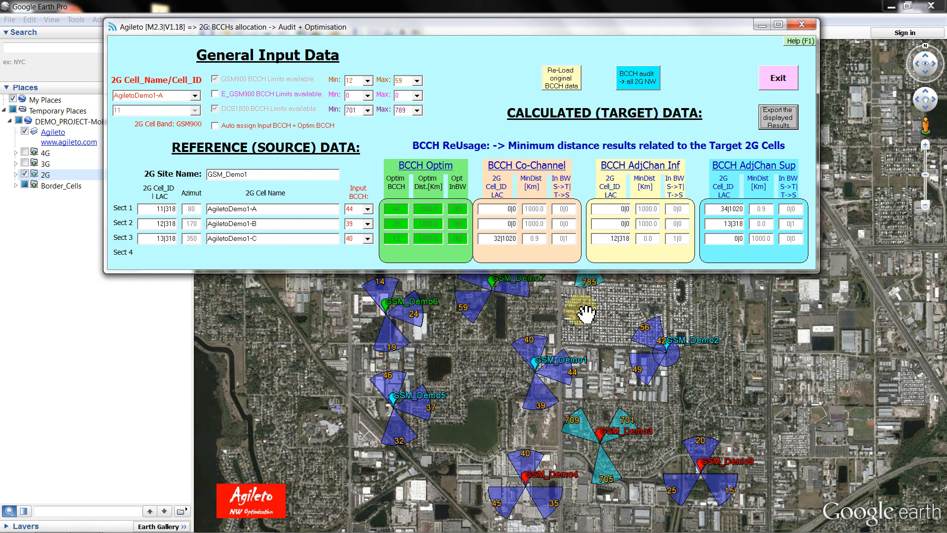
pyautogui.click(777, 79)
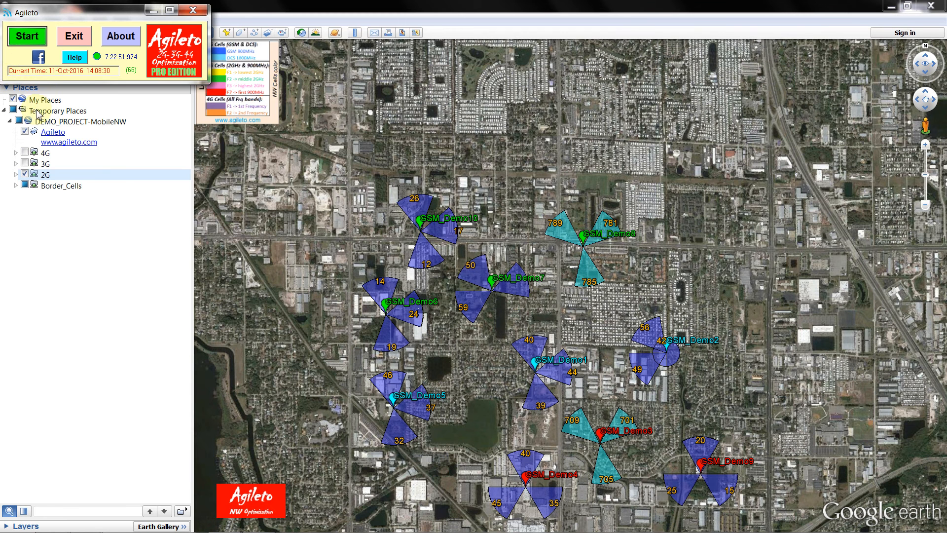
pyautogui.click(12, 110)
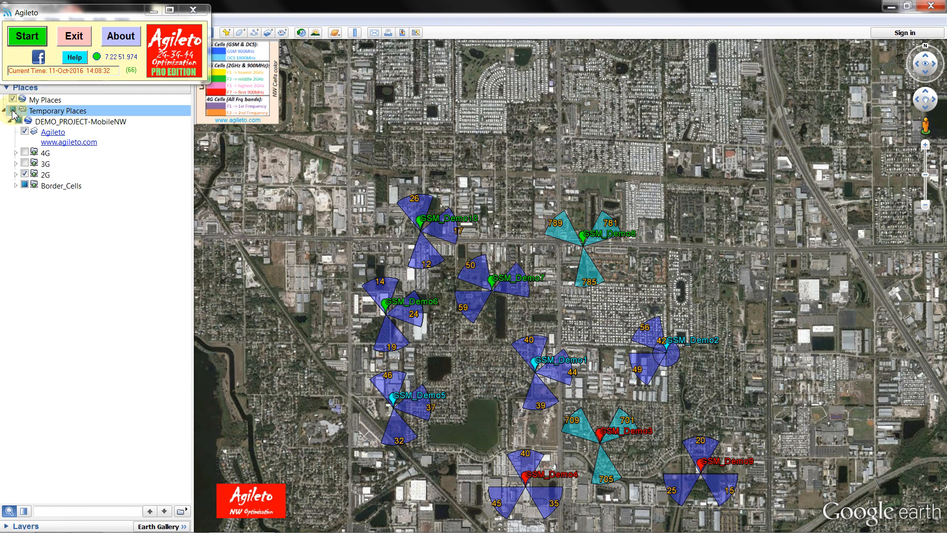
pyautogui.click(5, 111)
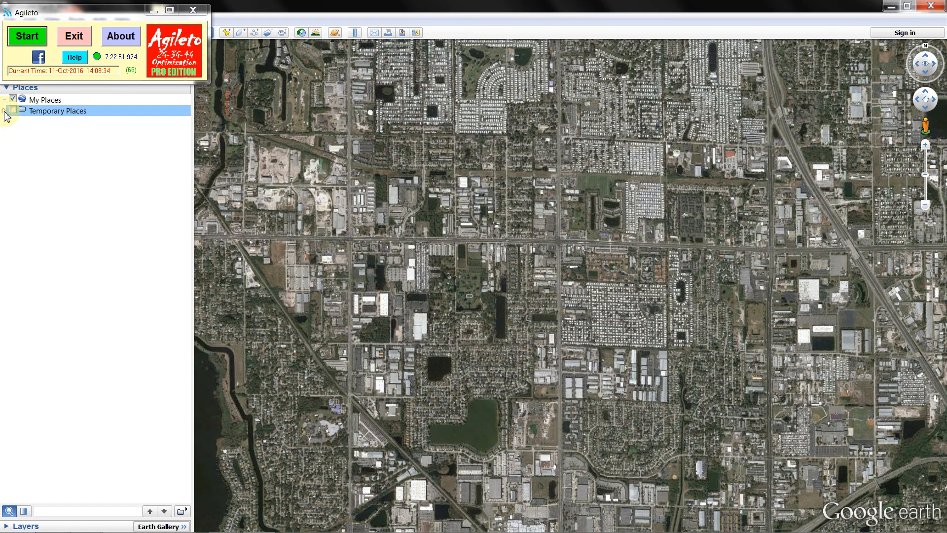
# - Start Agileto's module selection and activate the existing DEMO_ATT project
pyautogui.click(27, 36)
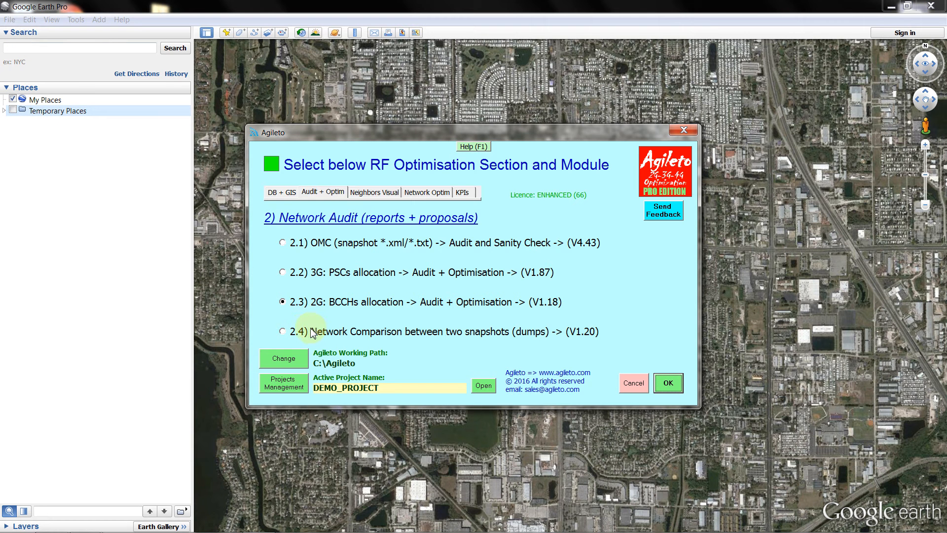
pyautogui.click(291, 384)
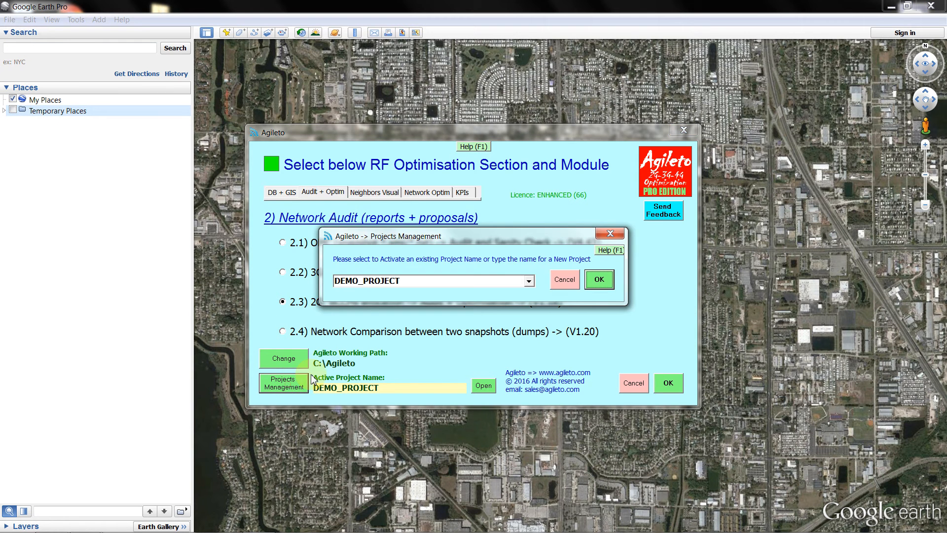
pyautogui.click(528, 280)
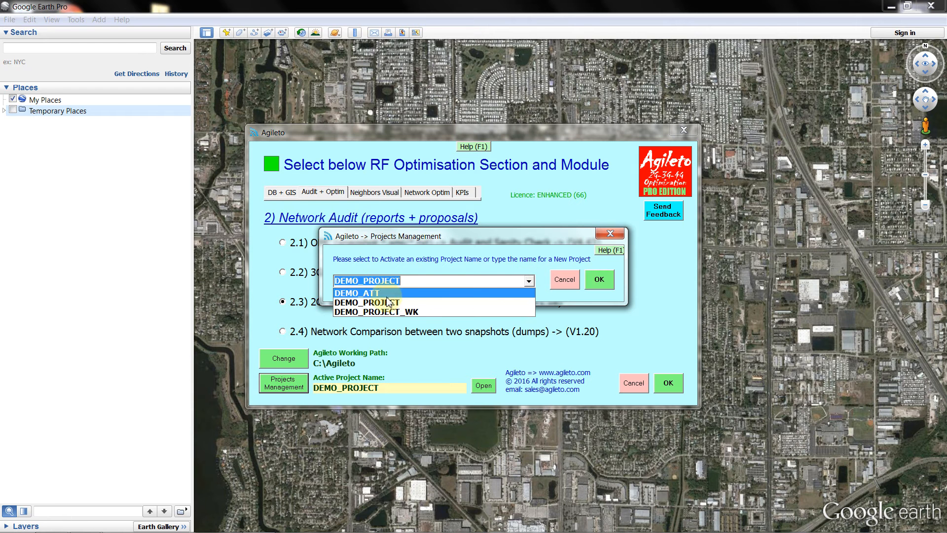
pyautogui.click(365, 293)
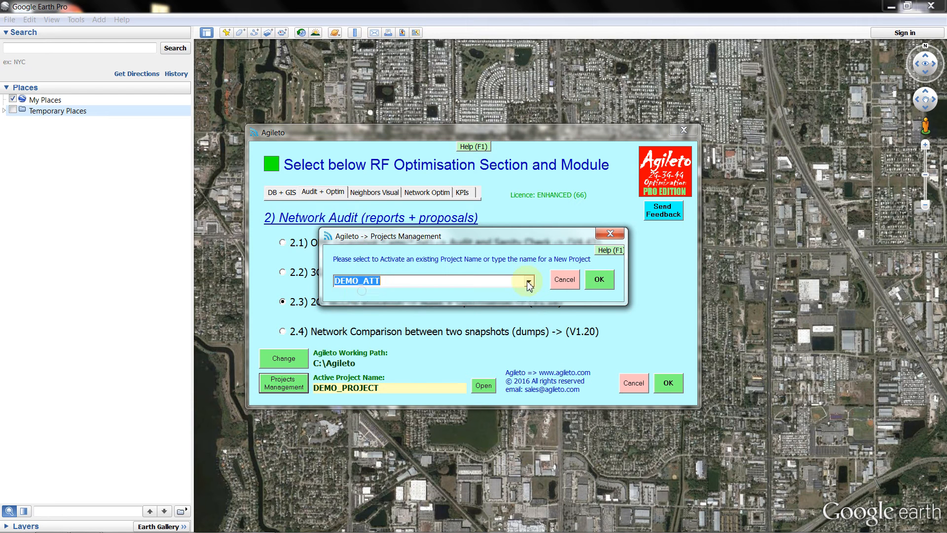
pyautogui.click(605, 279)
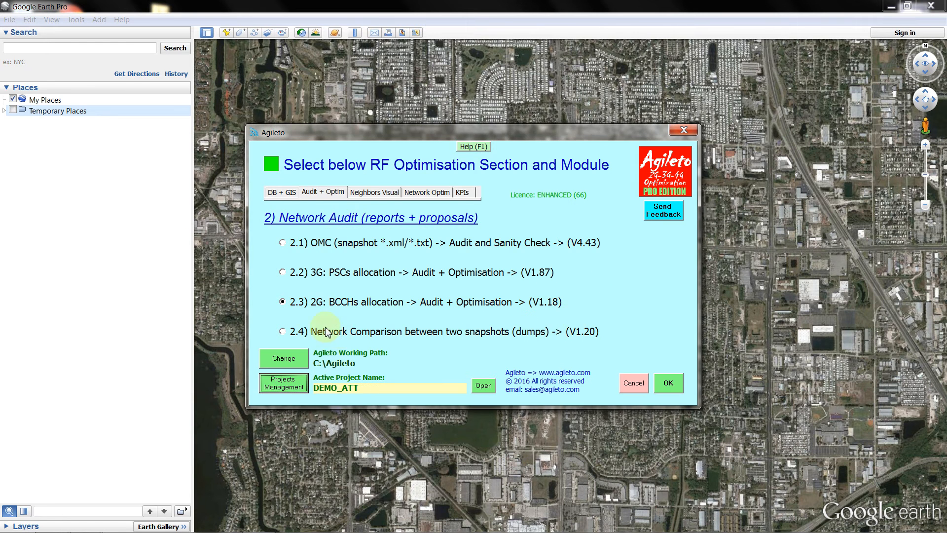
# - Load the DEMO_ATT mobile networks (2G/3G/4G) into Google Earth with Database and GIS module 1.4
pyautogui.click(282, 192)
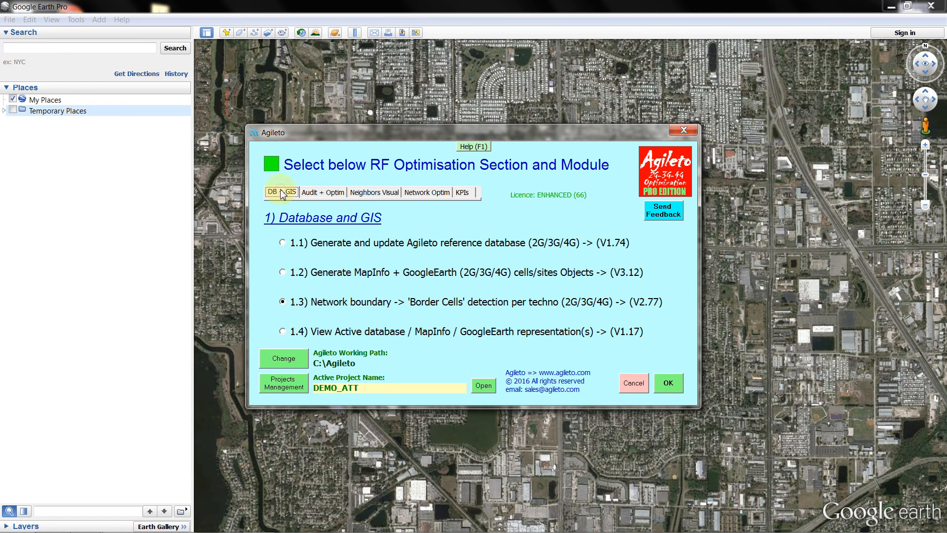
pyautogui.click(288, 332)
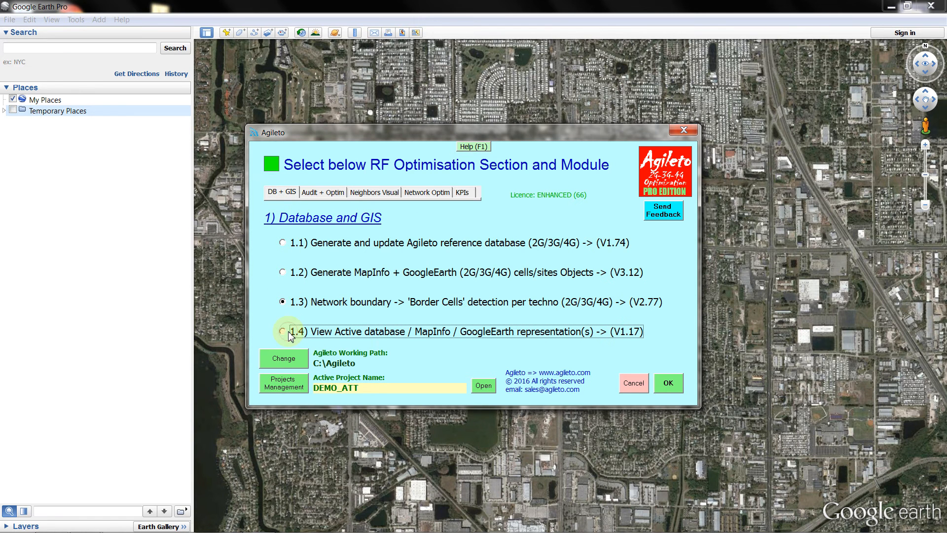
pyautogui.click(668, 383)
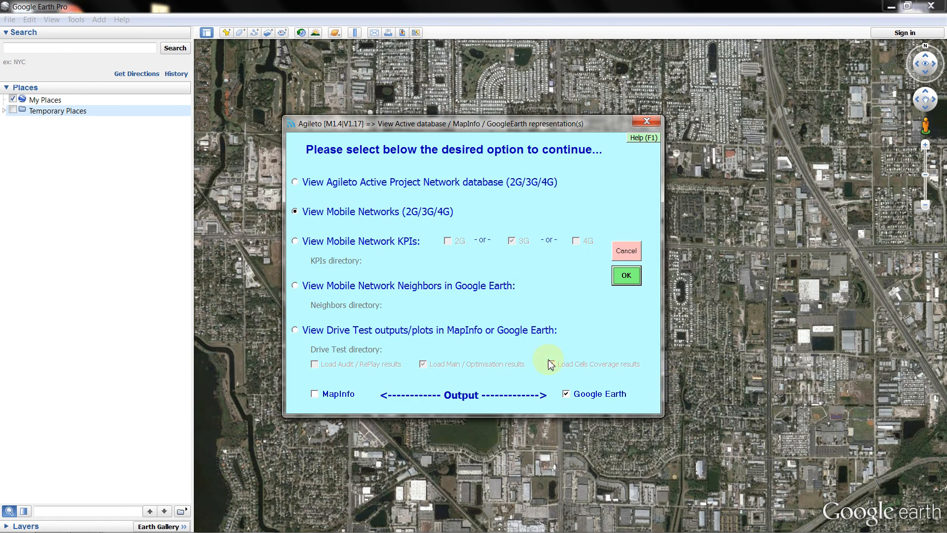
pyautogui.click(625, 275)
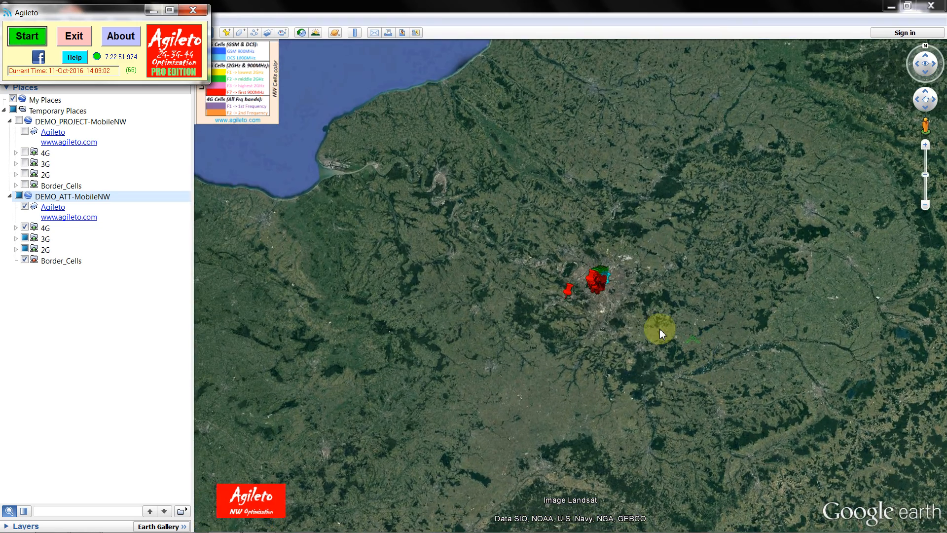
# - Bring the DEMO_ATT site cluster into close view and hide the project's 3G and 4G layers
pyautogui.doubleClick(658, 327)
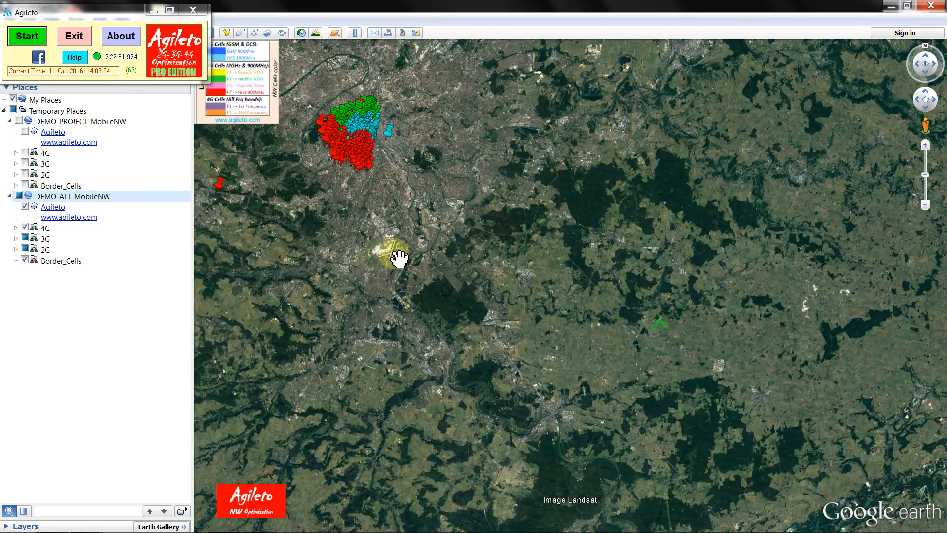
pyautogui.moveTo(399, 258); pyautogui.dragTo(619, 450)
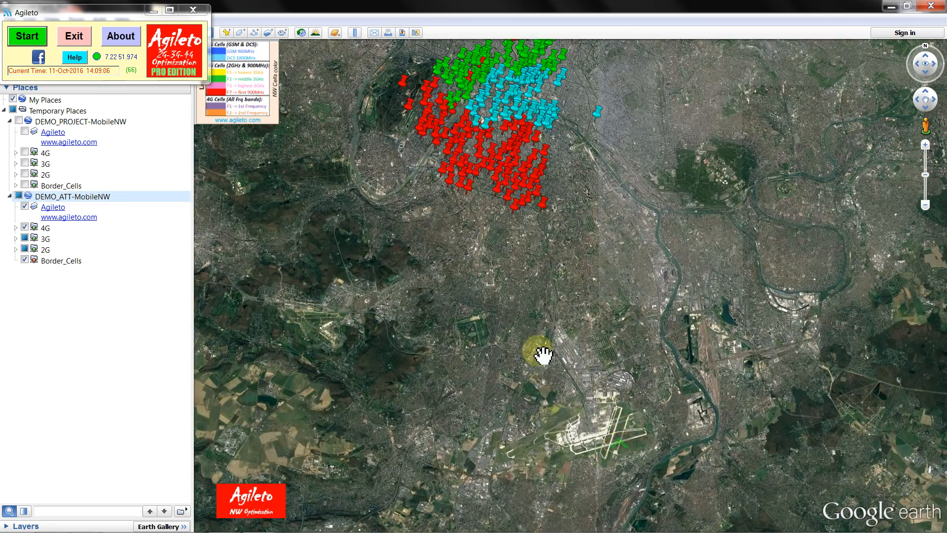
pyautogui.moveTo(521, 345); pyautogui.dragTo(593, 506)
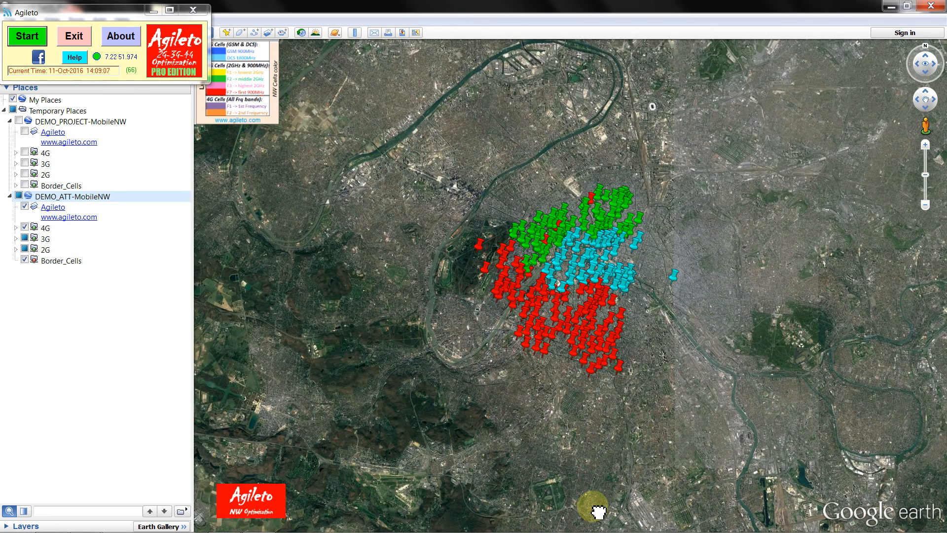
pyautogui.scroll(3, 593, 505)
pyautogui.moveTo(514, 364); pyautogui.dragTo(539, 501)
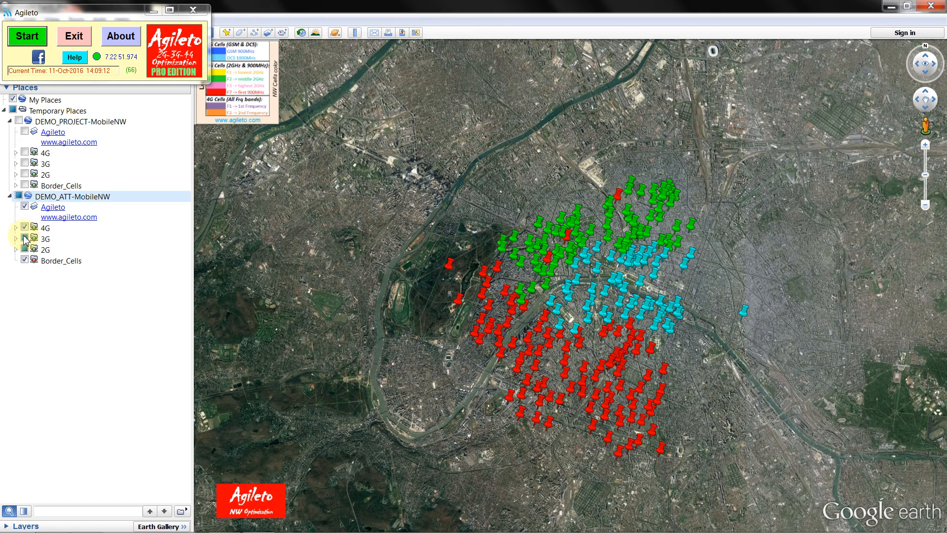
pyautogui.click(24, 240)
pyautogui.click(24, 228)
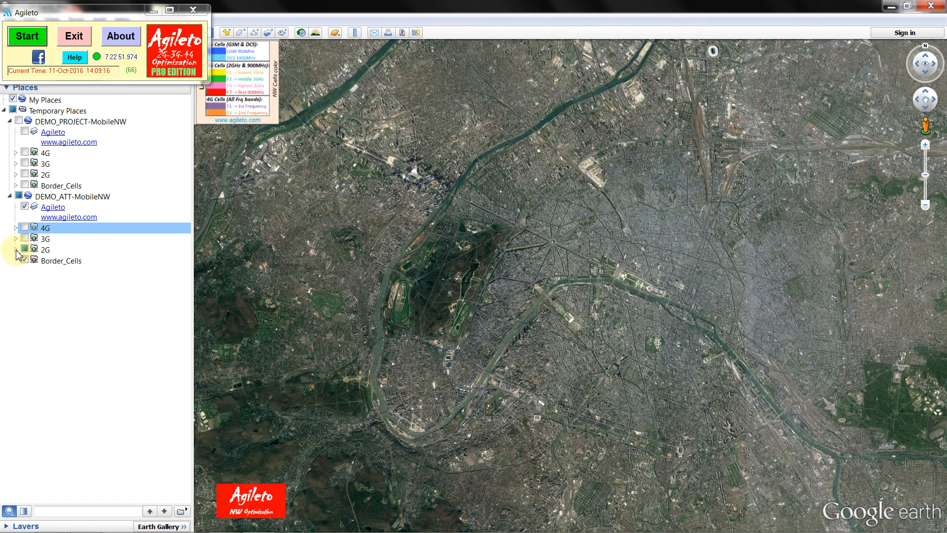
# - Display all Cells_2G_F2 sectors of the DEMO_ATT 2G layer and inspect their BCCH labels at street level
pyautogui.click(16, 250)
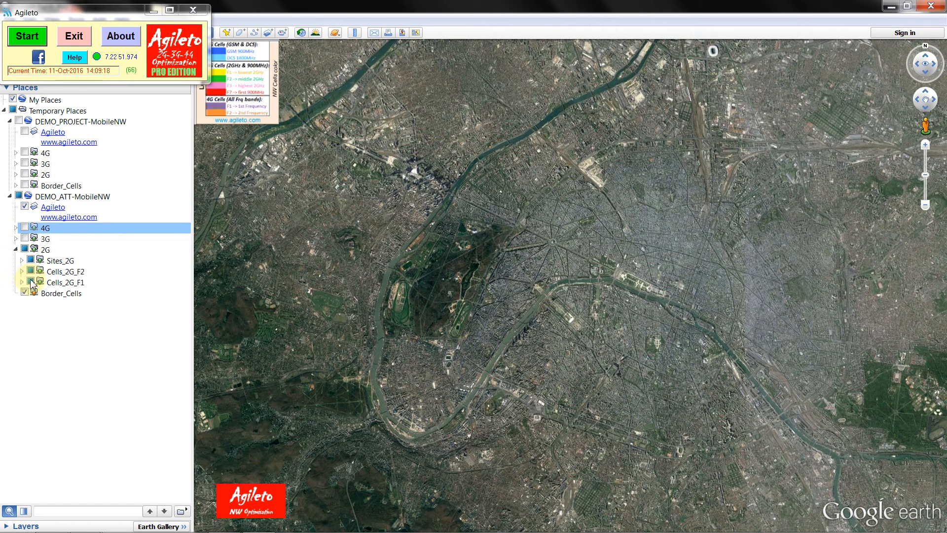
pyautogui.click(31, 272)
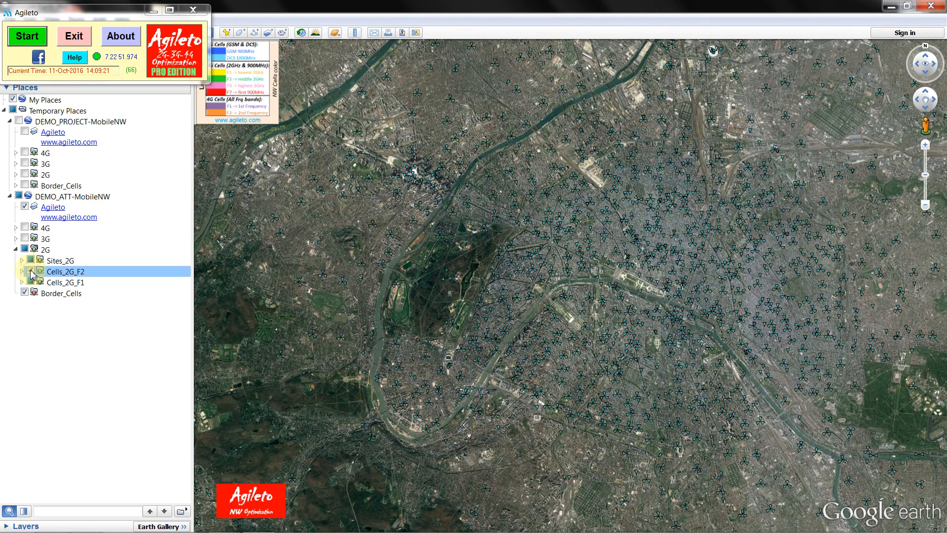
pyautogui.scroll(2, 495, 312)
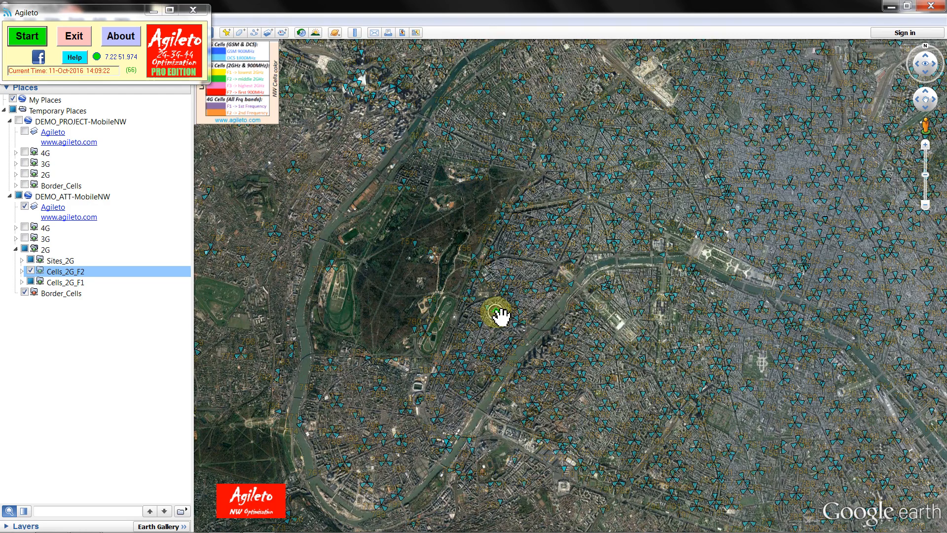
pyautogui.scroll(3, 495, 311)
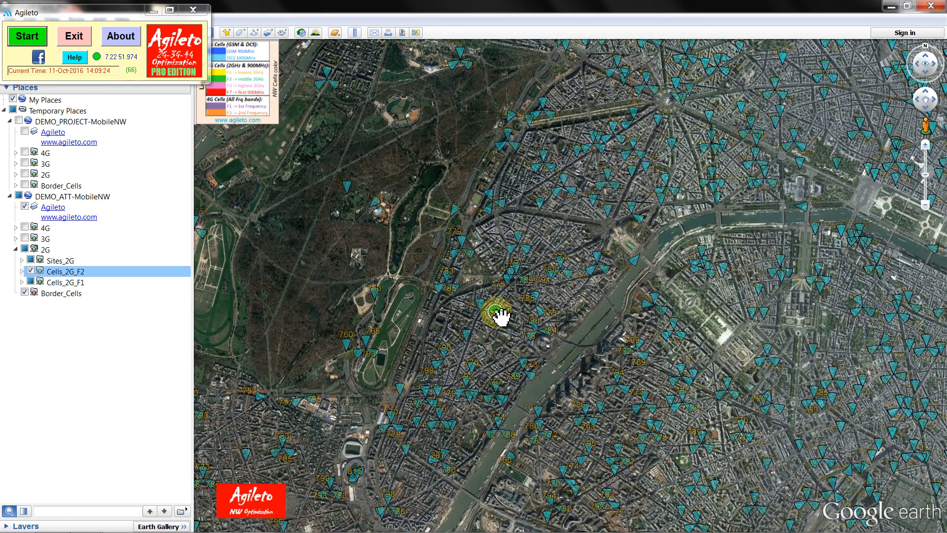
pyautogui.scroll(3, 613, 281)
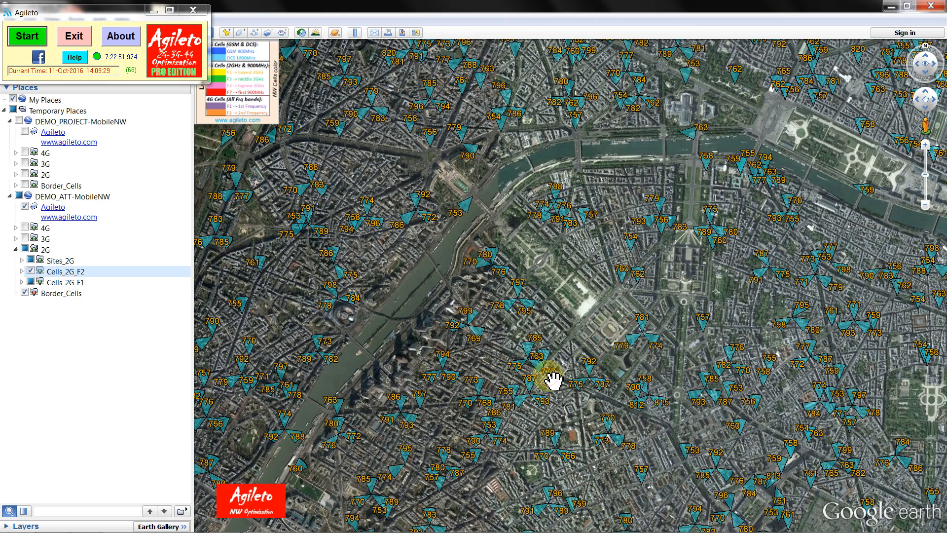
pyautogui.scroll(-2, 552, 379)
pyautogui.scroll(-1, 644, 270)
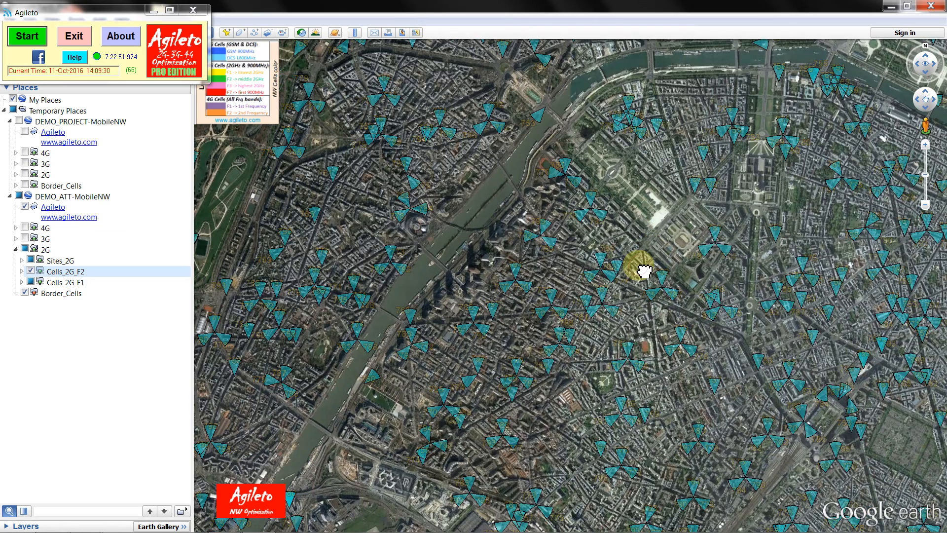
pyautogui.scroll(3, 644, 271)
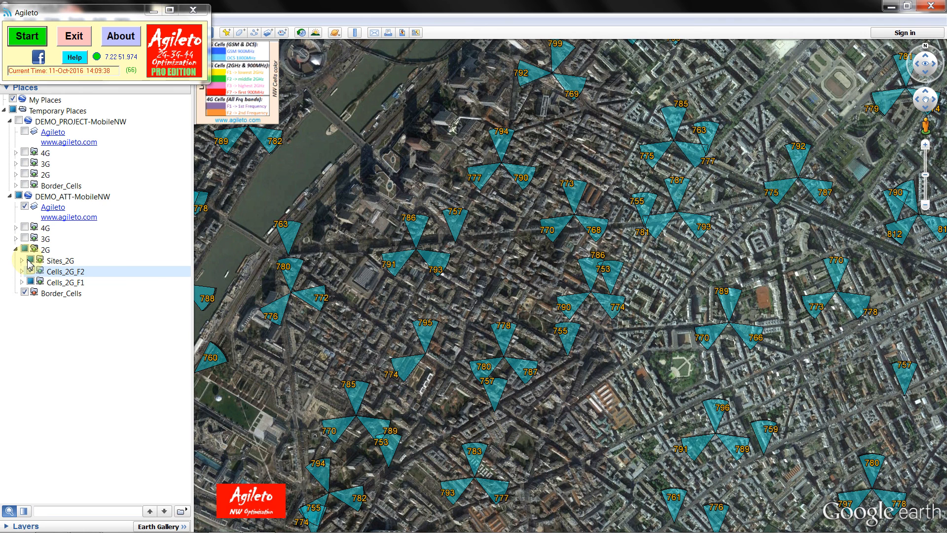
# - Expand the Cells_2G_F2 and Cells_2G_F1 folders and display all GSM900 F1 cells together with the DCS1800 ones
pyautogui.click(30, 270)
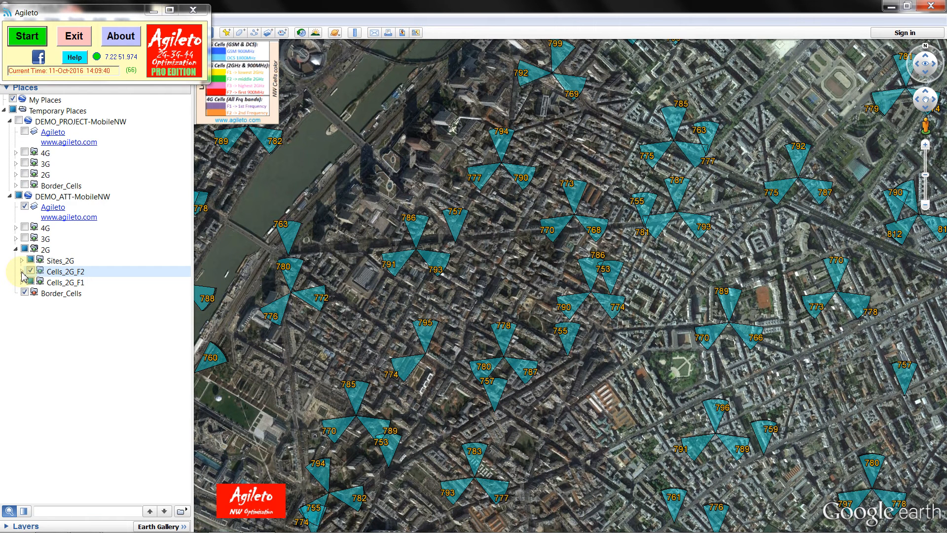
pyautogui.click(21, 271)
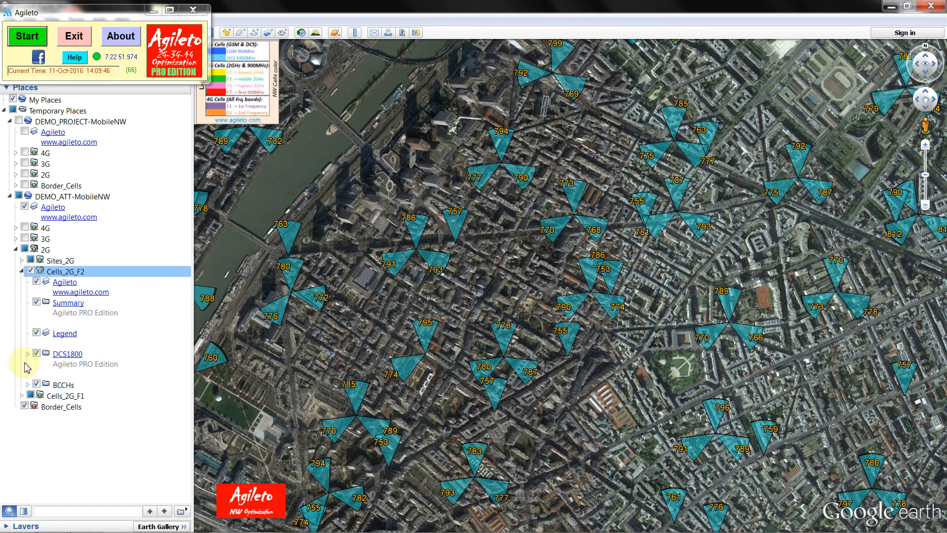
pyautogui.click(22, 396)
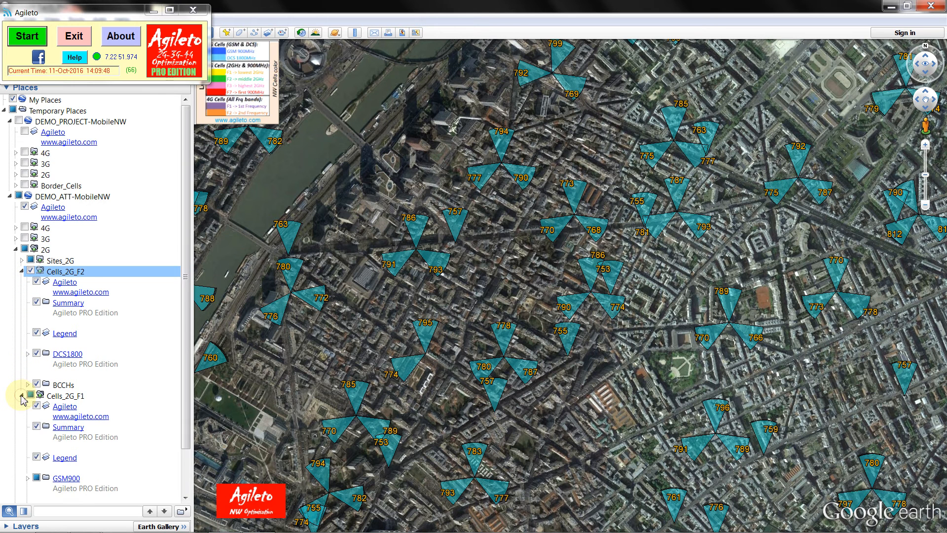
pyautogui.scroll(-1, 22, 397)
pyautogui.click(31, 363)
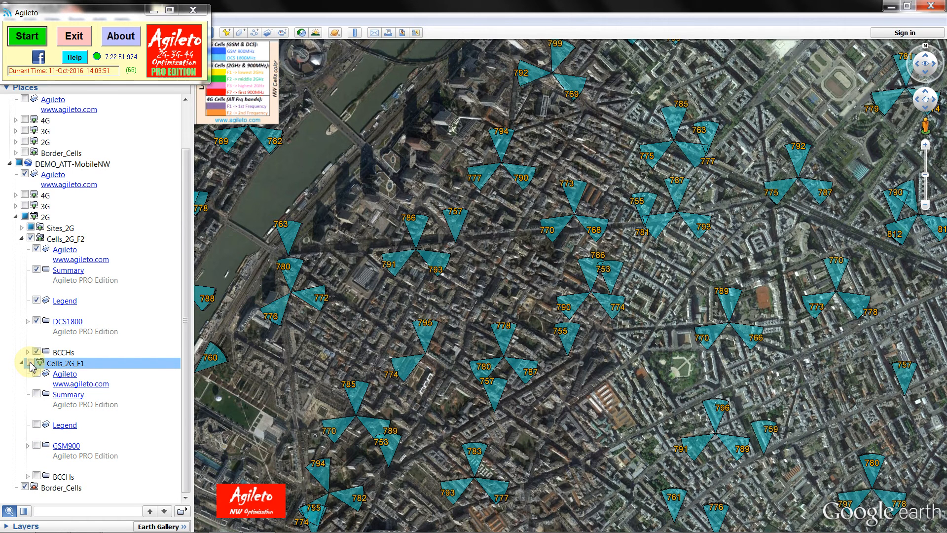
pyautogui.click(30, 363)
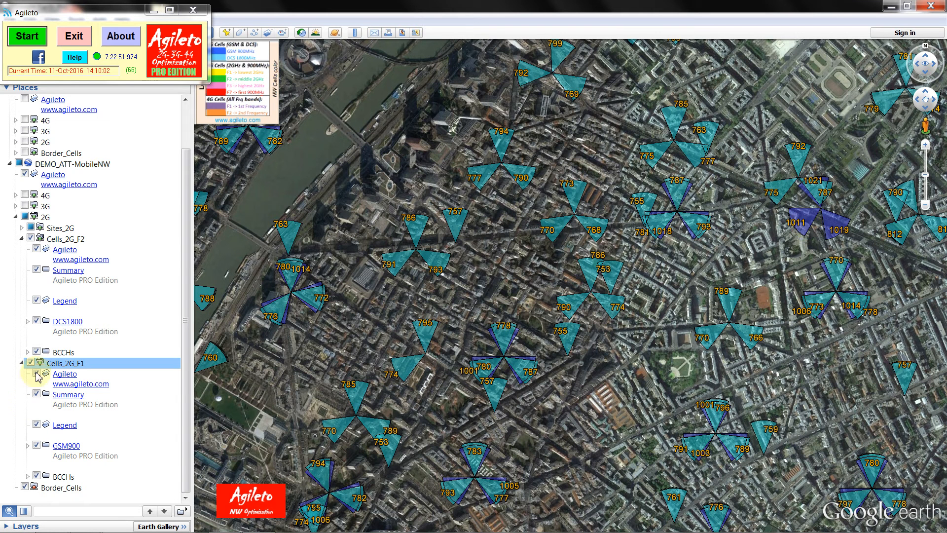
# - View the Cells_2G_F1 sectors alone, and return to showing only the Cells_2G_F2 sectors
pyautogui.click(36, 249)
pyautogui.click(31, 239)
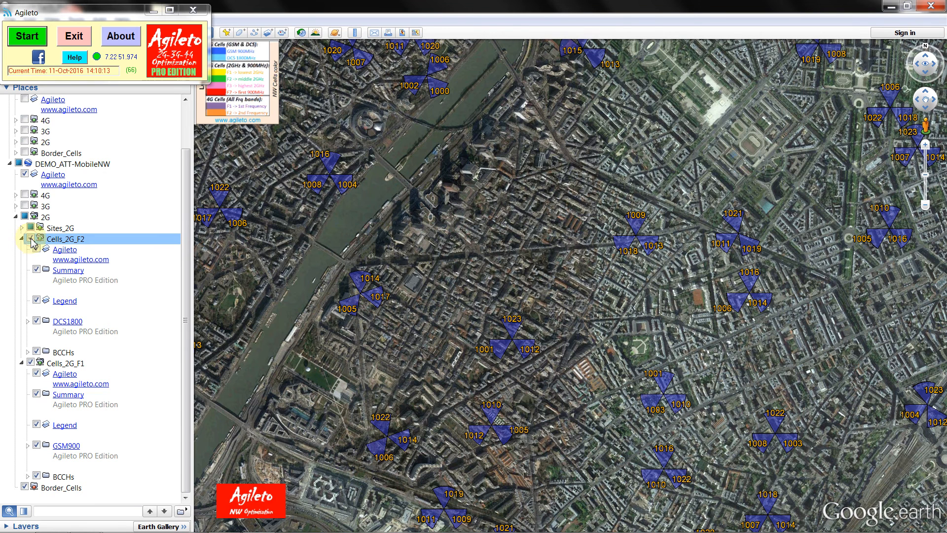
pyautogui.click(31, 239)
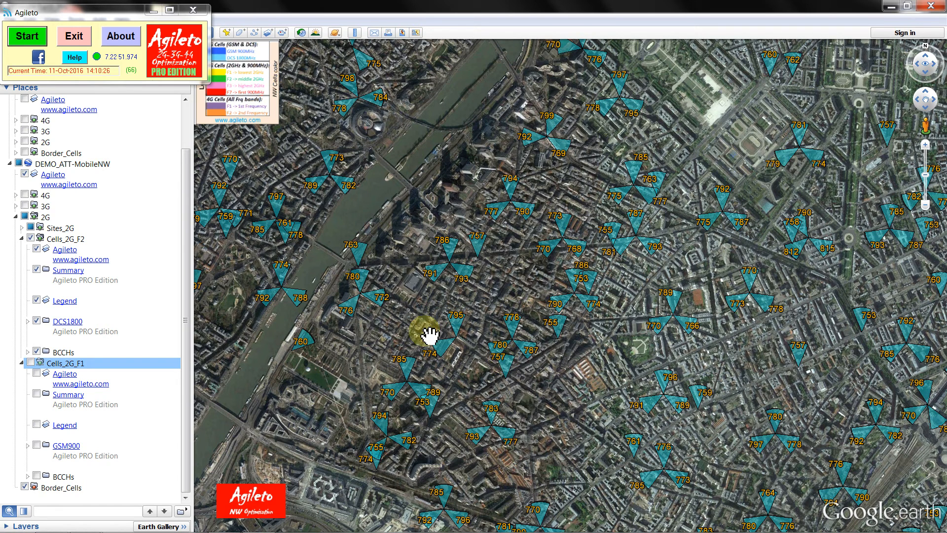
# - Start Agileto's module 2.3, 2G BCCHs allocation Audit + Optimisation, for the DEMO_ATT project
pyautogui.click(27, 37)
pyautogui.click(330, 194)
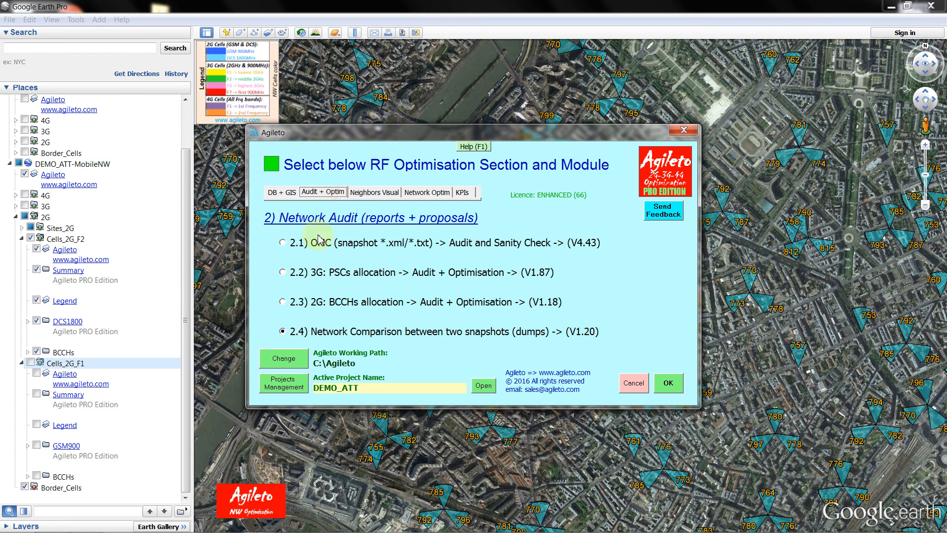
pyautogui.click(282, 301)
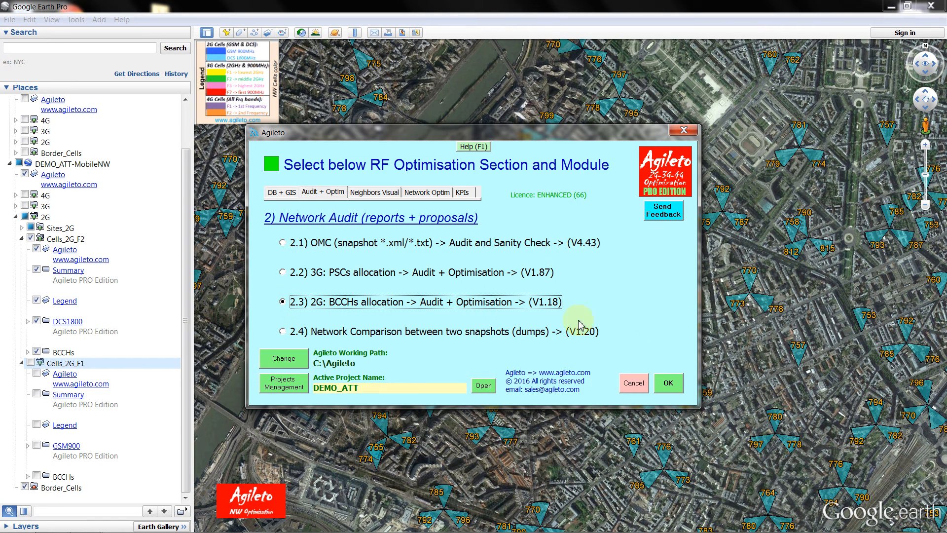
pyautogui.click(681, 386)
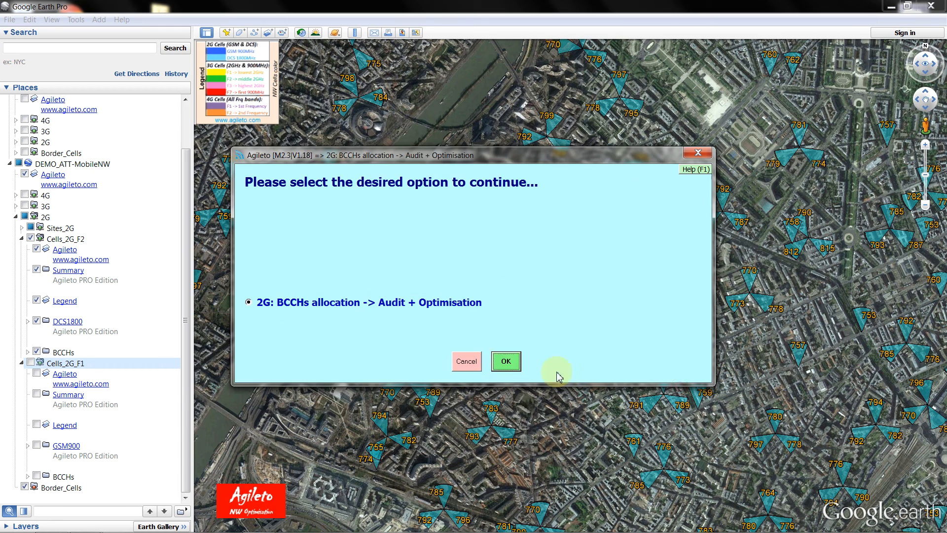
pyautogui.click(507, 364)
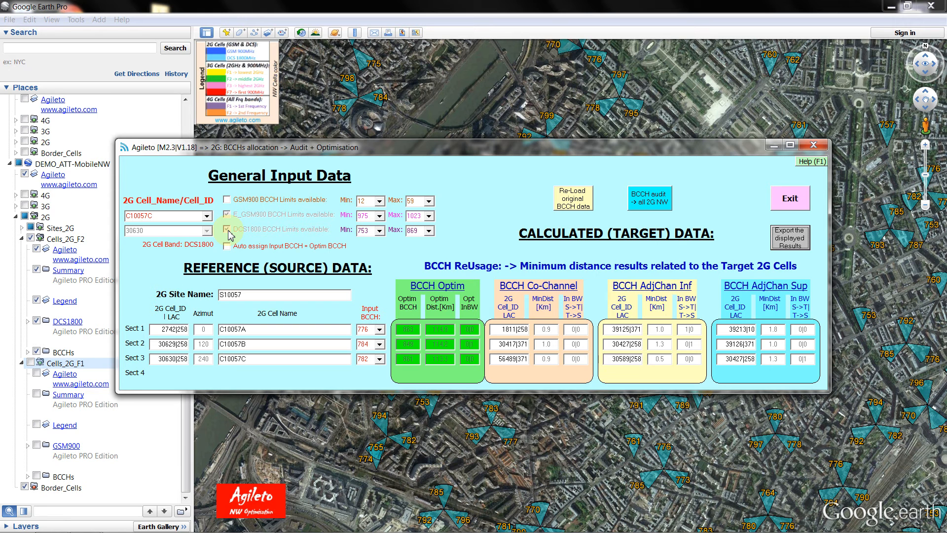
# - Leave the GSM900 BCCH limits disabled and check the minimum BCCH choices for the E_GSM900 band
pyautogui.click(227, 203)
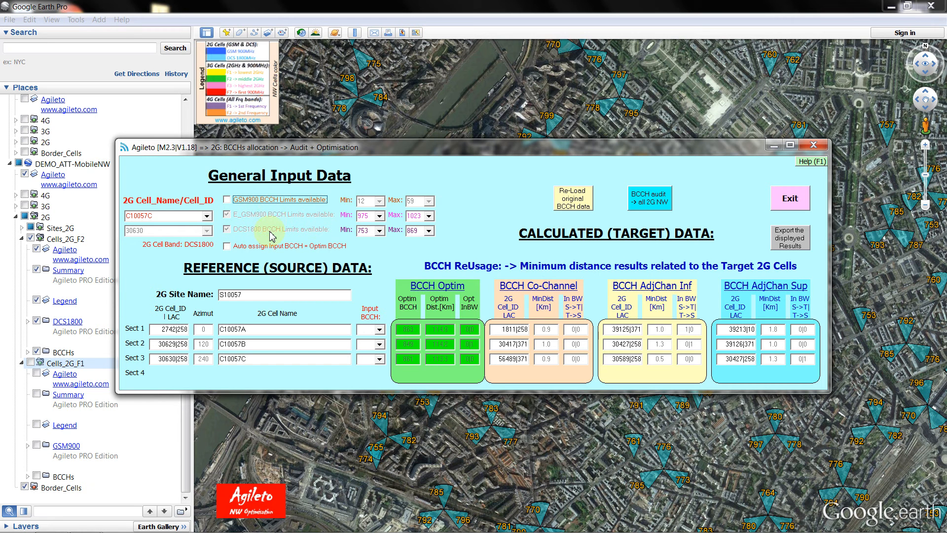
pyautogui.click(378, 216)
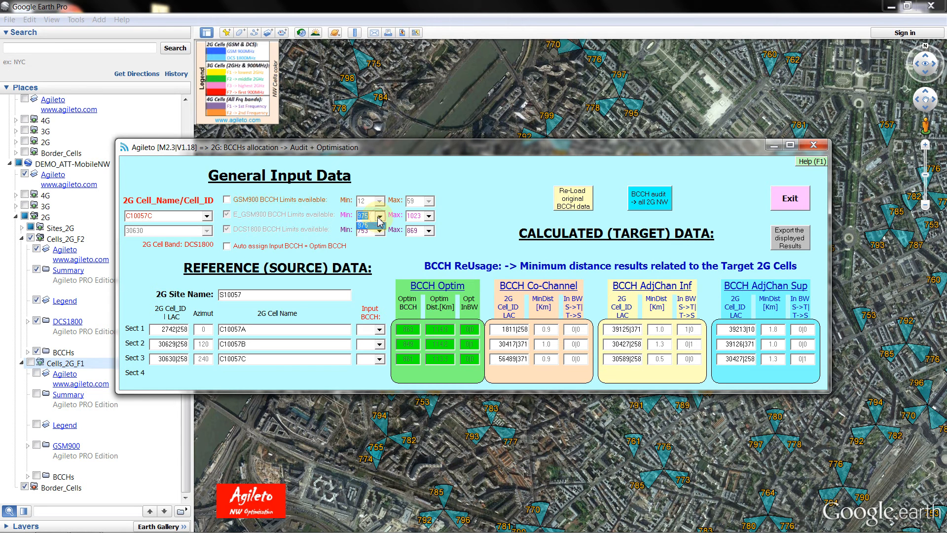
pyautogui.click(380, 225)
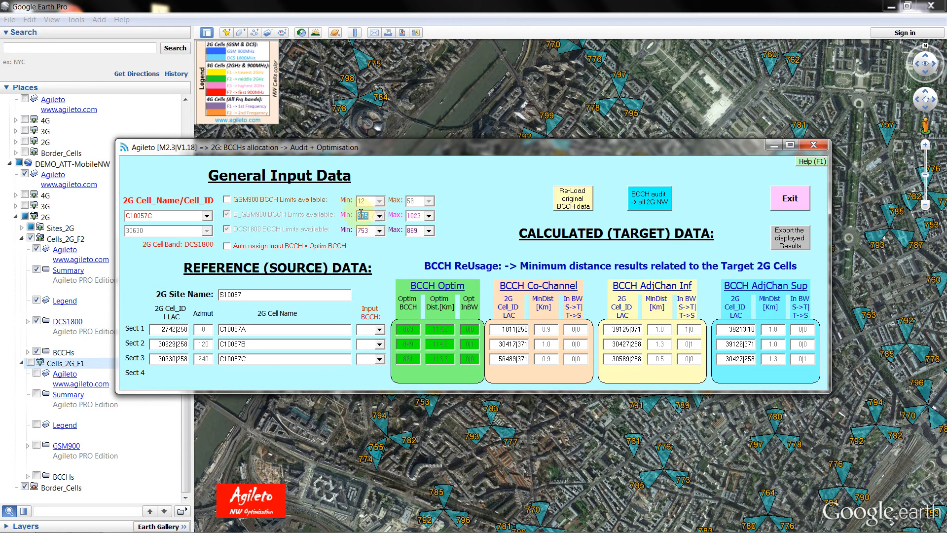
# - Check the maximum BCCH choices for the E_GSM900 band and the minimum and maximum choices for the DCS1800 band
pyautogui.click(429, 216)
pyautogui.click(415, 224)
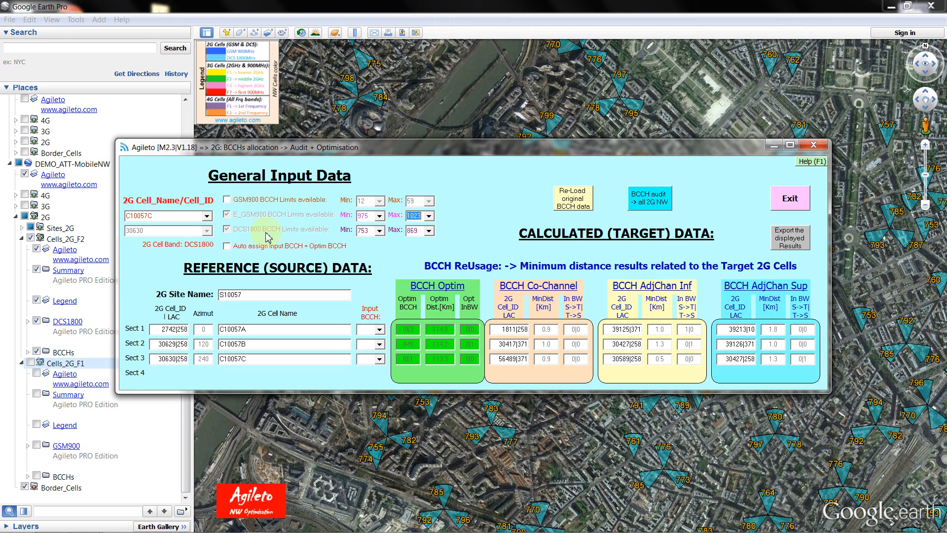
pyautogui.click(380, 232)
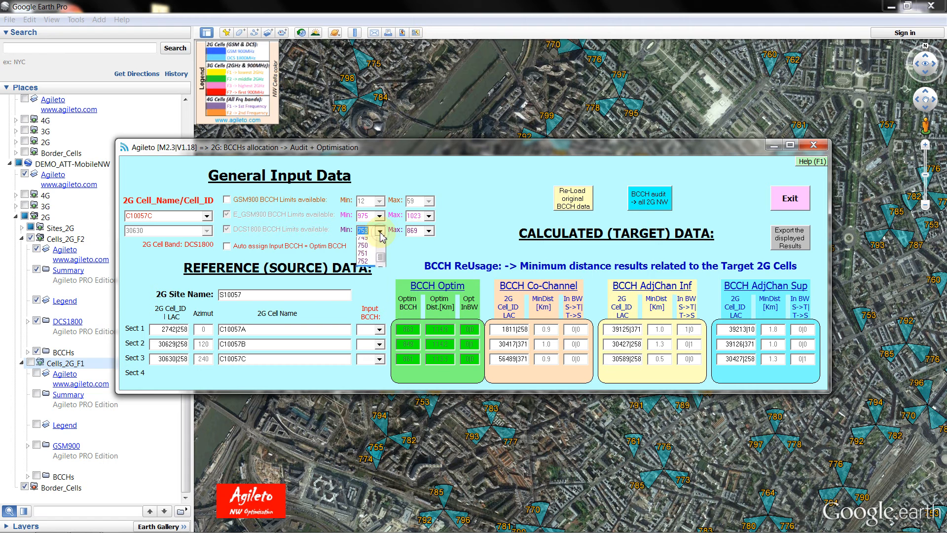
pyautogui.click(380, 233)
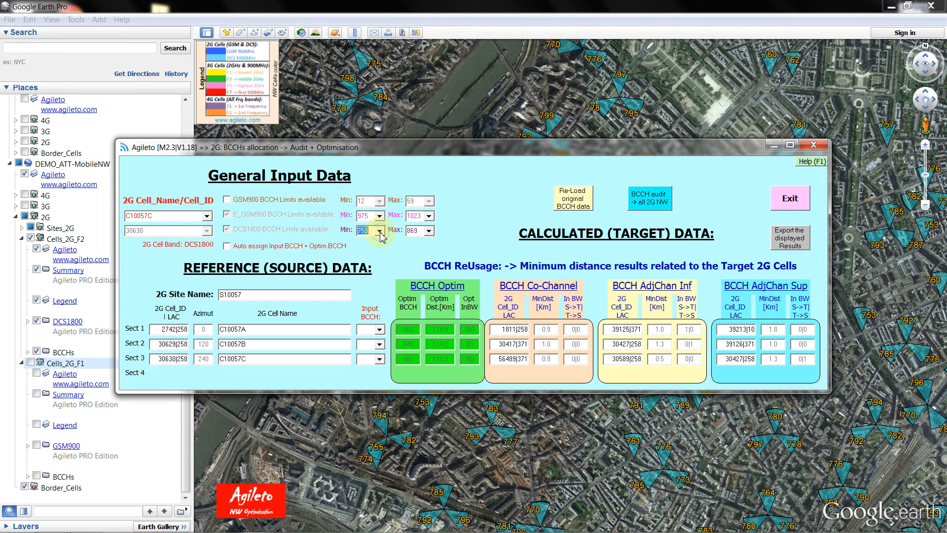
pyautogui.click(429, 232)
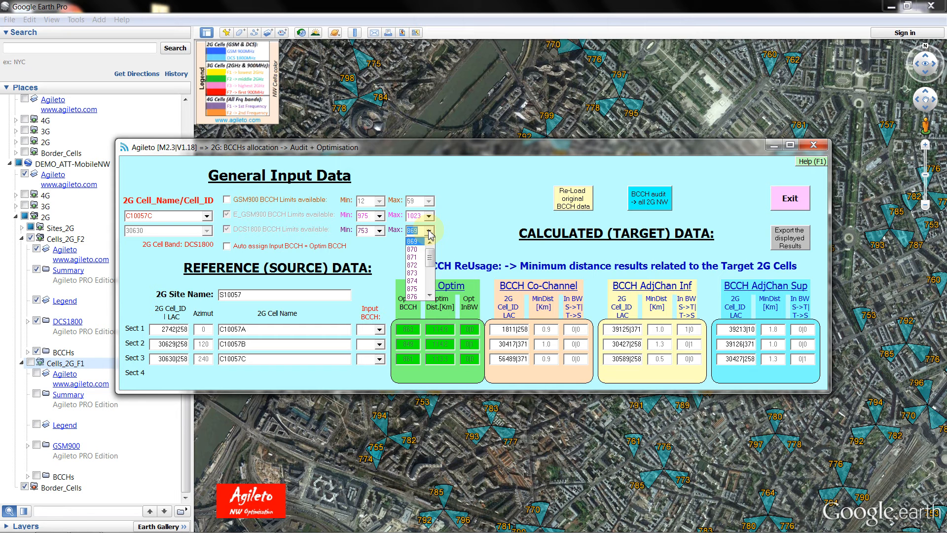
pyautogui.click(430, 234)
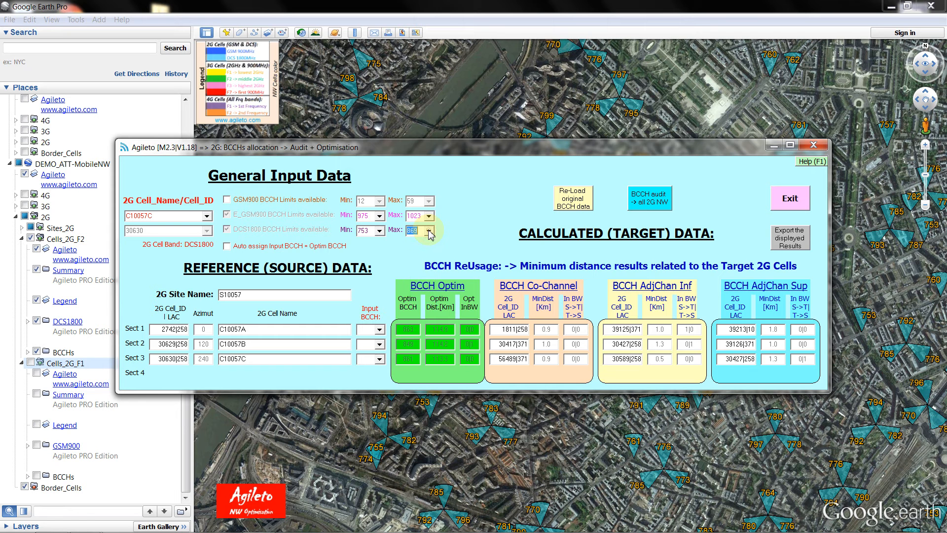
pyautogui.click(380, 231)
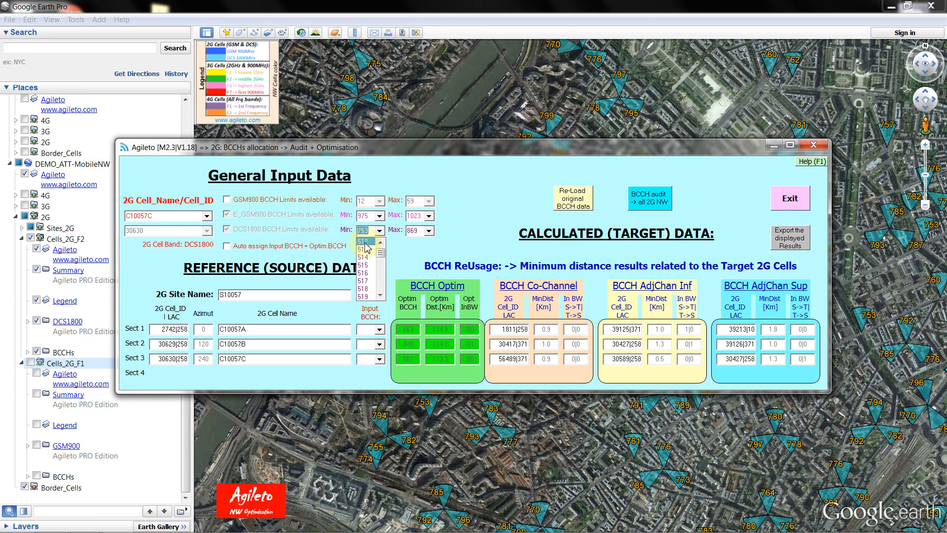
pyautogui.click(416, 245)
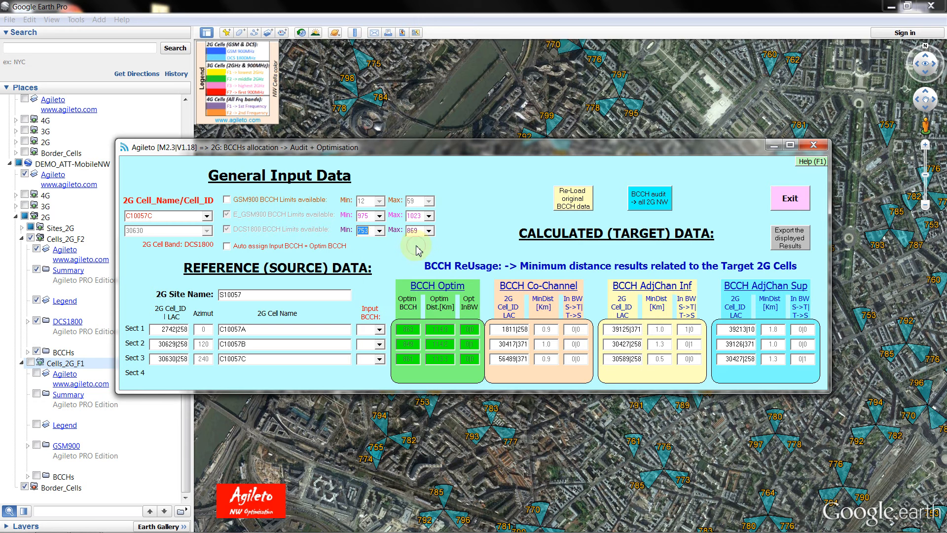
pyautogui.click(429, 231)
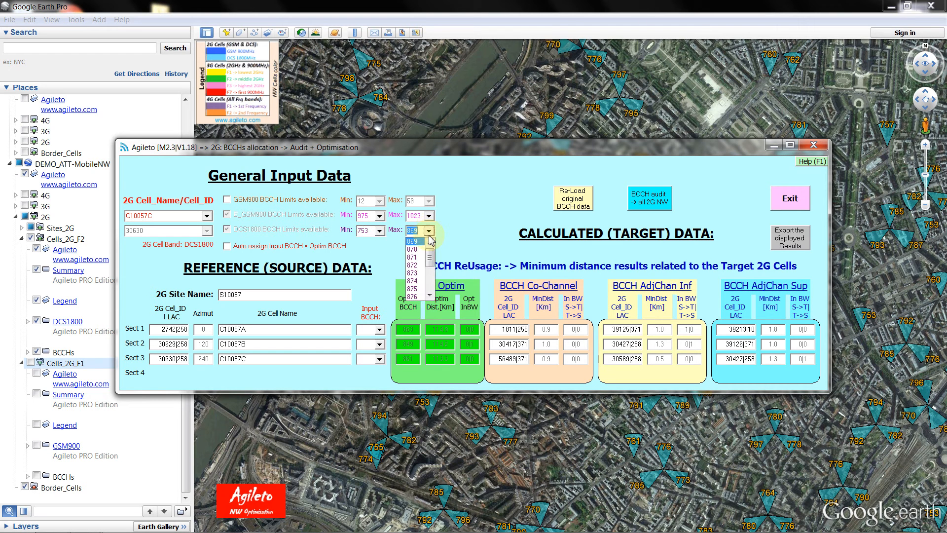
pyautogui.moveTo(430, 269); pyautogui.dragTo(432, 289)
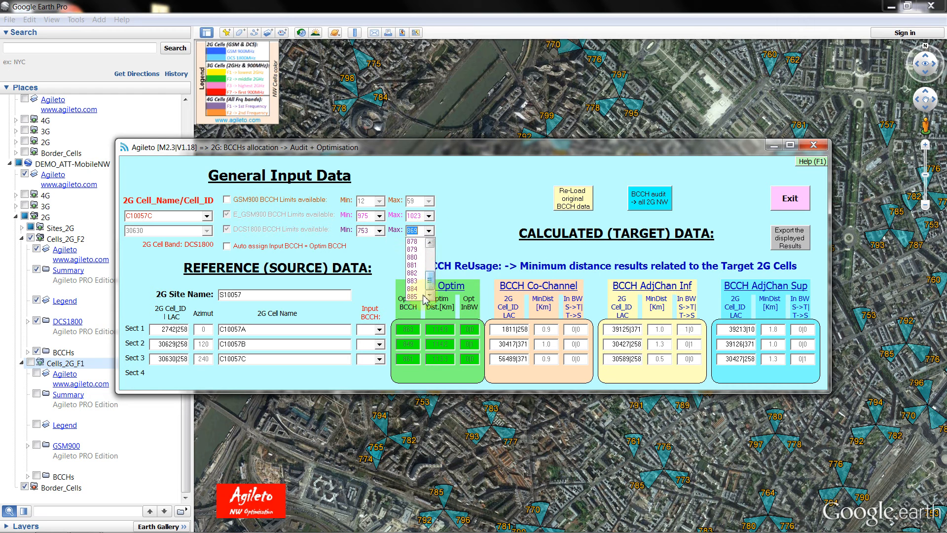
pyautogui.click(451, 248)
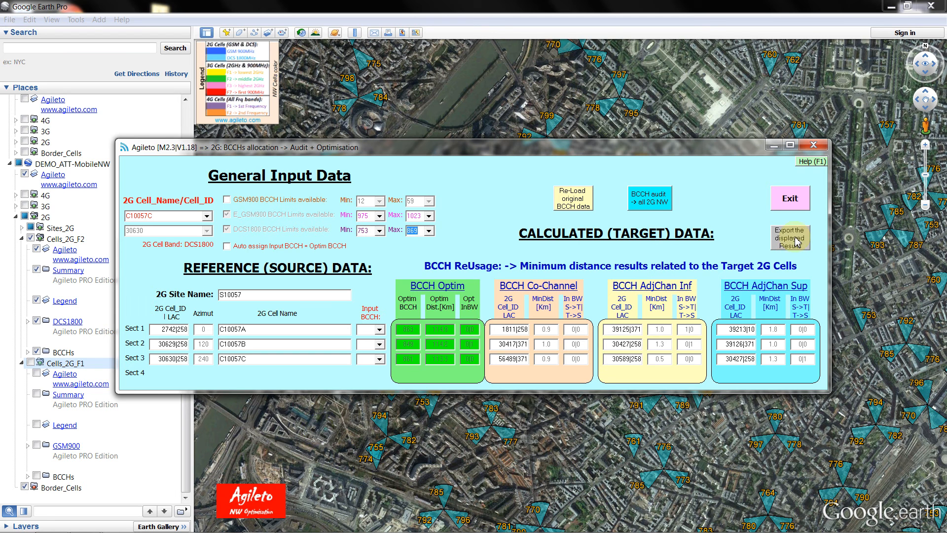
# - Run the BCCH audit over the entire 2G network, acknowledge the Excel export, and minimise the Agileto launcher window
pyautogui.click(651, 204)
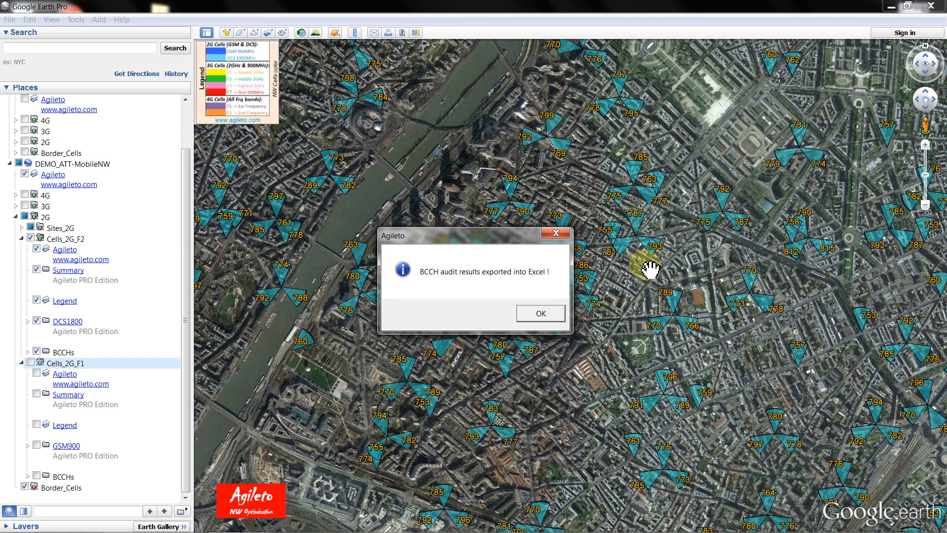
pyautogui.click(545, 314)
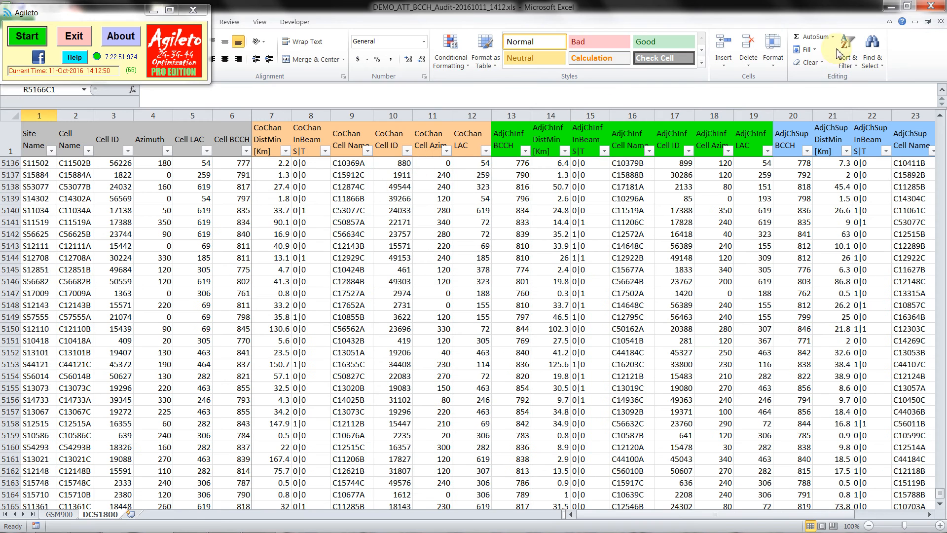
pyautogui.click(154, 10)
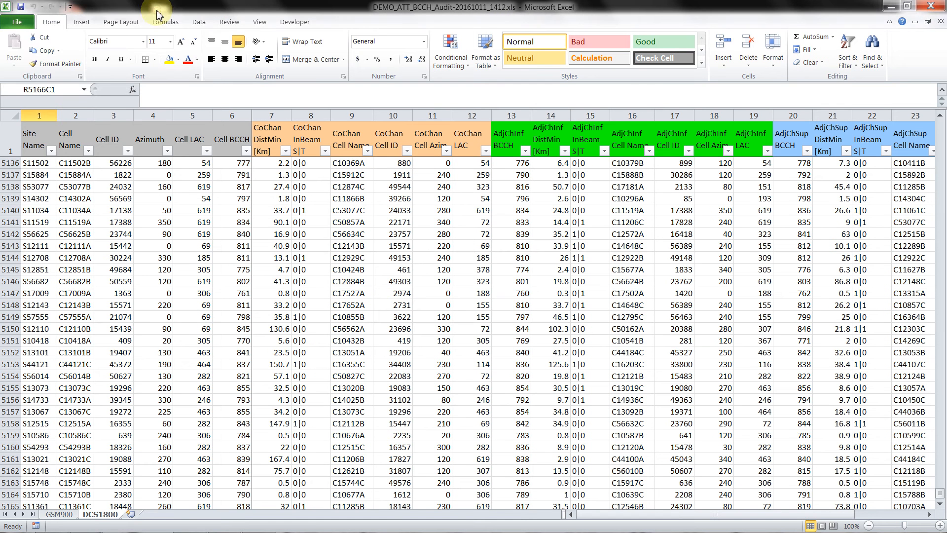
# - Set the DCS1800 audit sheet's zoom to a custom 85%
pyautogui.click(260, 23)
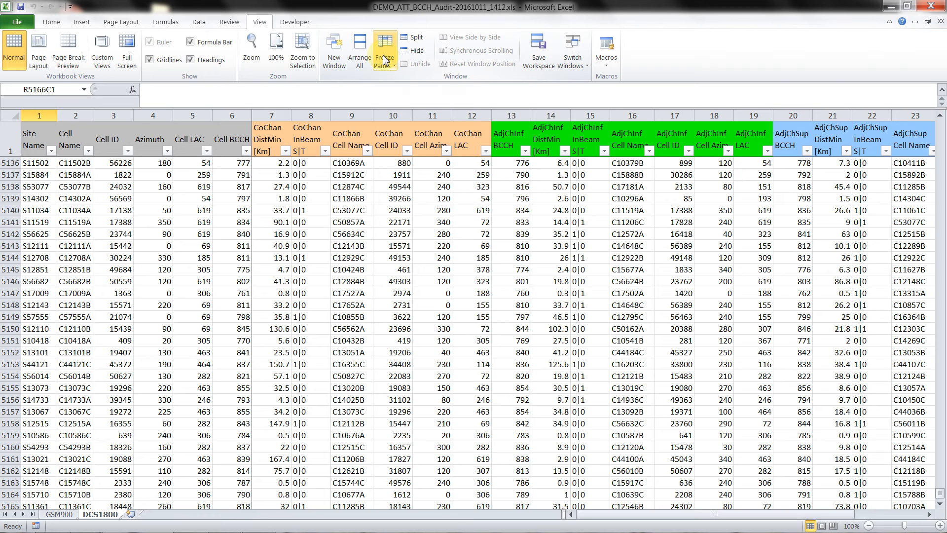
pyautogui.click(253, 54)
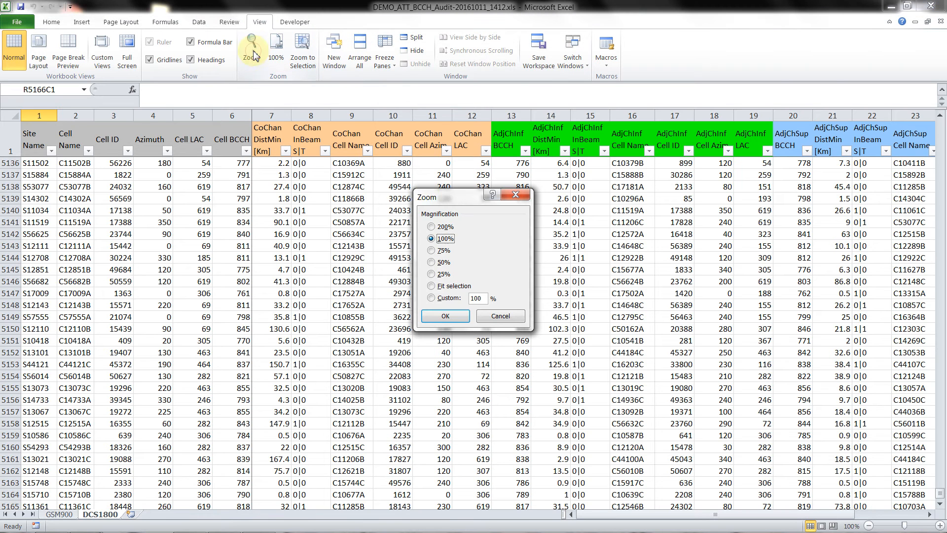
pyautogui.click(482, 298)
pyautogui.moveTo(483, 298); pyautogui.dragTo(465, 301)
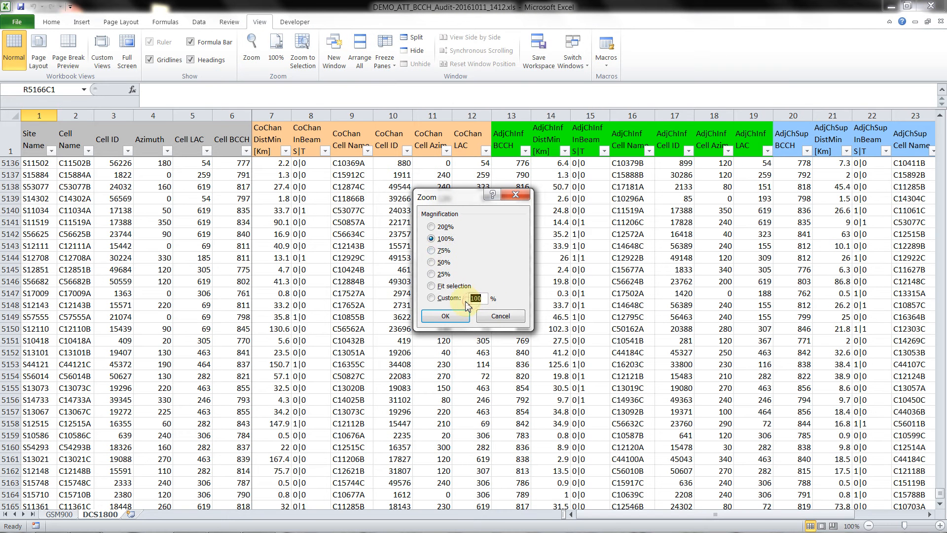
pyautogui.write('85')
pyautogui.press('Return')
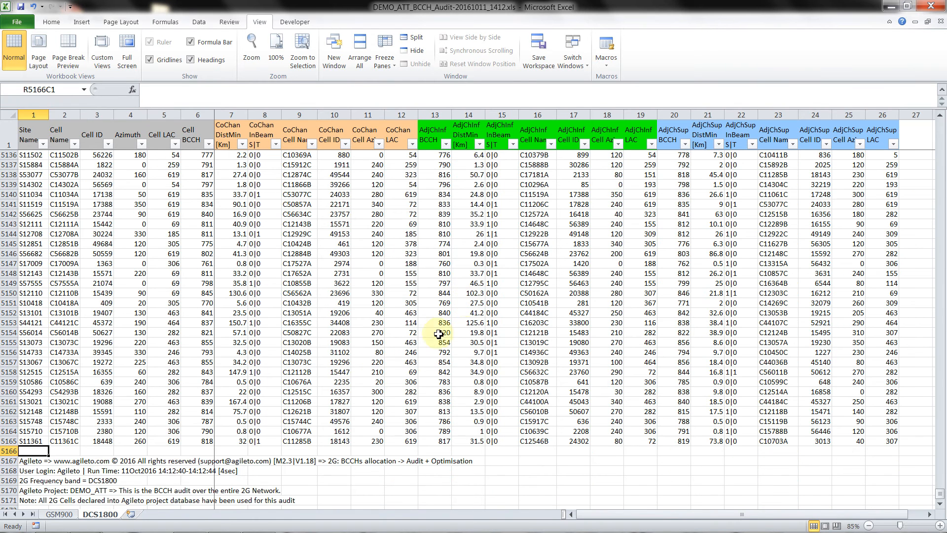
# - Compare the GSM900 and DCS1800 audit sheets, finishing on the GSM900 sheet
pyautogui.click(64, 516)
pyautogui.click(100, 516)
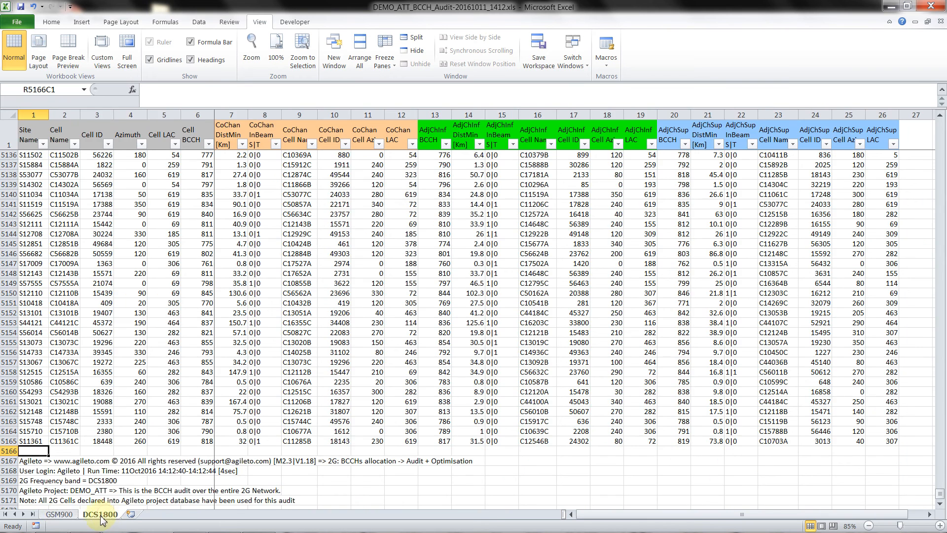
pyautogui.click(60, 515)
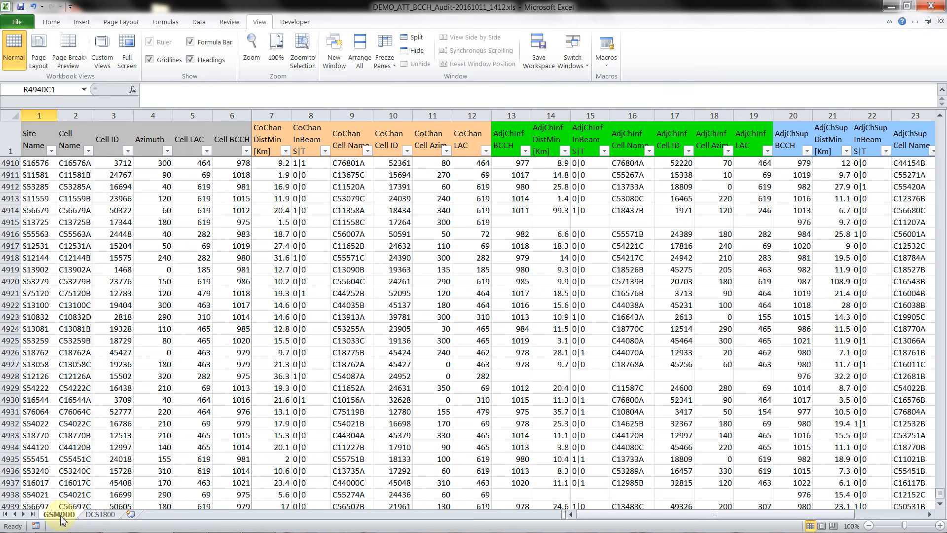
pyautogui.click(98, 515)
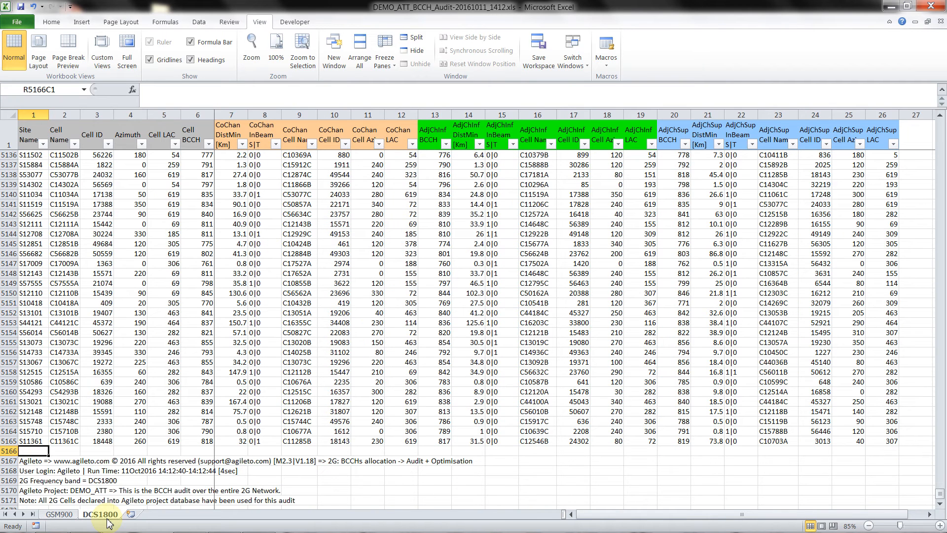
pyautogui.click(67, 515)
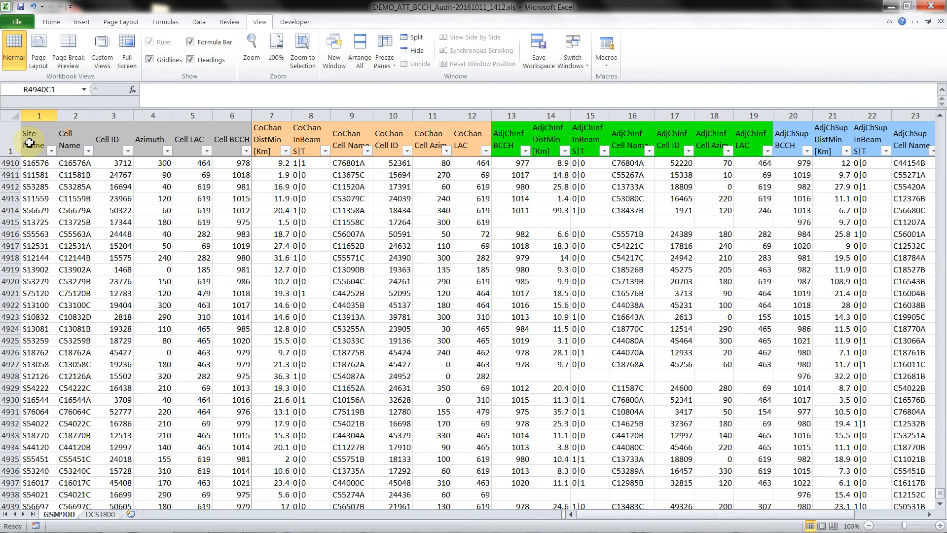
# - Review the GSM900 sheet's source cell headers from Site Name to Cell BCCH and the co-channel headers from CoChan DistMin to CoChan LAC
pyautogui.moveTo(29, 143); pyautogui.dragTo(241, 144)
pyautogui.click(243, 145)
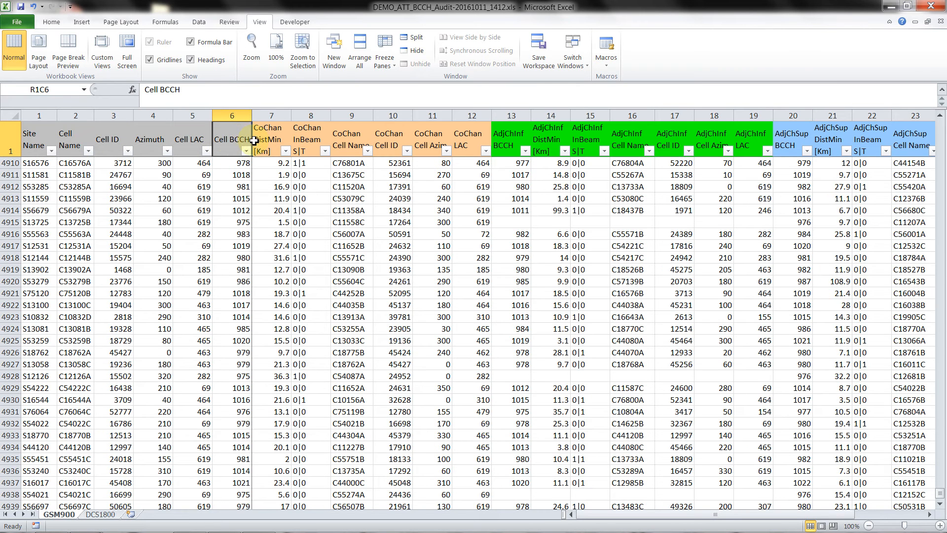
pyautogui.click(270, 139)
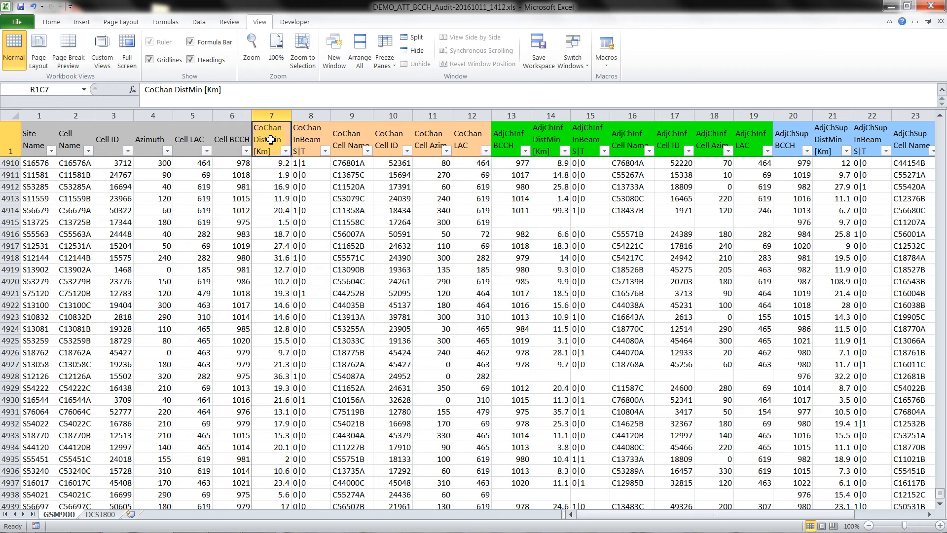
pyautogui.hotkey('shift', 'Right')
pyautogui.hotkey('shift', 'Right')
pyautogui.hotkey('shift', 'Right')
pyautogui.hotkey('shift', 'Right')
pyautogui.hotkey('shift', 'Right')
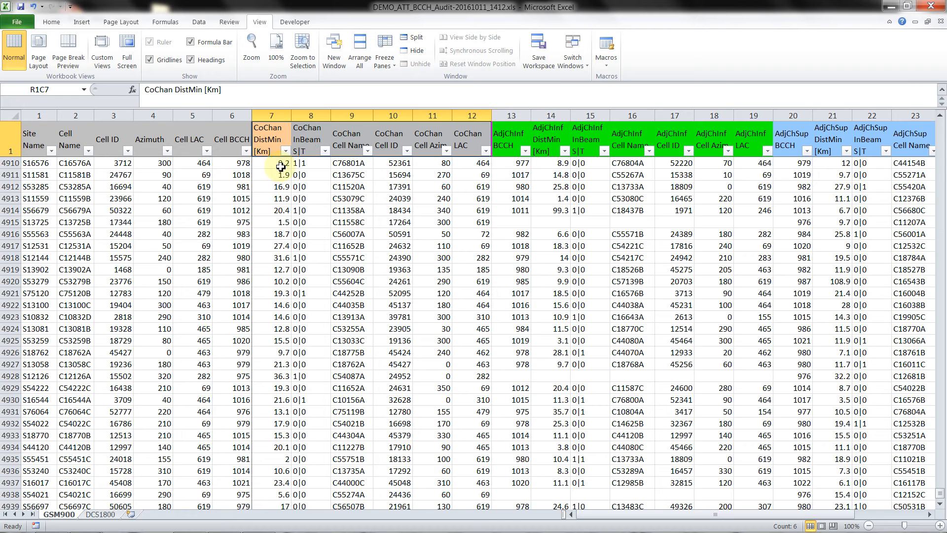
# - Examine the co-channel audit result for cell C16576A: its BCCH, the co-channel cell's name, ID, azimuth and LAC, the InBeam flag and minimum distance
pyautogui.click(235, 164)
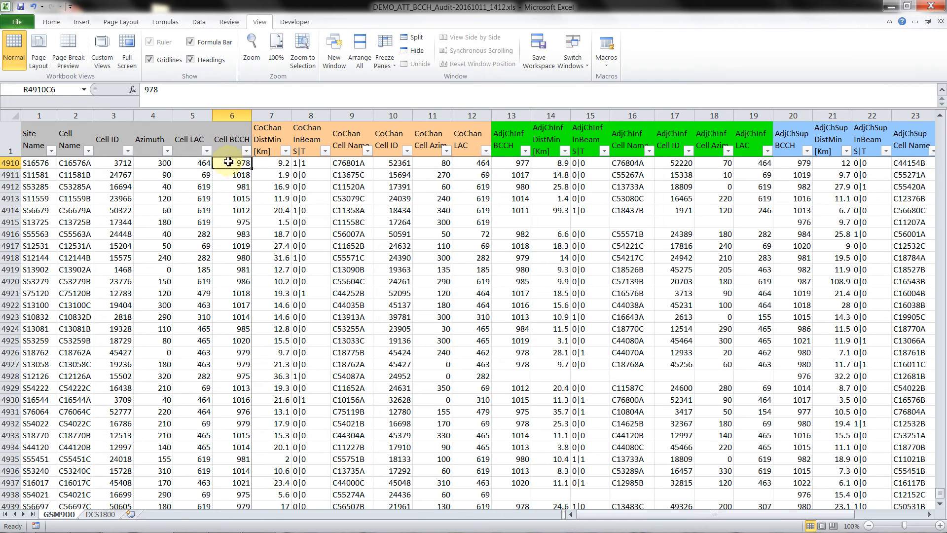
pyautogui.click(348, 165)
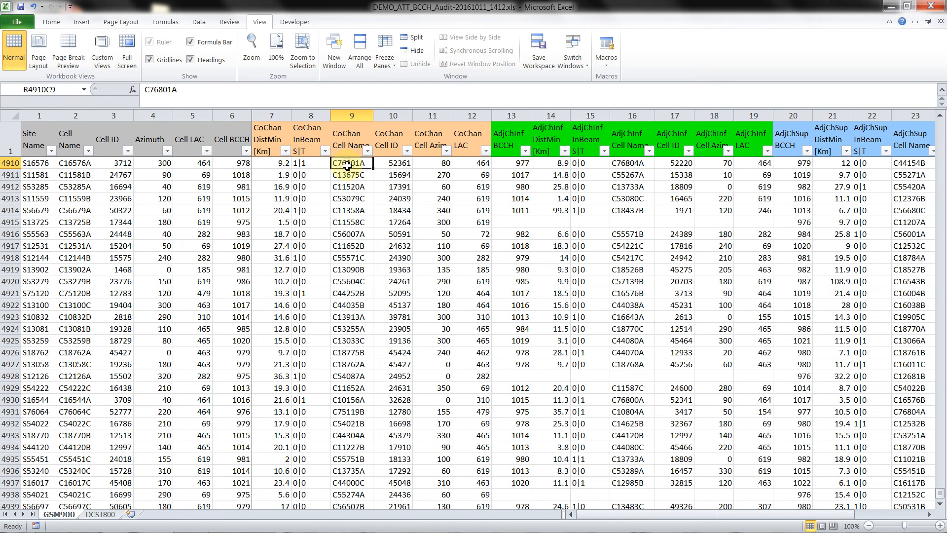
pyautogui.click(404, 166)
pyautogui.click(430, 165)
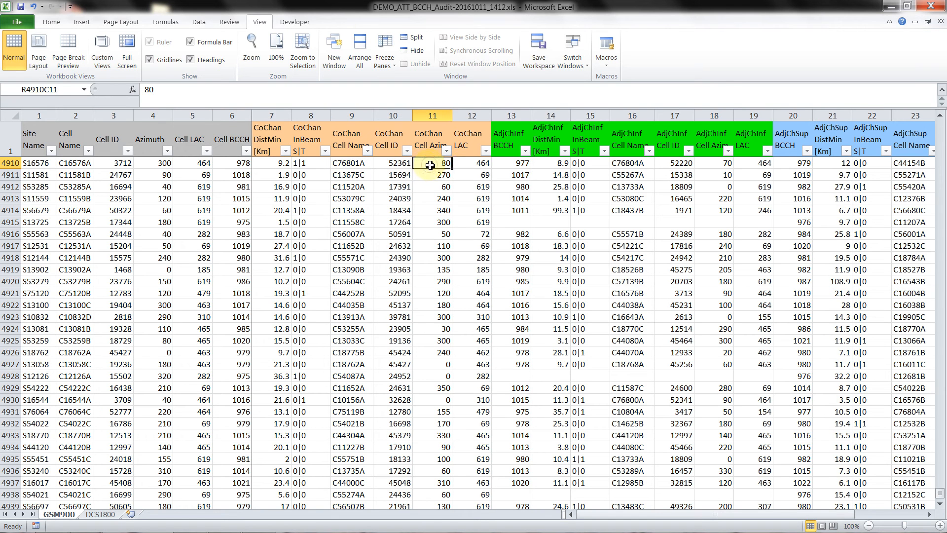
pyautogui.click(469, 165)
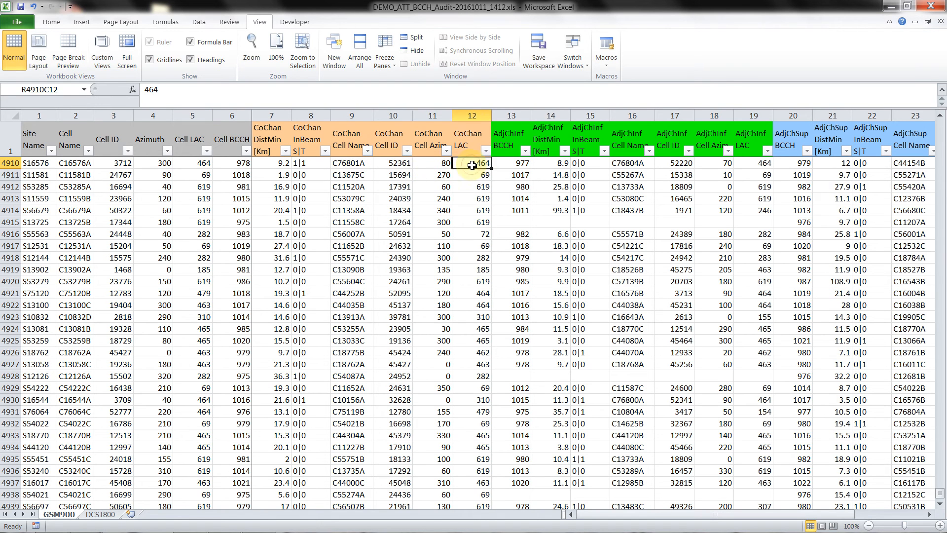
pyautogui.click(307, 166)
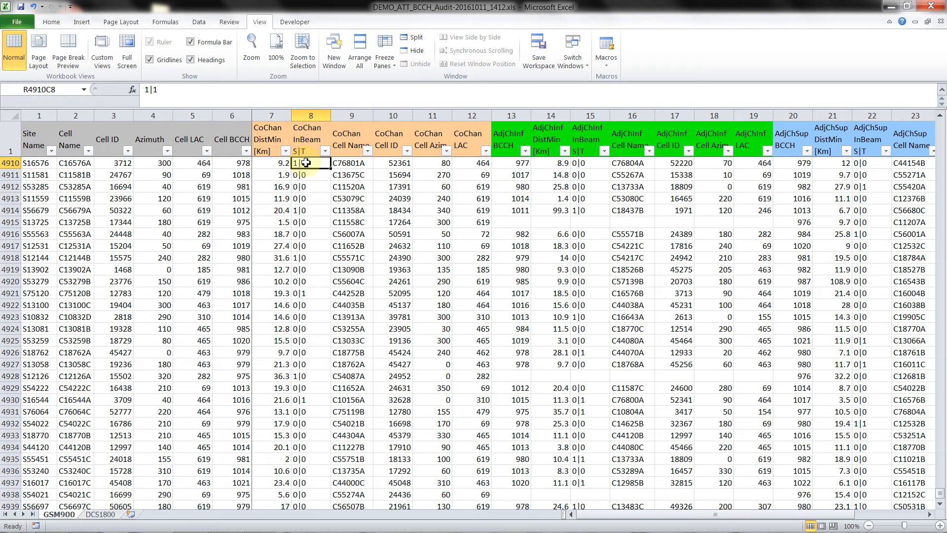
pyautogui.click(266, 165)
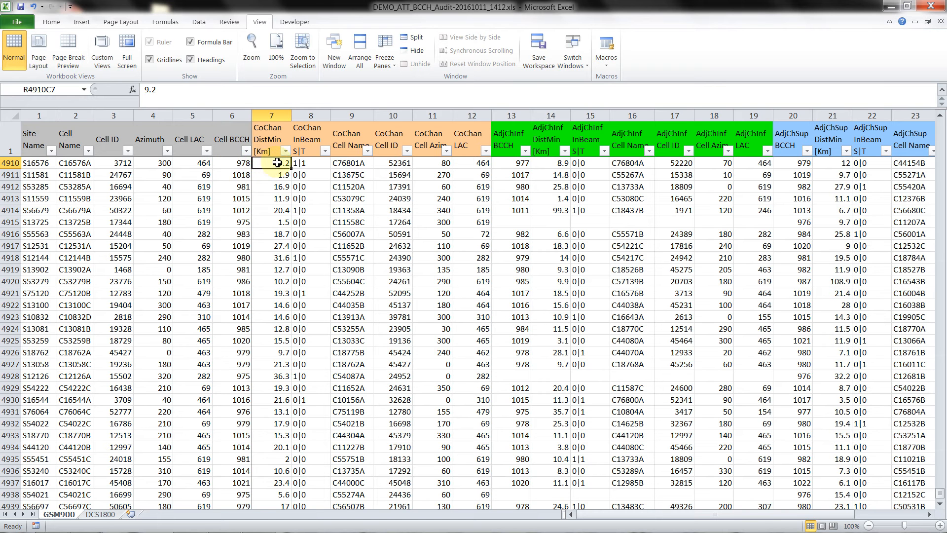
pyautogui.click(356, 162)
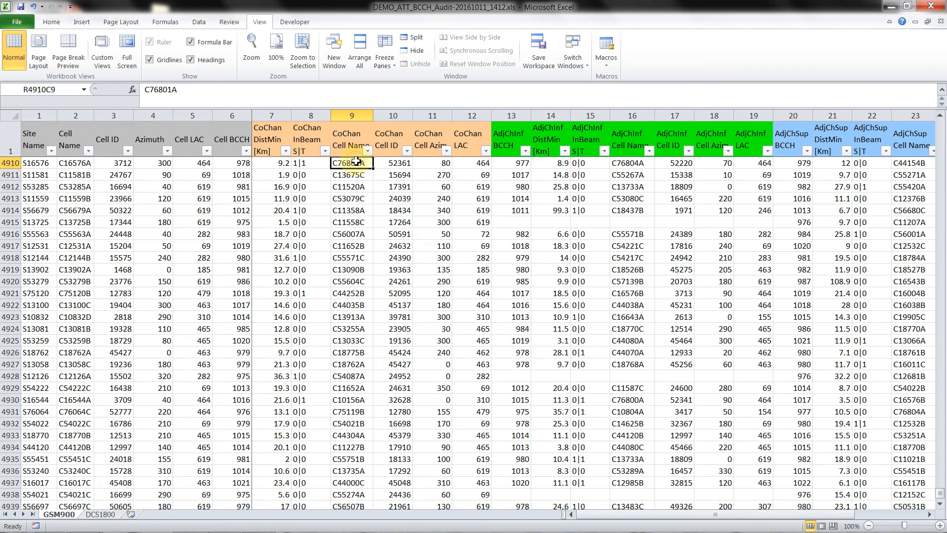
pyautogui.click(242, 165)
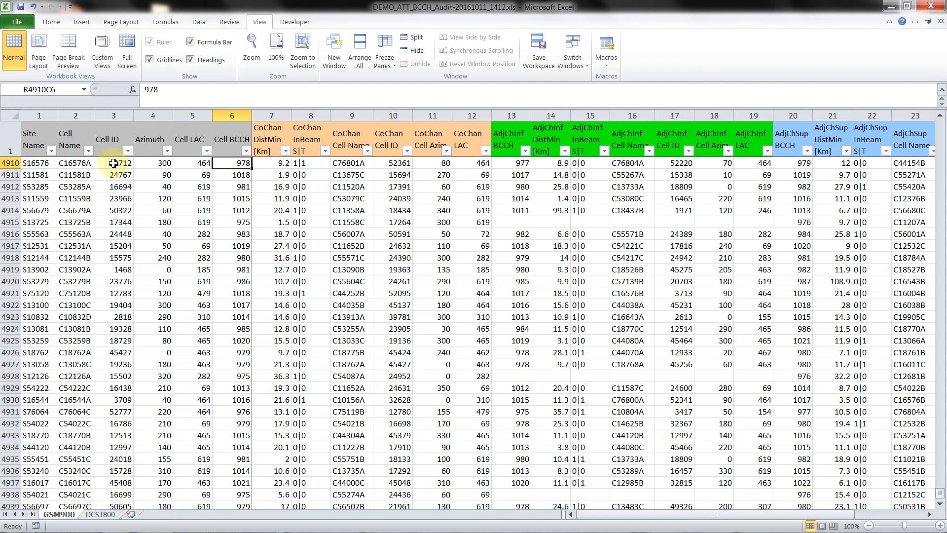
pyautogui.click(285, 164)
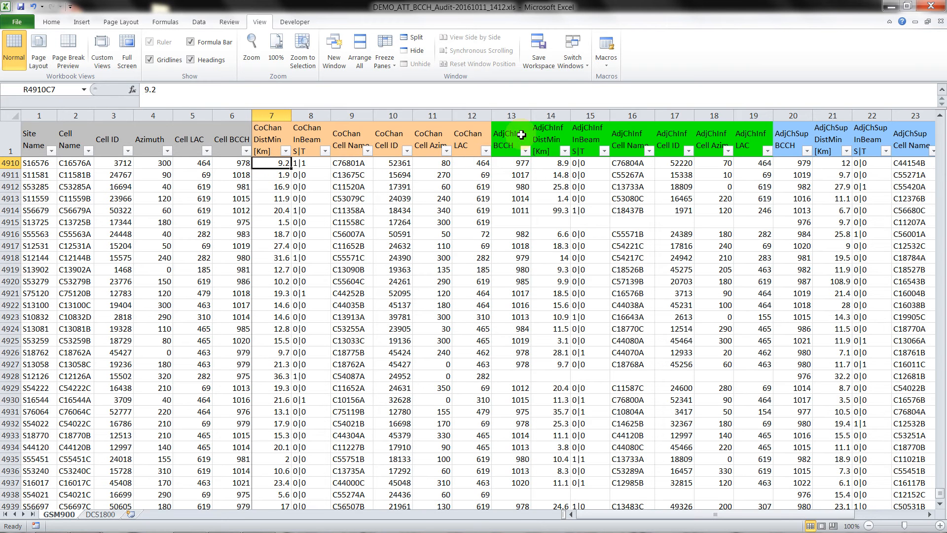
# - Examine cell C16576A's lower-adjacent audit result: its own BCCH, the AdjChInf BCCH, cell name, minimum distance and InBeam flag
pyautogui.click(235, 163)
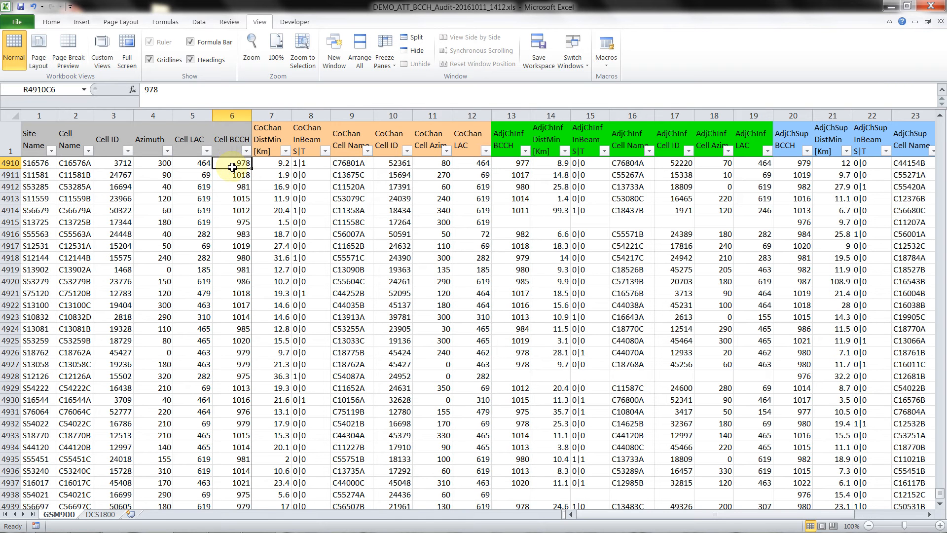
pyautogui.click(509, 164)
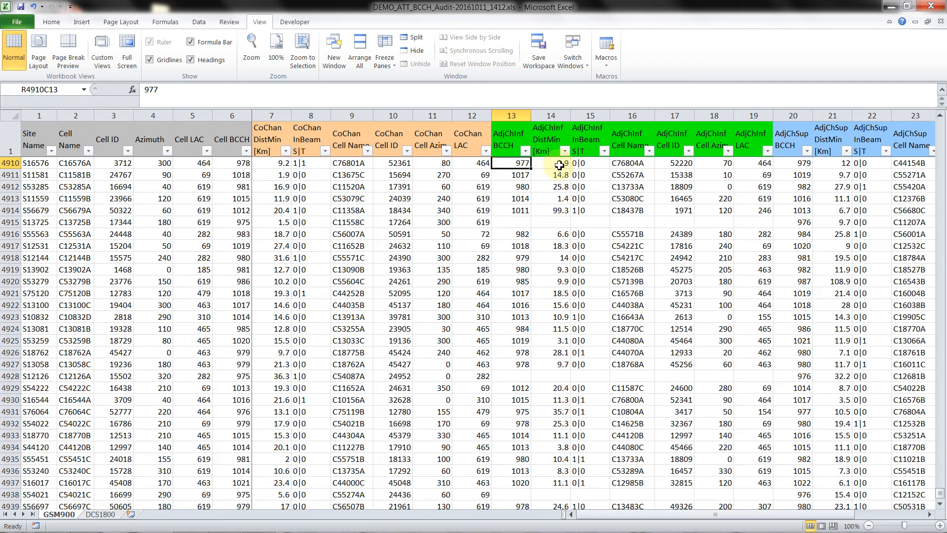
pyautogui.click(626, 164)
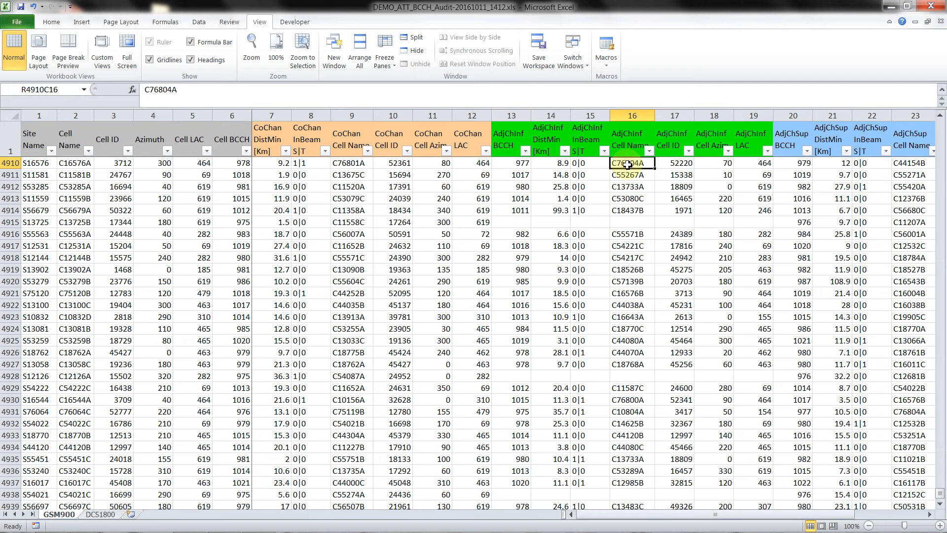
pyautogui.click(519, 163)
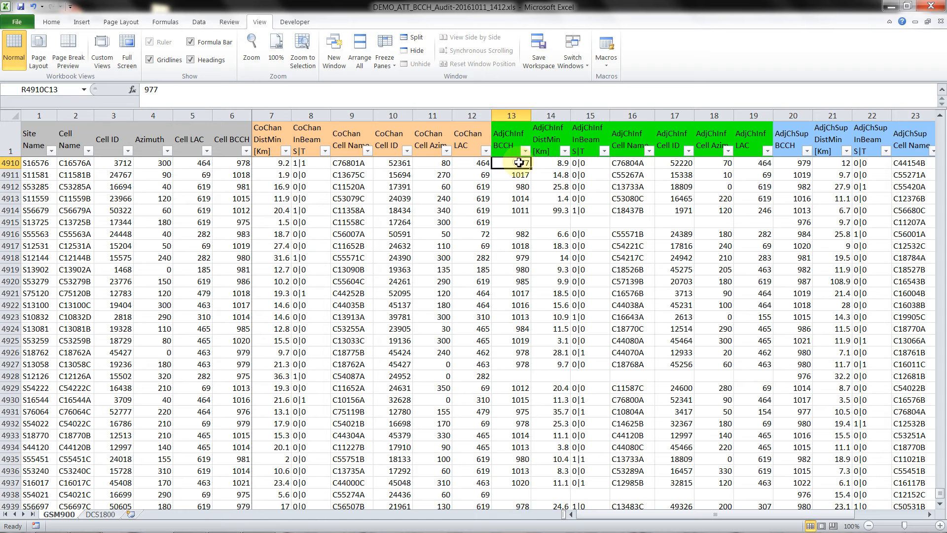
pyautogui.click(562, 165)
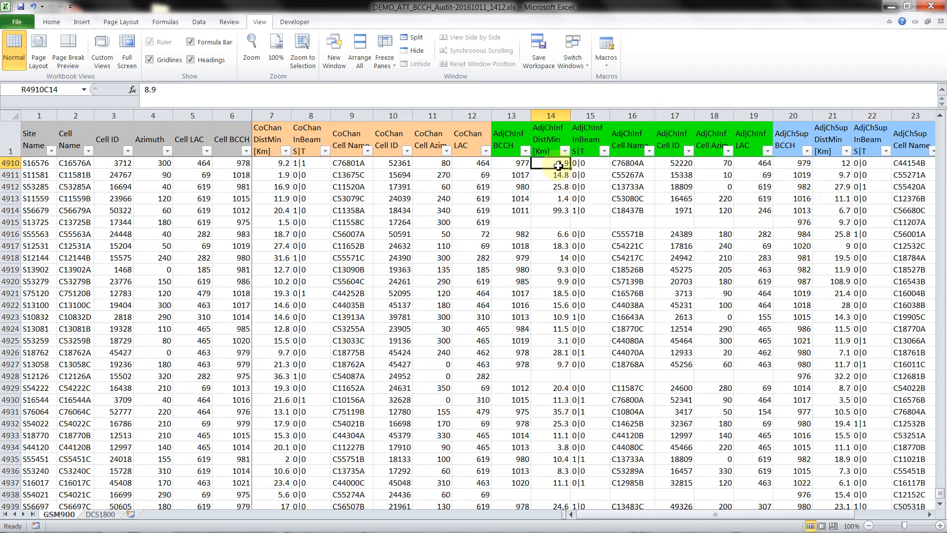
pyautogui.click(591, 162)
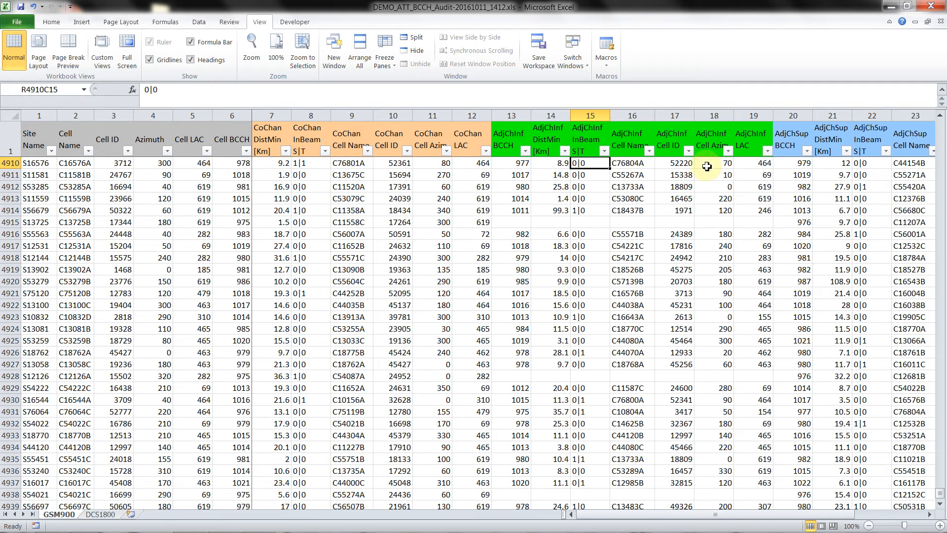
# - Select C16576A's AdjChSup BCCH value and set the GSM900 sheet's zoom to a custom 85%
pyautogui.click(794, 164)
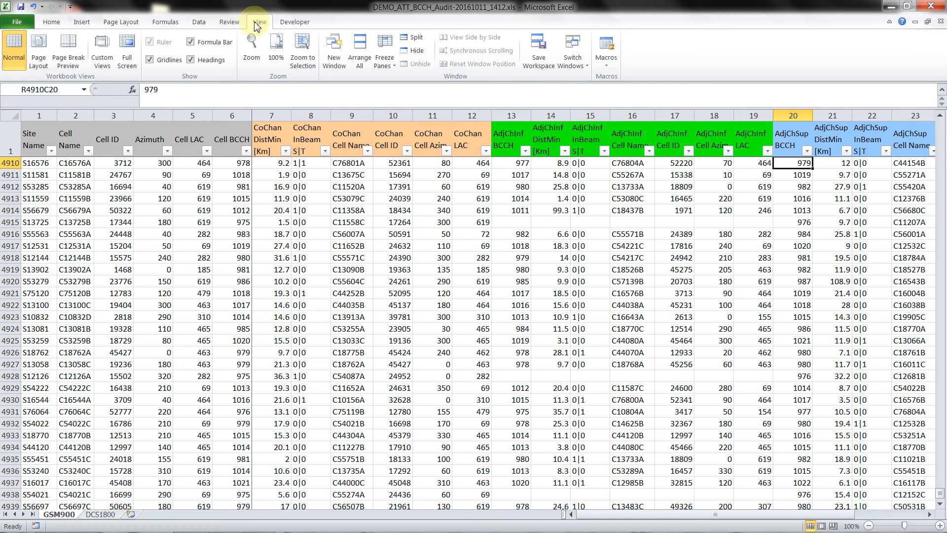
pyautogui.click(252, 55)
pyautogui.moveTo(485, 298); pyautogui.dragTo(471, 301)
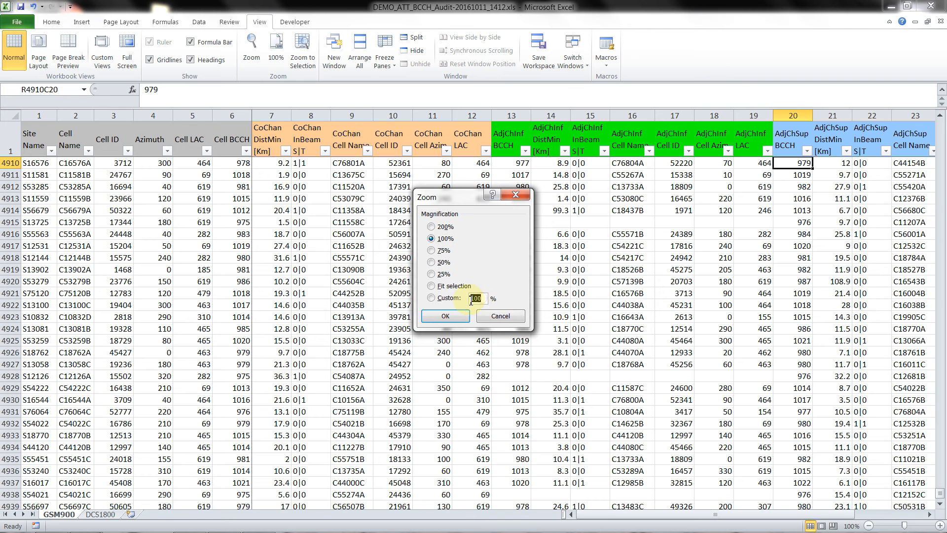
pyautogui.write('85')
pyautogui.press('Return')
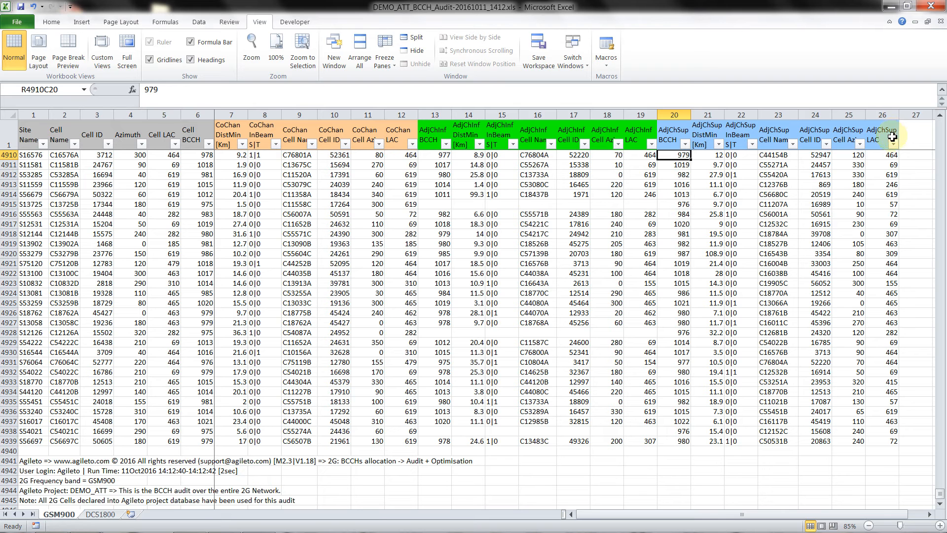
# - Examine cell C16576A's upper-adjacent audit result: the minimum distance, BCCH, cell name, cell ID, azimuth and LAC
pyautogui.doubleClick(701, 156)
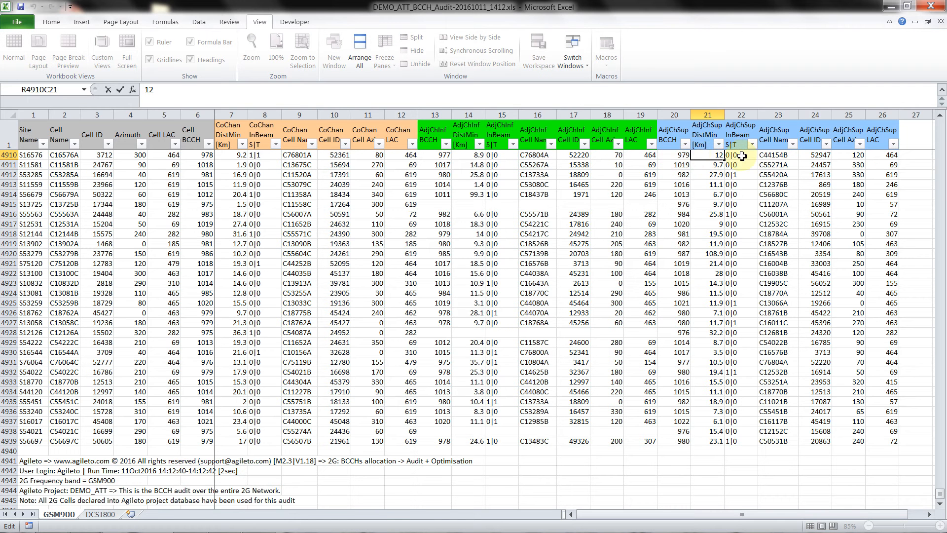
pyautogui.doubleClick(675, 156)
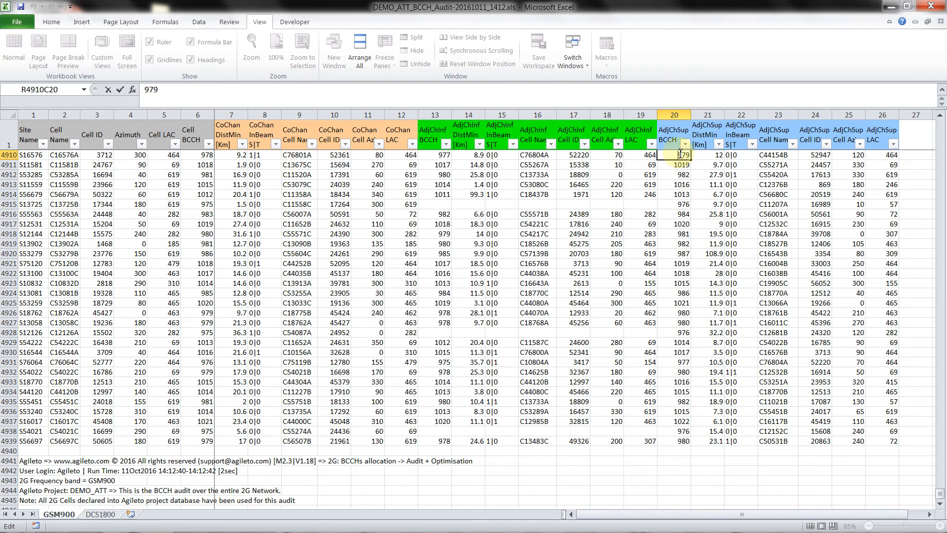
pyautogui.doubleClick(775, 157)
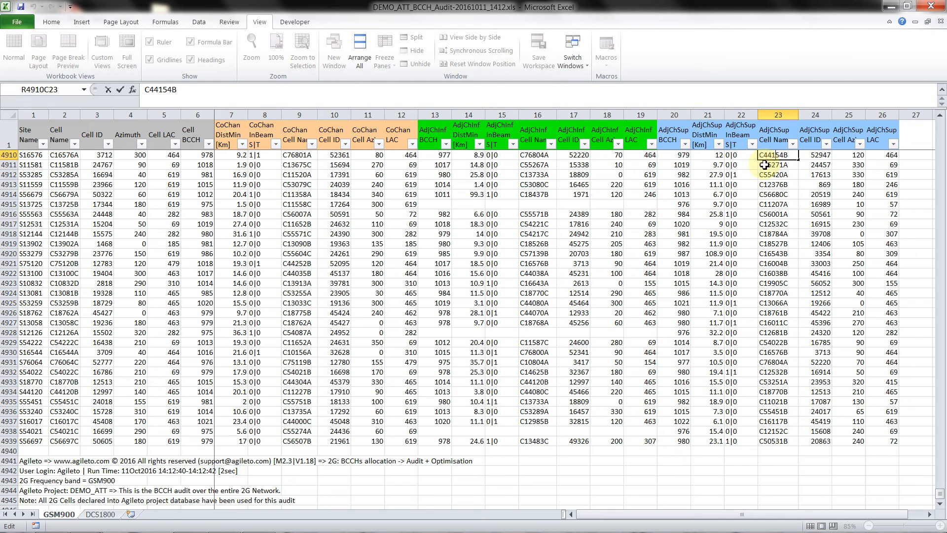
pyautogui.click(815, 157)
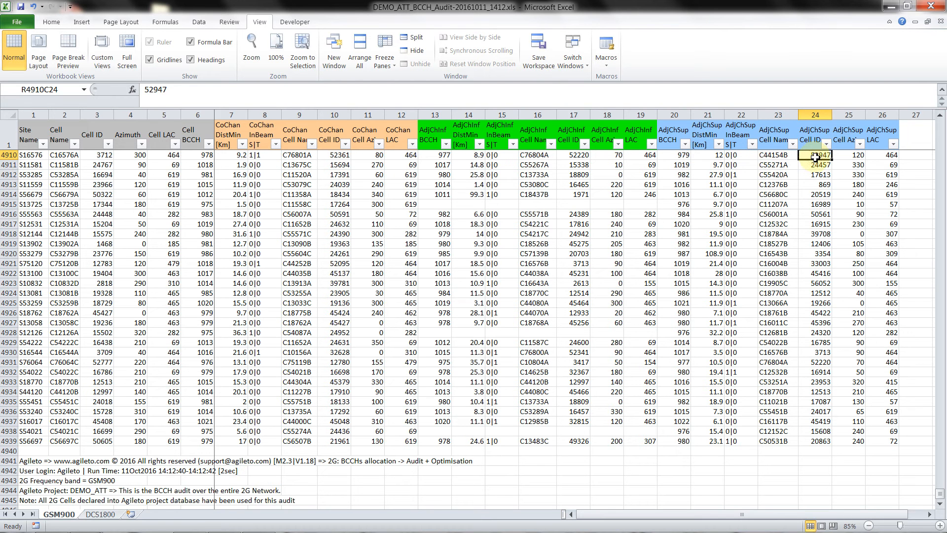
pyautogui.click(853, 155)
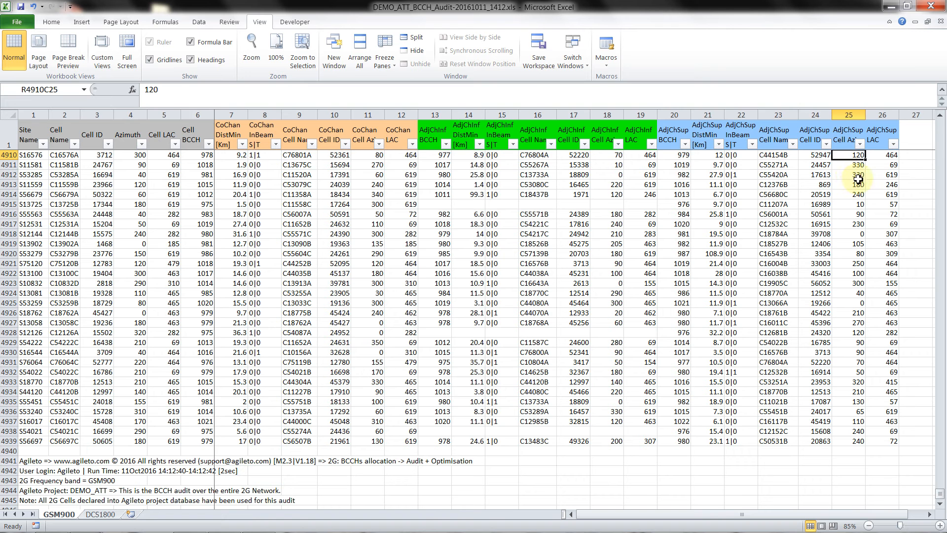
pyautogui.click(888, 157)
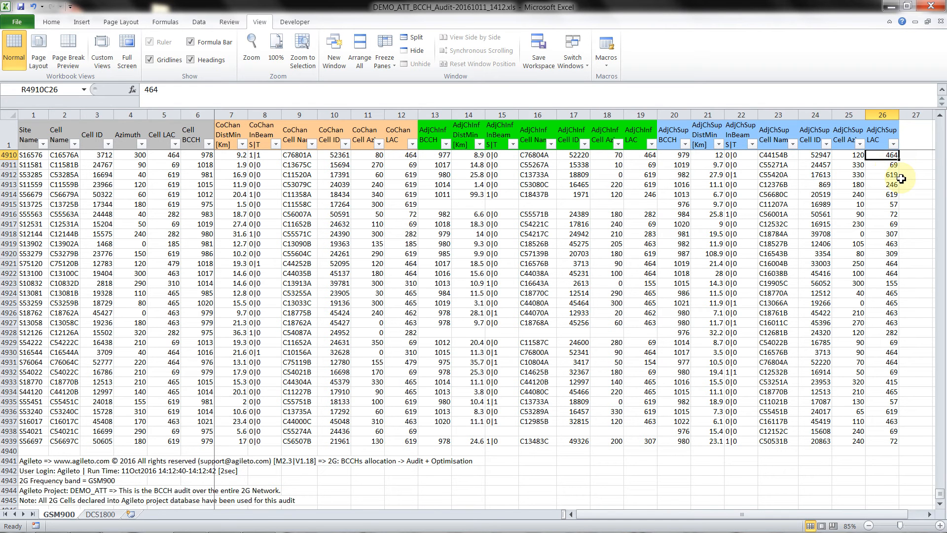
# - Browse the GSM900 audit rows from the end of the list back up towards the first few hundred cells
pyautogui.scroll(-1, 757, 249)
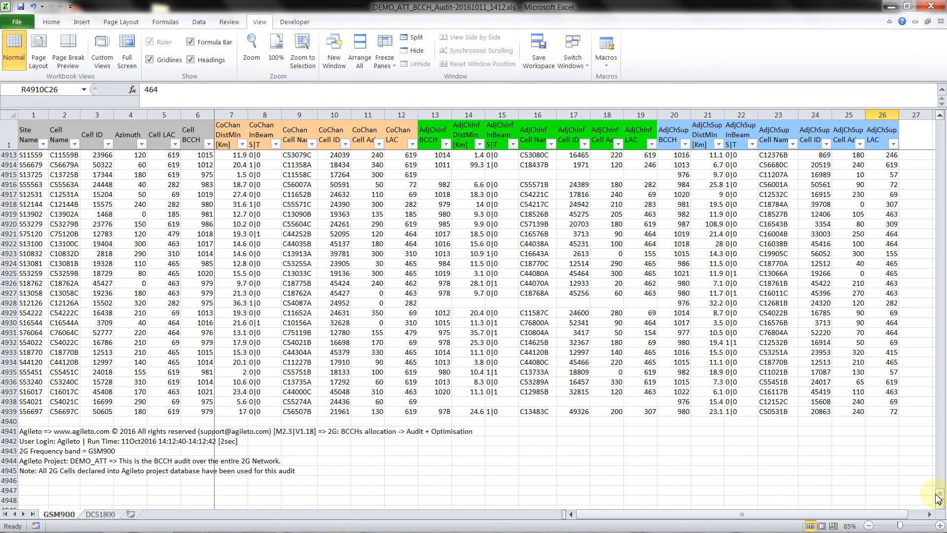
pyautogui.moveTo(938, 498); pyautogui.dragTo(938, 226)
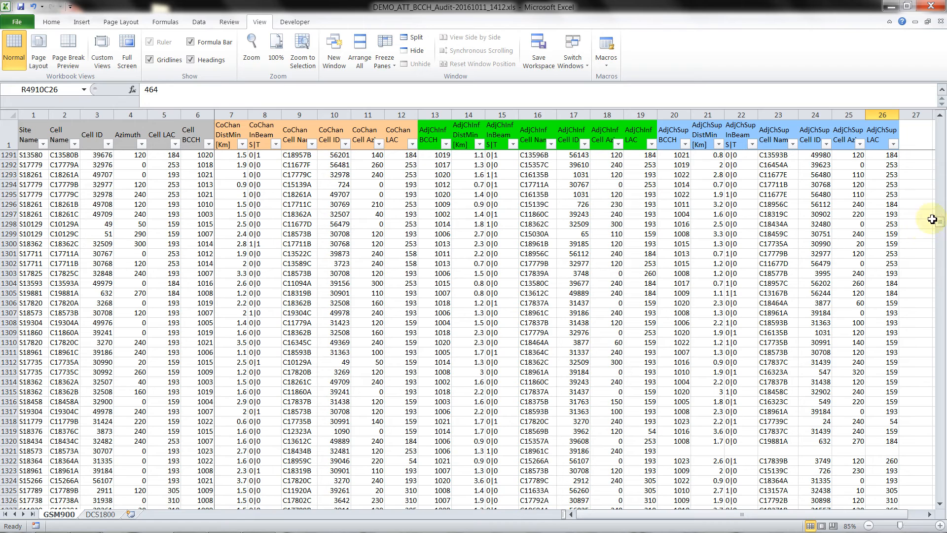
pyautogui.click(941, 223)
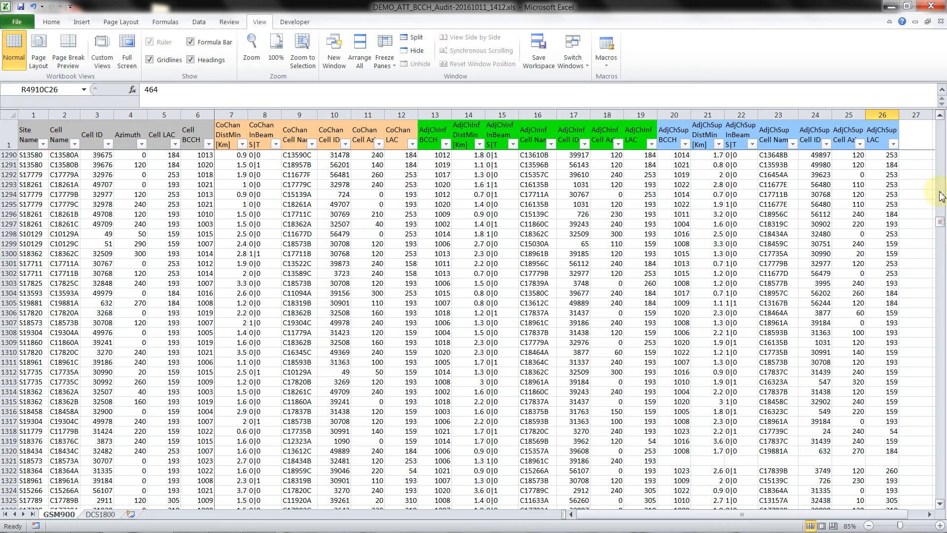
pyautogui.click(940, 223)
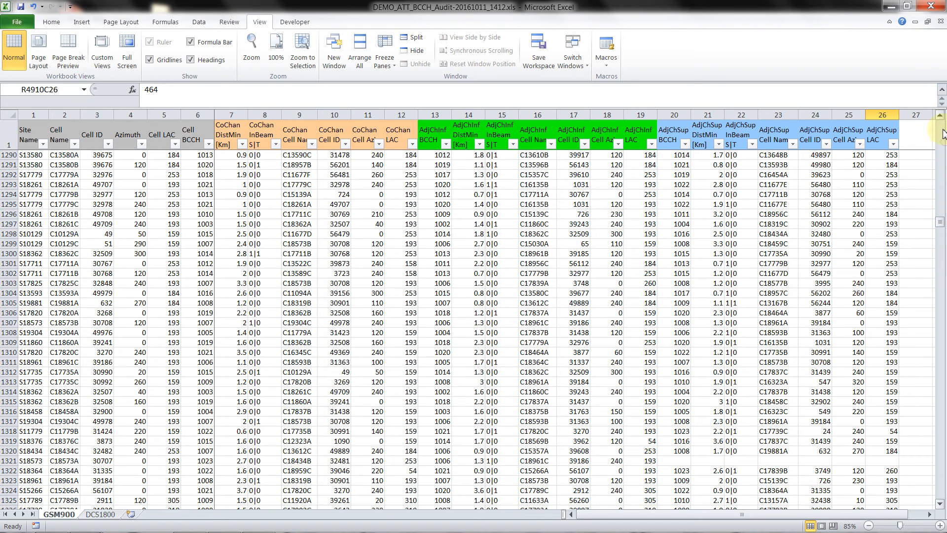
pyautogui.click(941, 190)
pyautogui.moveTo(939, 211); pyautogui.dragTo(939, 179)
pyautogui.click(941, 124)
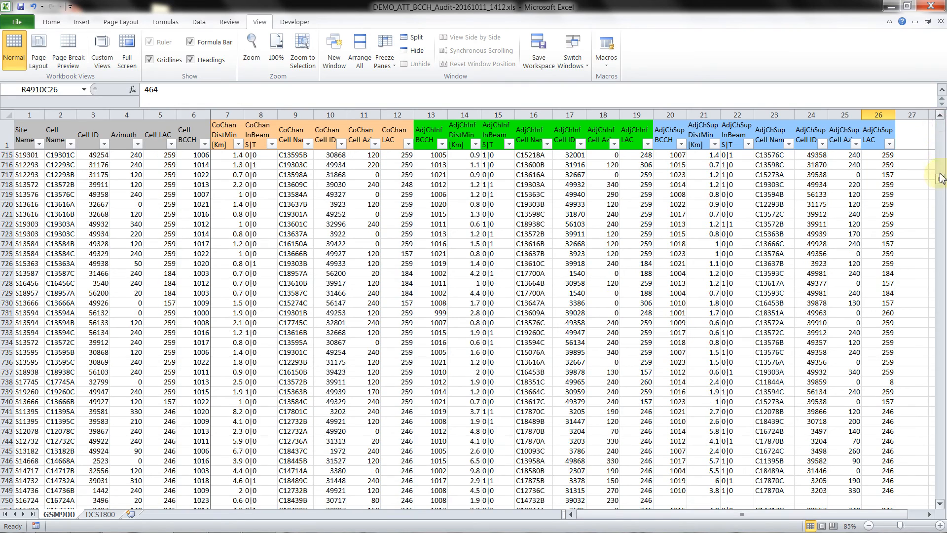
pyautogui.scroll(10, 941, 129)
pyautogui.scroll(17, 940, 131)
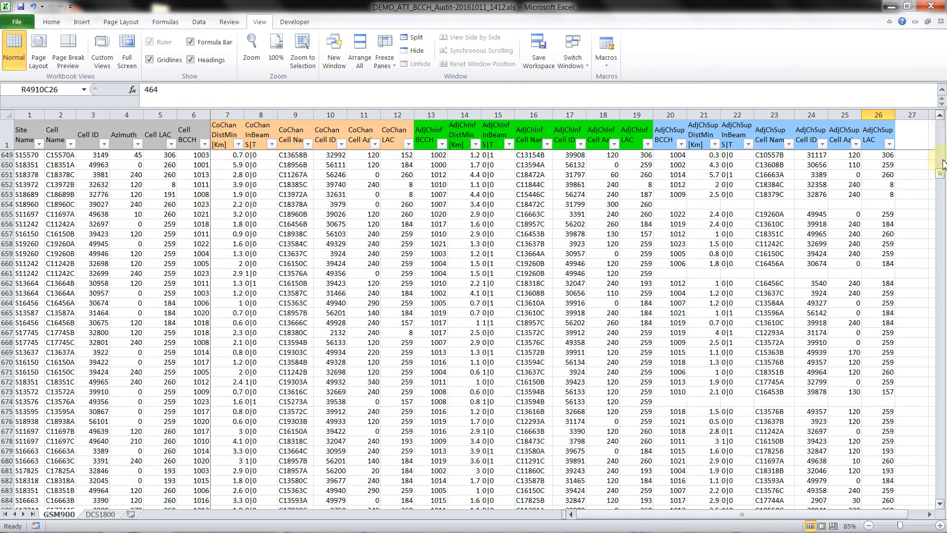
pyautogui.scroll(20, 939, 138)
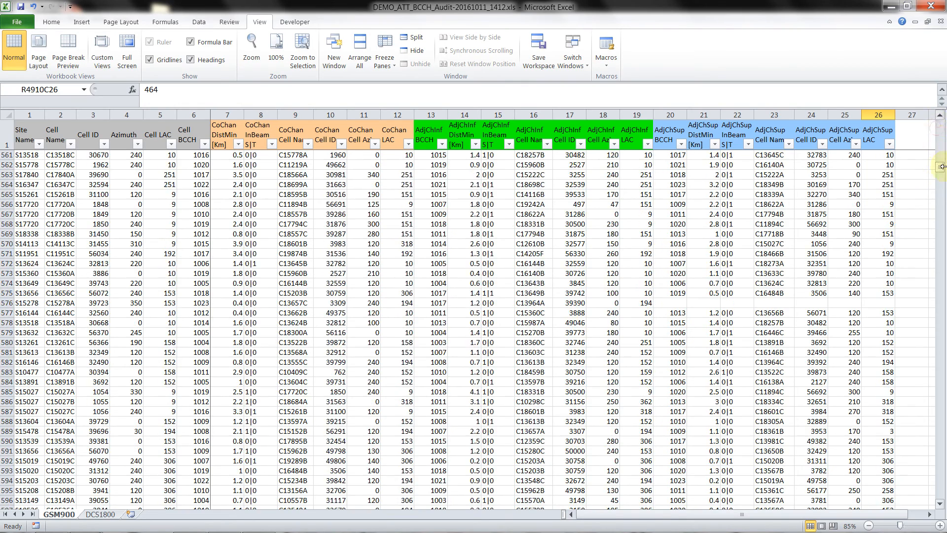
pyautogui.scroll(12, 940, 165)
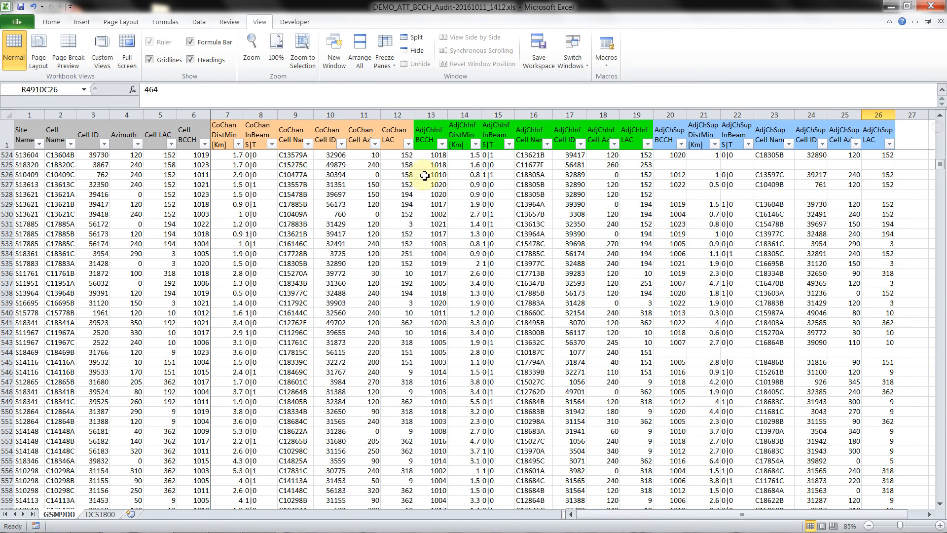
# - Review the AdjChInf BCCH and AdjChSup BCCH headers, then check the DCS1800 sheet and return to GSM900
pyautogui.click(419, 136)
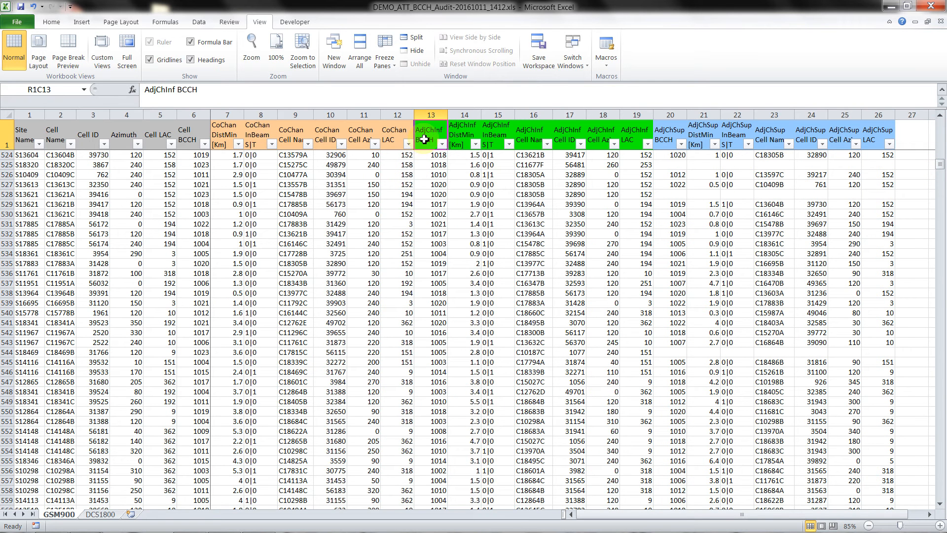
pyautogui.click(674, 136)
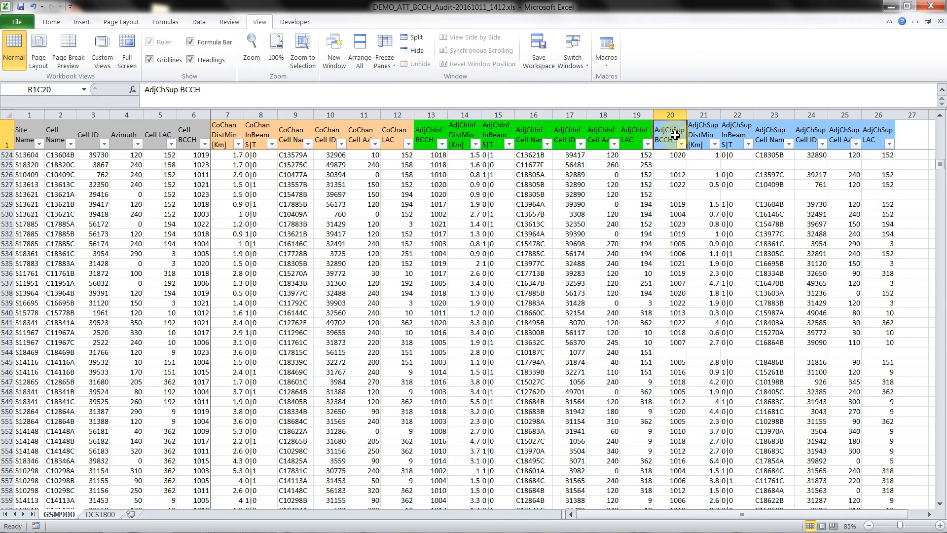
pyautogui.click(100, 514)
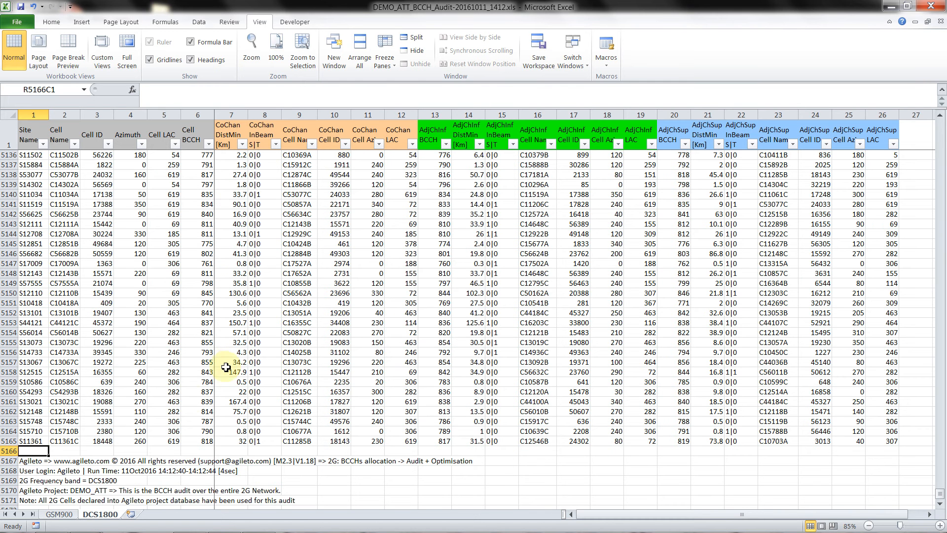
pyautogui.click(59, 514)
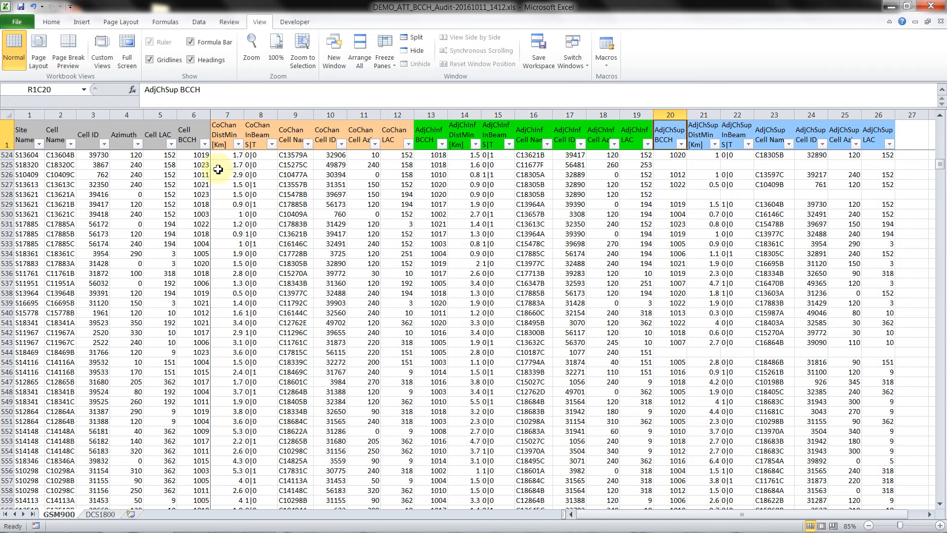
# - Filter the GSM900 sheet's CoChan InBeam S|T column to show only the 1|1 rows
pyautogui.click(239, 144)
pyautogui.click(241, 147)
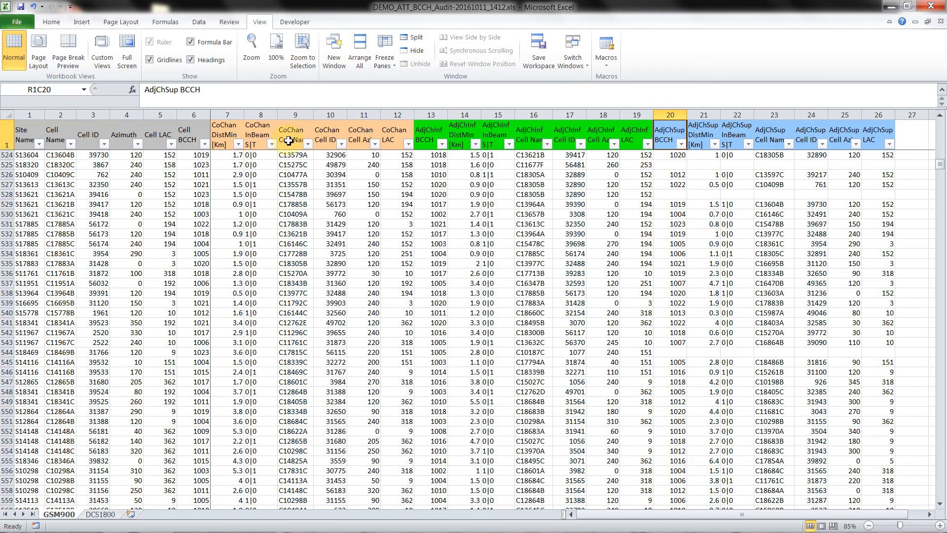
pyautogui.click(271, 144)
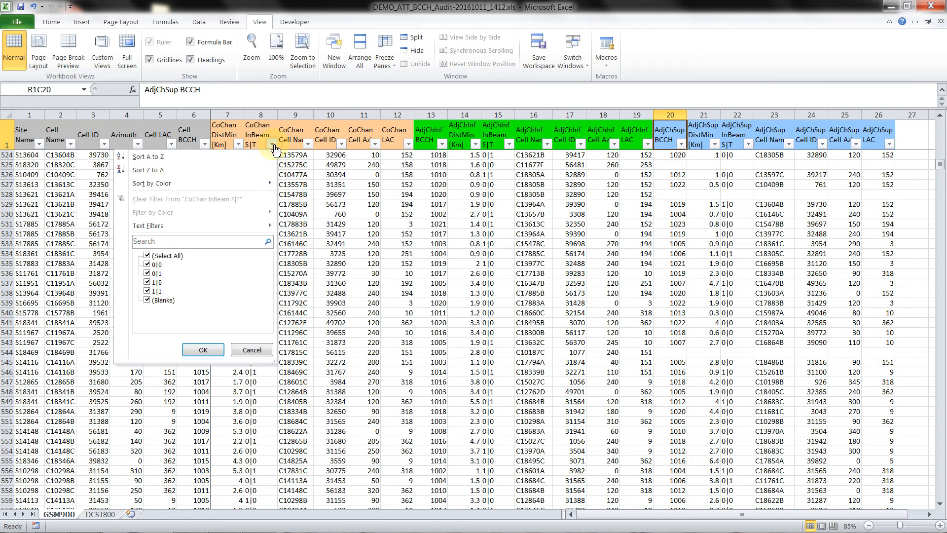
pyautogui.click(148, 255)
pyautogui.click(147, 292)
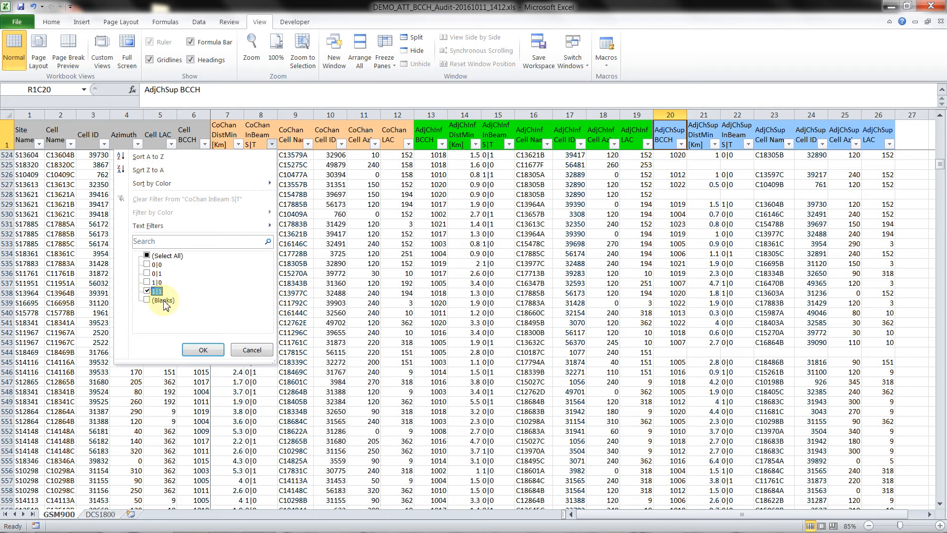
pyautogui.click(209, 348)
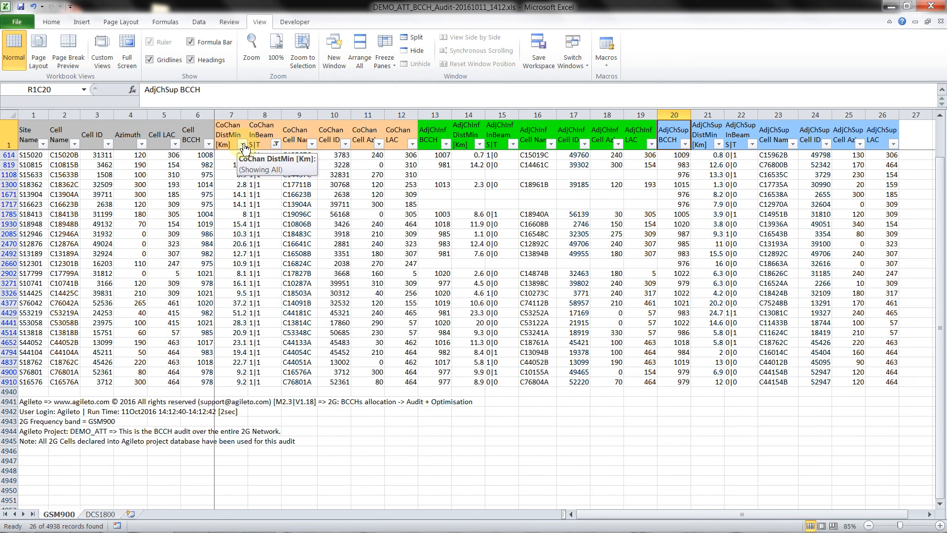
# - Filter the CoChan DistMin [Km] column to the value 1.3 and select the remaining row's cell name
pyautogui.click(244, 145)
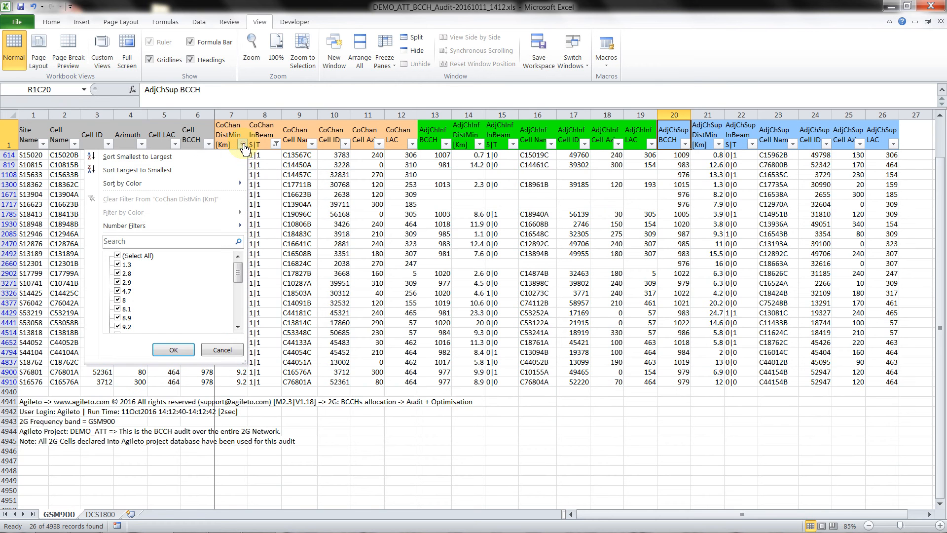
pyautogui.click(118, 256)
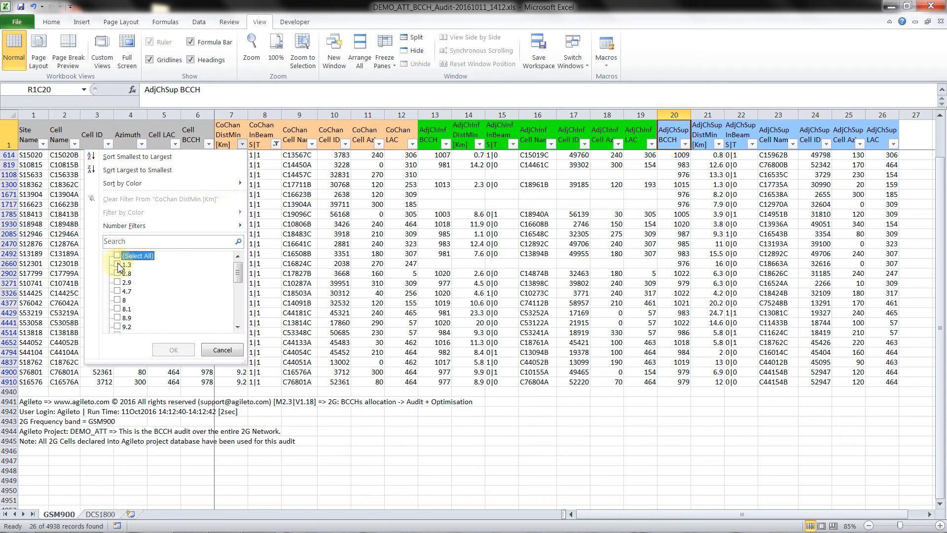
pyautogui.click(118, 265)
pyautogui.click(173, 349)
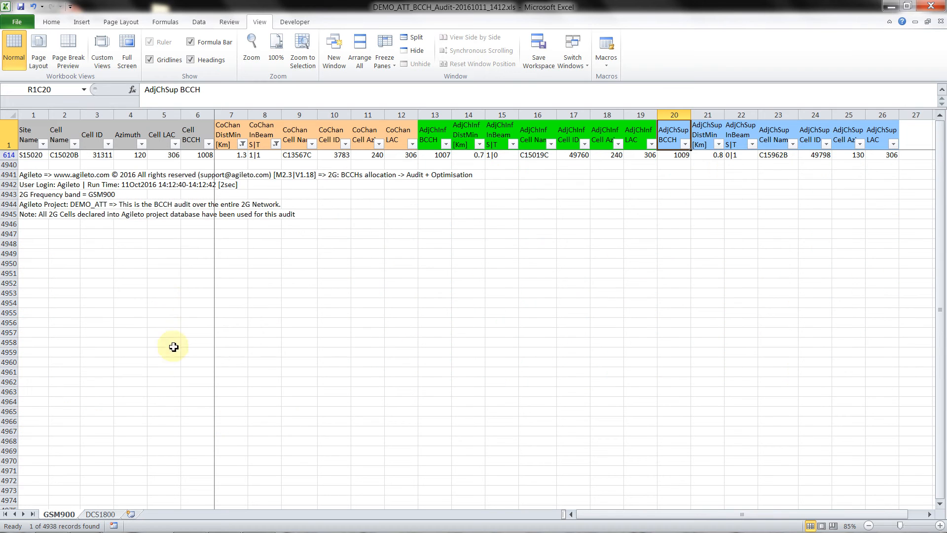
pyautogui.click(66, 155)
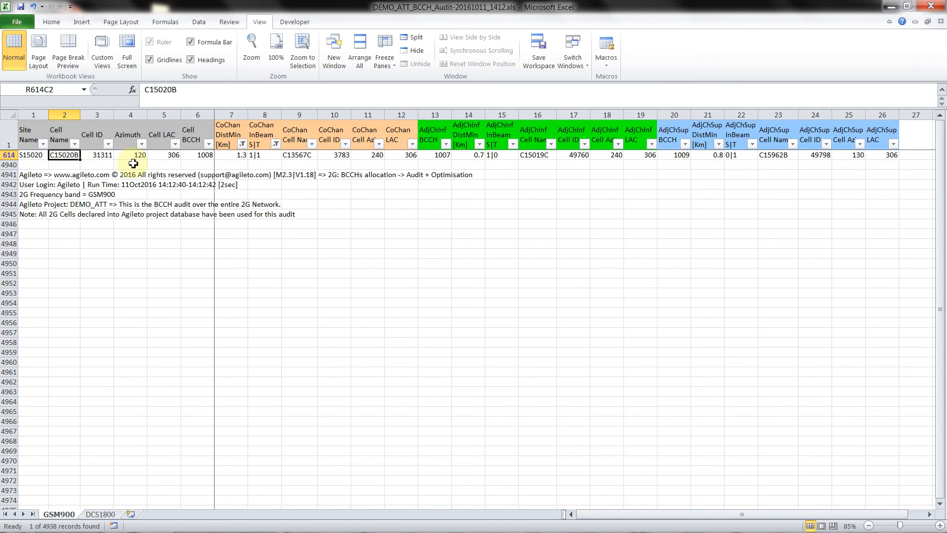
# - Review the filtered row's cell BCCH, co-channel cell name and minimum co-channel distance
pyautogui.click(197, 157)
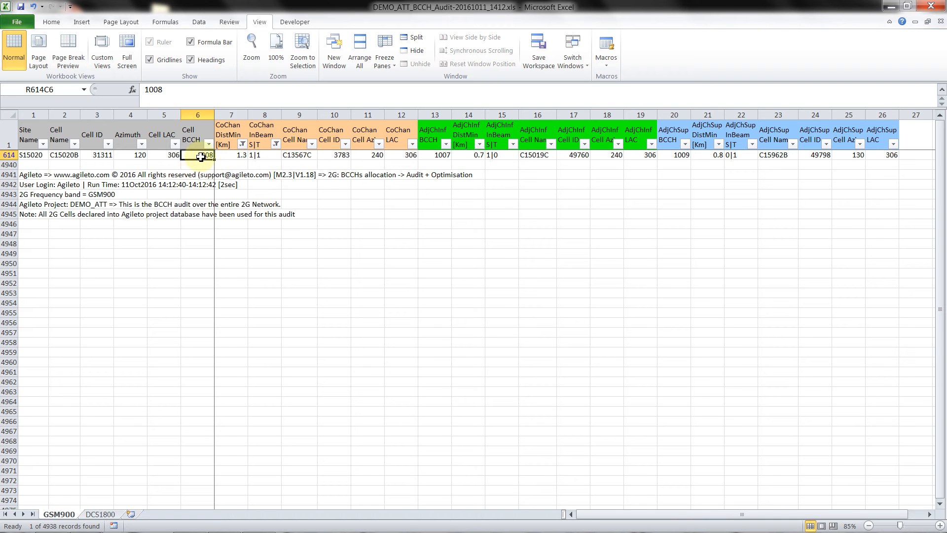
pyautogui.click(298, 156)
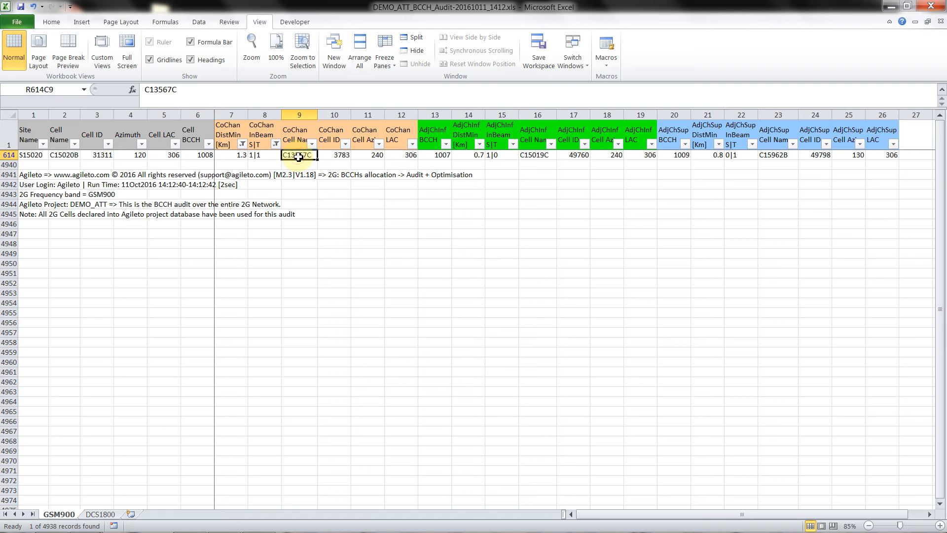
pyautogui.click(230, 156)
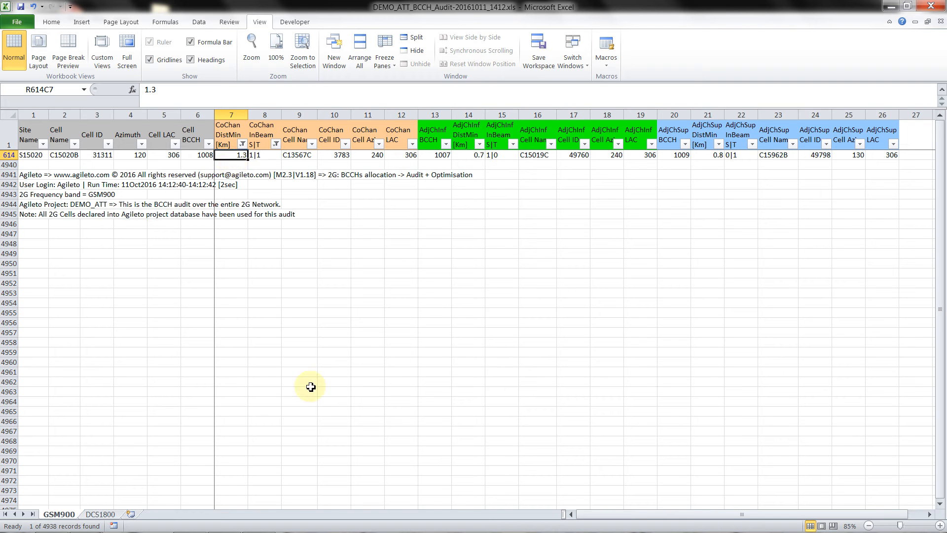
# - Copy the cell name C15020B from the filtered audit row without altering the cell
pyautogui.moveTo(297, 531)
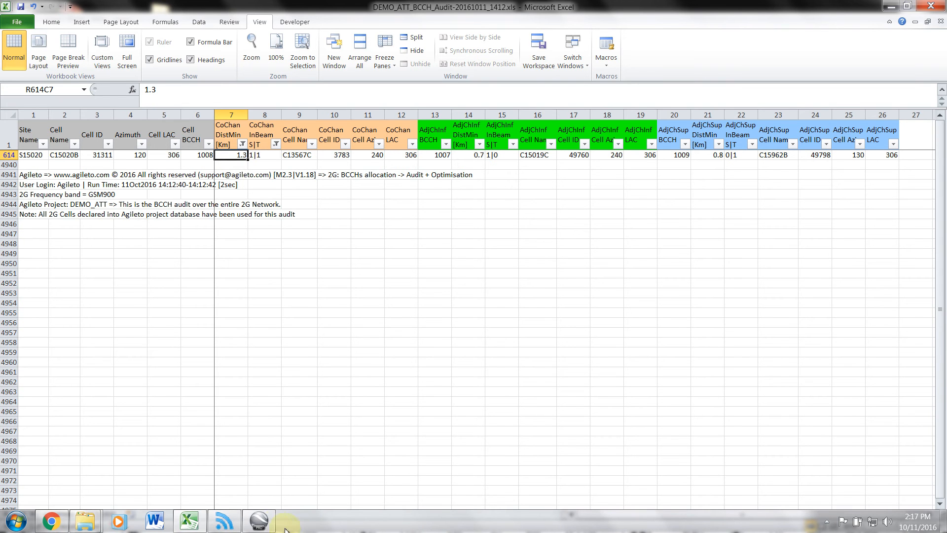
pyautogui.moveTo(265, 524)
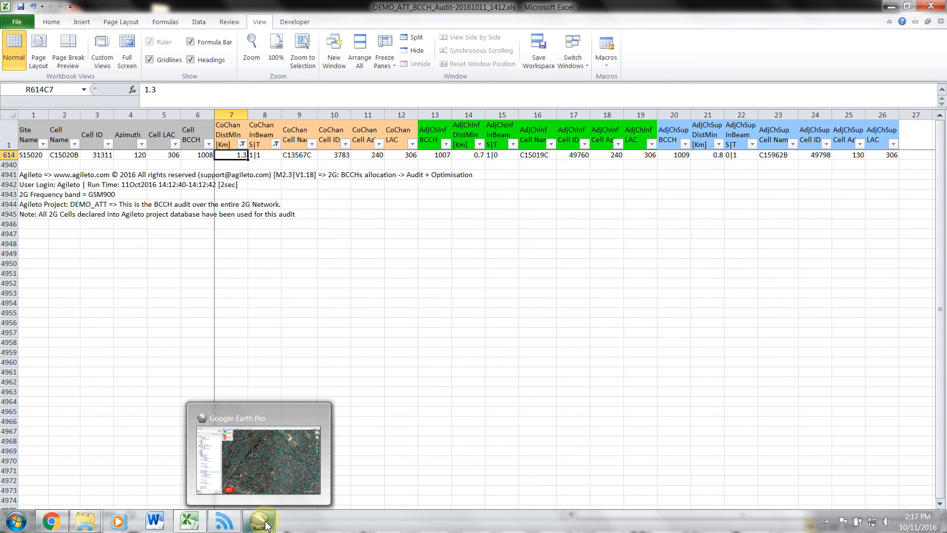
pyautogui.click(64, 155)
pyautogui.click(210, 89)
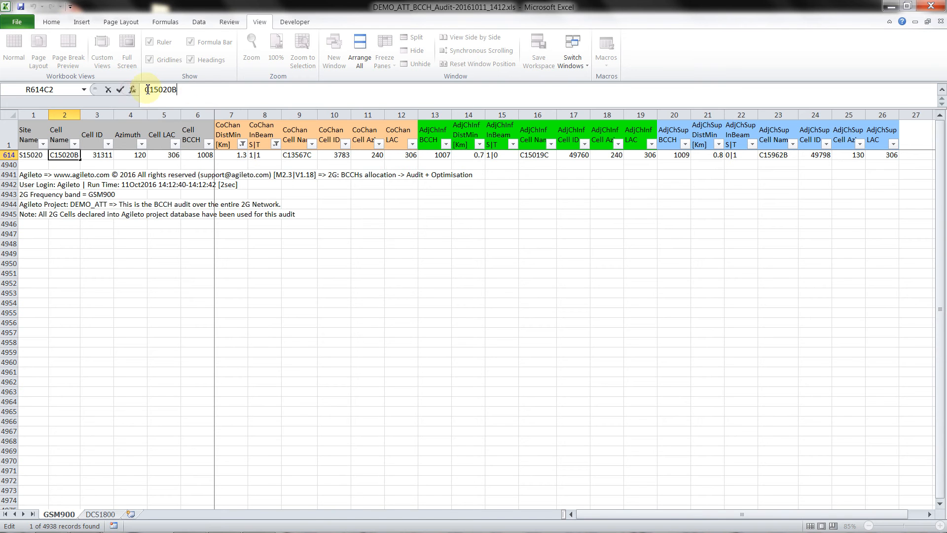
pyautogui.doubleClick(168, 88)
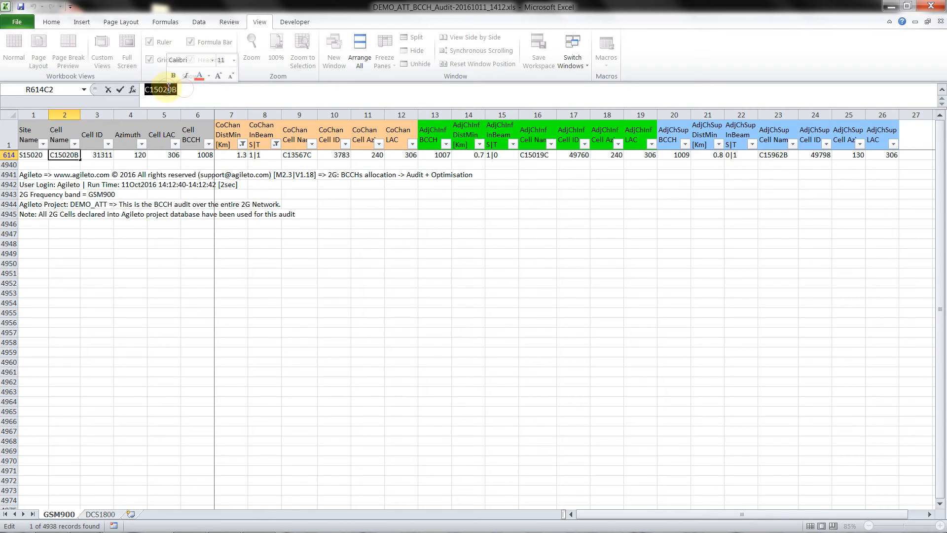
pyautogui.press('Escape')
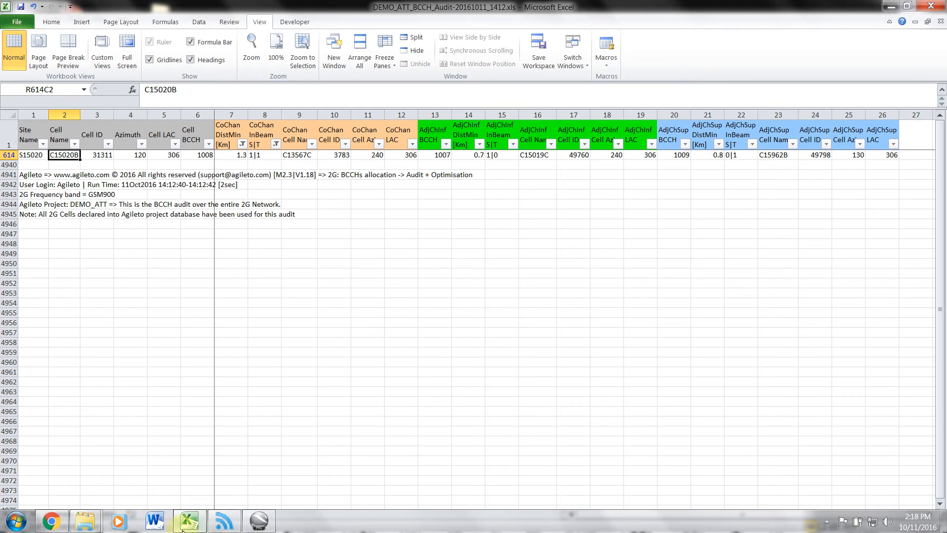
# - Switch to Google Earth and search the 2G folder of DEMO_ATT-MobileNW for cell C15020B
pyautogui.click(258, 521)
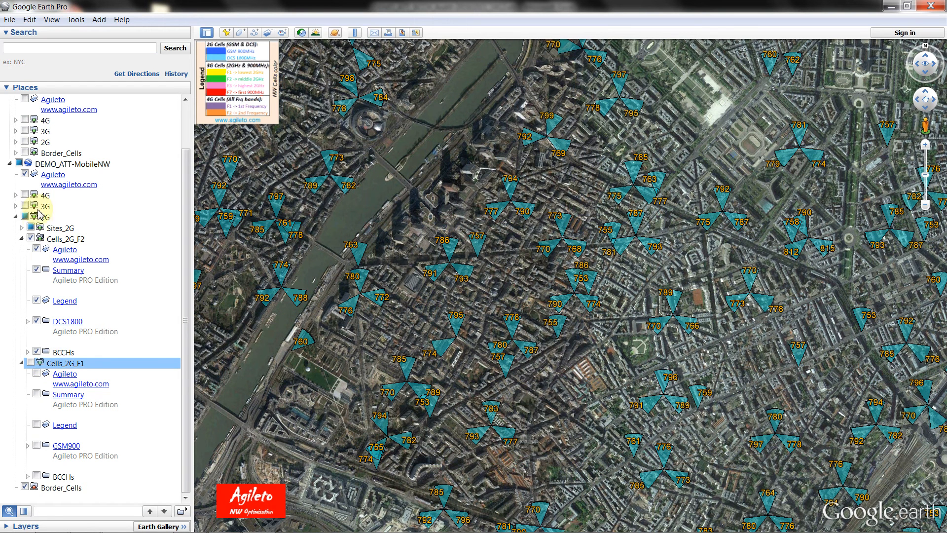
pyautogui.click(39, 220)
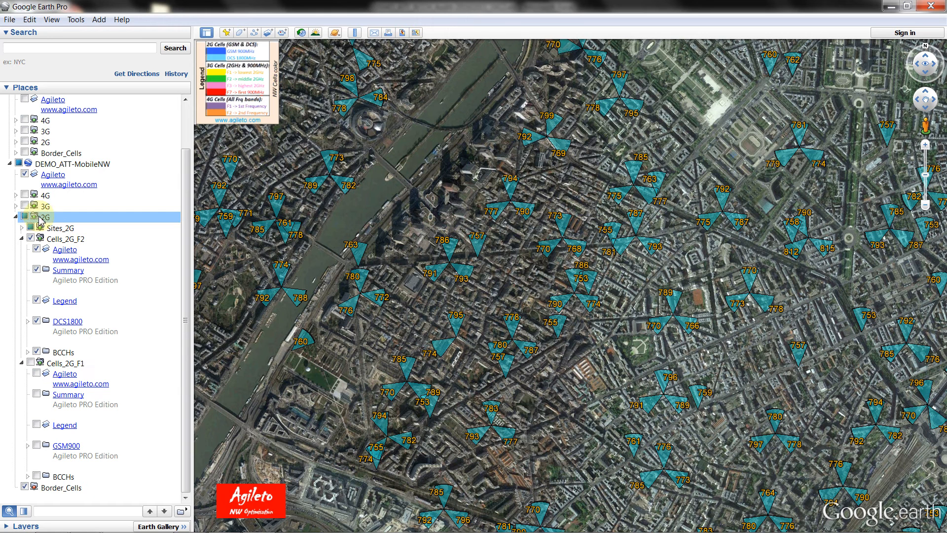
pyautogui.click(59, 512)
pyautogui.write('C15020B')
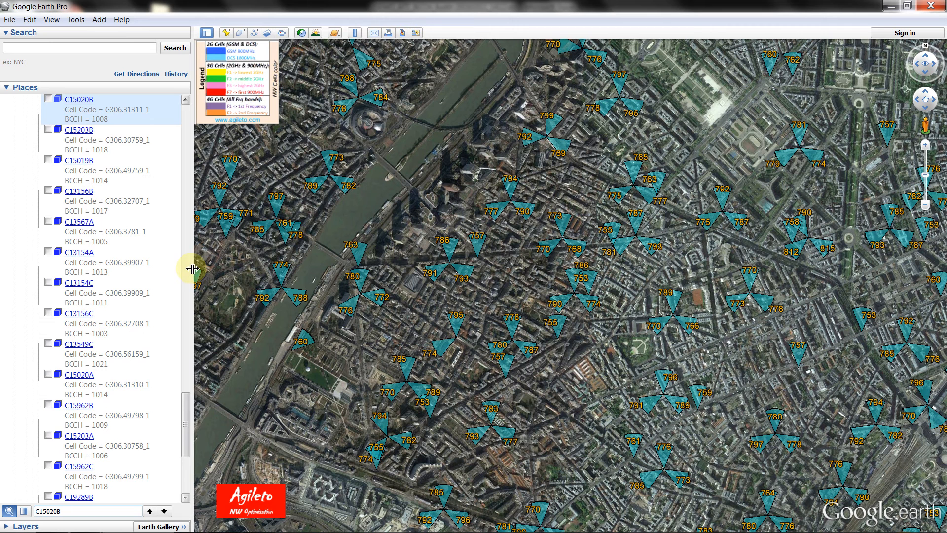
# - Show the Cells_2G_F1 layer instead of Cells_2G_F2 and locate the GSM900 cell C15020B on the map
pyautogui.moveTo(184, 419); pyautogui.dragTo(185, 372)
pyautogui.moveTo(207, 260); pyautogui.dragTo(186, 101)
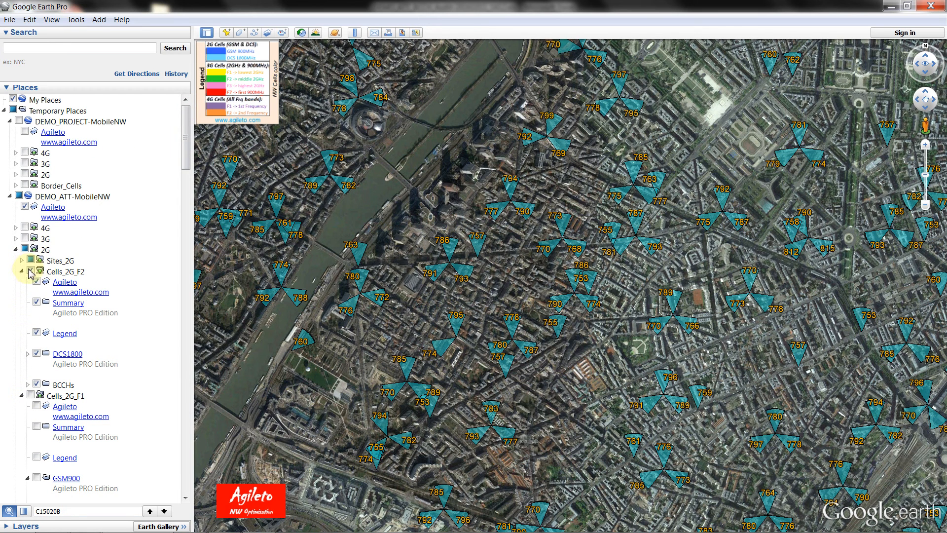
pyautogui.click(31, 272)
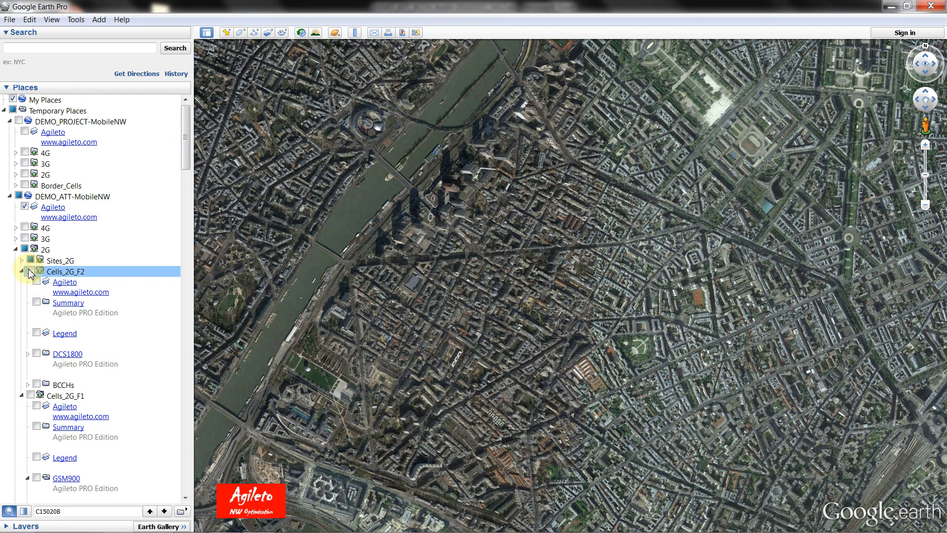
pyautogui.click(31, 396)
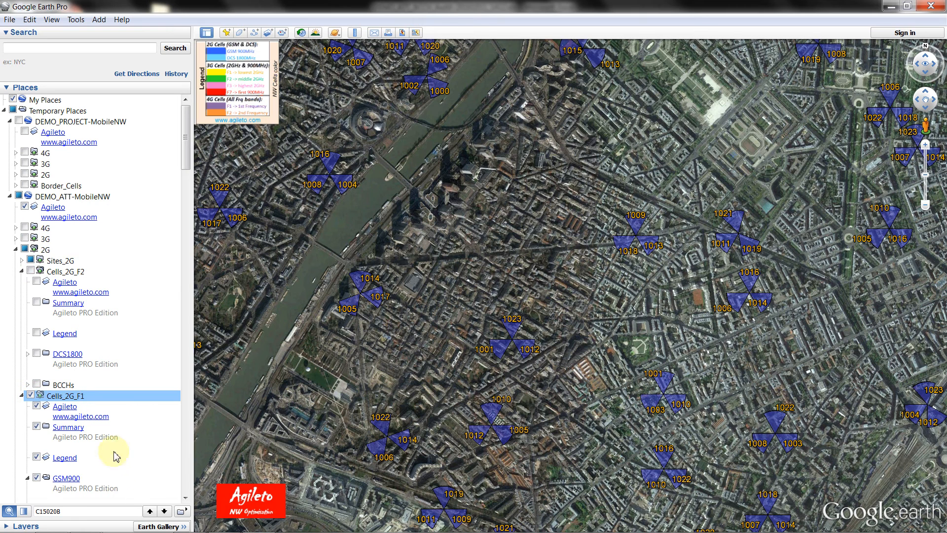
pyautogui.click(164, 510)
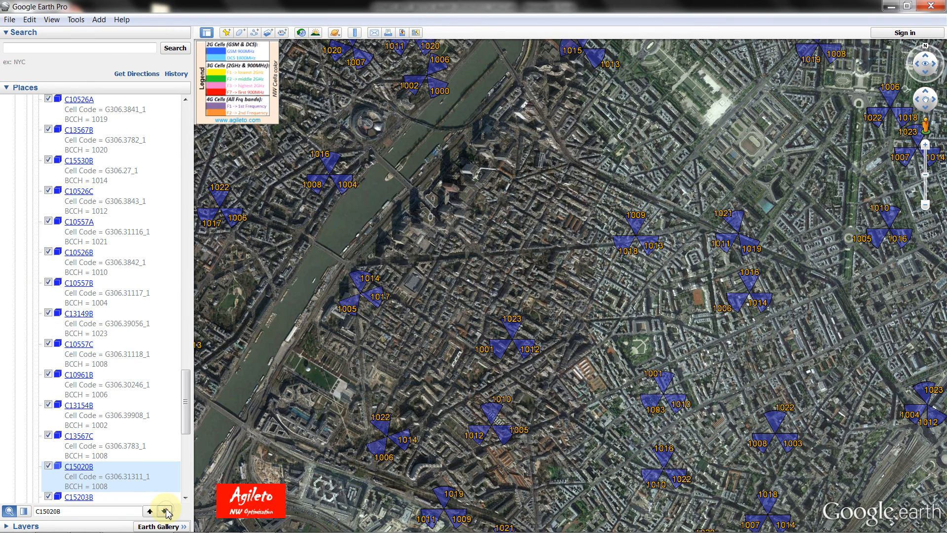
pyautogui.click(89, 469)
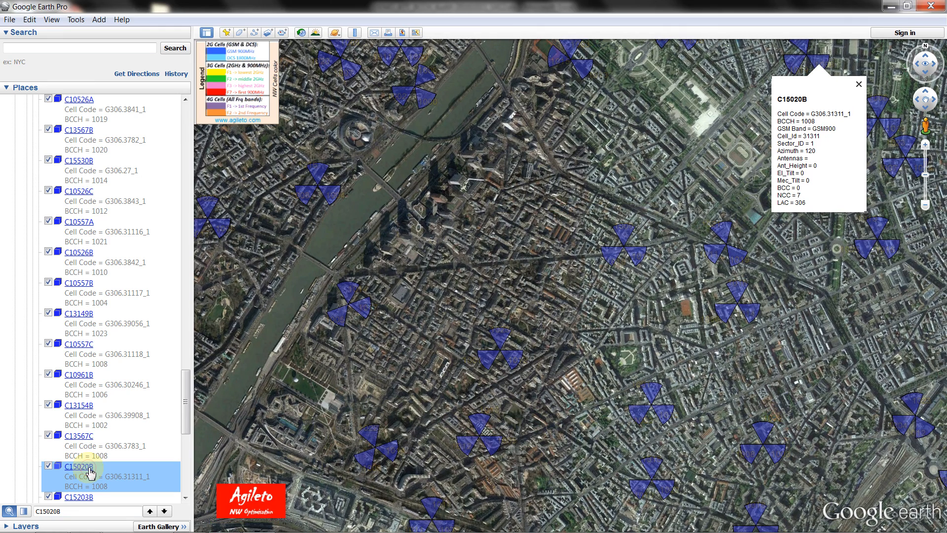
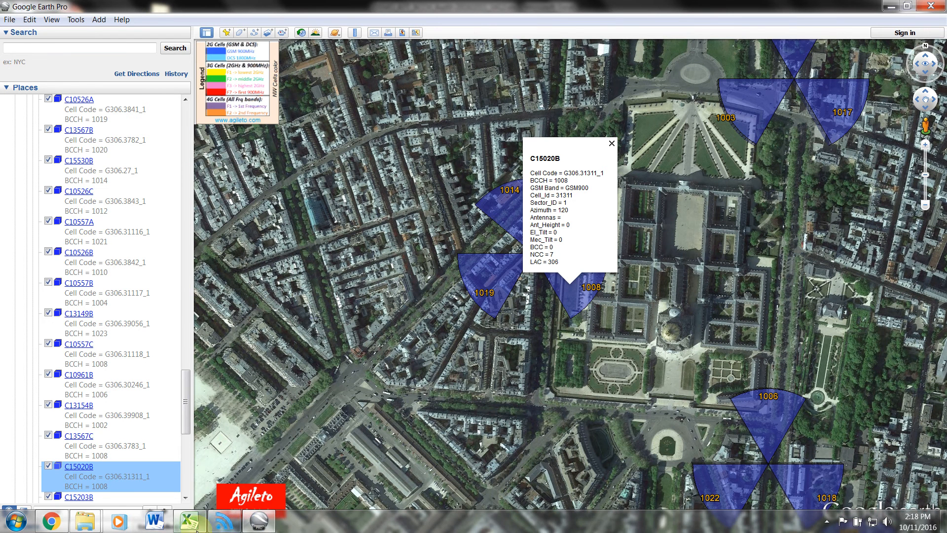
# - Check the BCCH of C15020B in the Excel audit row, then return to Google Earth
pyautogui.click(189, 523)
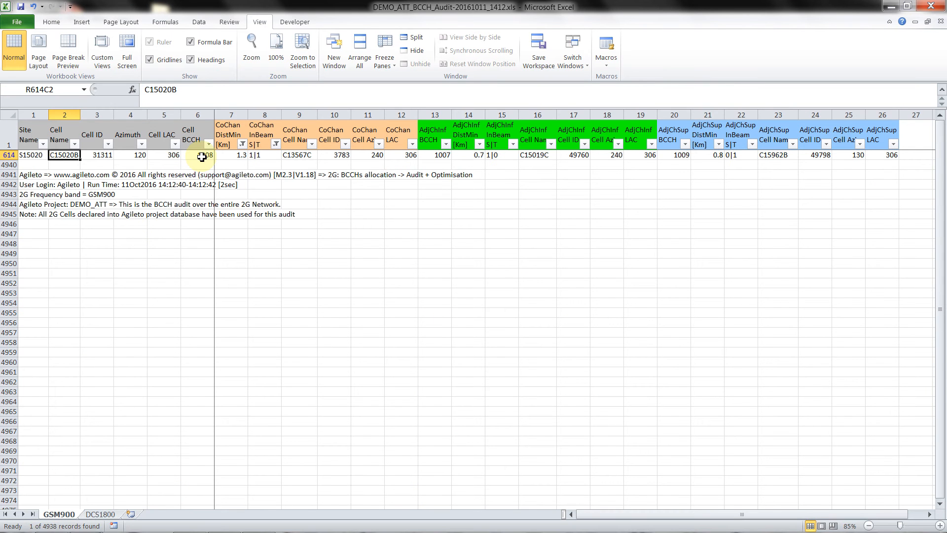
pyautogui.click(202, 157)
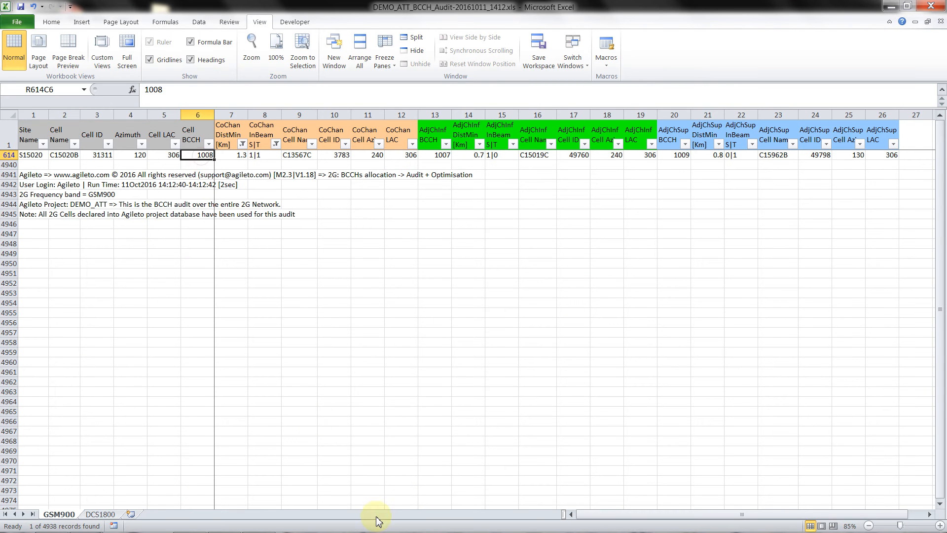
pyautogui.moveTo(345, 523)
pyautogui.click(261, 521)
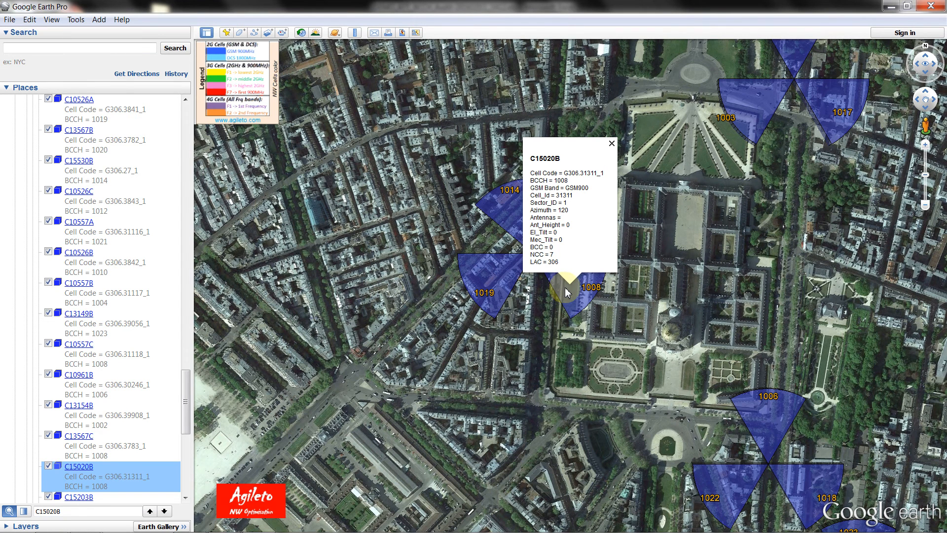
# - Change the area color of the C15020B sector polygon to red
pyautogui.rightClick(567, 293)
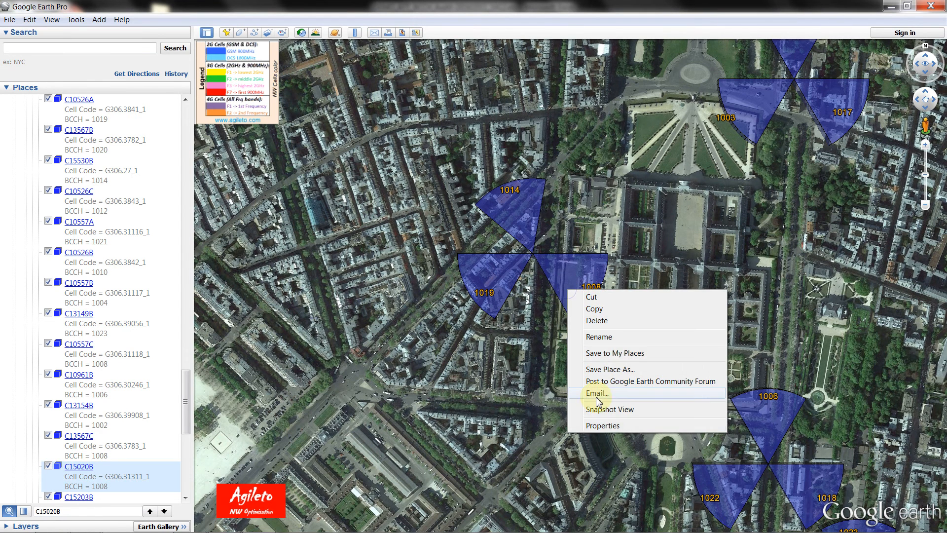
pyautogui.click(595, 426)
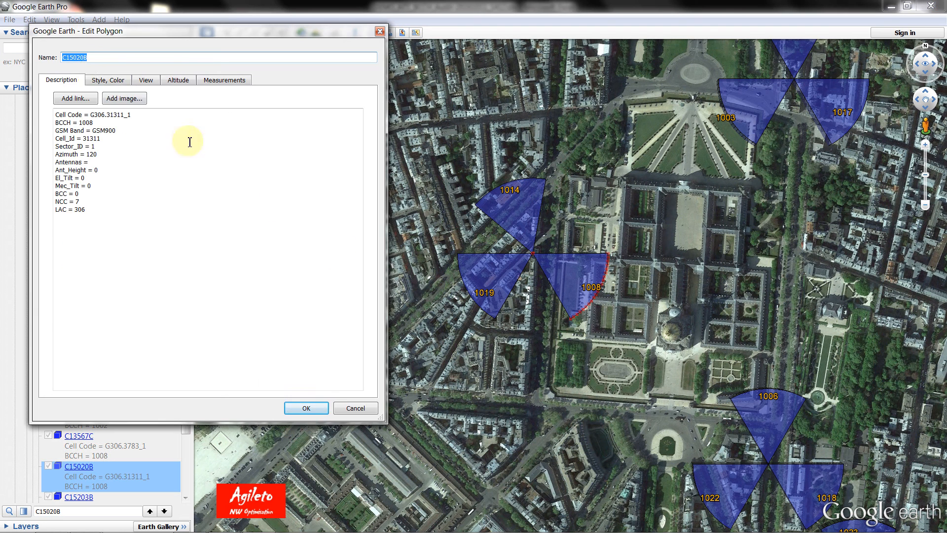
pyautogui.click(109, 81)
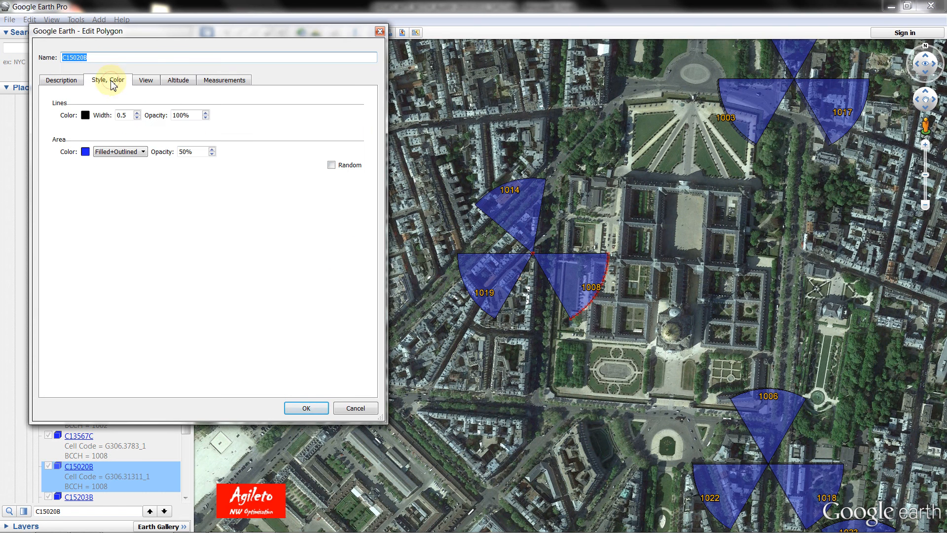
pyautogui.click(85, 152)
pyautogui.click(106, 188)
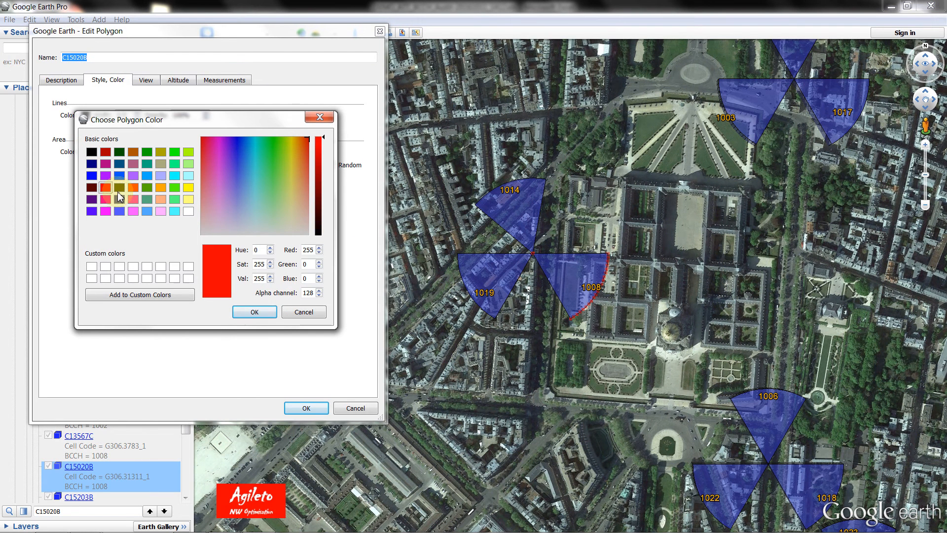
pyautogui.click(263, 310)
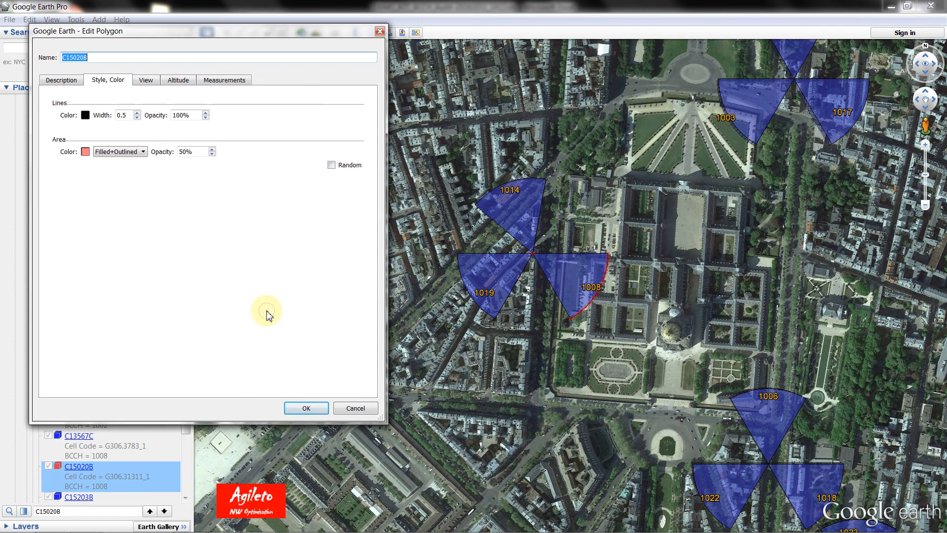
pyautogui.click(307, 408)
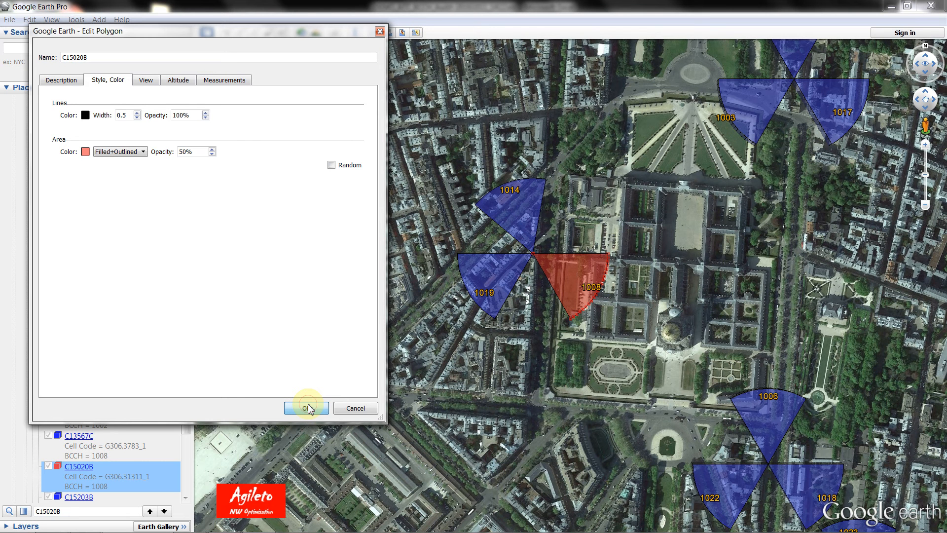
pyautogui.click(308, 408)
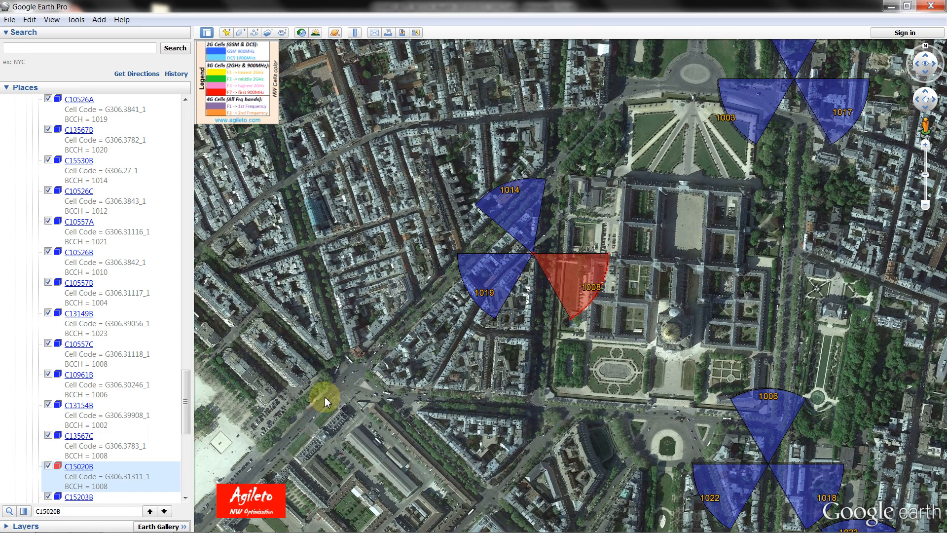
# - Switch back to the Excel audit and copy the co-channel cell name C13567C from the filtered row
pyautogui.scroll(-3, 380, 387)
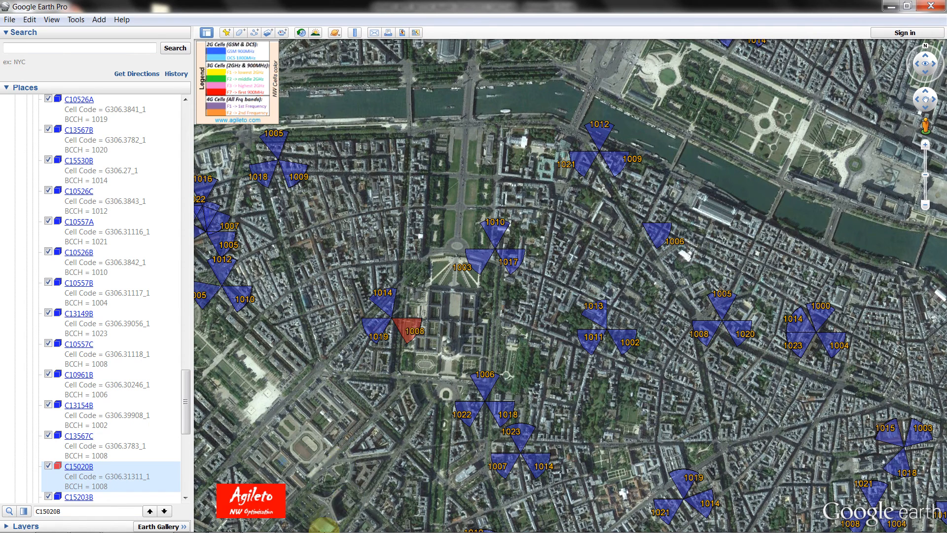
pyautogui.moveTo(252, 518)
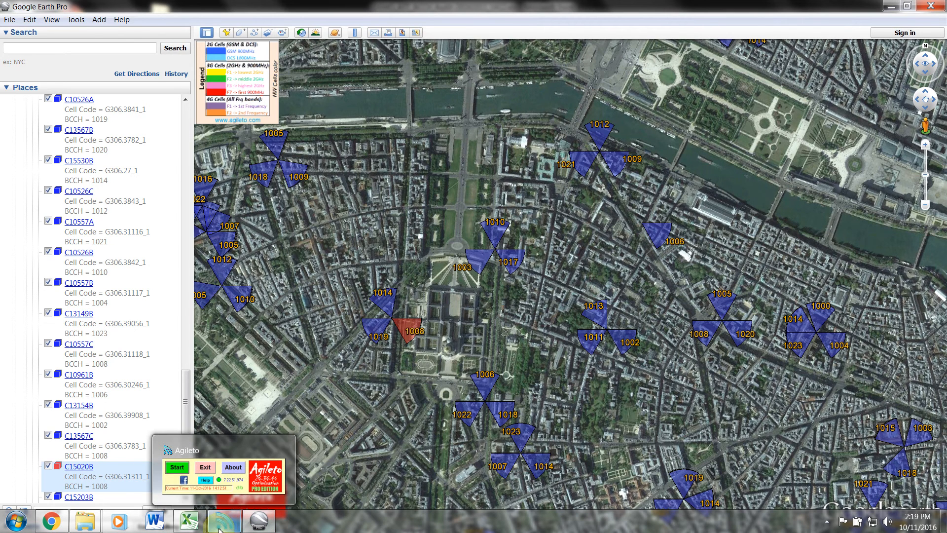
pyautogui.click(202, 526)
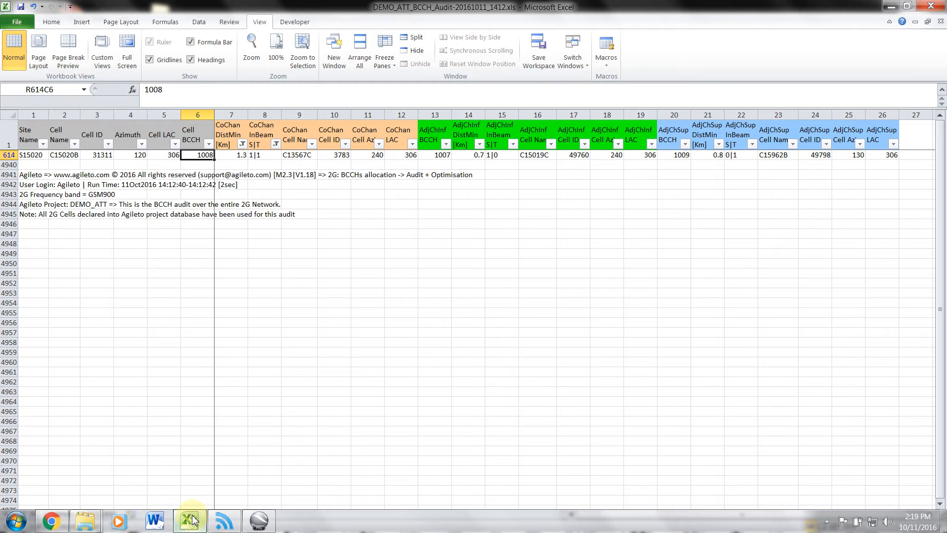
pyautogui.click(296, 156)
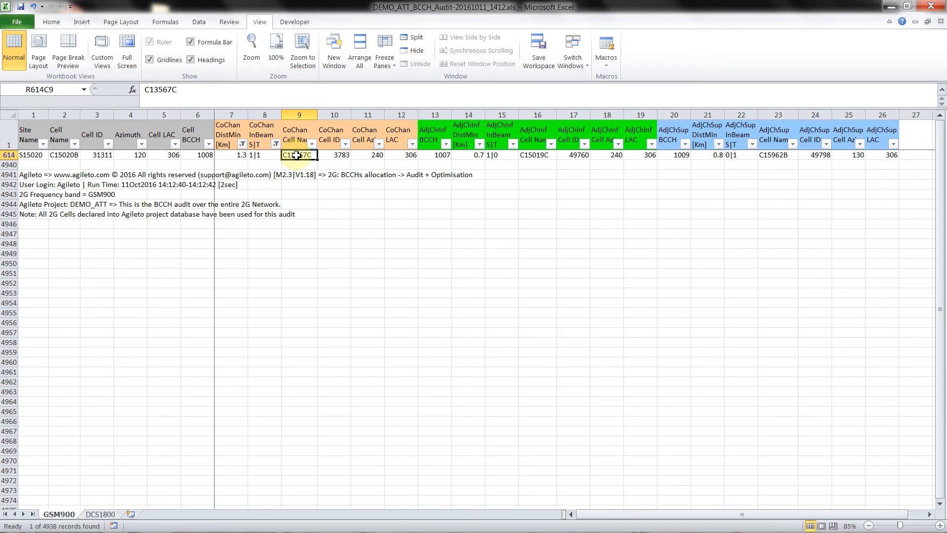
pyautogui.moveTo(181, 89); pyautogui.dragTo(131, 90)
pyautogui.press('Escape')
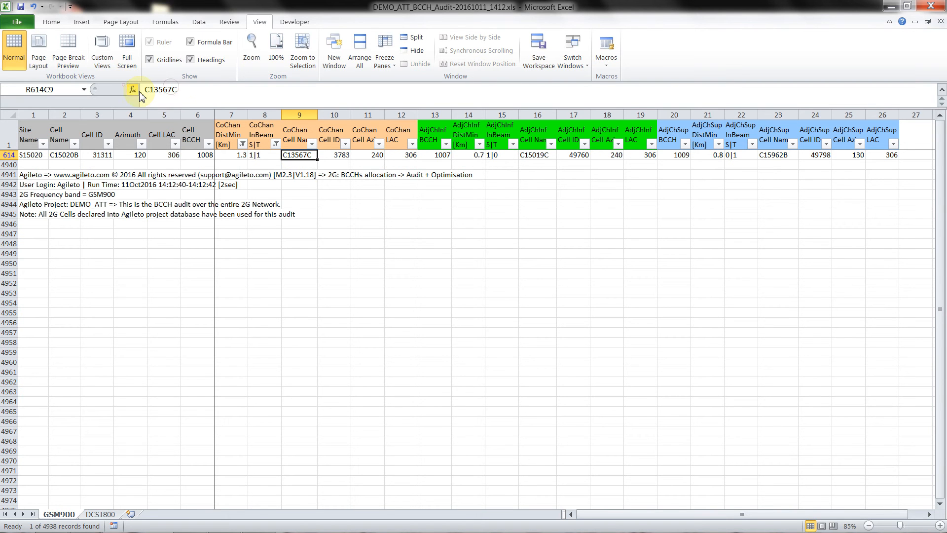
pyautogui.click(183, 89)
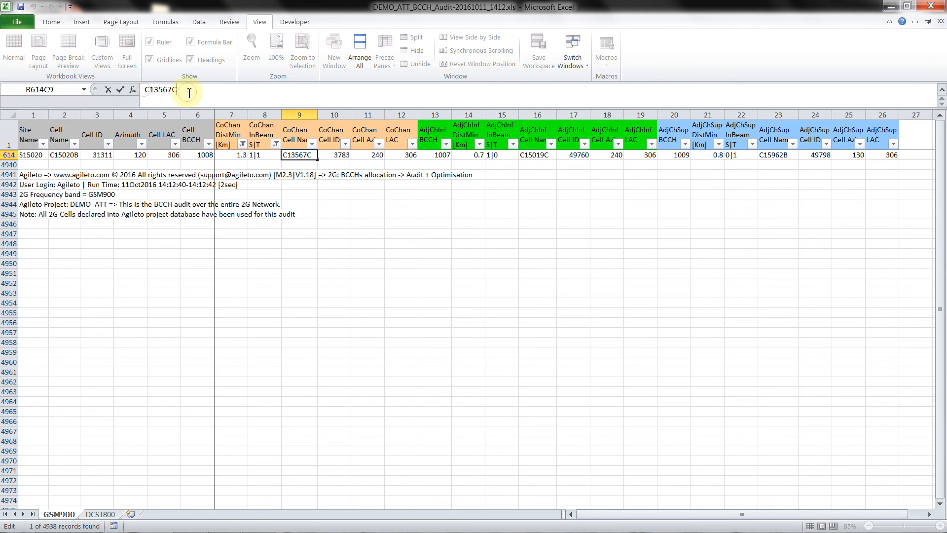
pyautogui.doubleClick(166, 90)
pyautogui.hotkey('ctrl', 'c')
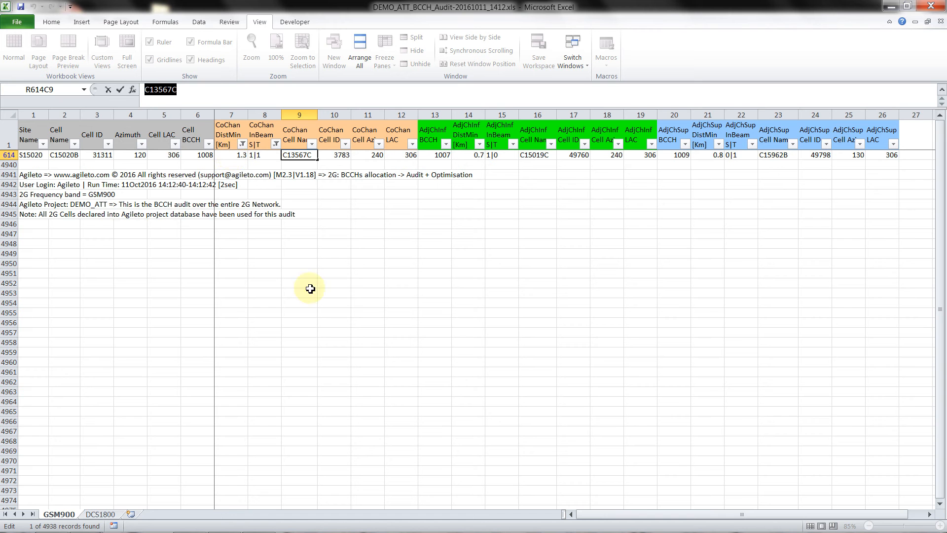
pyautogui.moveTo(332, 532)
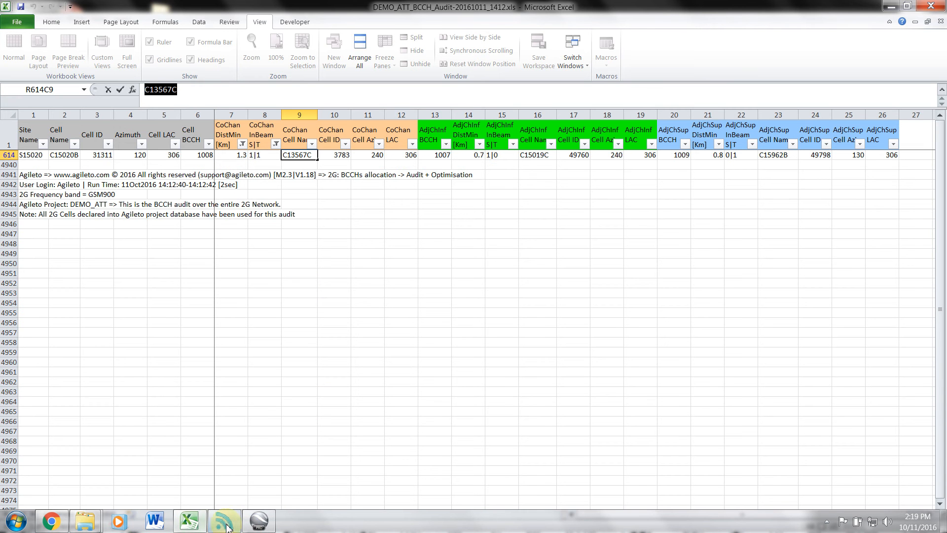
# - Switch to Google Earth, search the places for the copied cell name C13567C, and view its cell details on the map
pyautogui.click(265, 522)
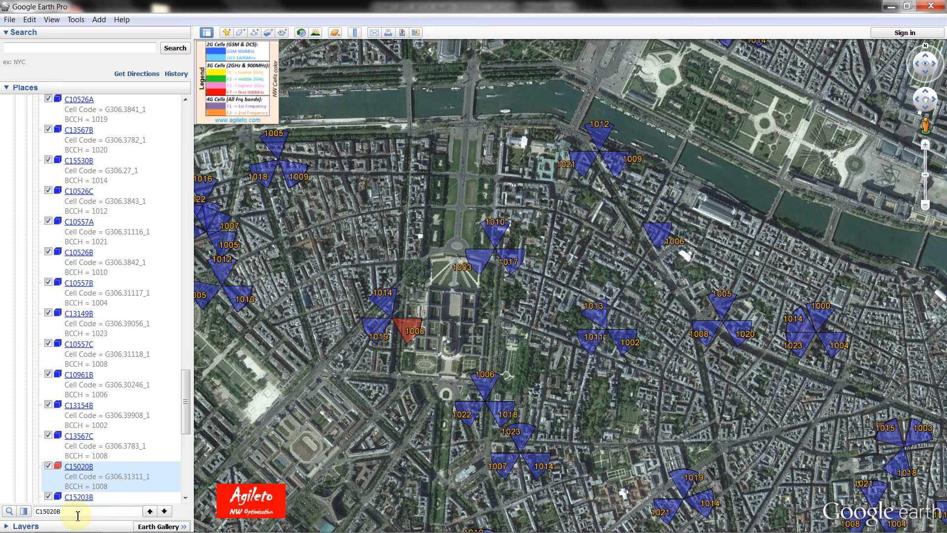
pyautogui.doubleClick(74, 513)
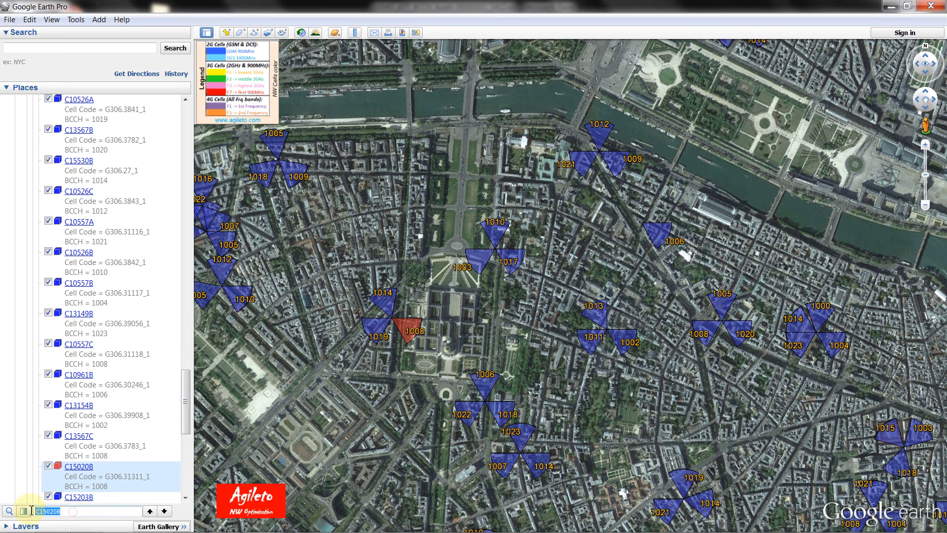
pyautogui.hotkey('ctrl', 'v')
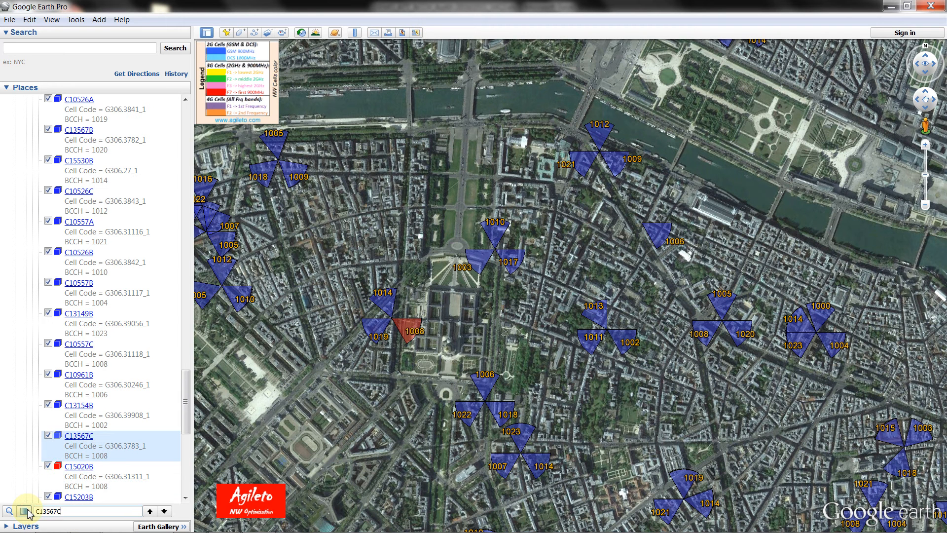
pyautogui.click(85, 437)
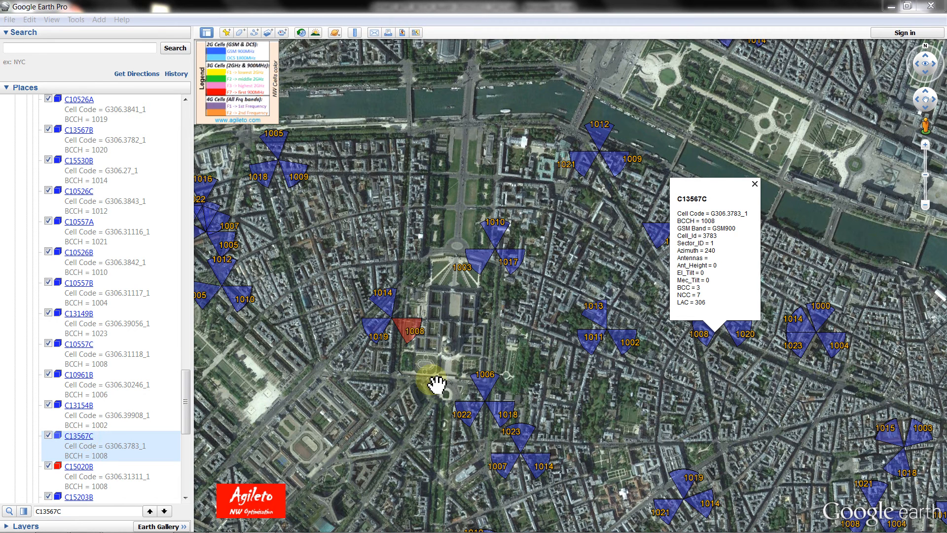
pyautogui.click(703, 333)
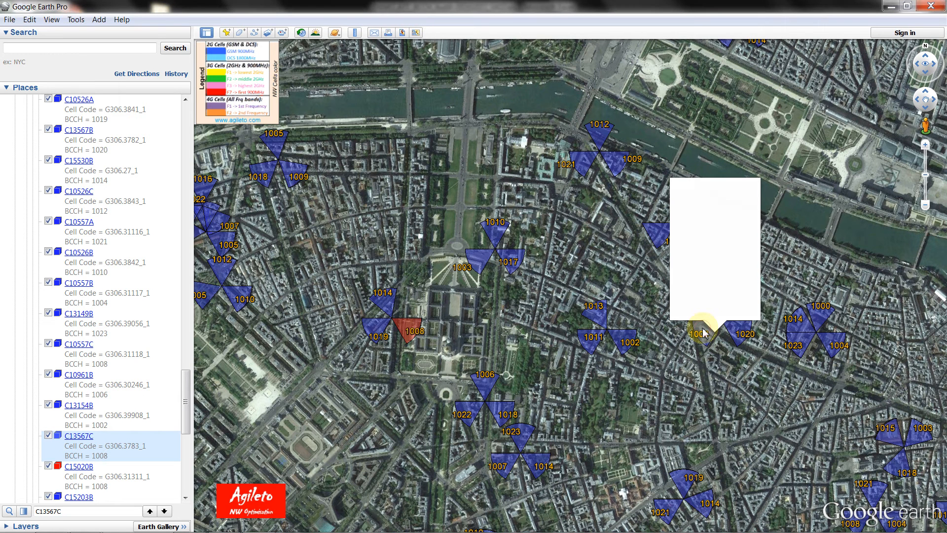
pyautogui.rightClick(704, 327)
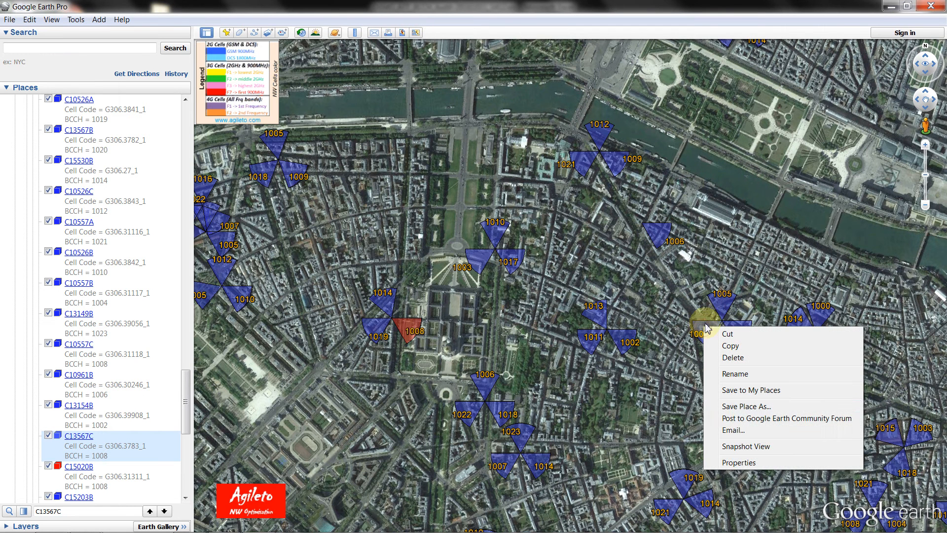
pyautogui.click(740, 462)
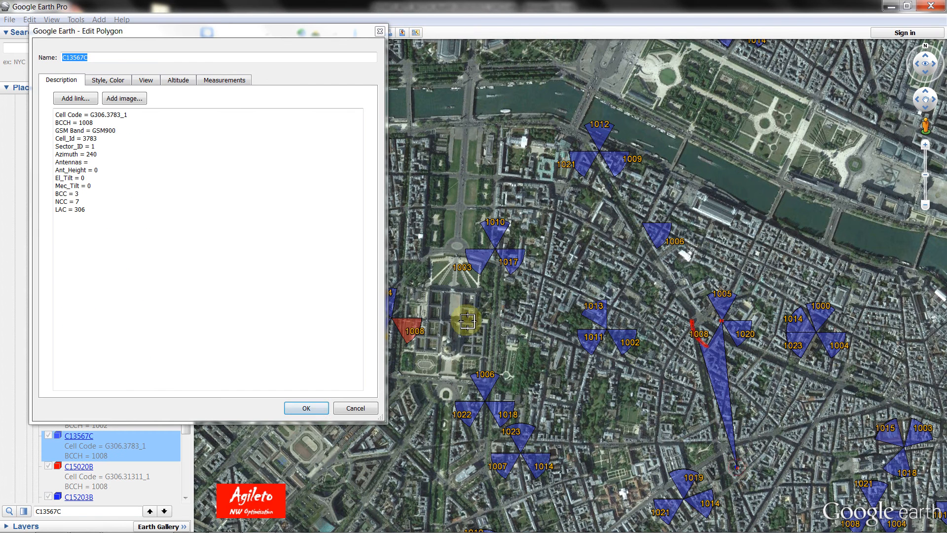
pyautogui.click(103, 82)
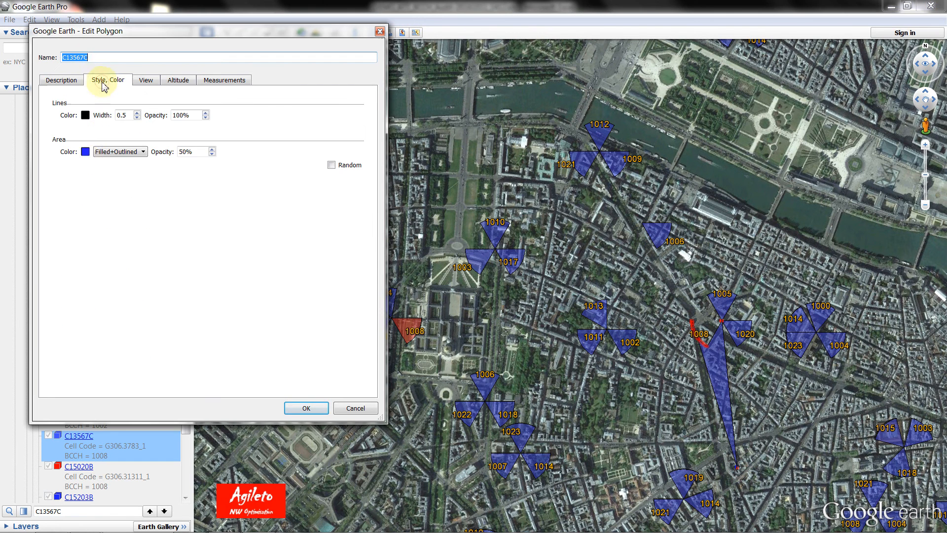
pyautogui.click(85, 152)
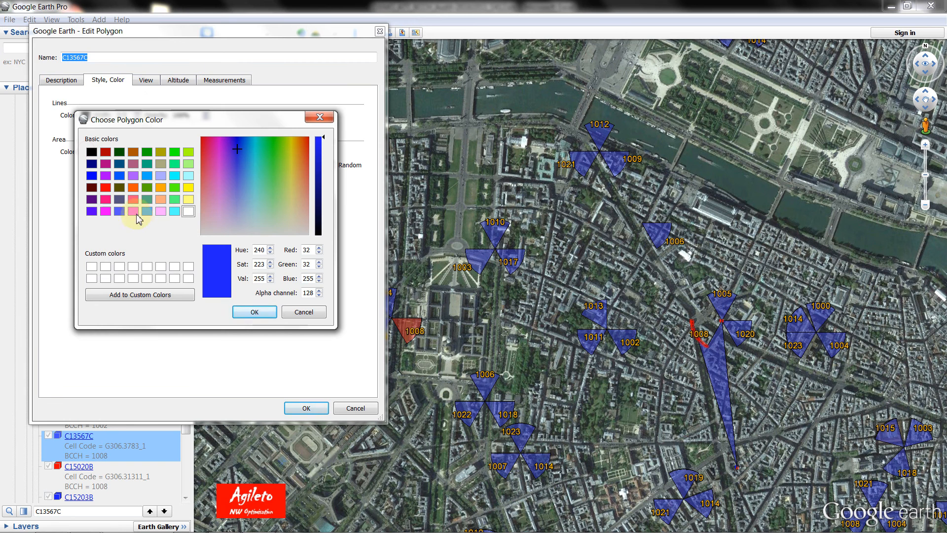
pyautogui.click(105, 211)
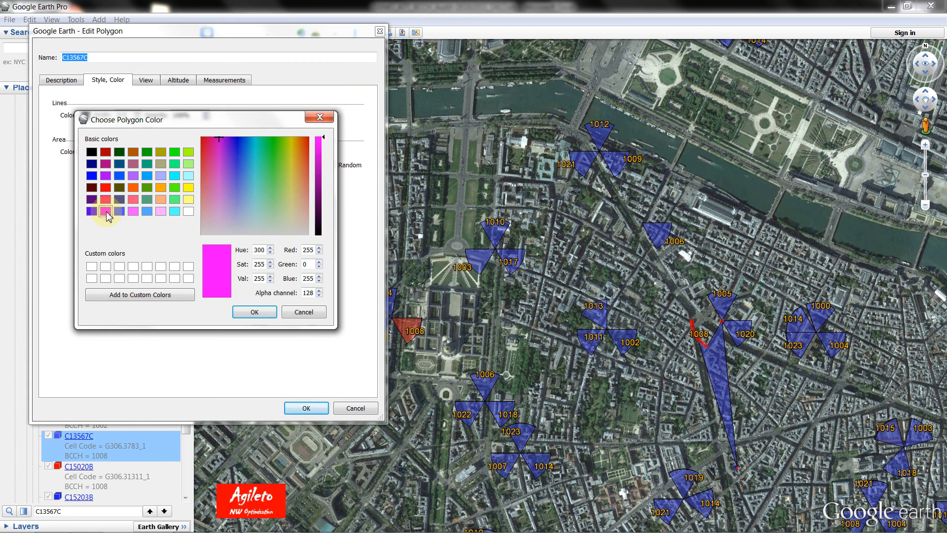
pyautogui.click(262, 319)
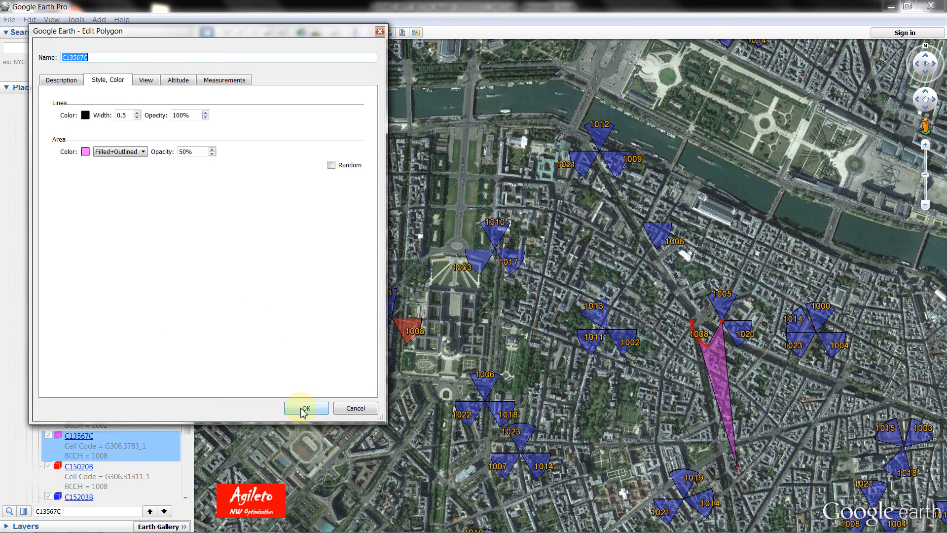
pyautogui.click(355, 409)
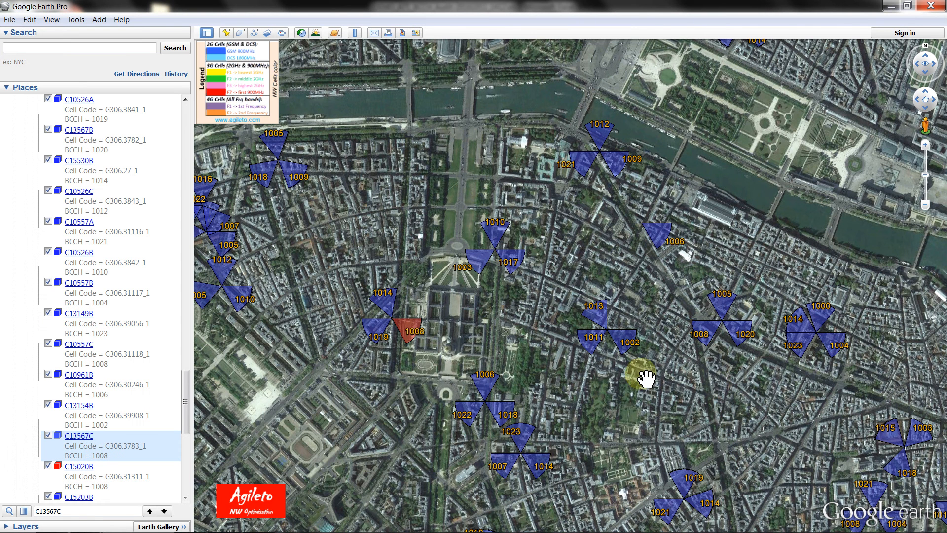
pyautogui.rightClick(698, 325)
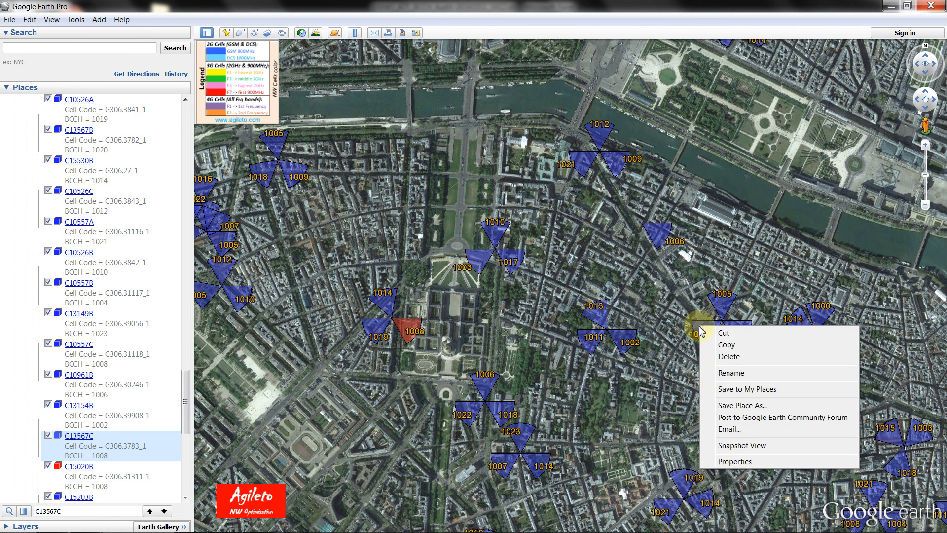
pyautogui.click(735, 466)
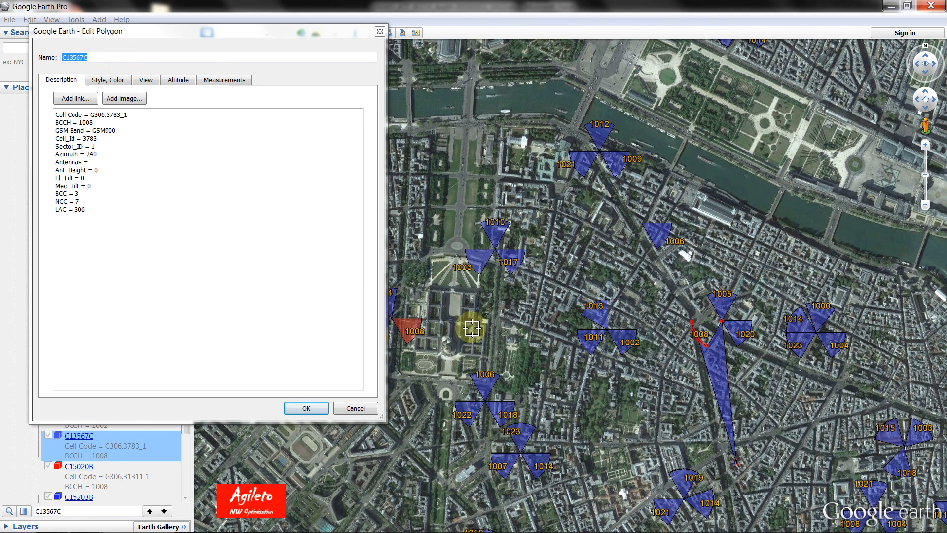
pyautogui.click(113, 87)
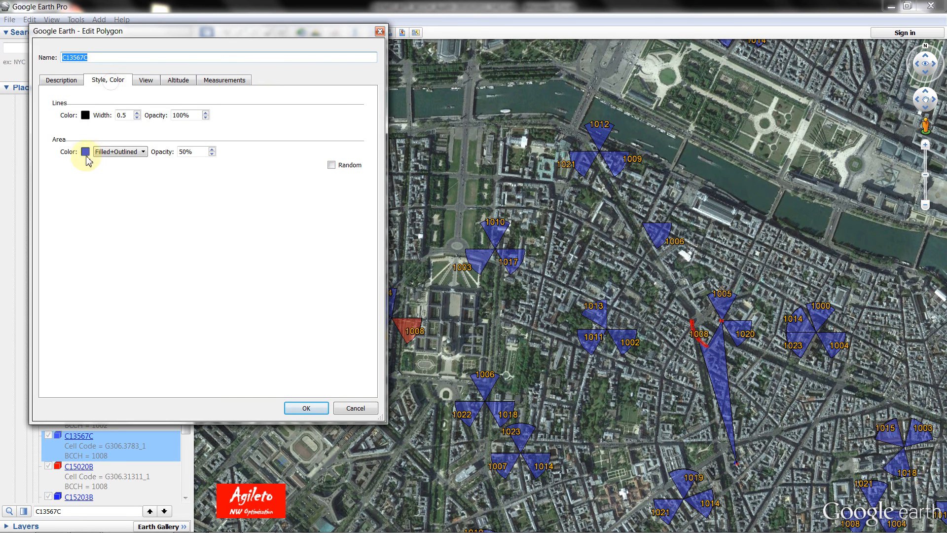
pyautogui.click(89, 154)
pyautogui.click(105, 210)
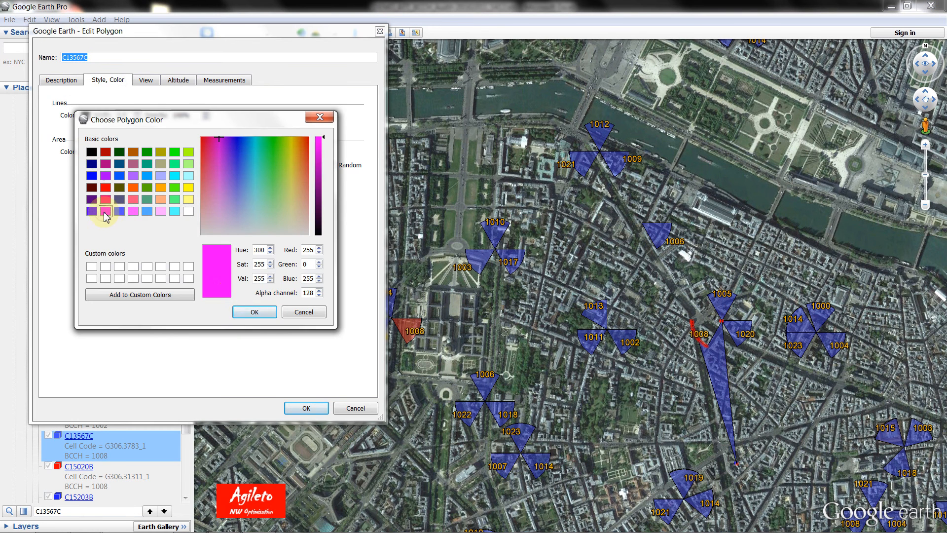
pyautogui.click(255, 312)
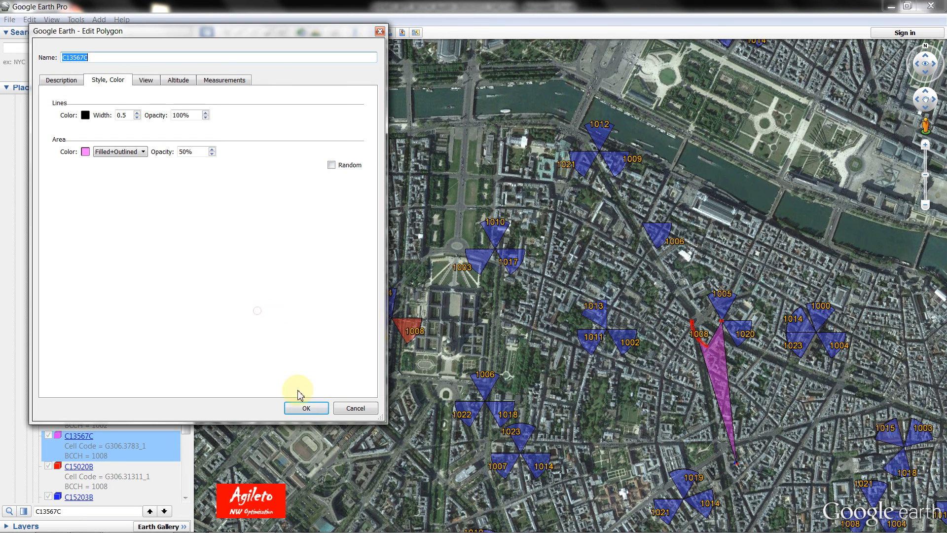
pyautogui.click(313, 409)
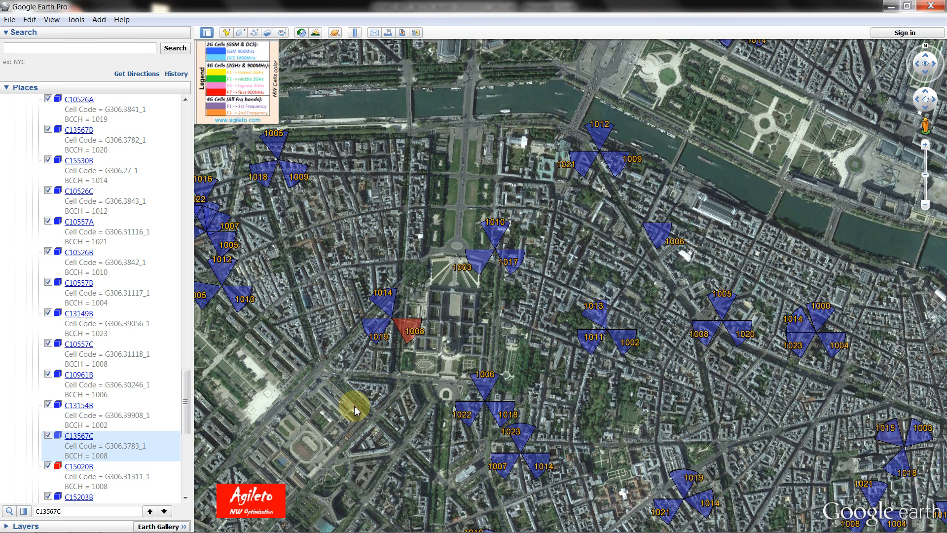
# - Set the area color of the C13567C sector polygon to magenta and compare its position and direction with the red C15020B sector
pyautogui.rightClick(706, 325)
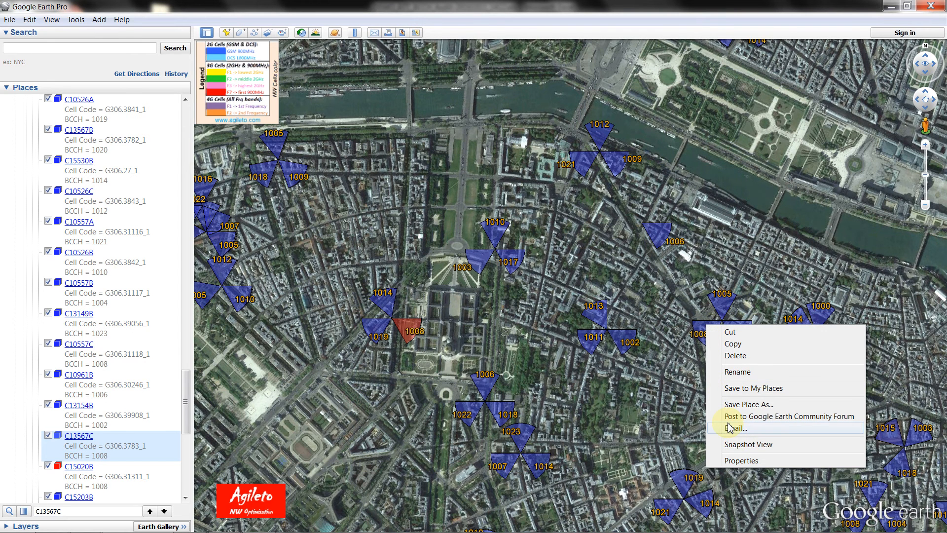
pyautogui.click(738, 461)
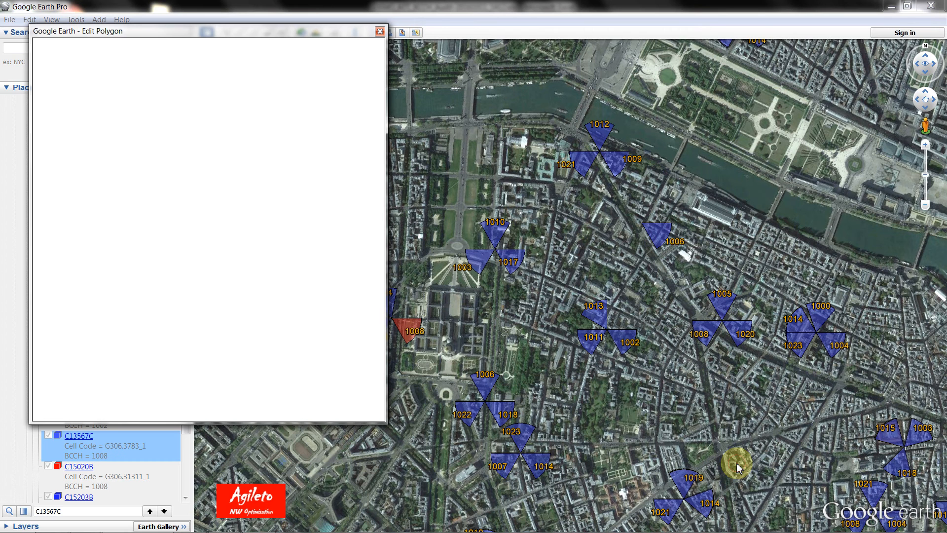
pyautogui.click(109, 80)
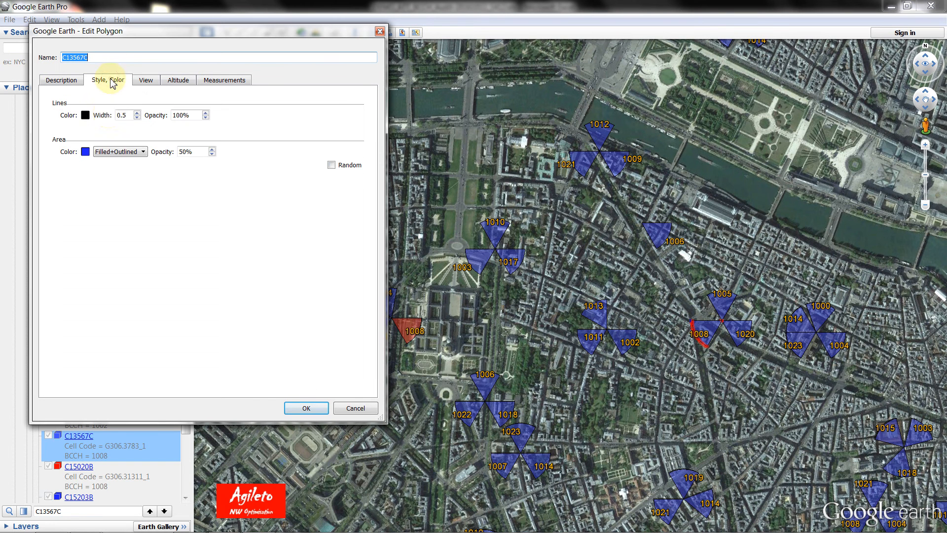
pyautogui.click(85, 152)
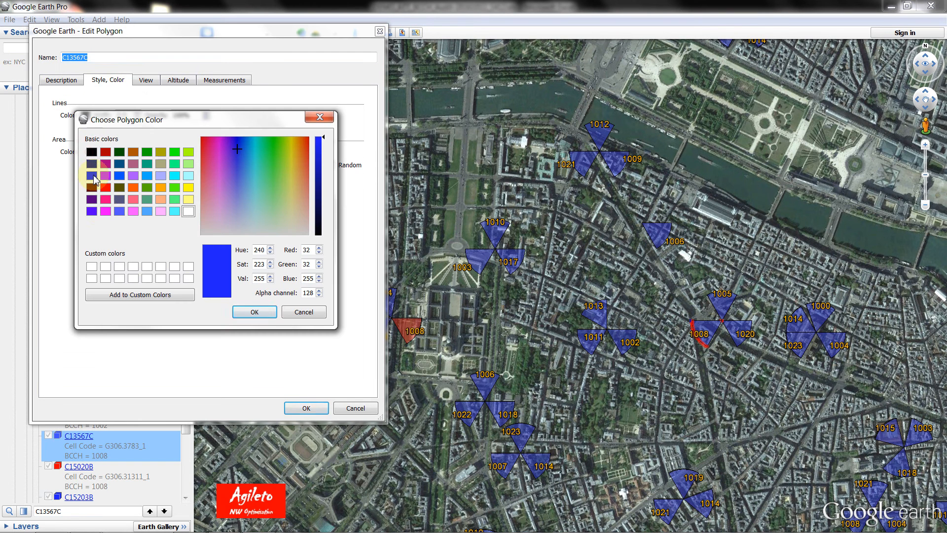
pyautogui.click(105, 212)
pyautogui.click(254, 312)
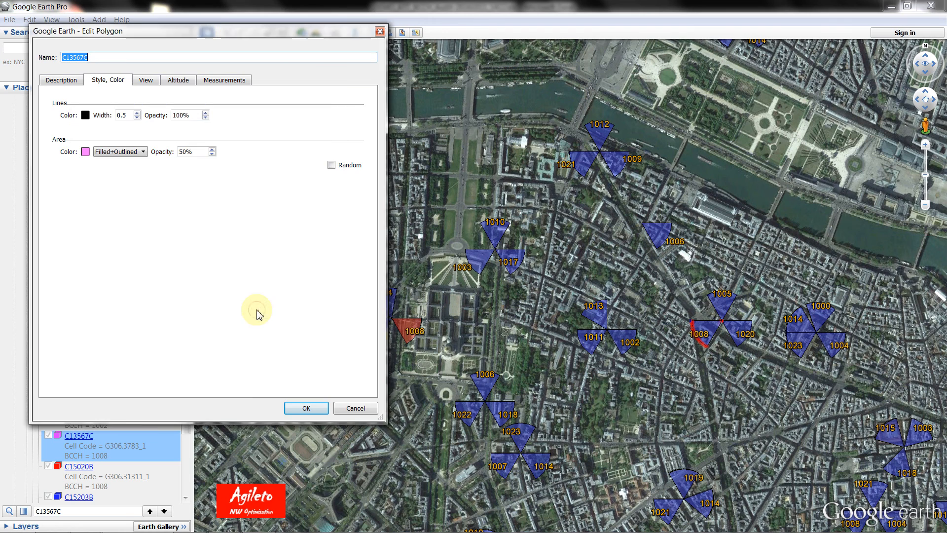
pyautogui.click(306, 409)
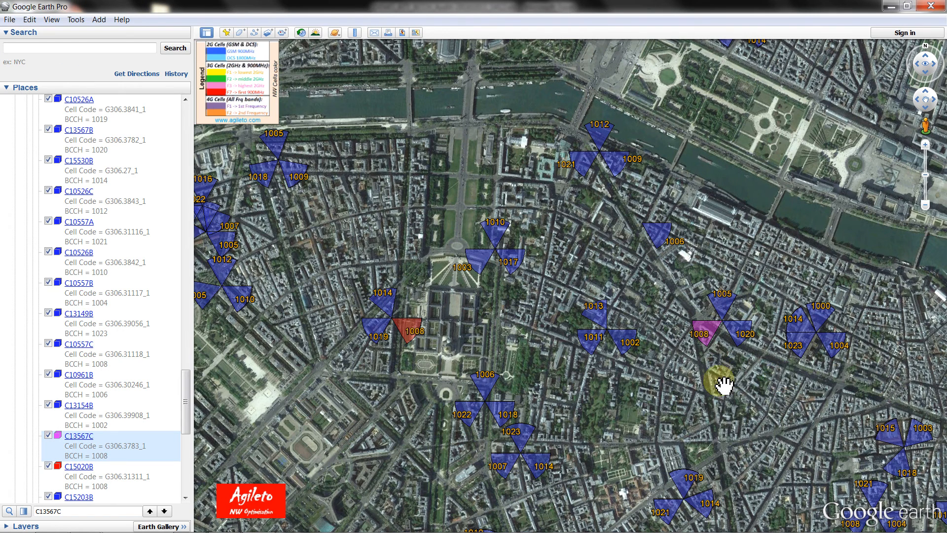
pyautogui.moveTo(723, 385); pyautogui.dragTo(656, 376)
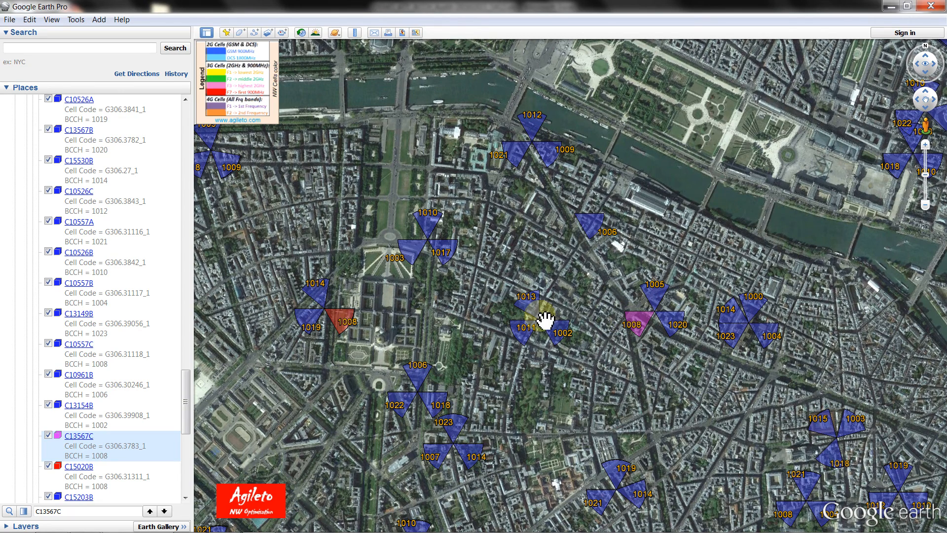
pyautogui.scroll(-2, 486, 331)
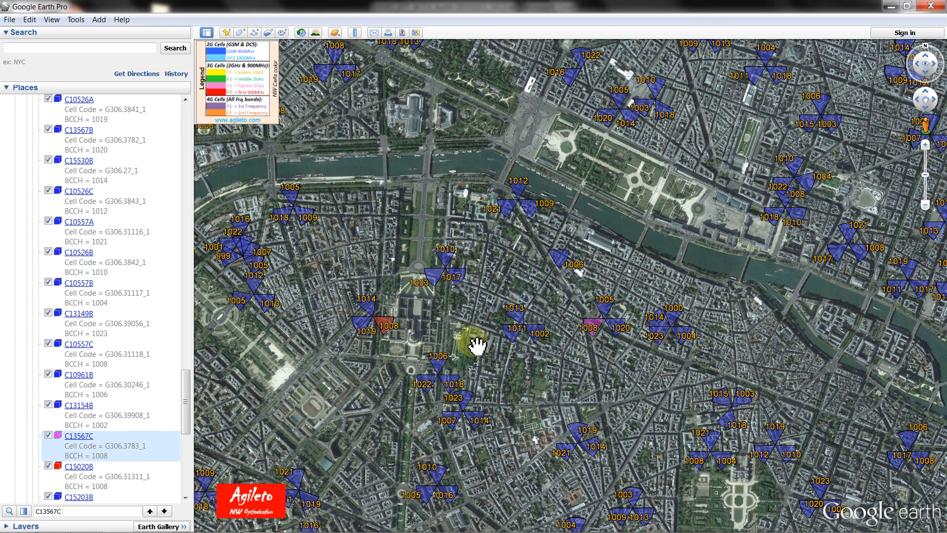
pyautogui.scroll(2, 534, 355)
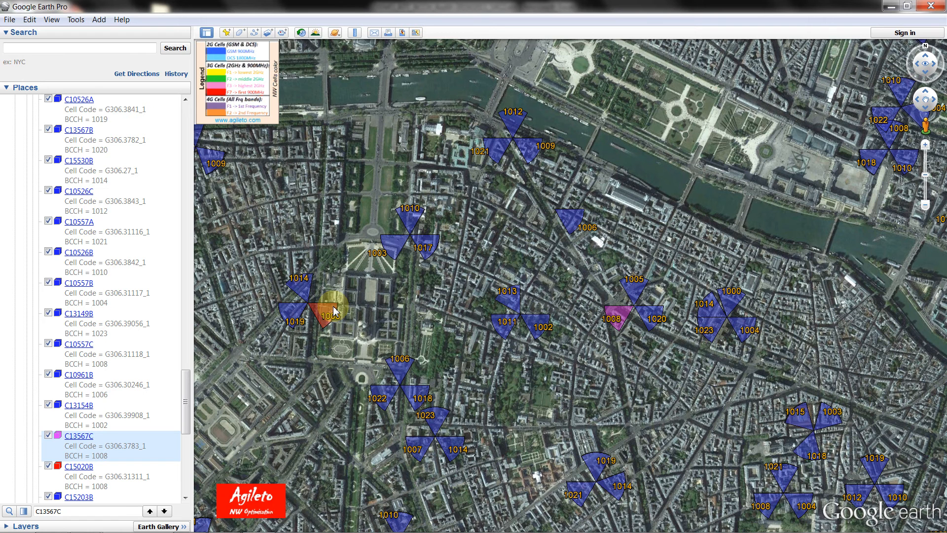
# - Switch to Agileto, try to launch the 2G BCCHs allocation Audit + Optimisation module for DEMO_ATT, and switch to the Excel audit
pyautogui.moveTo(518, 532)
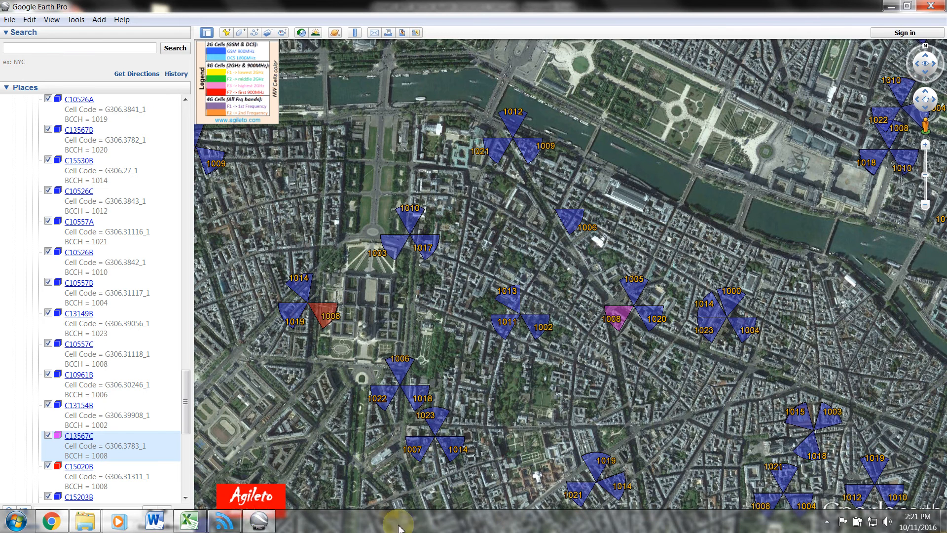
pyautogui.click(239, 519)
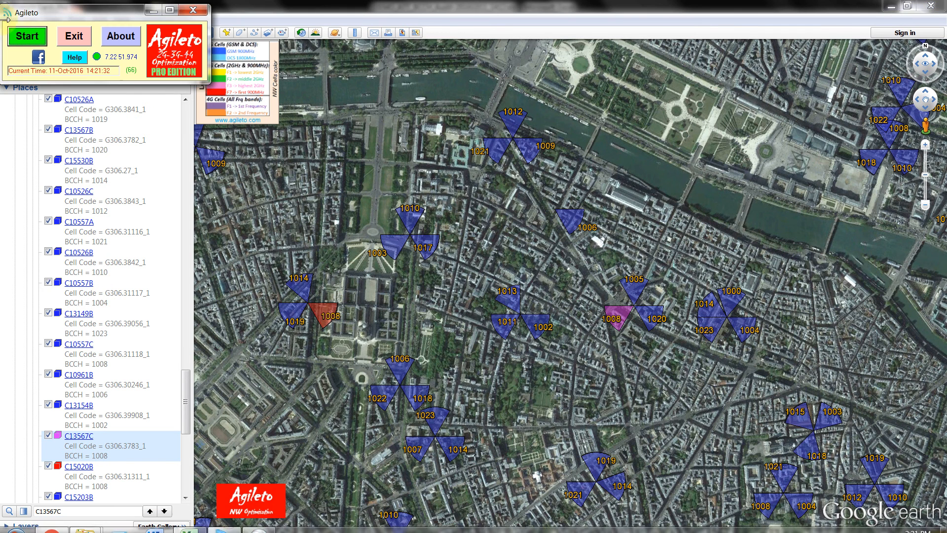
pyautogui.click(28, 38)
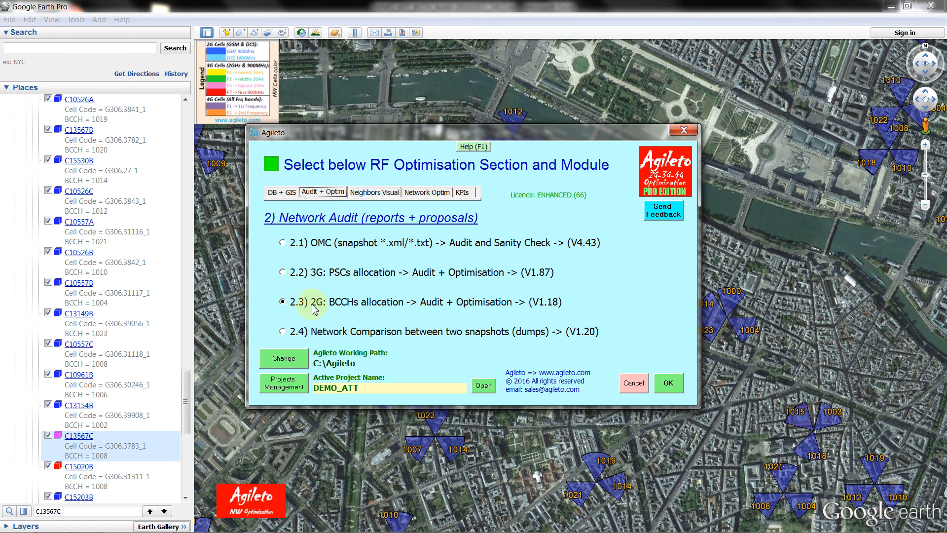
pyautogui.click(668, 385)
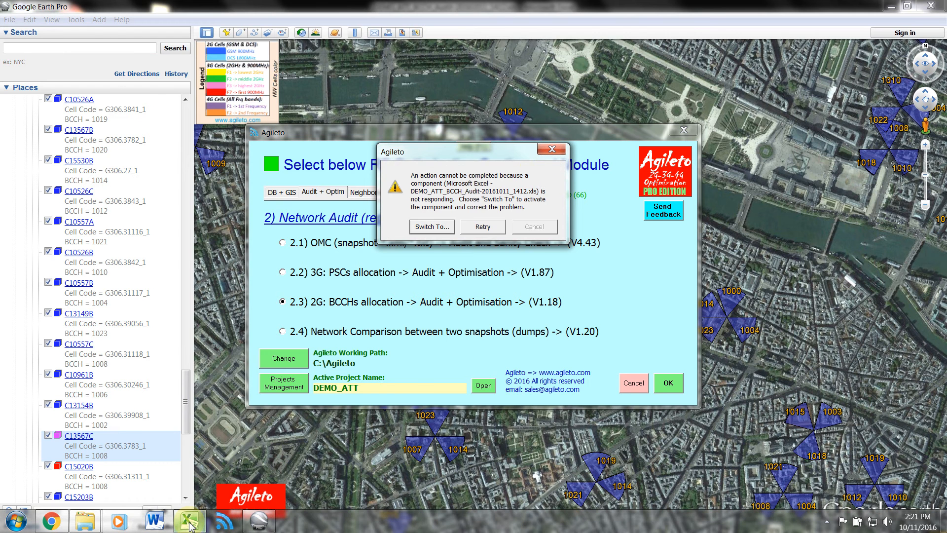
pyautogui.click(190, 520)
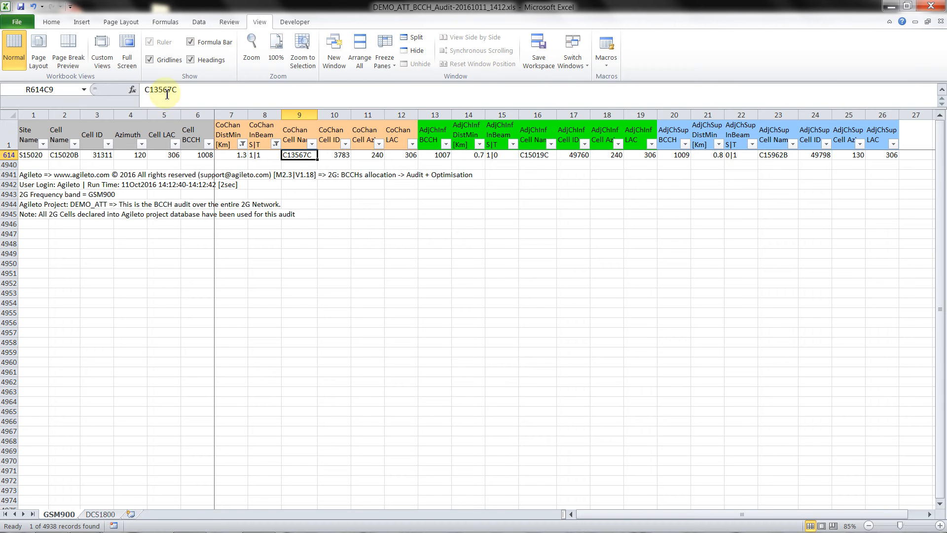
# - Switch from the audit workbook to Agileto and open the 2G BCCHs allocation -> Audit + Optimisation form for project DEMO_ATT
pyautogui.click(890, 6)
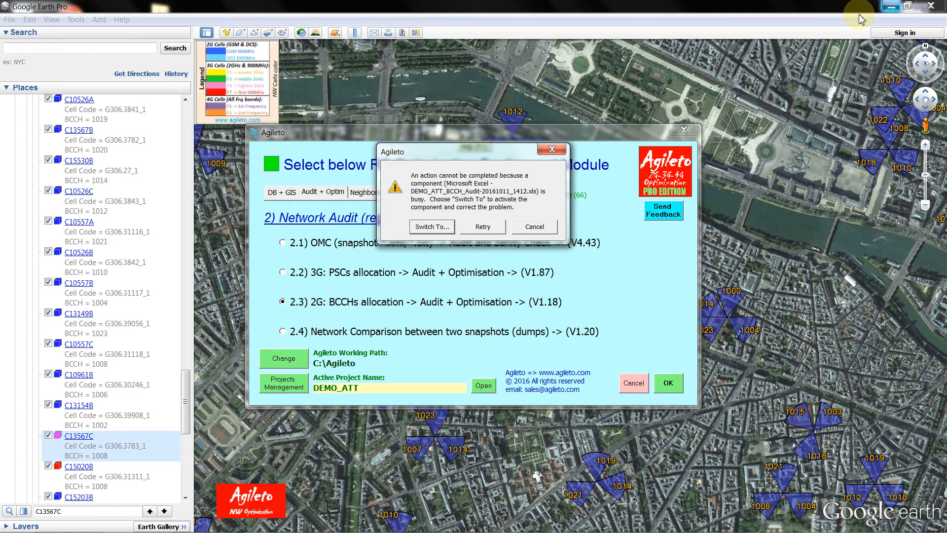
pyautogui.click(482, 226)
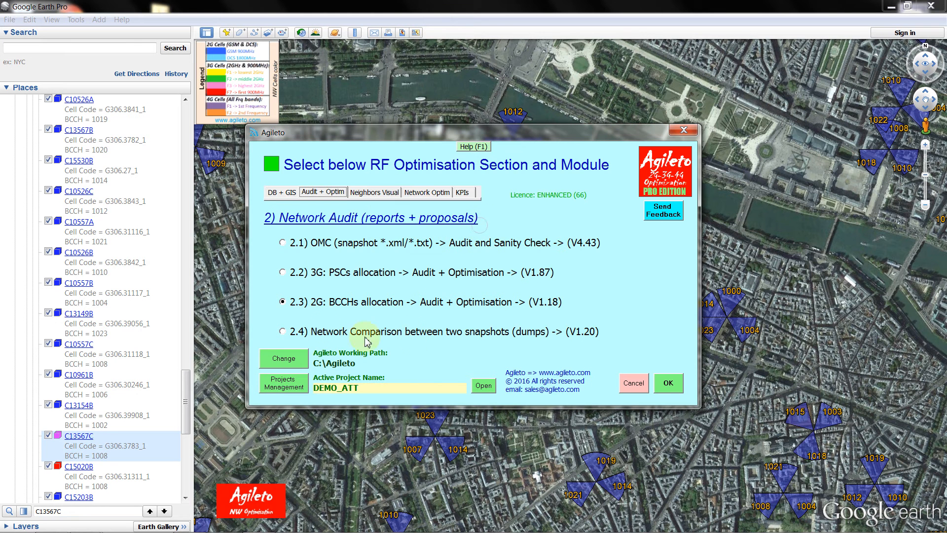
pyautogui.click(669, 383)
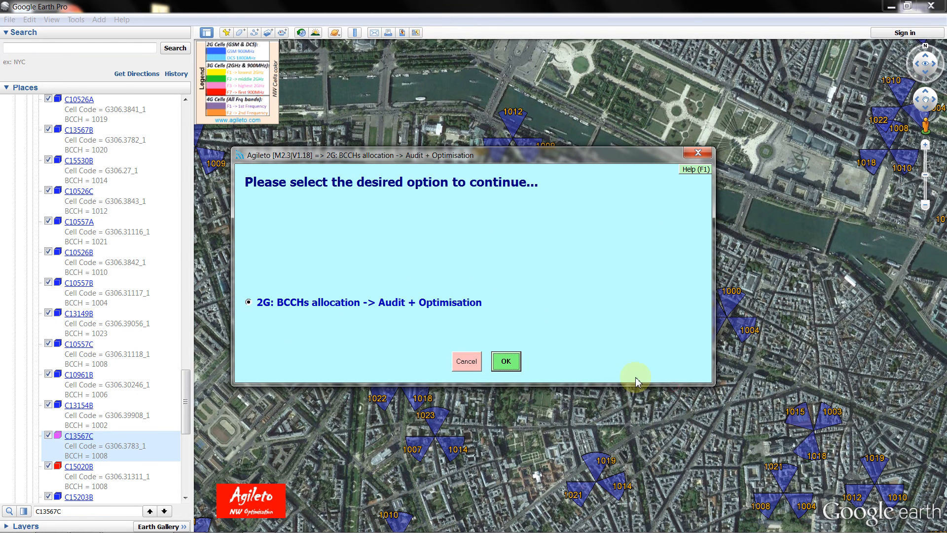
pyautogui.click(505, 363)
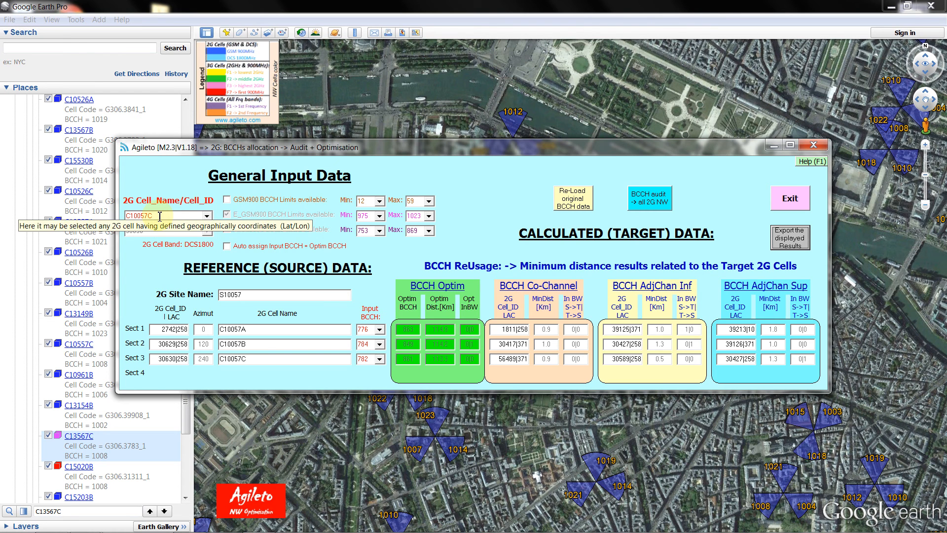
# - Switch to Google Earth, show the details of cells C13567C and C15020B, and copy the cell name C15020B
pyautogui.click(74, 437)
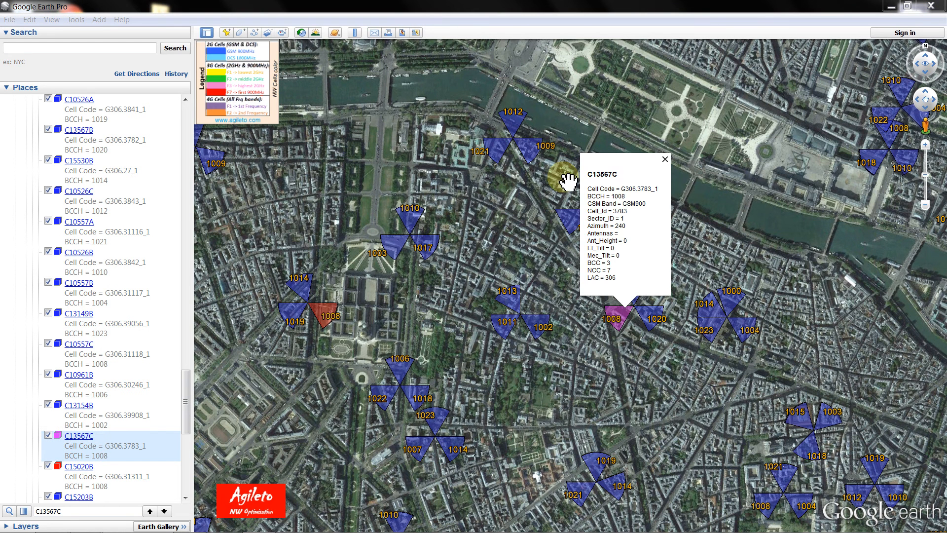
pyautogui.click(320, 315)
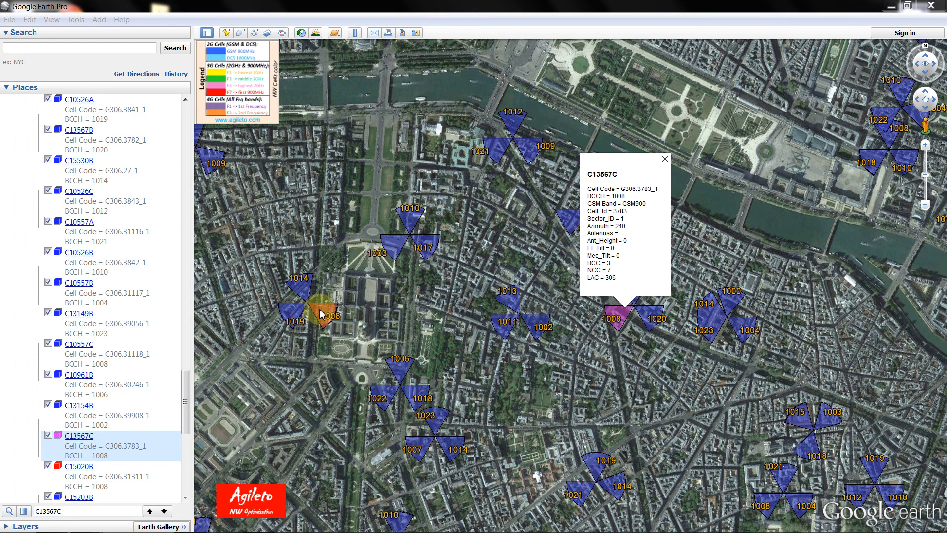
pyautogui.doubleClick(300, 182)
pyautogui.hotkey('ctrl', 'c')
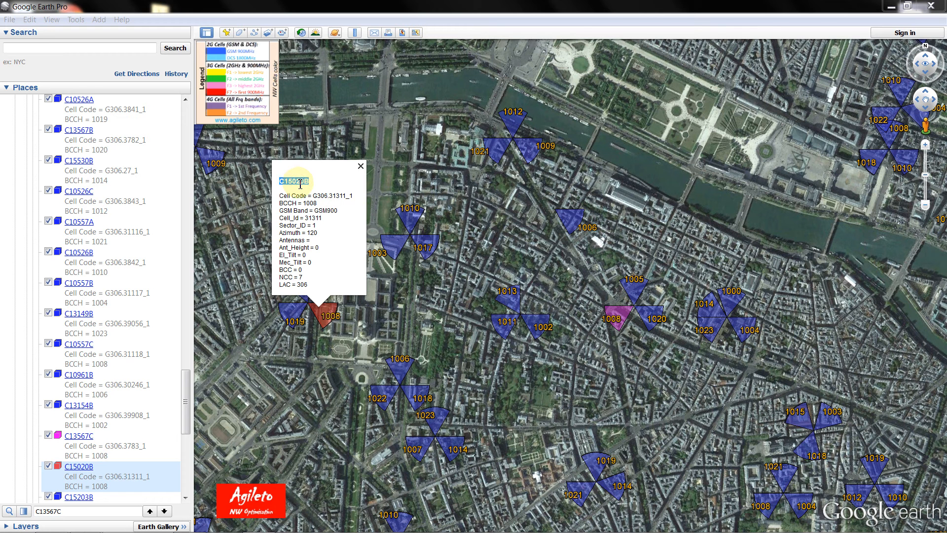
# - Return to the running Agileto instance and load cell C15020B as the 2G Cell_Name in the BCCH form
pyautogui.moveTo(289, 525)
pyautogui.click(224, 528)
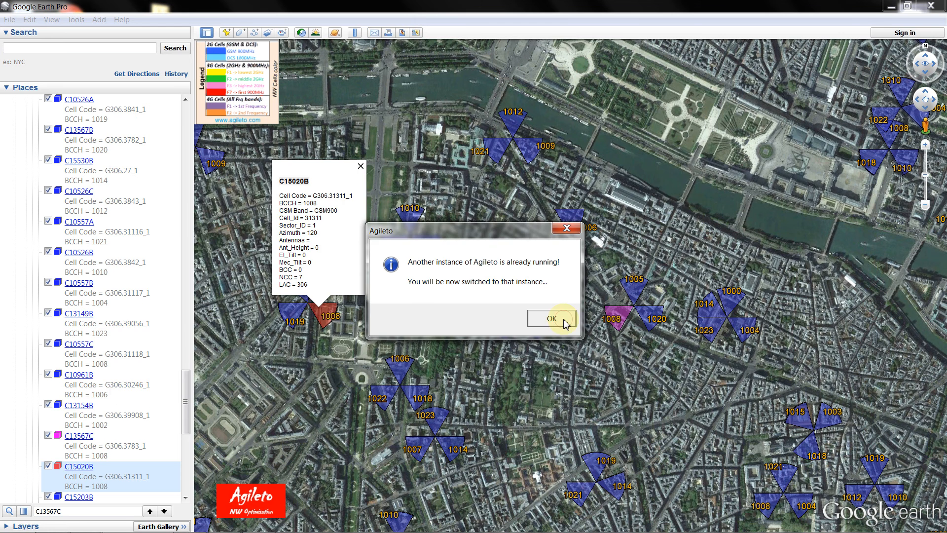
pyautogui.click(548, 319)
pyautogui.click(162, 217)
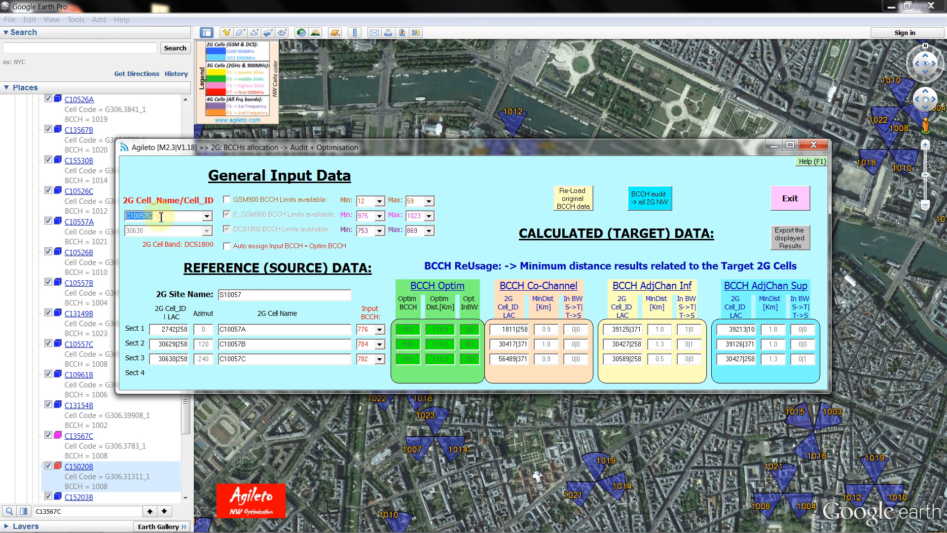
pyautogui.hotkey('ctrl', 'v')
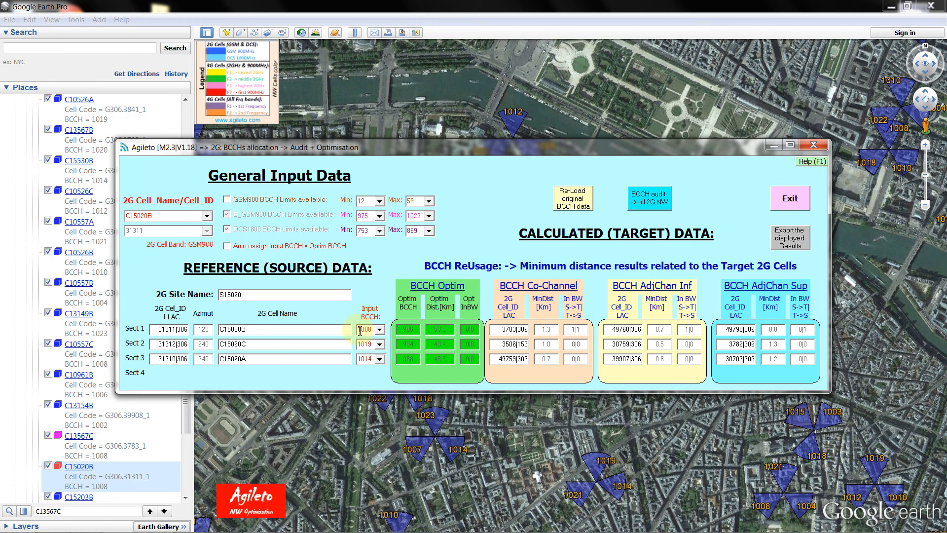
pyautogui.moveTo(248, 329); pyautogui.dragTo(197, 337)
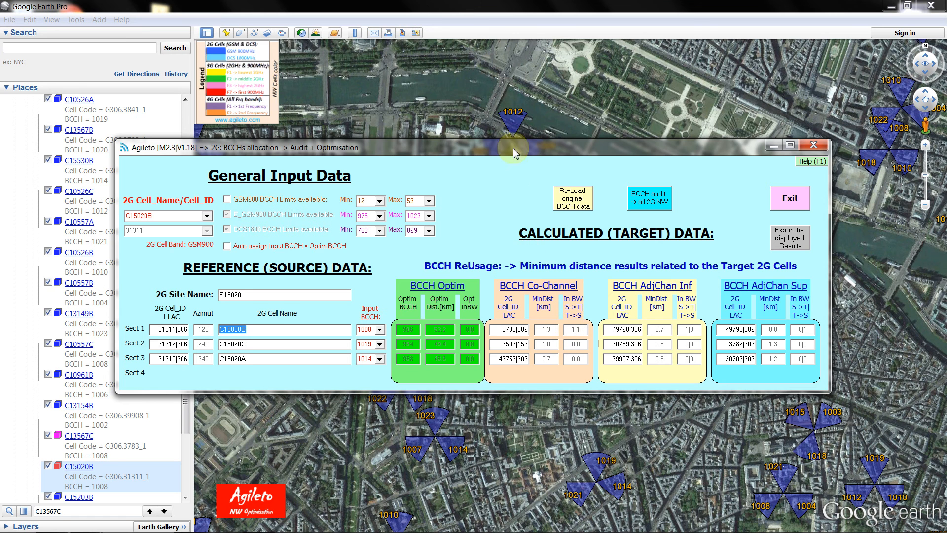
# - Export the displayed BCCH results to Excel, arranging the form above the exported workbook so both are visible
pyautogui.moveTo(513, 146); pyautogui.dragTo(502, 37)
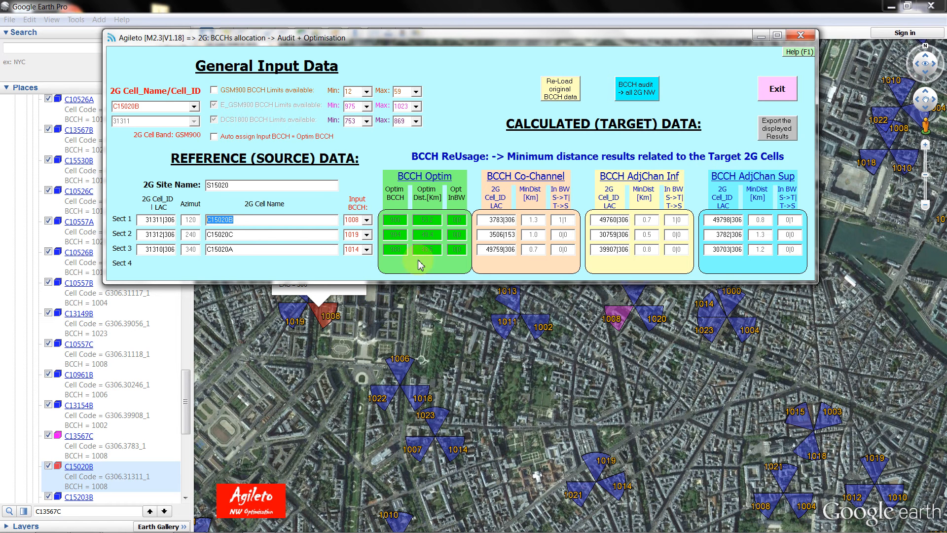
pyautogui.click(777, 128)
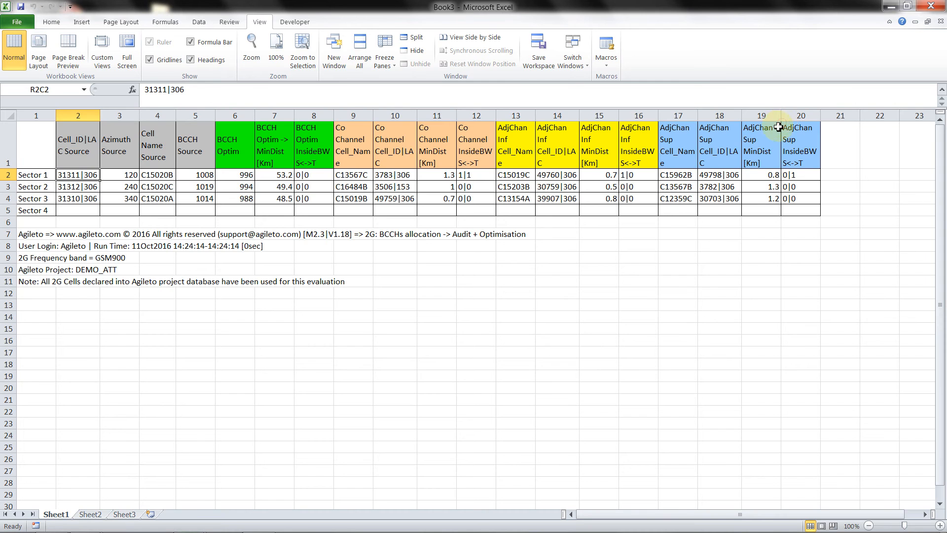
pyautogui.click(908, 7)
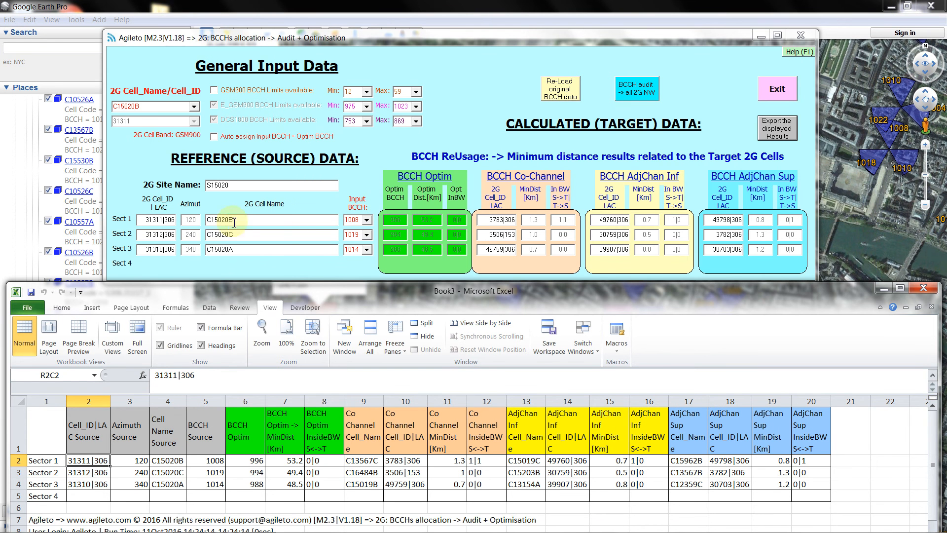
# - Examine the exported Sector 1 row, comparing source and optimum BCCH, minimum distances, and the co-channel and adjacent-channel cells
pyautogui.click(166, 461)
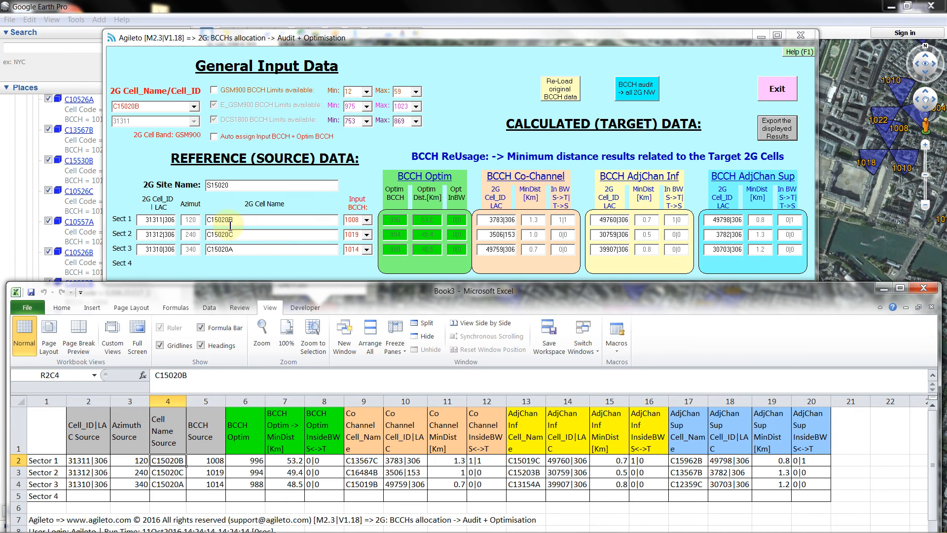
pyautogui.click(363, 460)
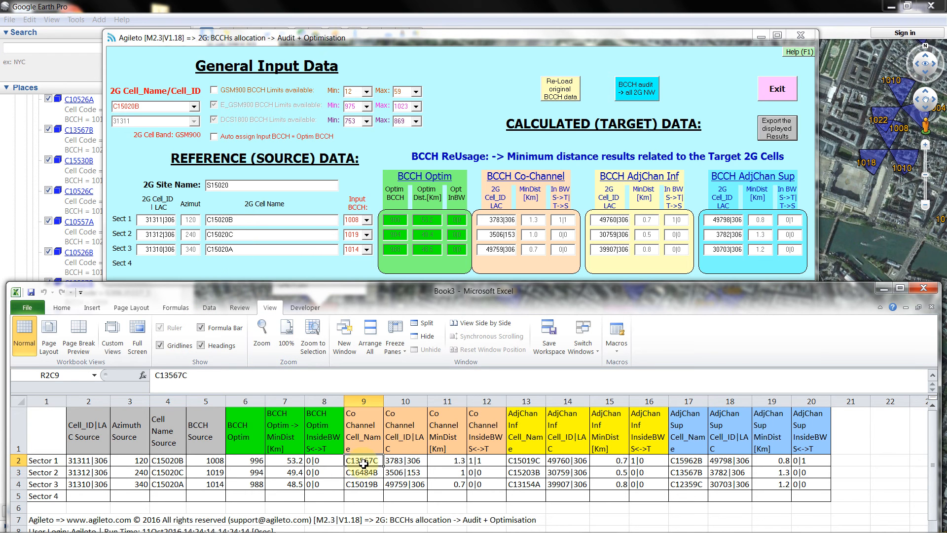
pyautogui.click(448, 460)
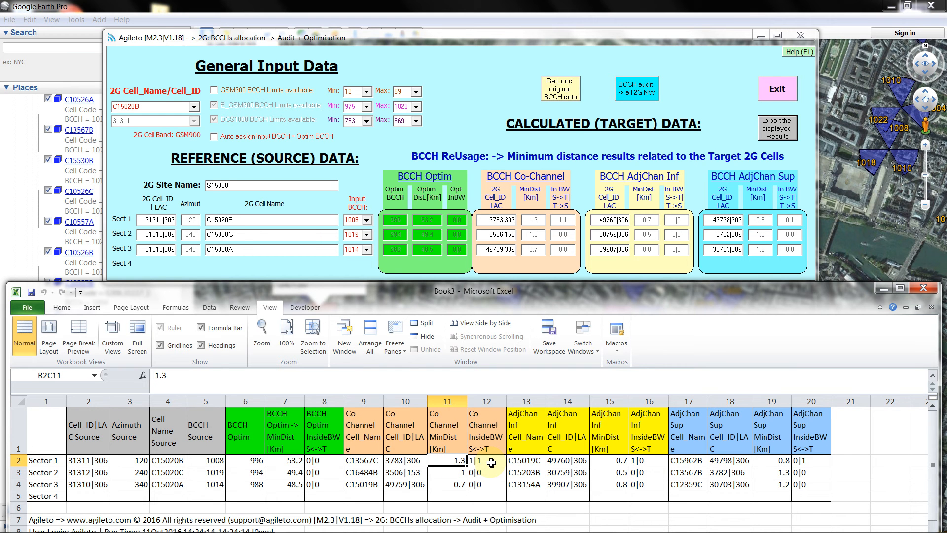
pyautogui.click(245, 461)
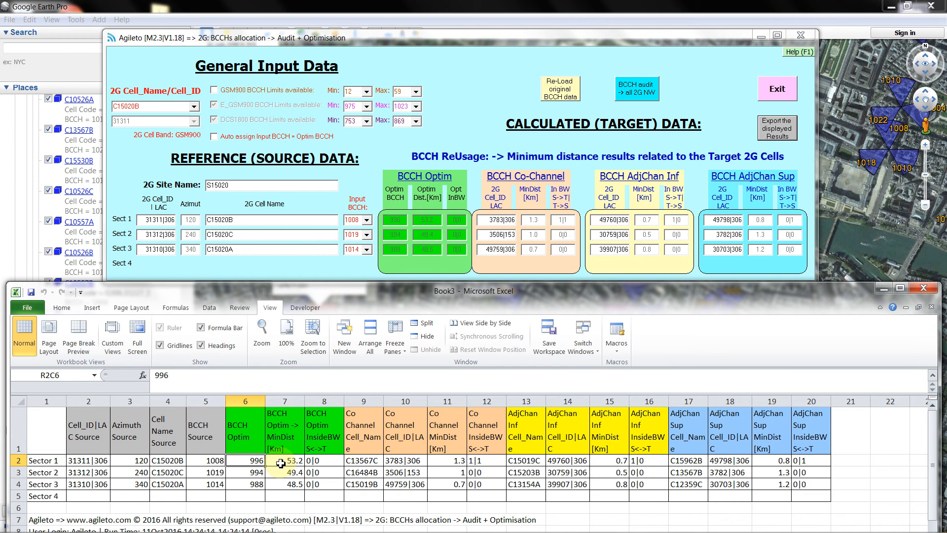
pyautogui.click(286, 460)
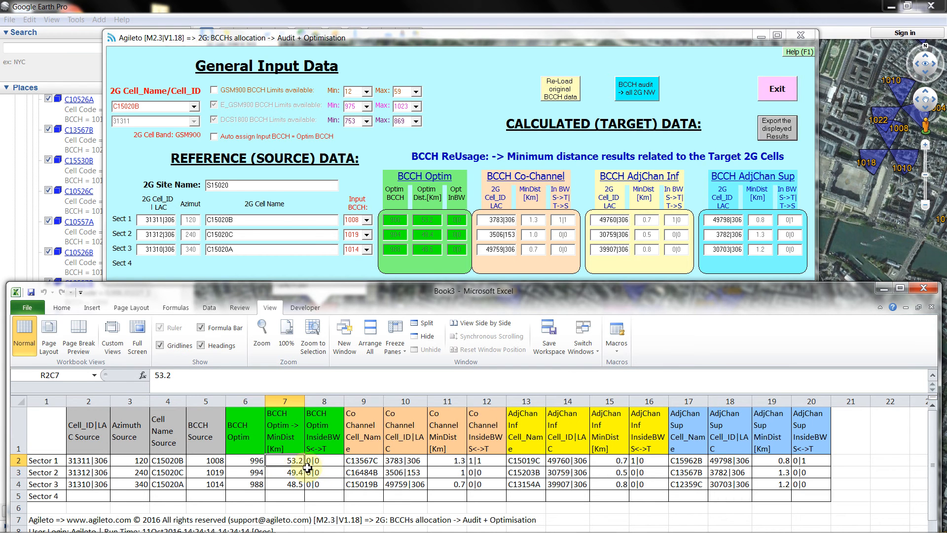
pyautogui.click(205, 460)
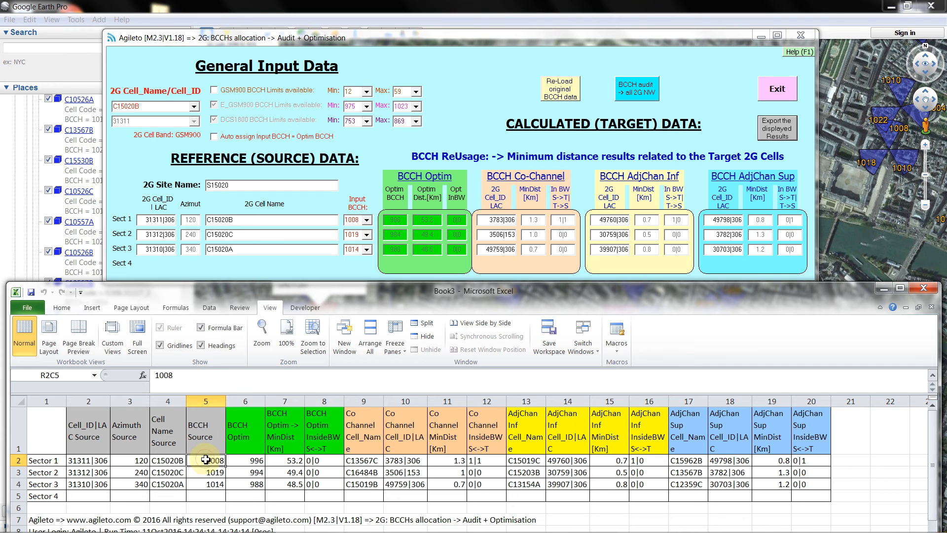
pyautogui.click(251, 461)
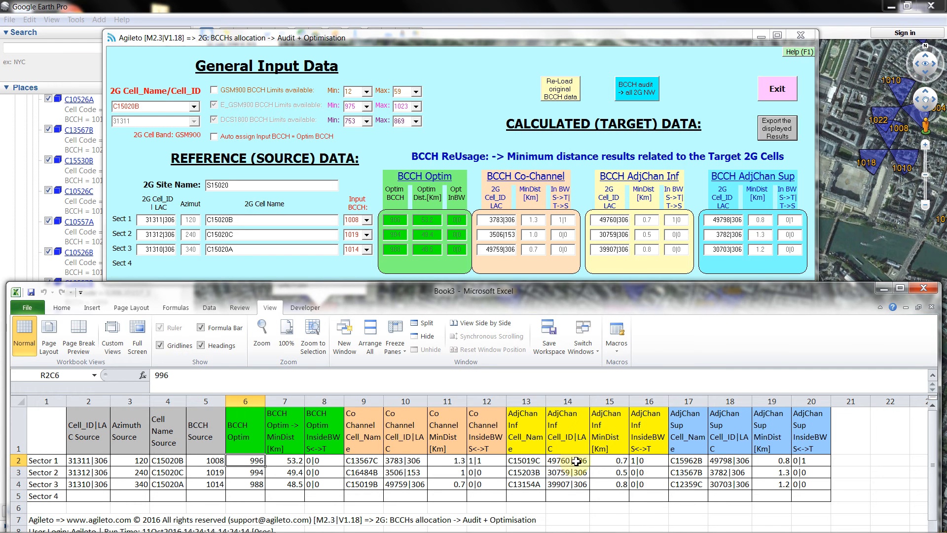
pyautogui.click(522, 463)
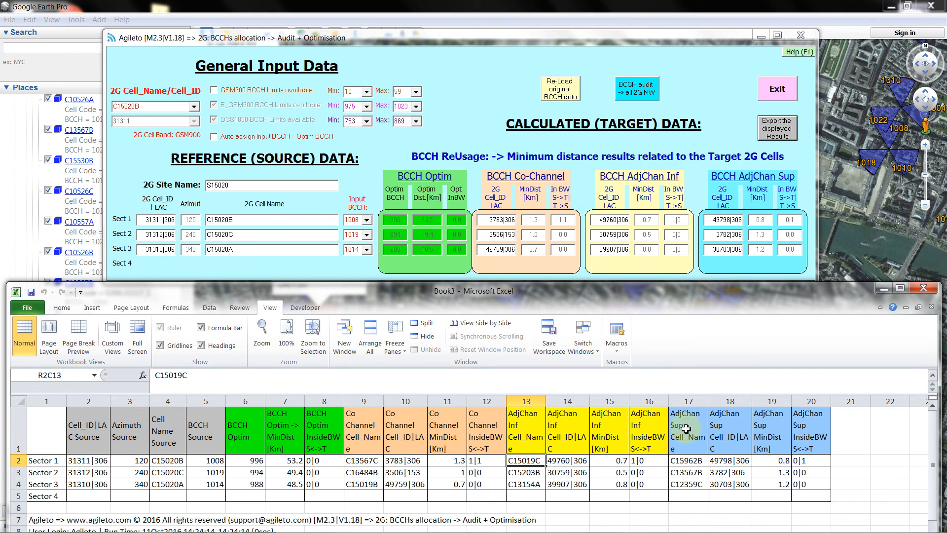
pyautogui.click(689, 461)
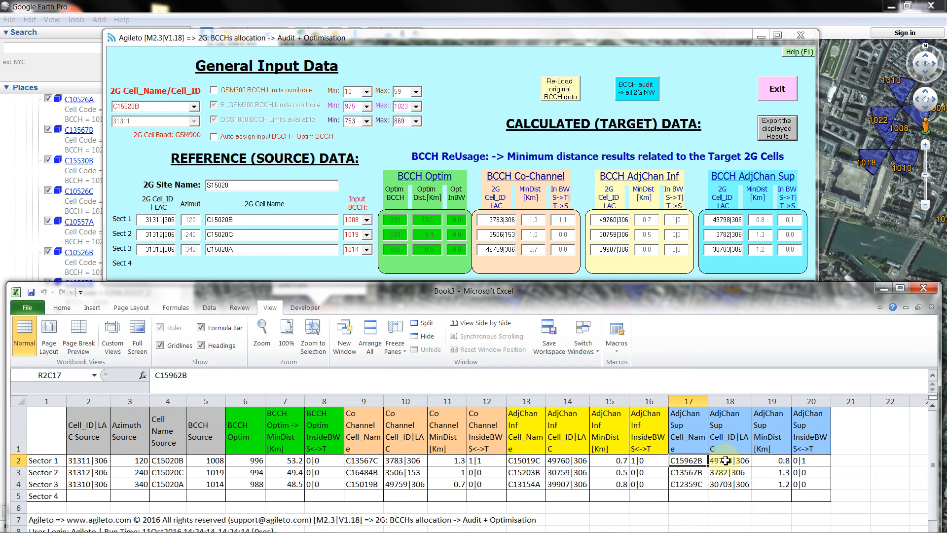
pyautogui.click(725, 463)
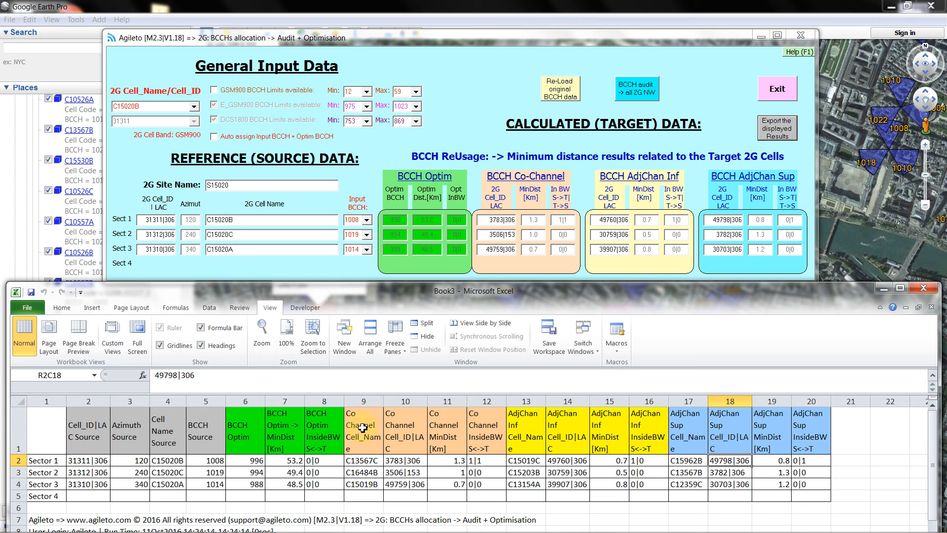
pyautogui.moveTo(211, 460); pyautogui.dragTo(244, 461)
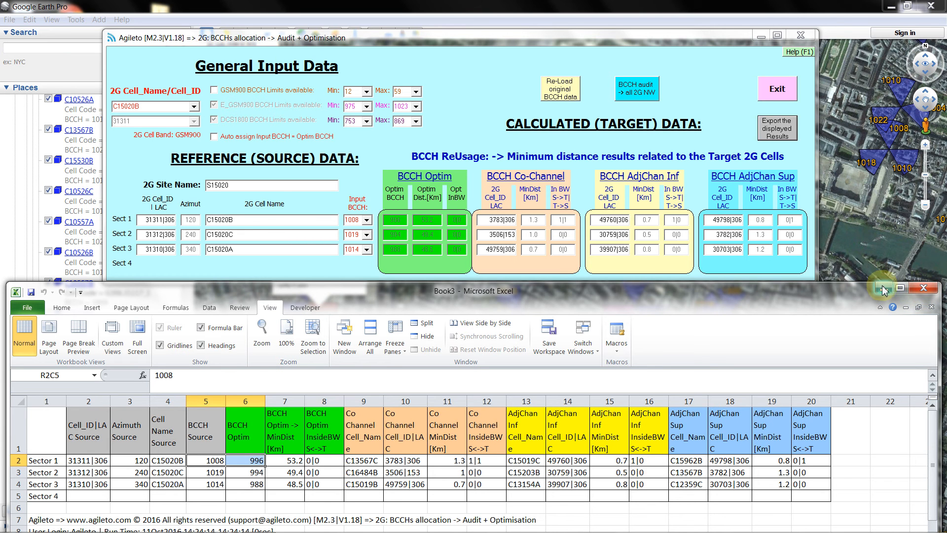
# - Close the exported workbook Book3 without saving and maximize the DEMO_ATT_BCCH_Audit workbook
pyautogui.click(923, 287)
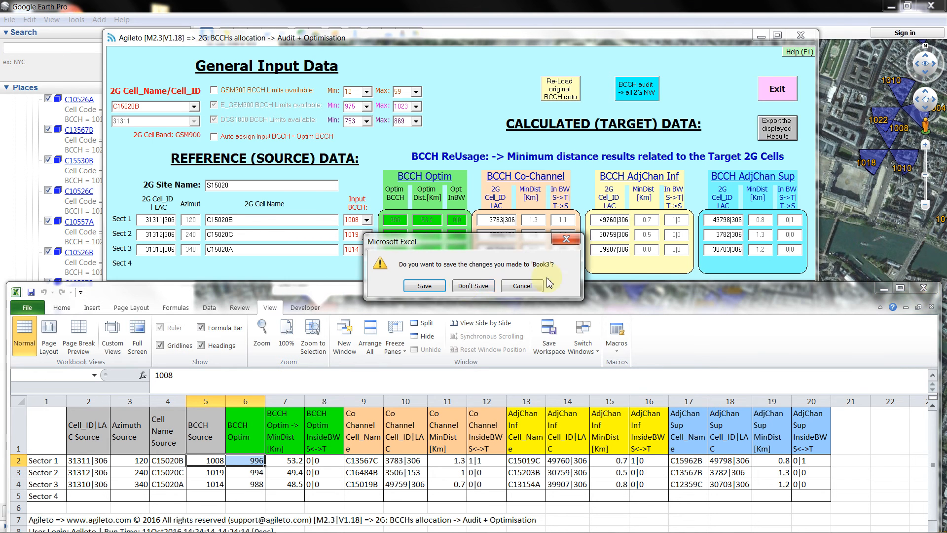
pyautogui.click(466, 286)
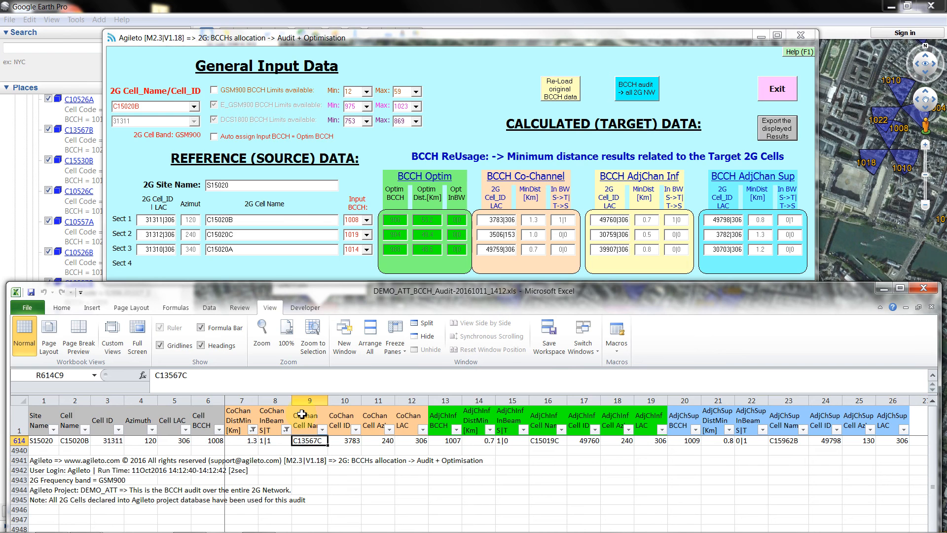
pyautogui.doubleClick(294, 291)
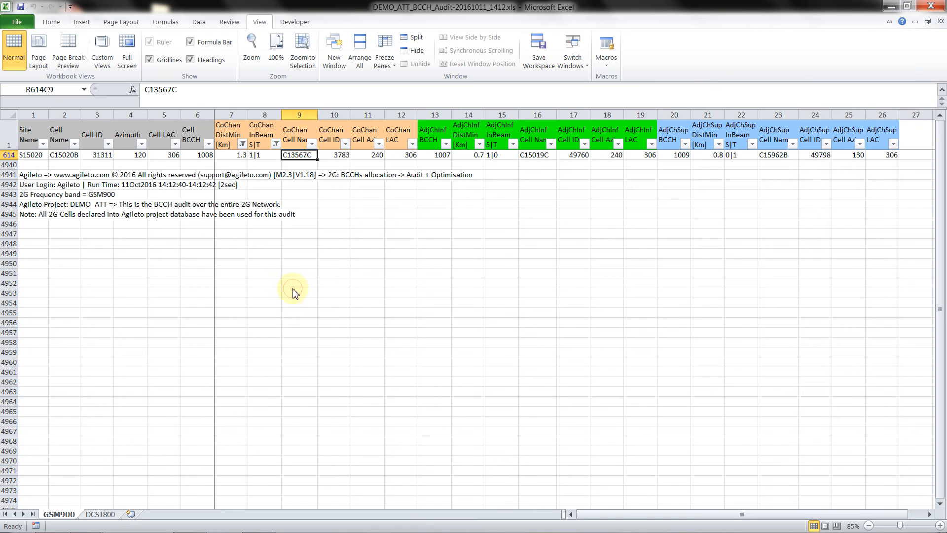
# - Reset the CoChan InBeam S|T and CoChan DistMin [Km] filters on the GSM900 sheet to select all values
pyautogui.click(279, 144)
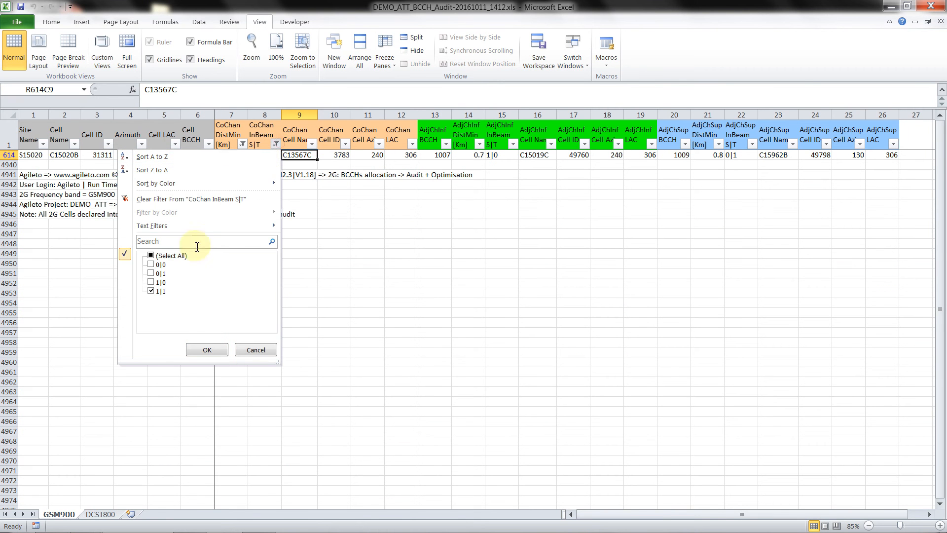
pyautogui.click(168, 256)
pyautogui.click(199, 353)
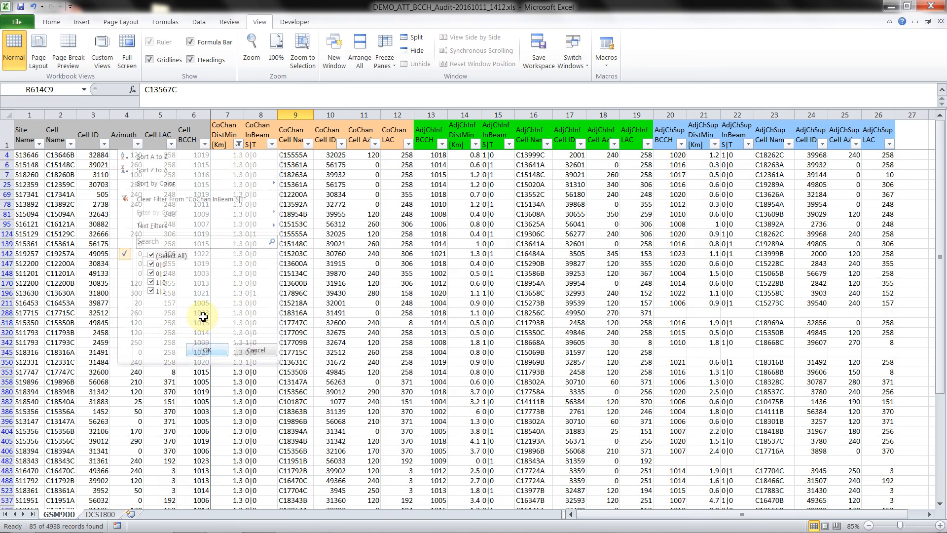
pyautogui.click(239, 144)
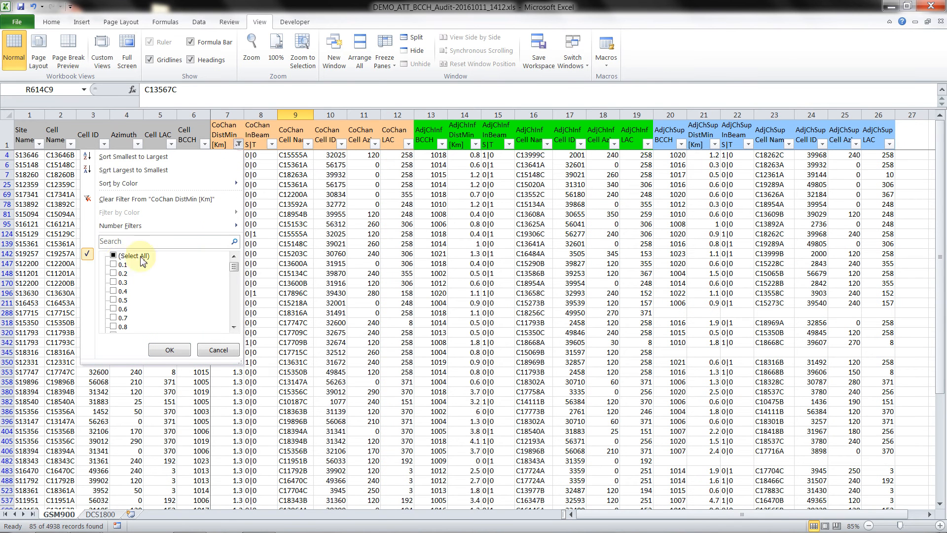
pyautogui.click(119, 256)
pyautogui.click(168, 350)
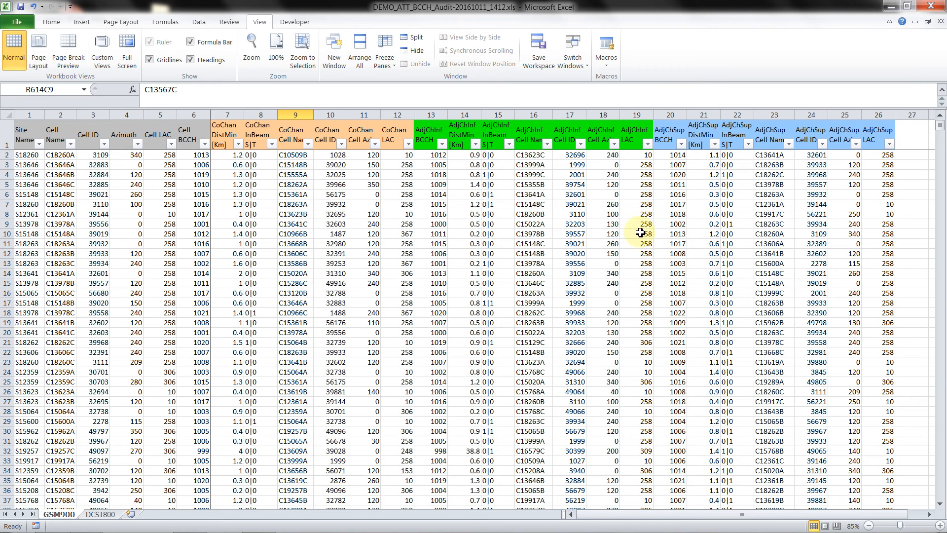
# - Filter the CoChan InBeam S|T column on the DCS1800 sheet to show only the value 1|1
pyautogui.click(100, 514)
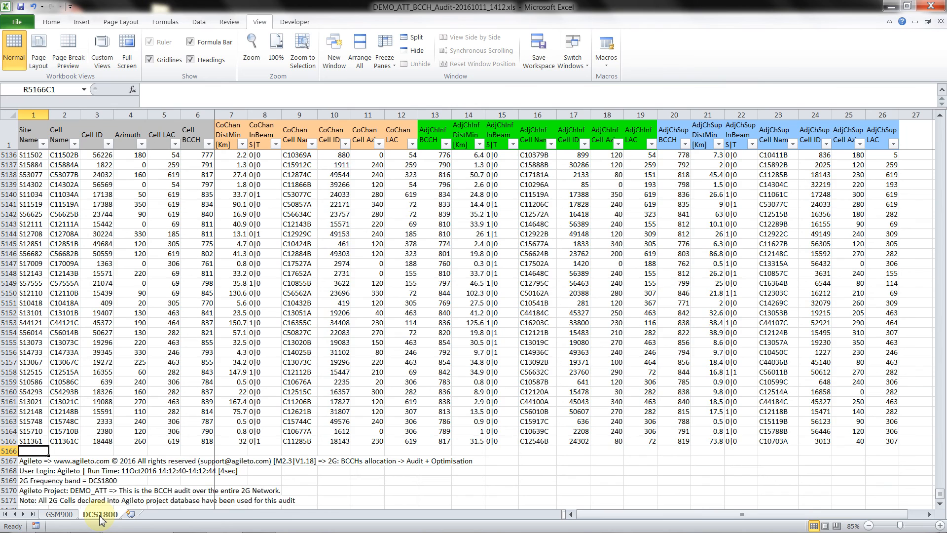
pyautogui.scroll(13, 128, 470)
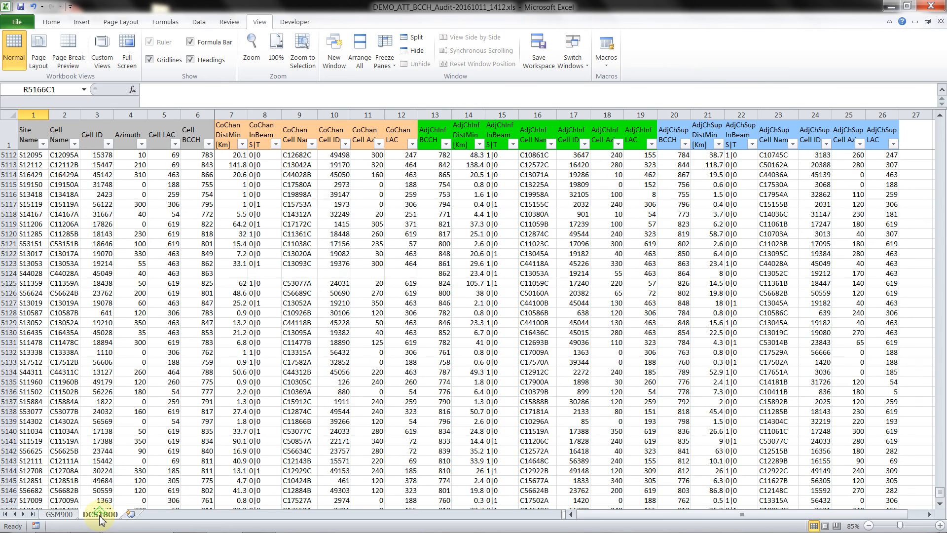
pyautogui.click(275, 144)
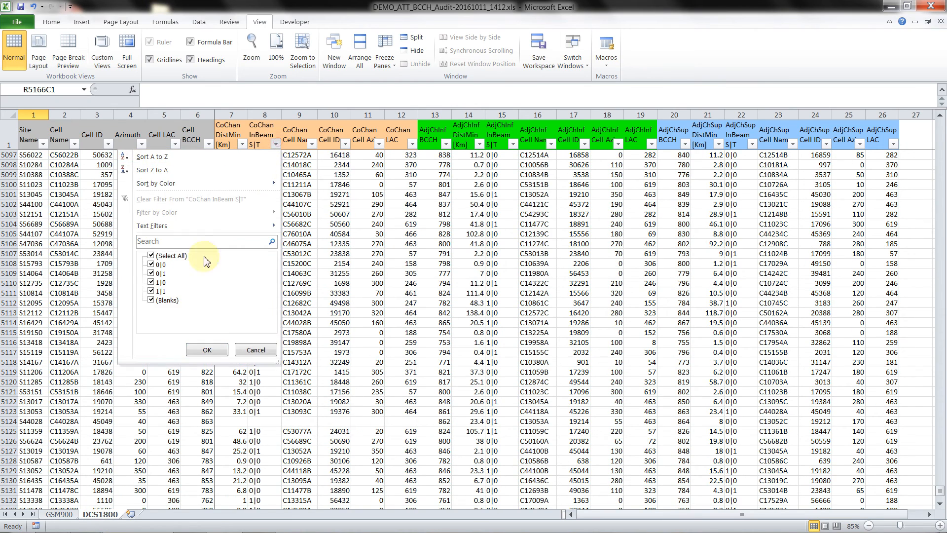
pyautogui.click(151, 256)
pyautogui.click(151, 300)
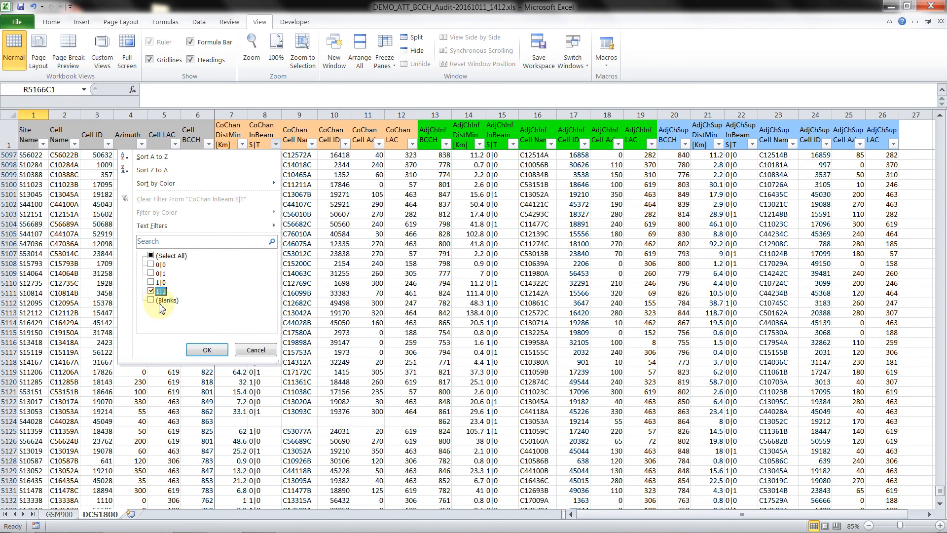
pyautogui.click(207, 350)
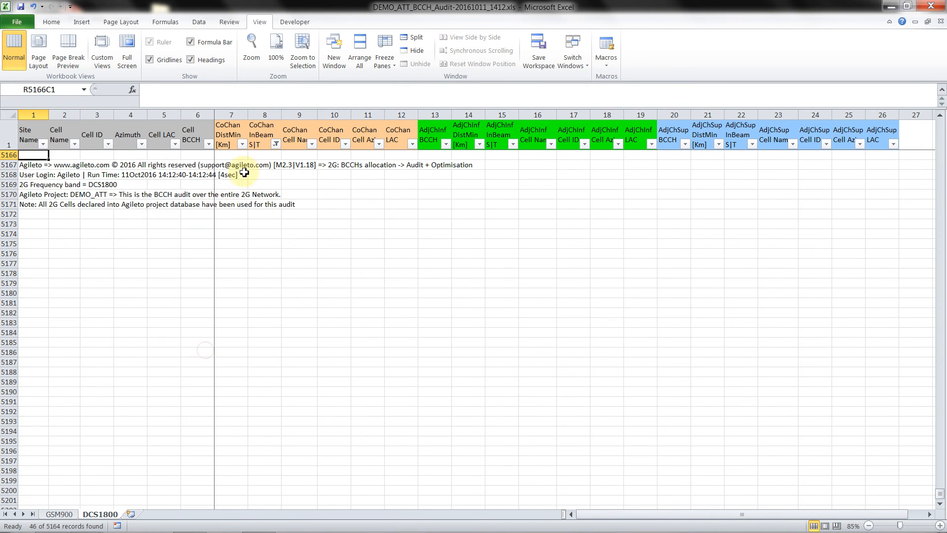
# - Filter the CoChan DistMin [Km] column on the DCS1800 sheet to show only the value 1
pyautogui.scroll(7, 239, 179)
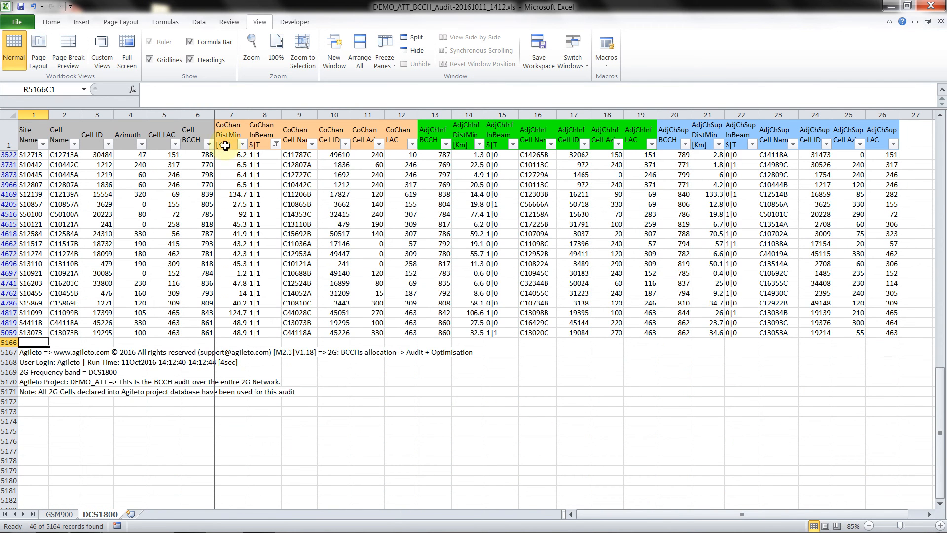
pyautogui.click(242, 143)
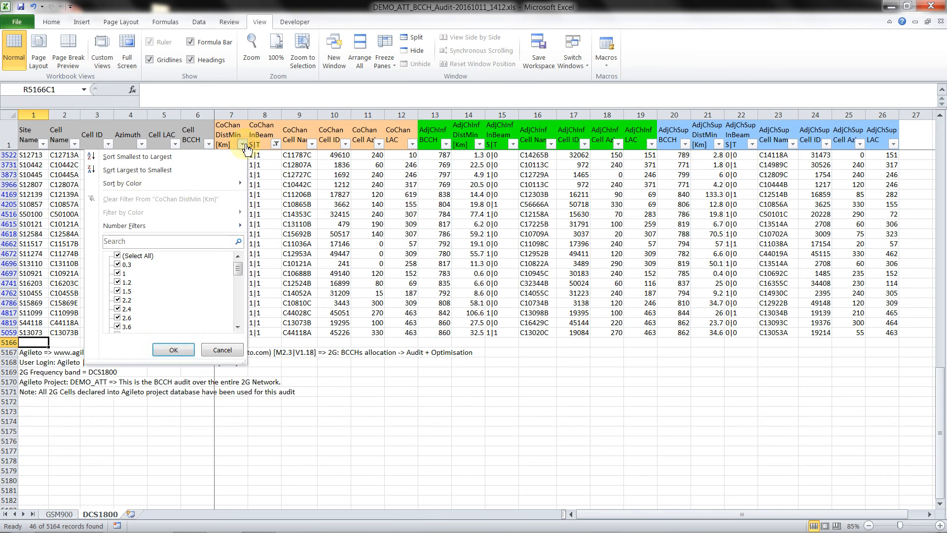
pyautogui.click(118, 256)
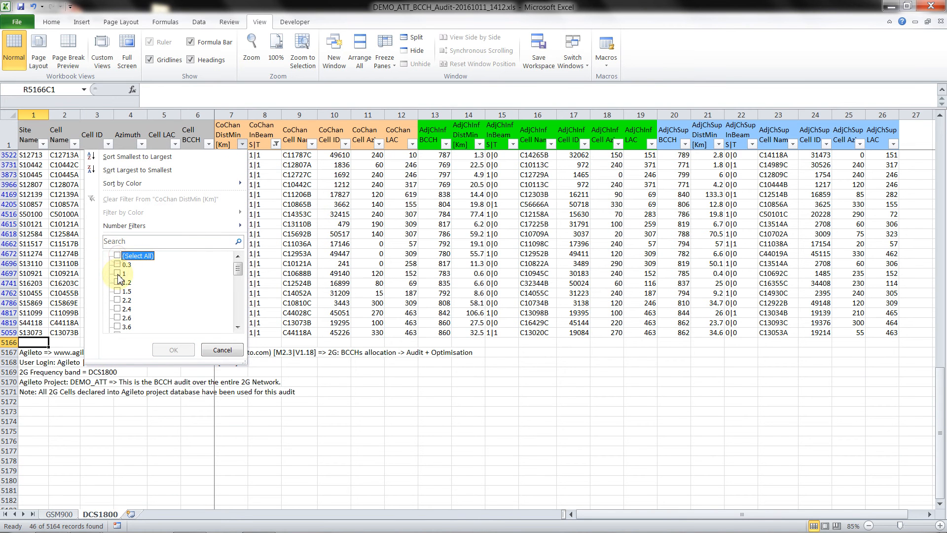
pyautogui.click(117, 274)
pyautogui.click(174, 350)
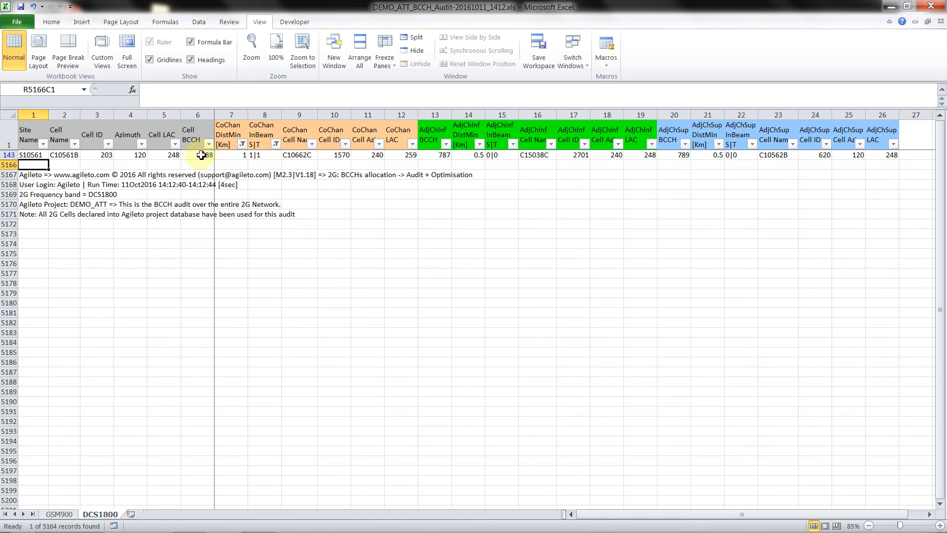
# - Copy the source cell name C10561B from the filtered row and switch to Google Earth, minimizing the Agileto form
pyautogui.click(66, 155)
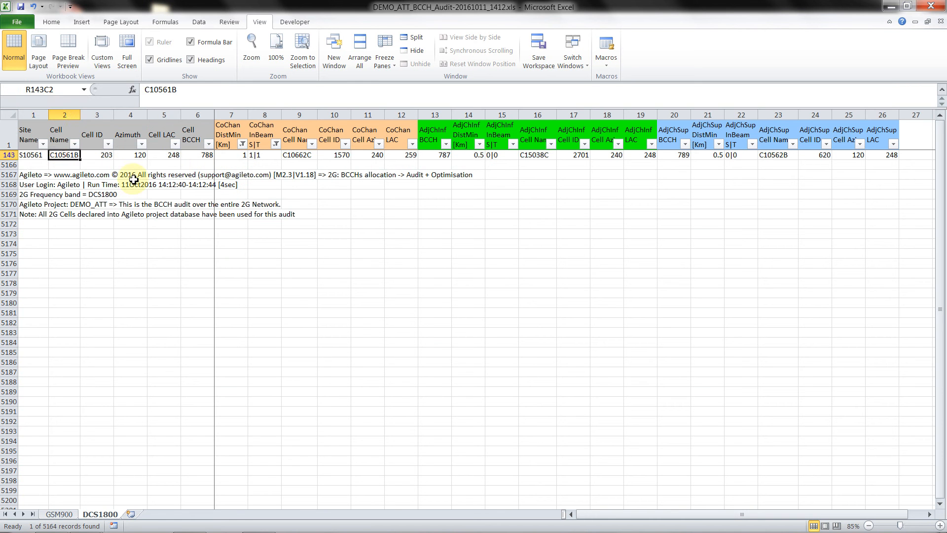
pyautogui.hotkey('ctrl', 'c')
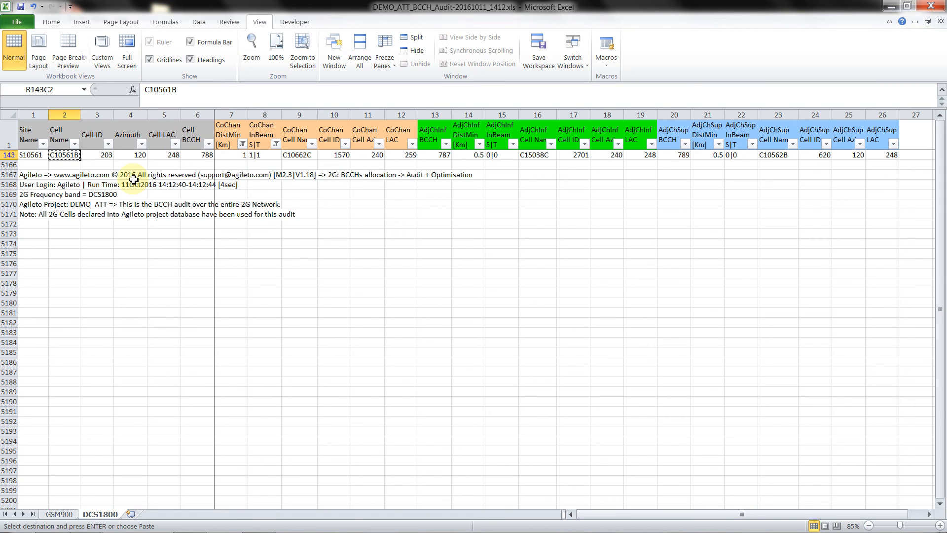
pyautogui.click(891, 8)
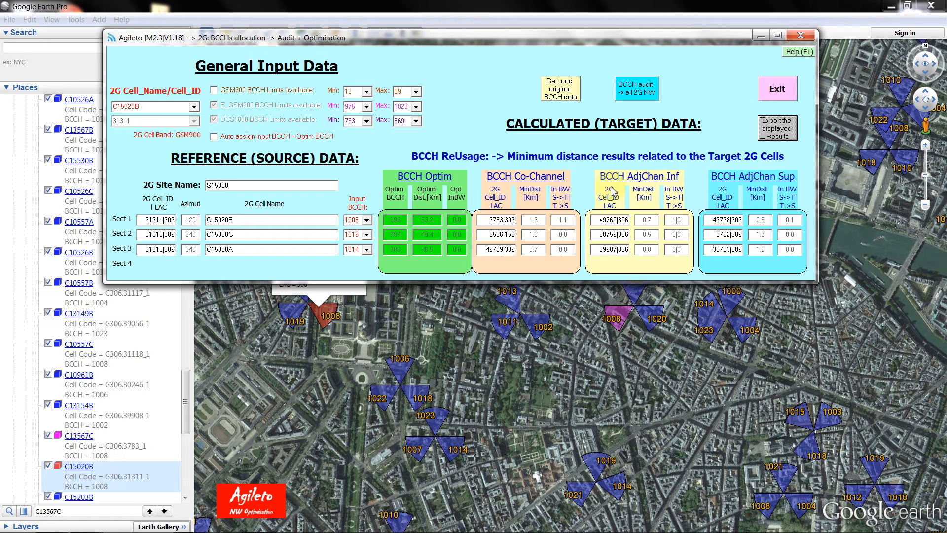
pyautogui.click(761, 36)
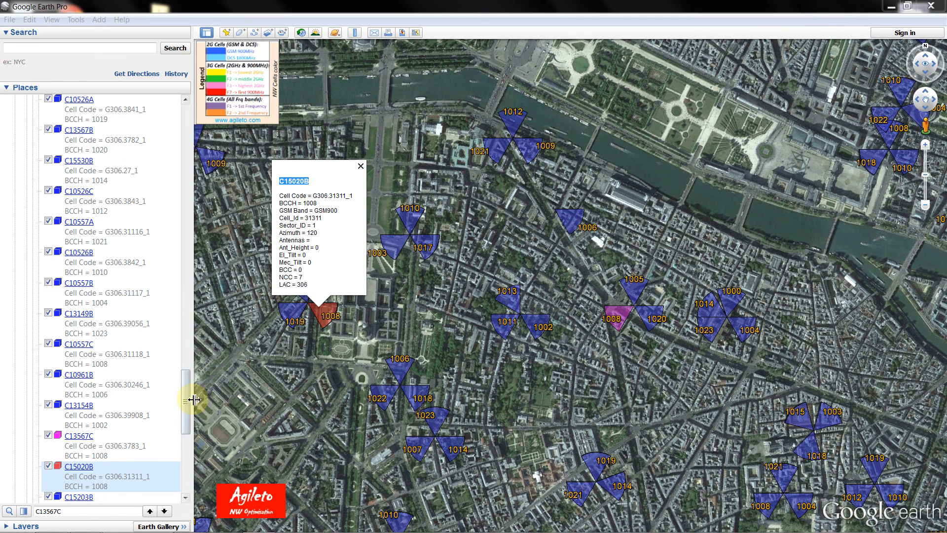
# - Search the Places list for the copied cell name C10561B, replacing the previous search text
pyautogui.moveTo(184, 405); pyautogui.dragTo(185, 130)
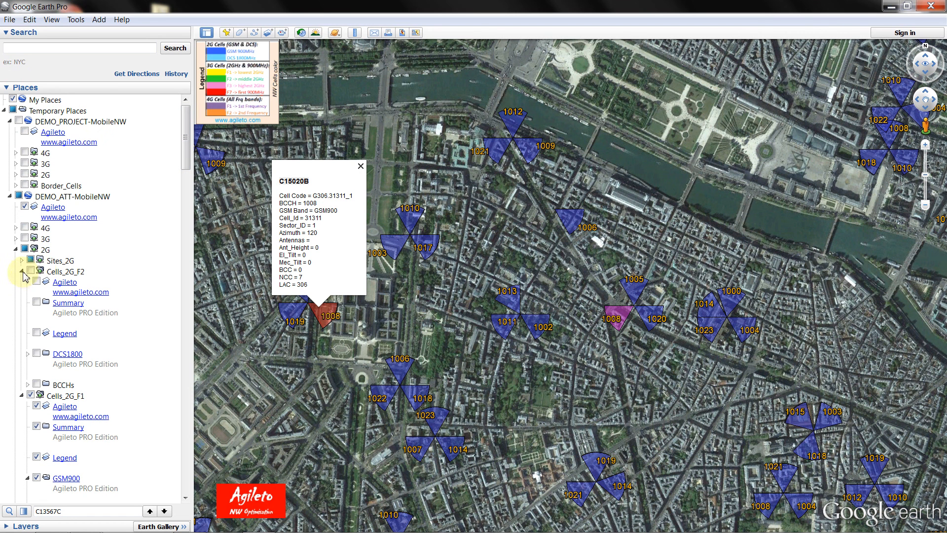
pyautogui.click(23, 272)
pyautogui.moveTo(68, 509); pyautogui.dragTo(27, 510)
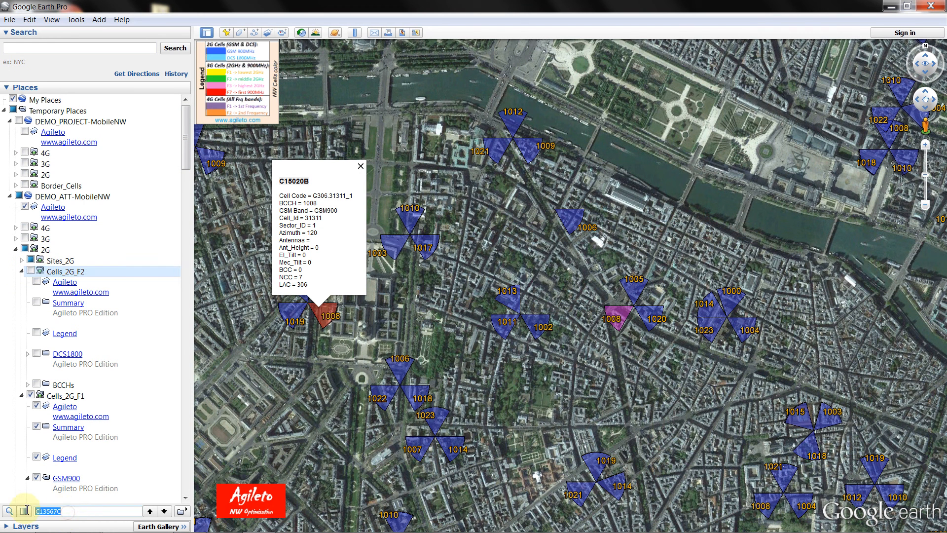
pyautogui.hotkey('ctrl', 'v')
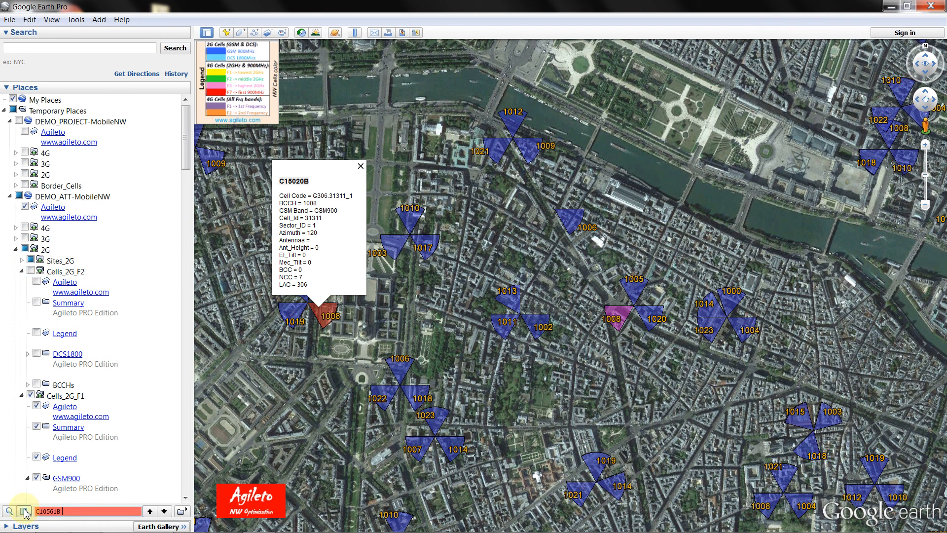
pyautogui.click(23, 511)
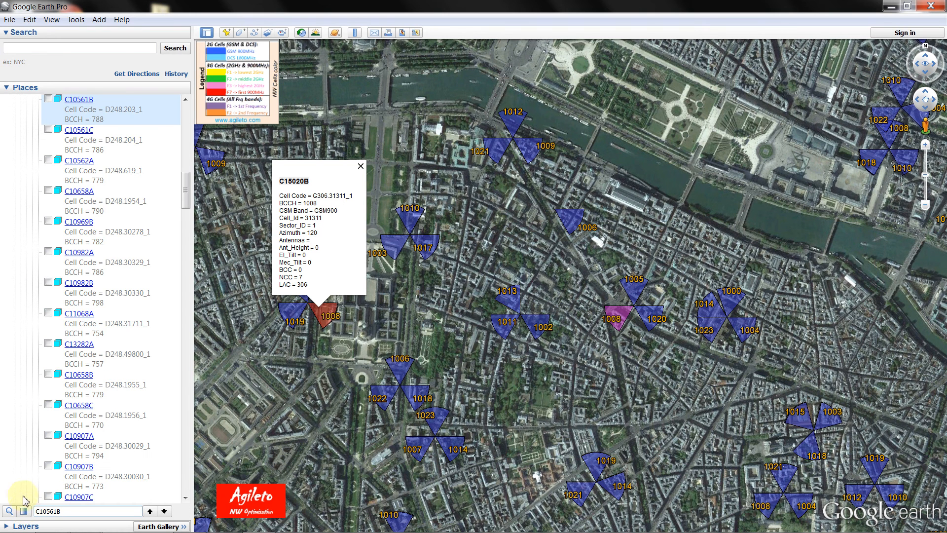
# - Show the Cells_2G_F2 layer of DEMO_ATT-MobileNW on the map, then collapse and hide the Cells_2G_F1 layer
pyautogui.moveTo(186, 190); pyautogui.dragTo(192, 129)
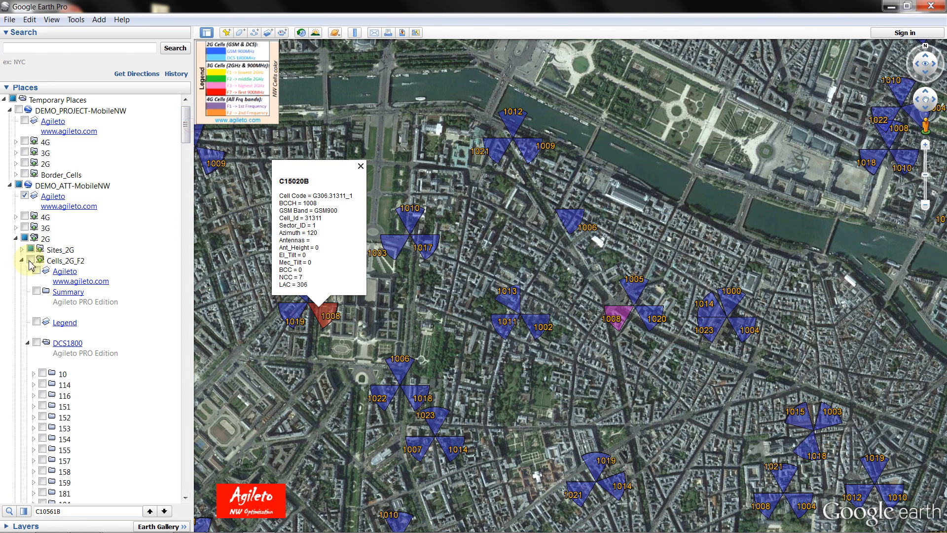
pyautogui.click(33, 261)
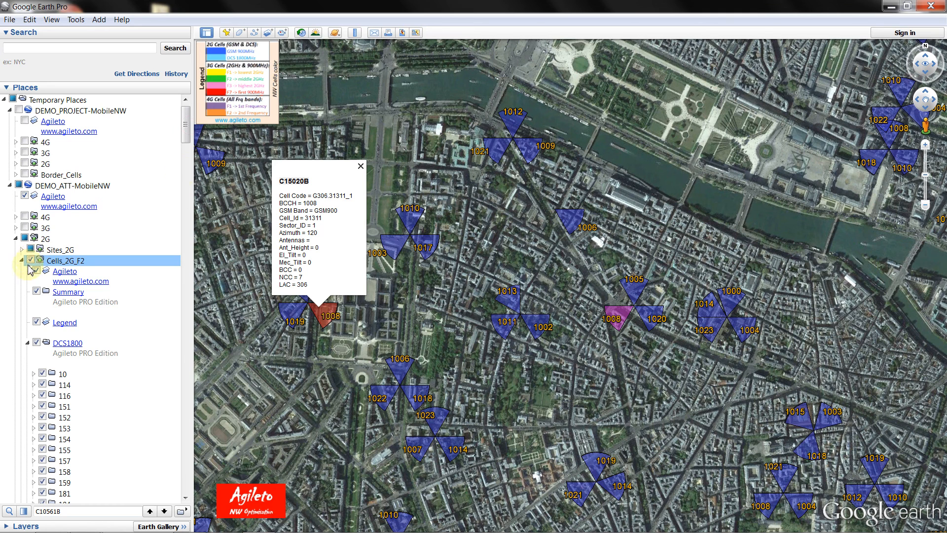
pyautogui.moveTo(185, 131); pyautogui.dragTo(183, 307)
pyautogui.scroll(-5, 186, 189)
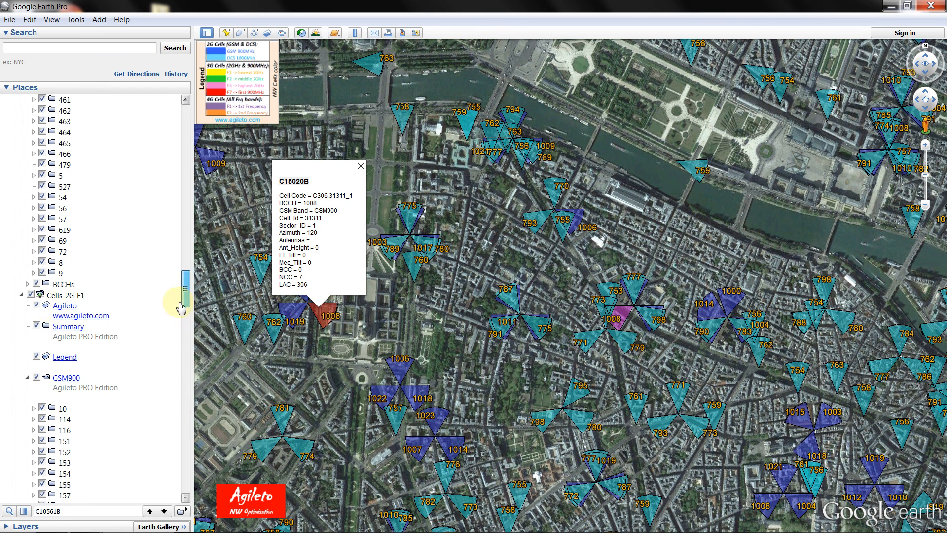
pyautogui.click(21, 295)
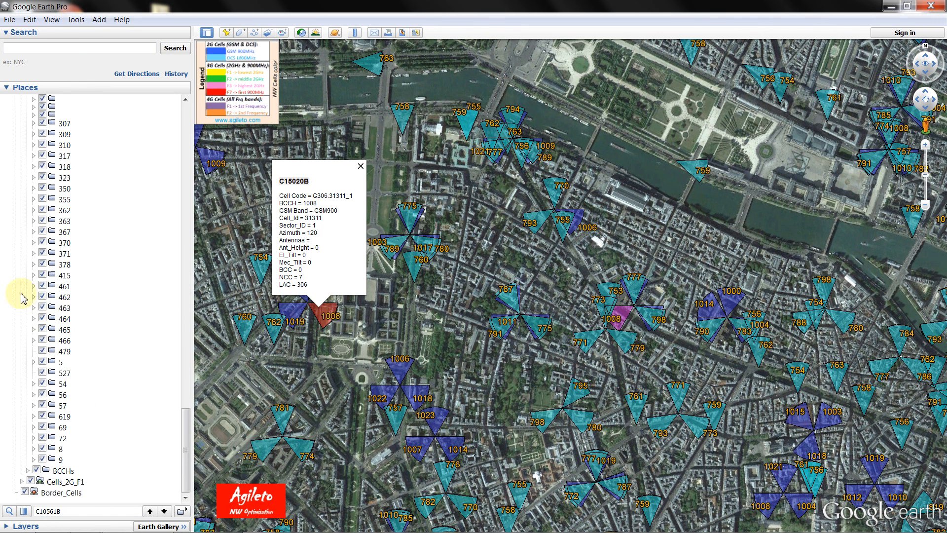
pyautogui.click(31, 493)
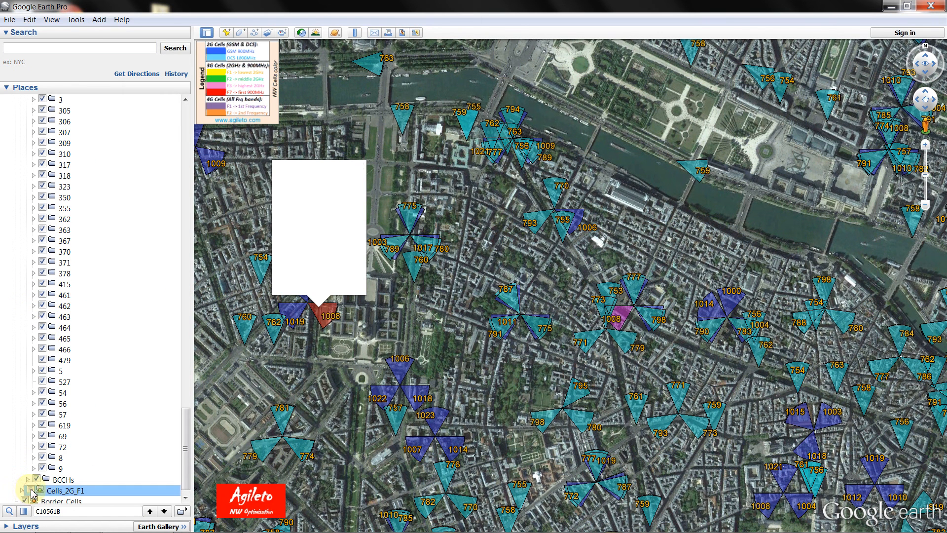
pyautogui.click(31, 490)
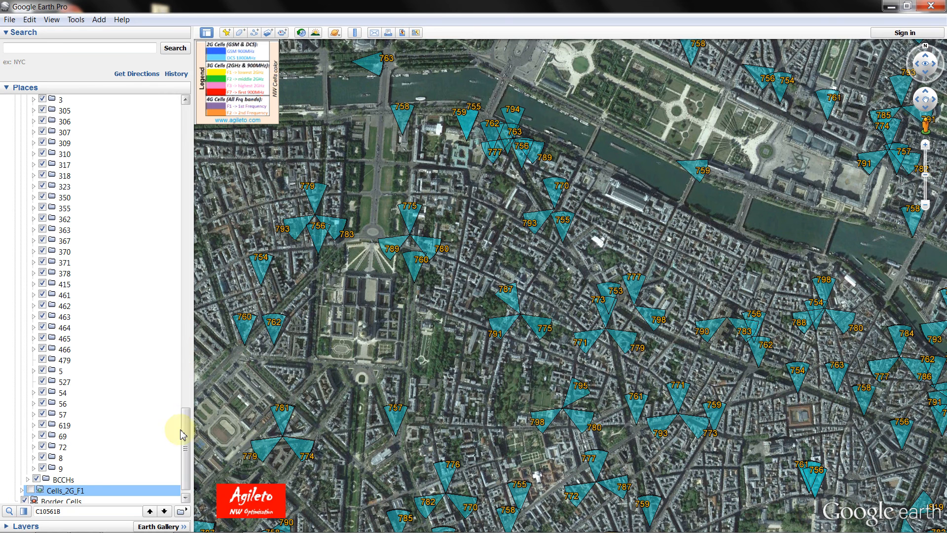
# - Find C10561B again in Places, fly to it, and open its information balloon on the map among the neighbouring sectors
pyautogui.click(164, 511)
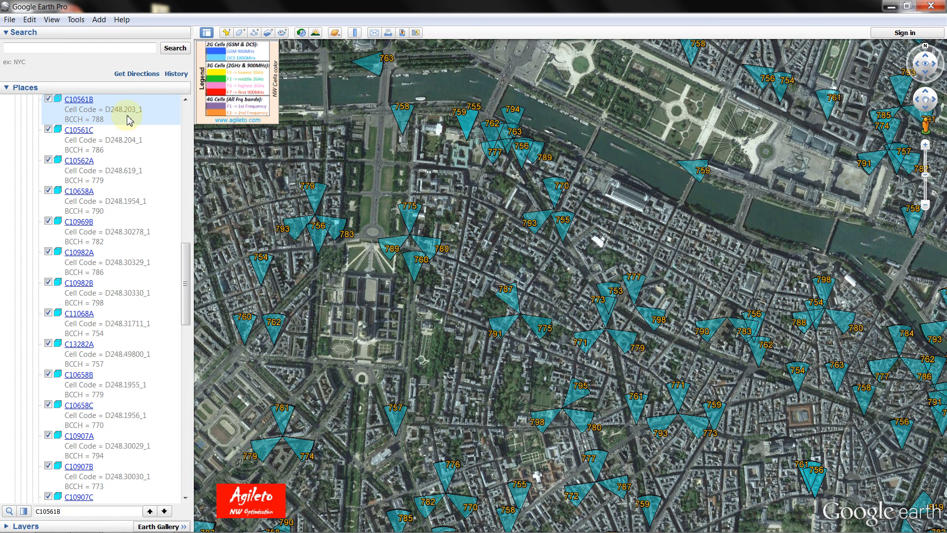
pyautogui.click(85, 100)
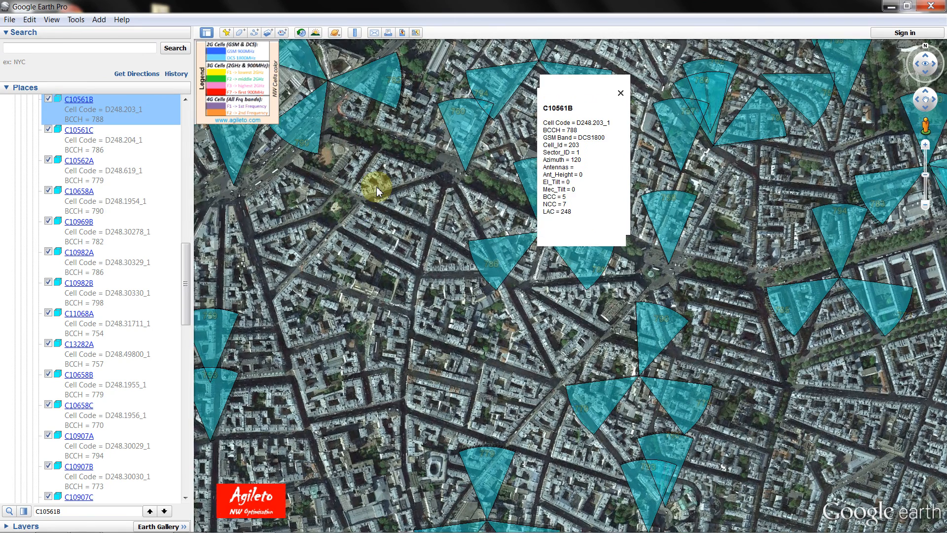
pyautogui.scroll(-5, 620, 323)
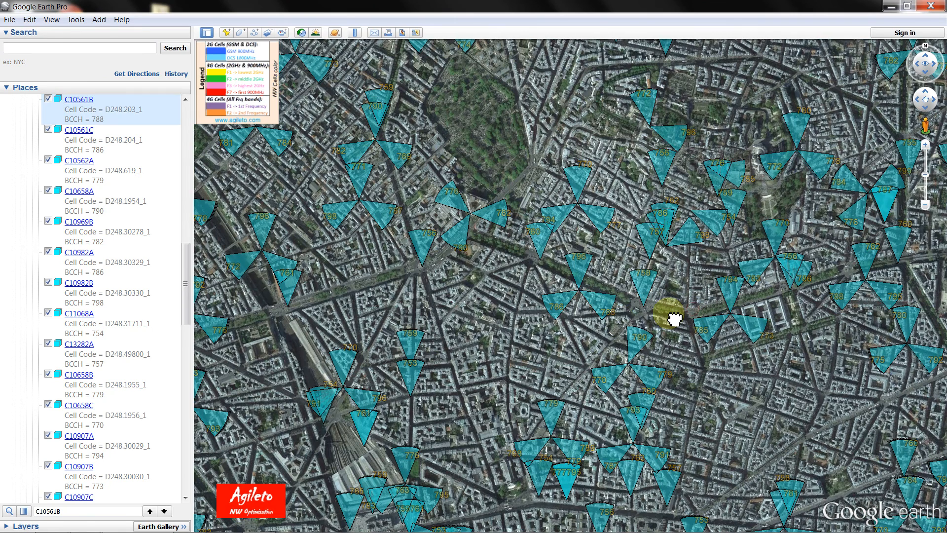
pyautogui.moveTo(673, 318); pyautogui.dragTo(412, 317)
pyautogui.click(411, 318)
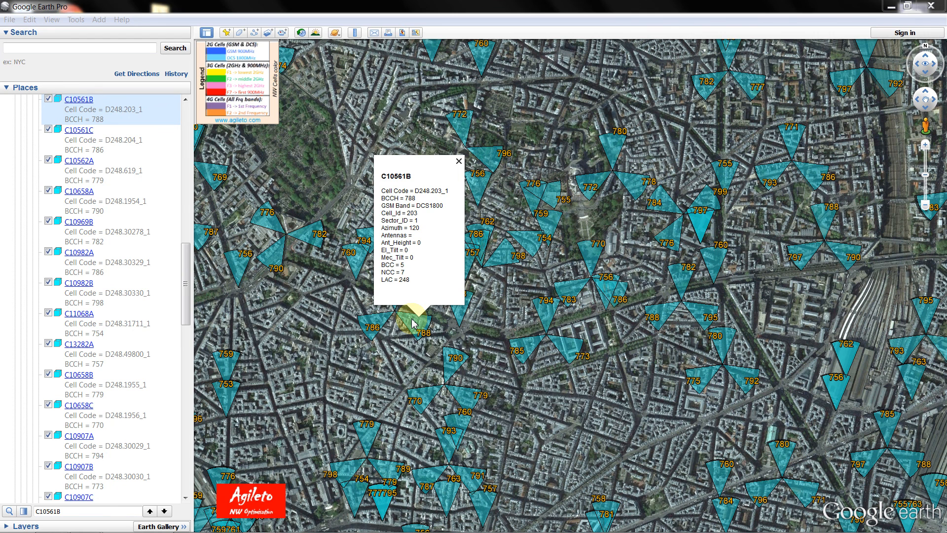
# - Change the area color of the C10561B sector polygon to red
pyautogui.rightClick(411, 318)
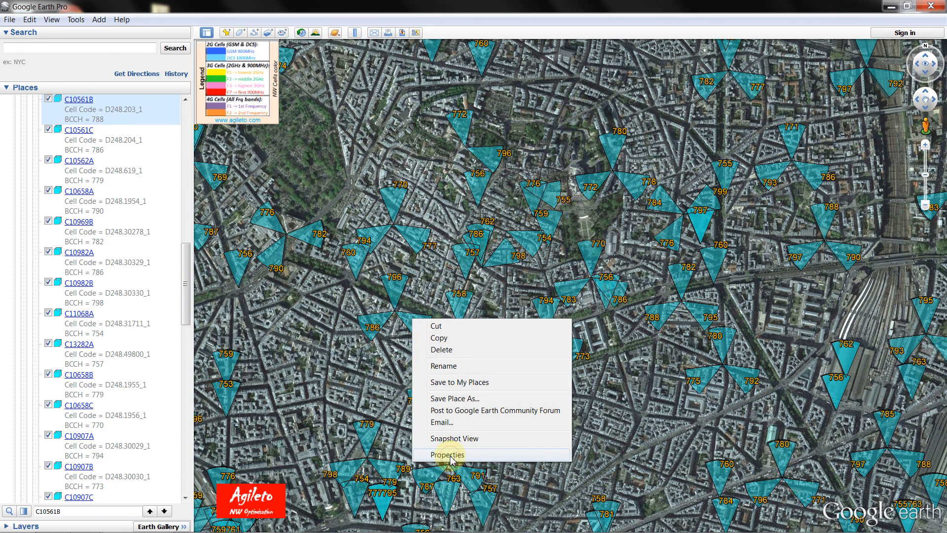
pyautogui.click(448, 454)
pyautogui.click(104, 79)
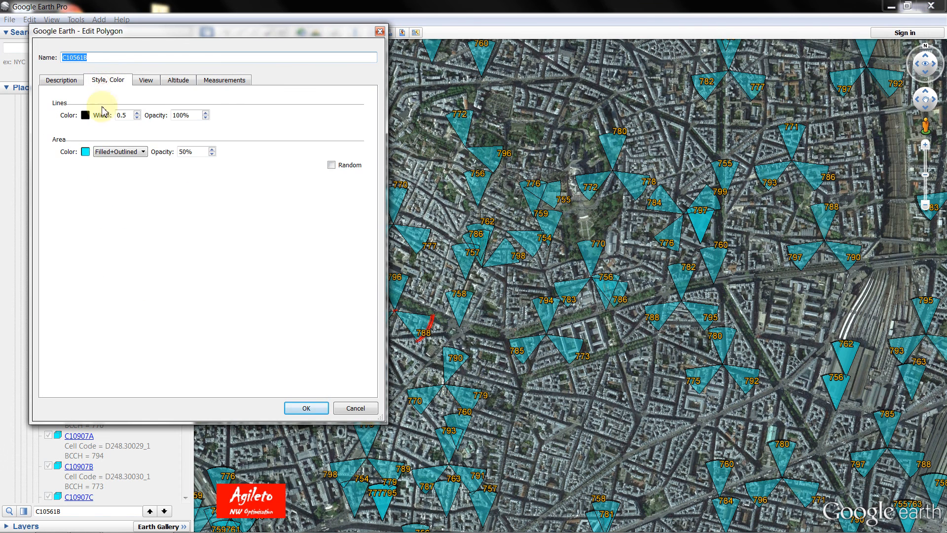
pyautogui.click(86, 151)
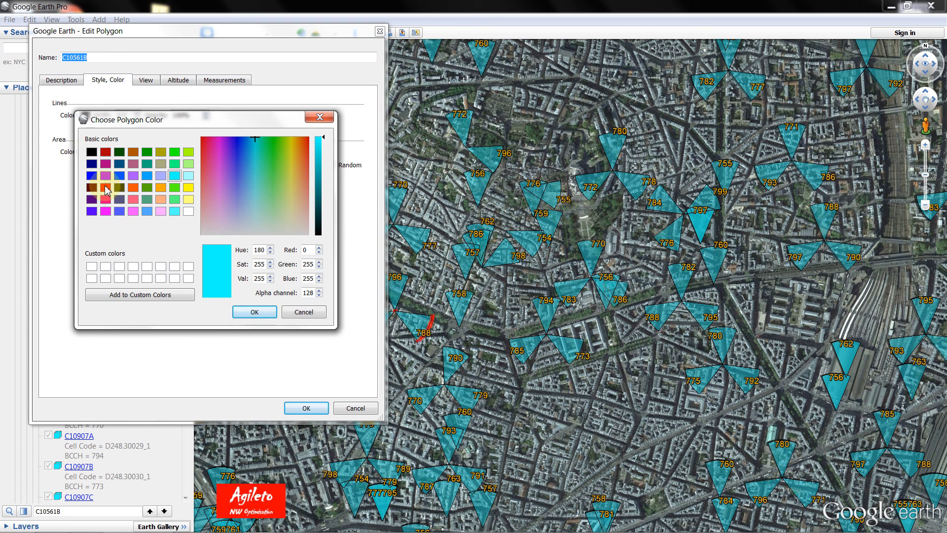
pyautogui.click(105, 187)
pyautogui.click(254, 312)
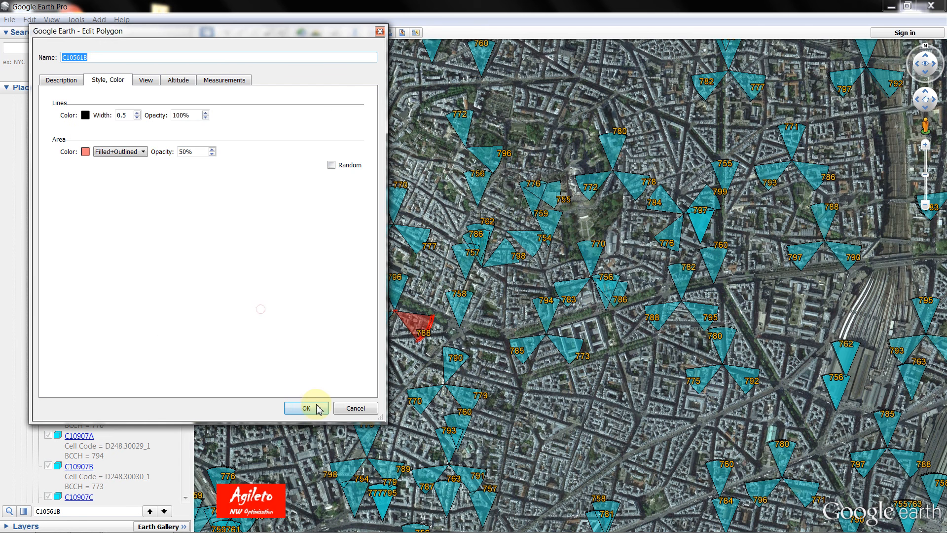
pyautogui.click(311, 409)
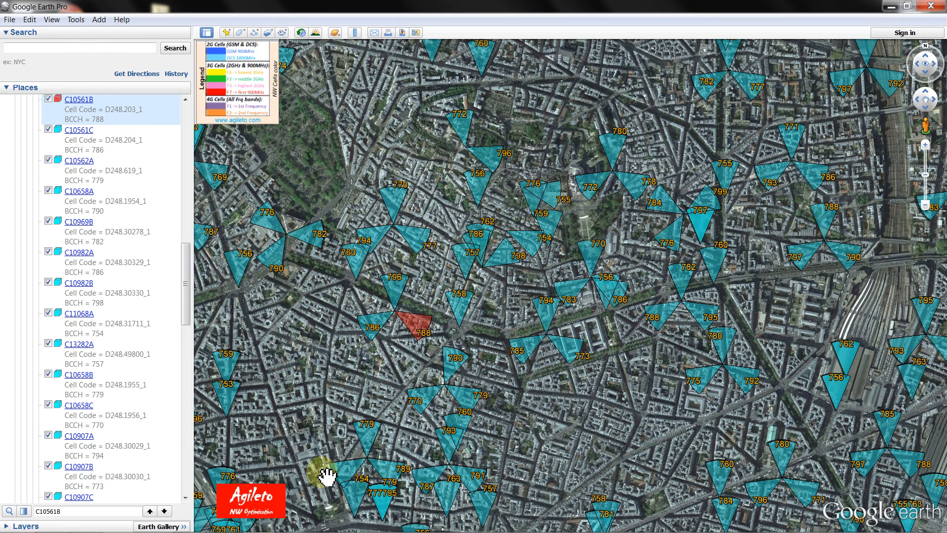
# - Switch to the DEMO_ATT_BCCH_Audit workbook in Excel and copy the co-channel cell name C10662C from the filtered row
pyautogui.click(197, 524)
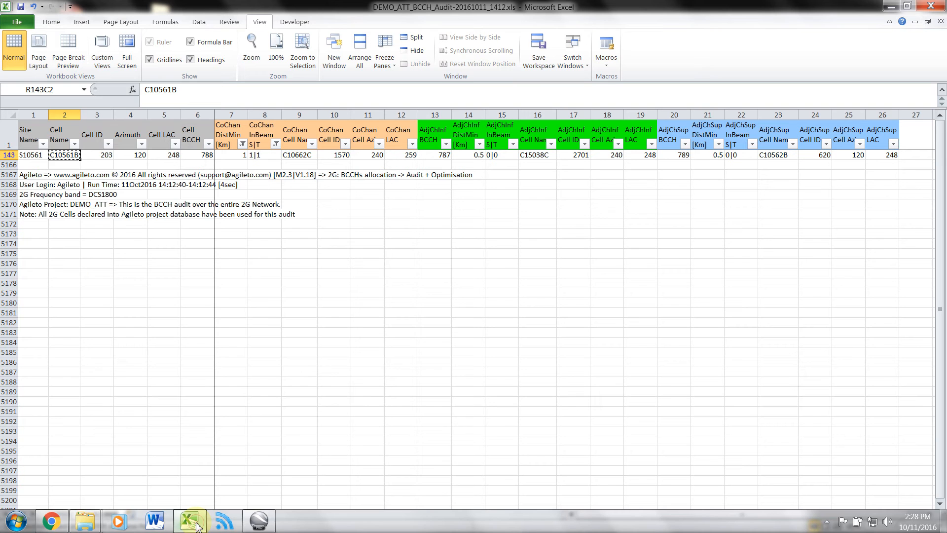
pyautogui.click(297, 155)
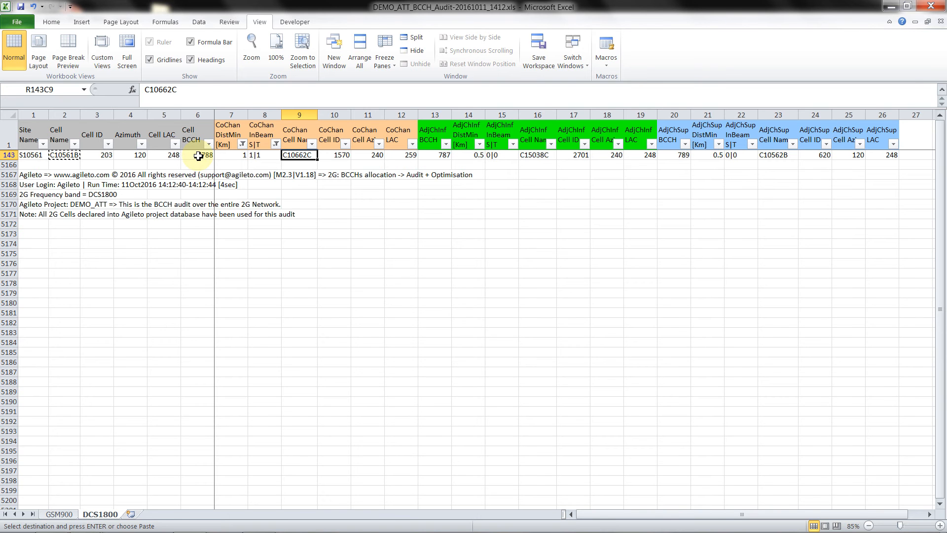
pyautogui.hotkey('ctrl', 'c')
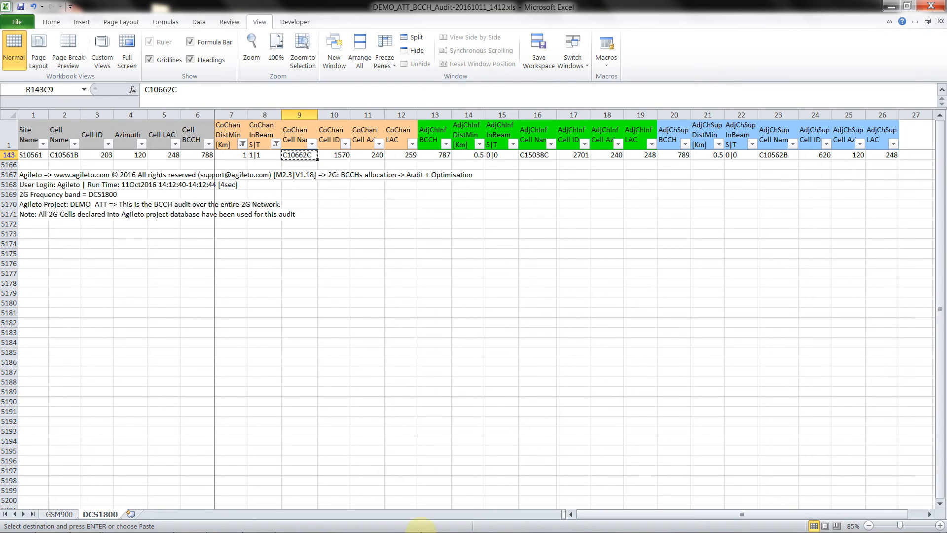
# - Switch to Google Earth, find C10662C in Places and fly to it on the map
pyautogui.click(258, 524)
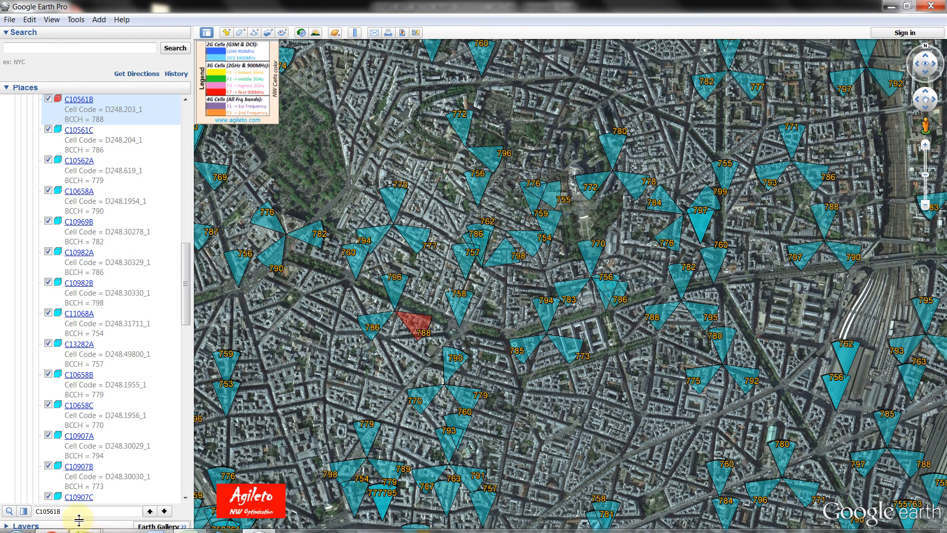
pyautogui.doubleClick(37, 511)
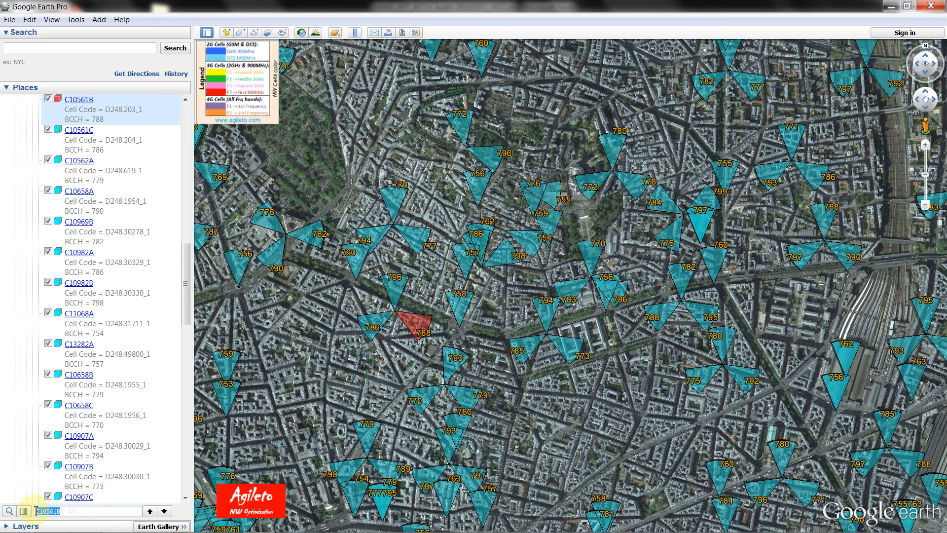
pyautogui.hotkey('ctrl', 'v')
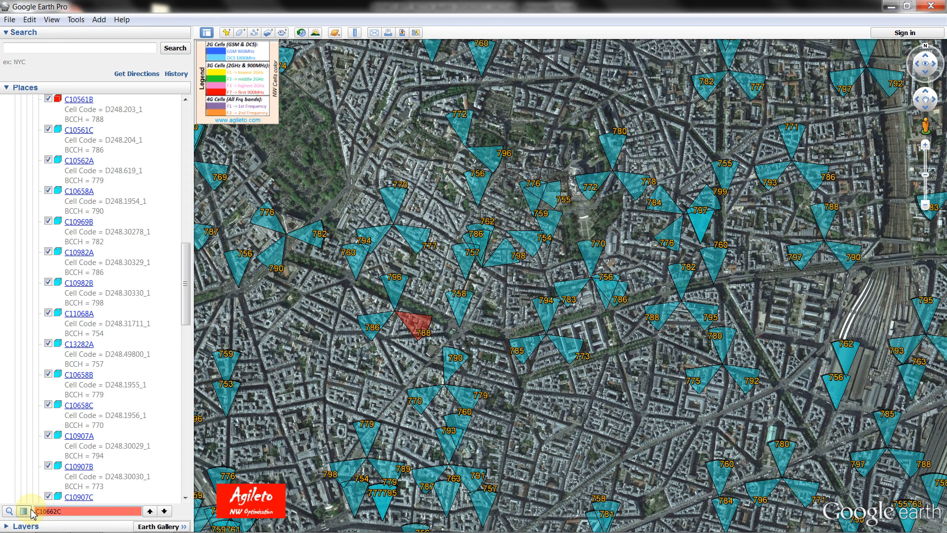
pyautogui.press('Return')
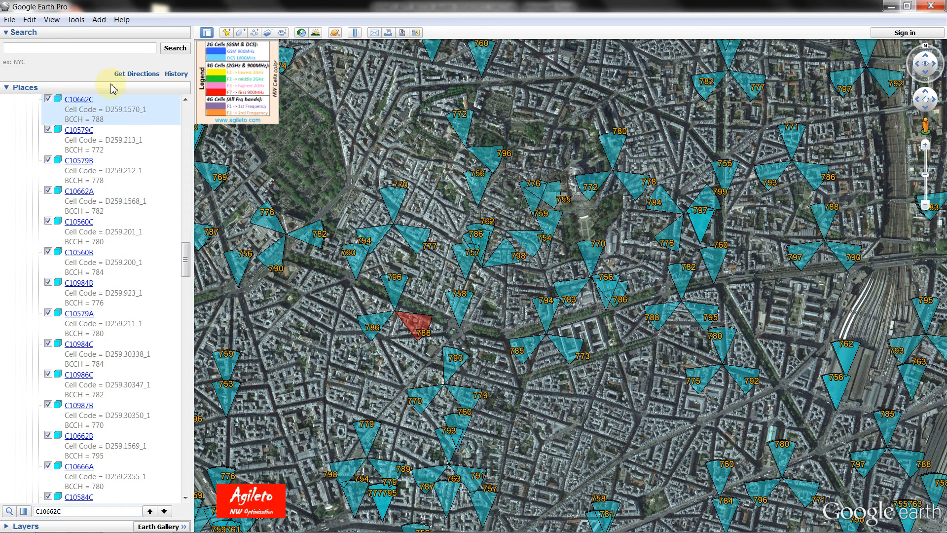
pyautogui.click(87, 101)
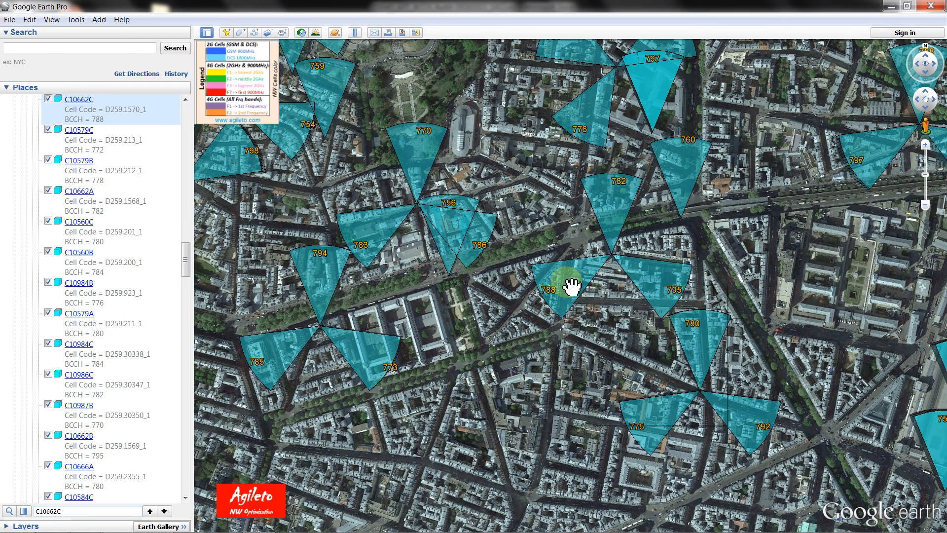
# - Change the area color of the C10662C sector polygon to magenta and show it on the map together with the red C10561B sector
pyautogui.rightClick(572, 286)
pyautogui.click(599, 419)
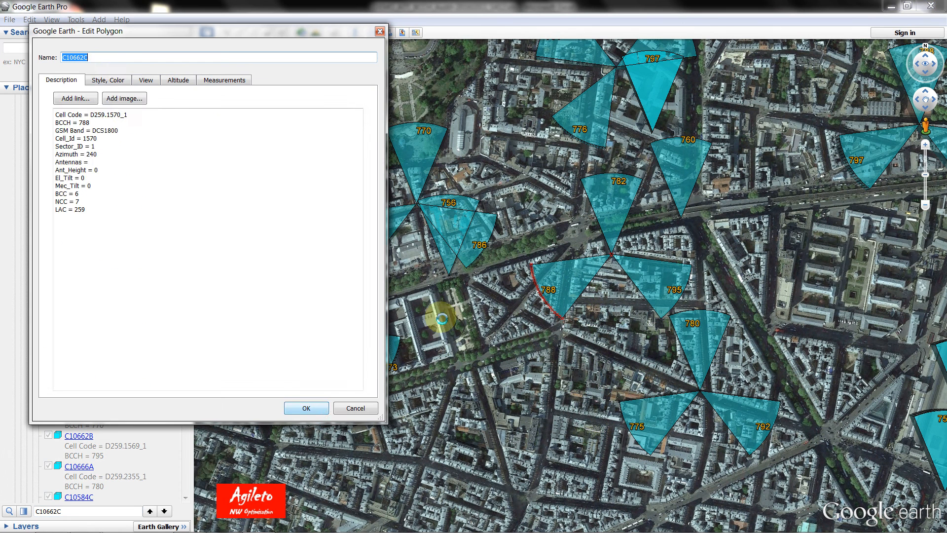
pyautogui.click(105, 80)
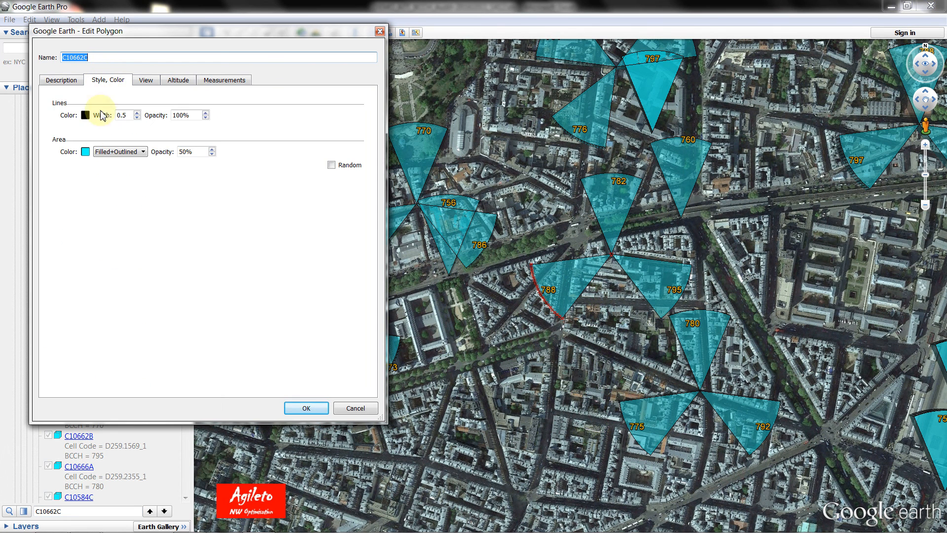
pyautogui.click(85, 151)
pyautogui.click(105, 210)
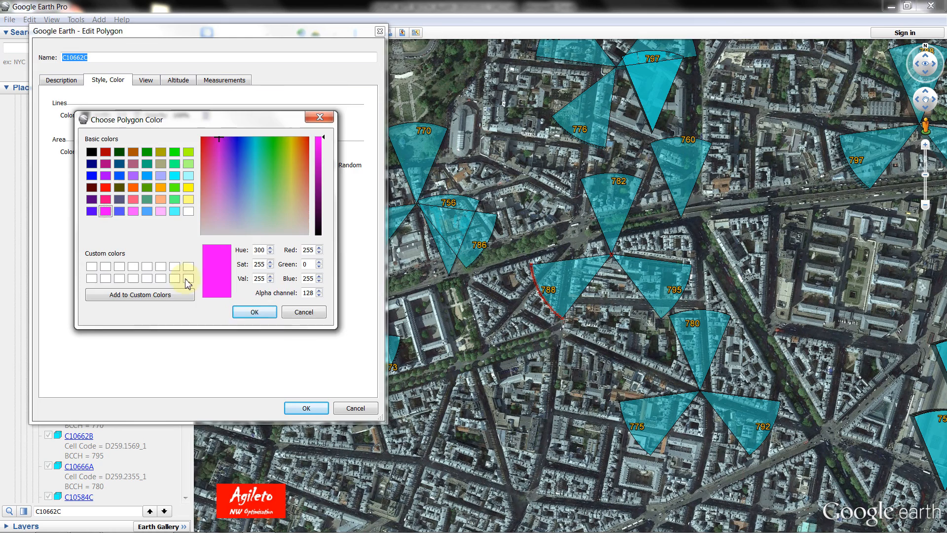
pyautogui.click(252, 312)
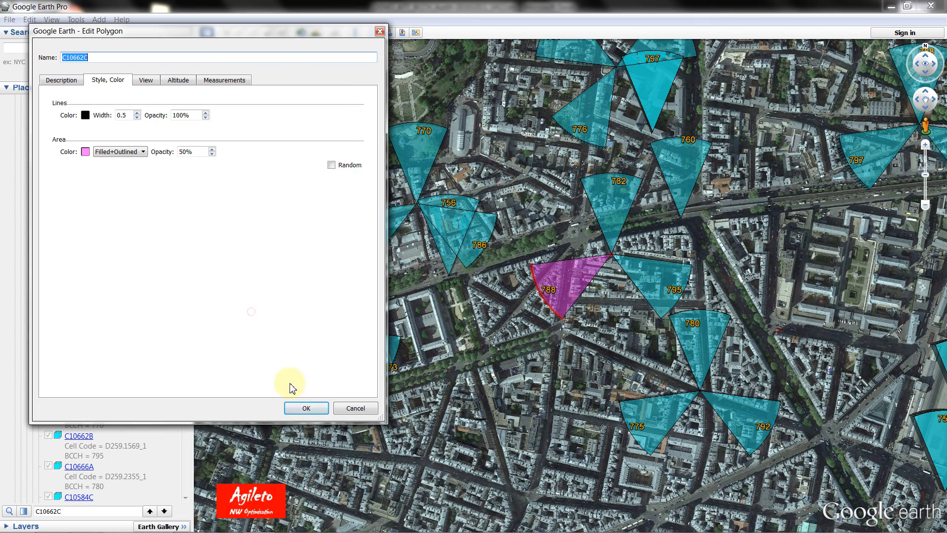
pyautogui.click(306, 408)
pyautogui.scroll(-3, 474, 406)
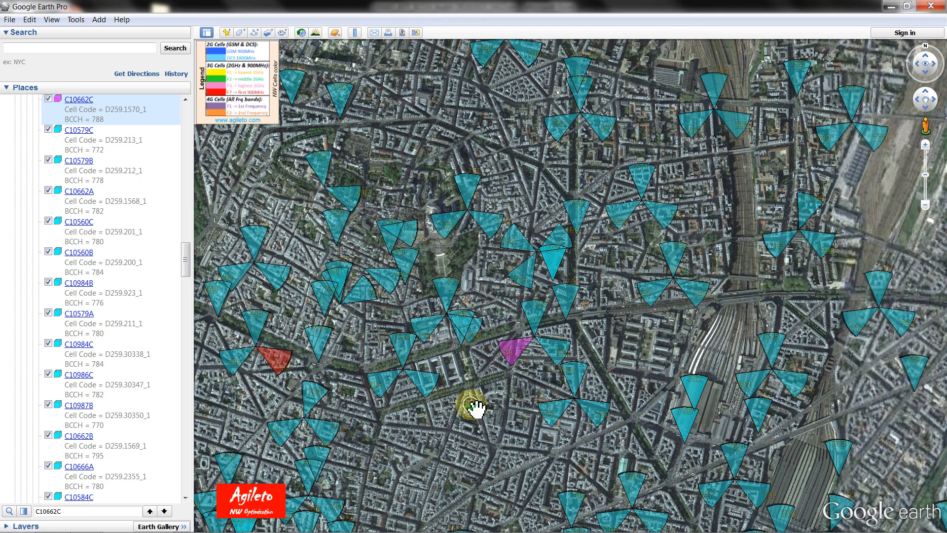
pyautogui.moveTo(472, 404); pyautogui.dragTo(598, 372)
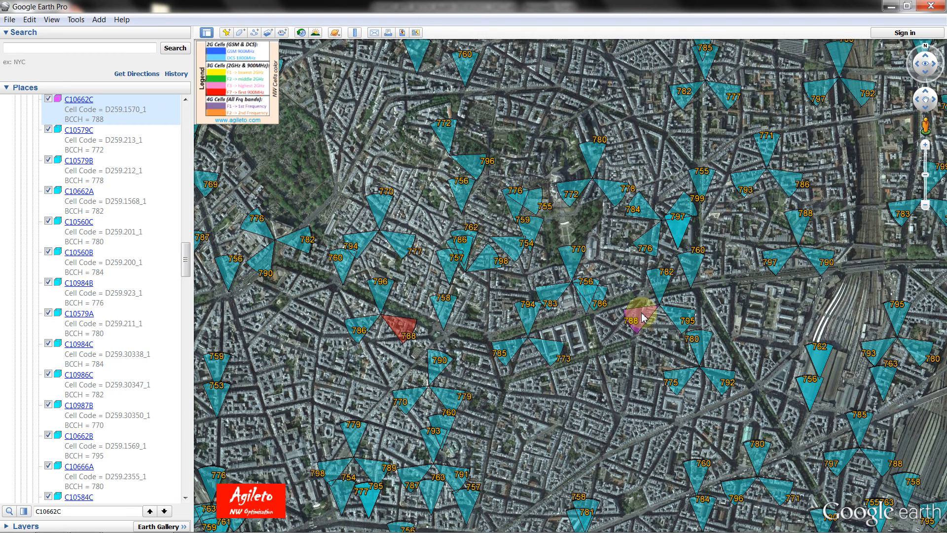
# - Switch to Agileto, load C10662C as the 2G cell name and examine the co-channel result of its Sector 3 row
pyautogui.click(220, 525)
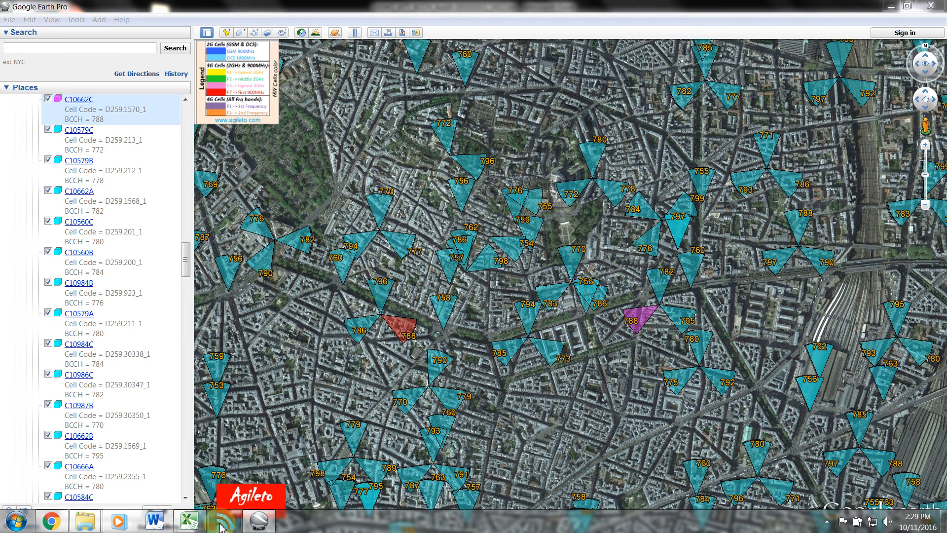
pyautogui.click(552, 317)
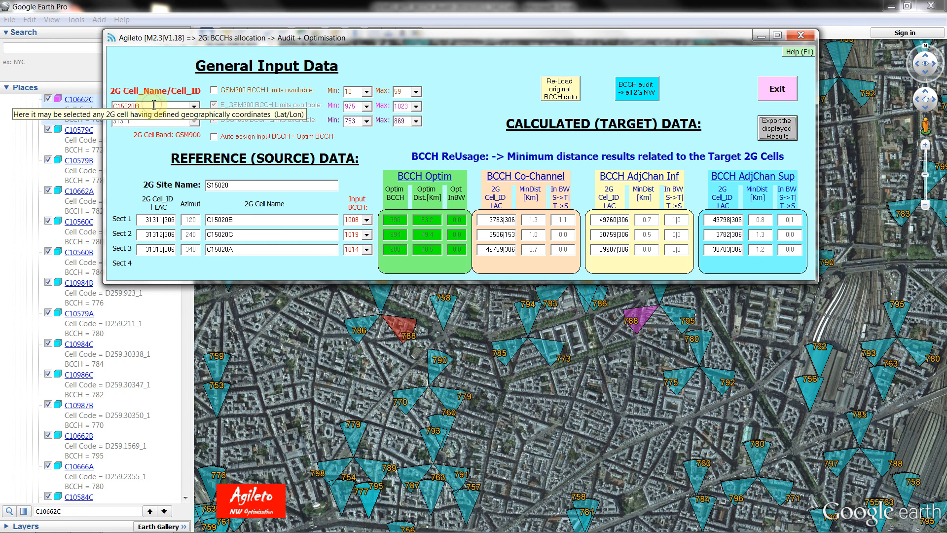
pyautogui.moveTo(151, 105); pyautogui.dragTo(95, 106)
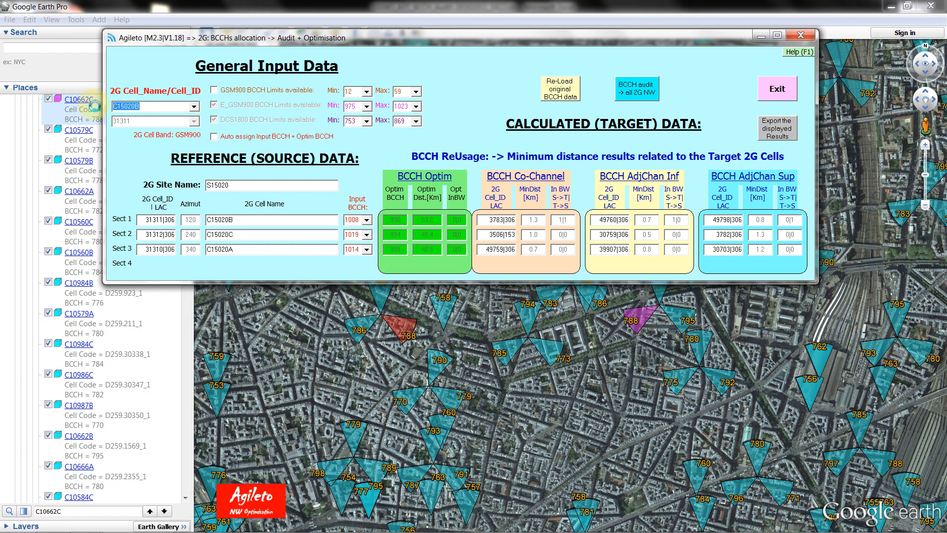
pyautogui.hotkey('ctrl', 'v')
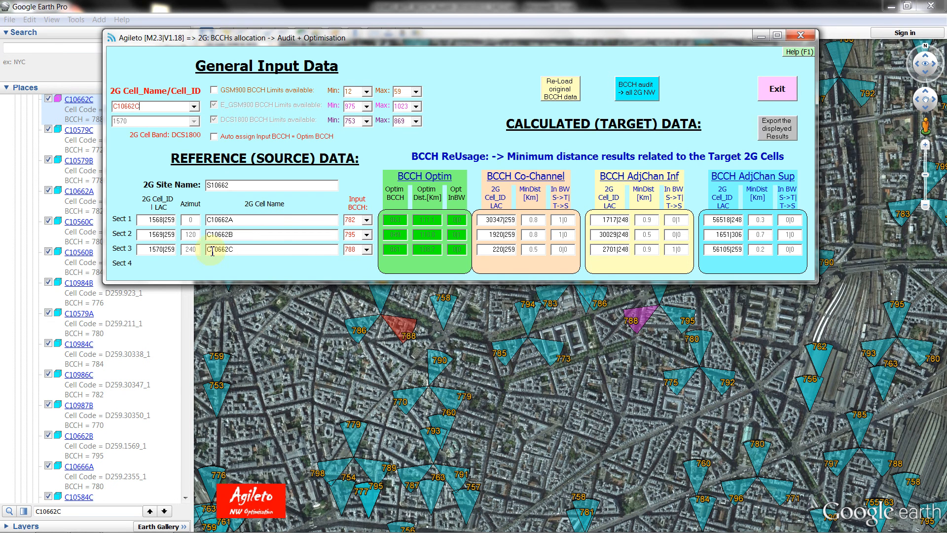
pyautogui.moveTo(233, 250); pyautogui.dragTo(203, 250)
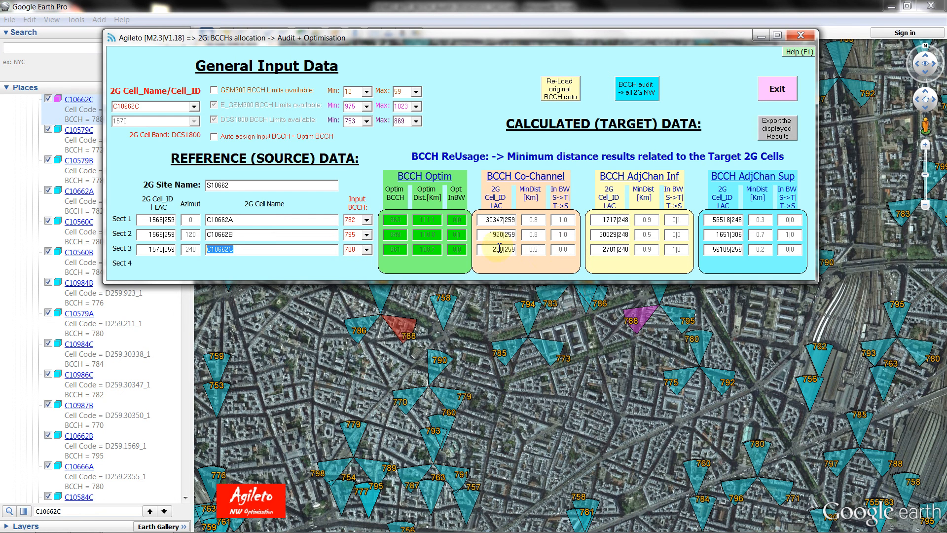
pyautogui.moveTo(500, 248)
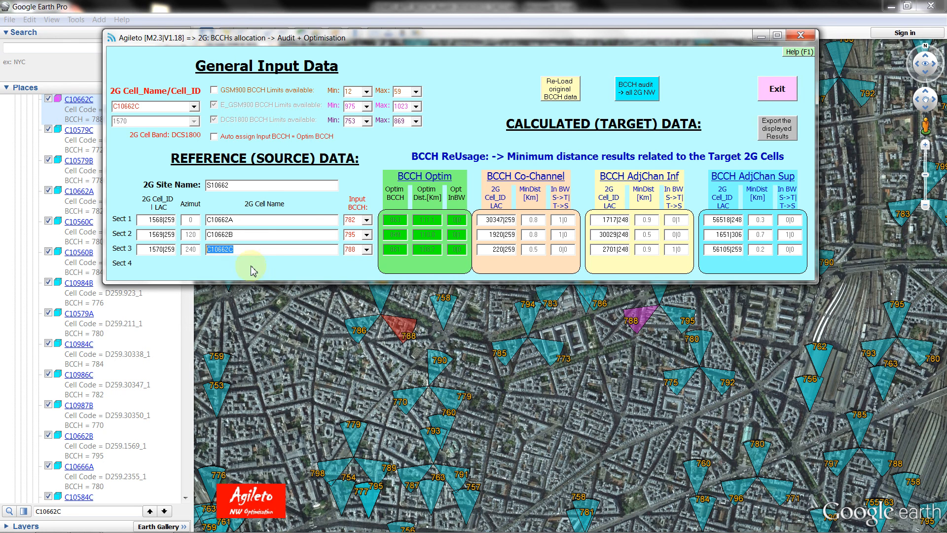
# - Copy the cell name C10561B from the red sector's balloon in Google Earth and load it as the 2G cell in Agileto
pyautogui.click(402, 325)
pyautogui.doubleClick(390, 186)
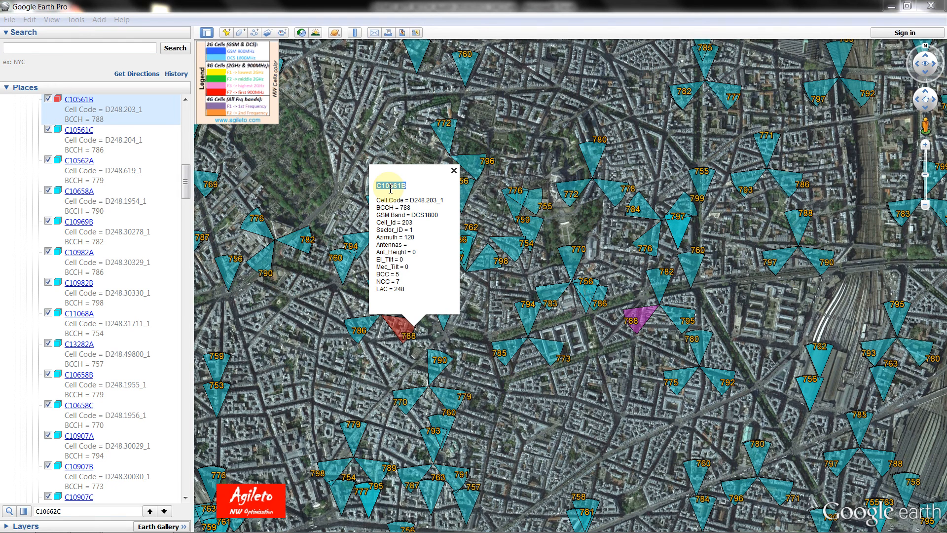
pyautogui.moveTo(385, 531)
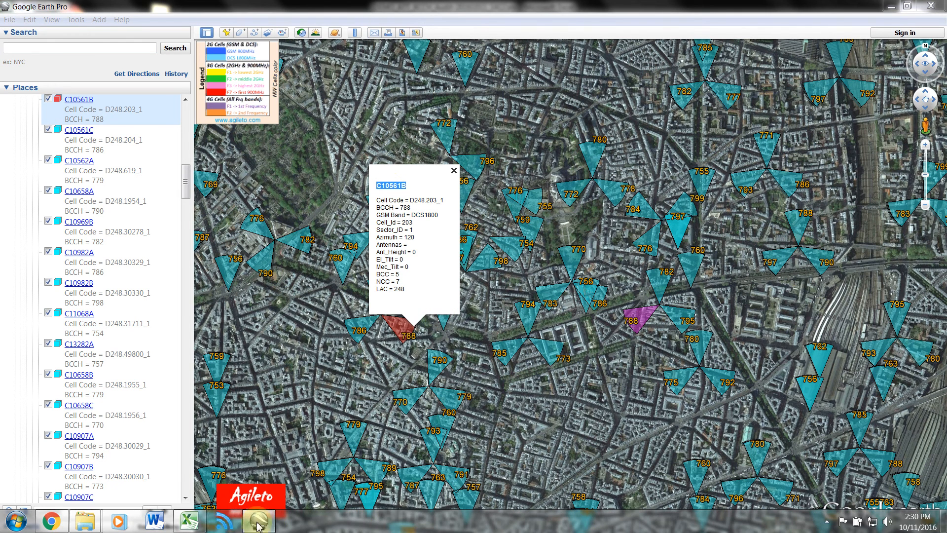
pyautogui.click(225, 521)
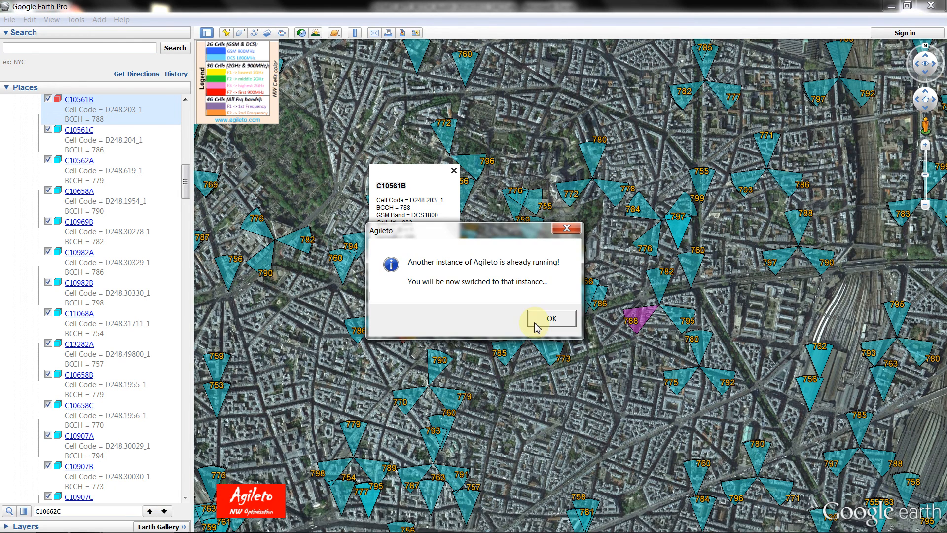
pyautogui.click(537, 328)
pyautogui.doubleClick(157, 109)
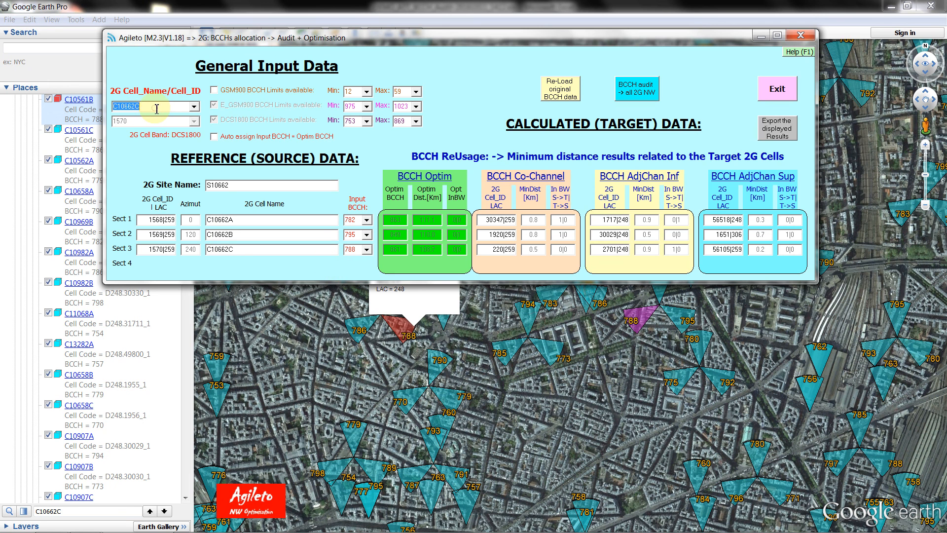
pyautogui.write('C10561B')
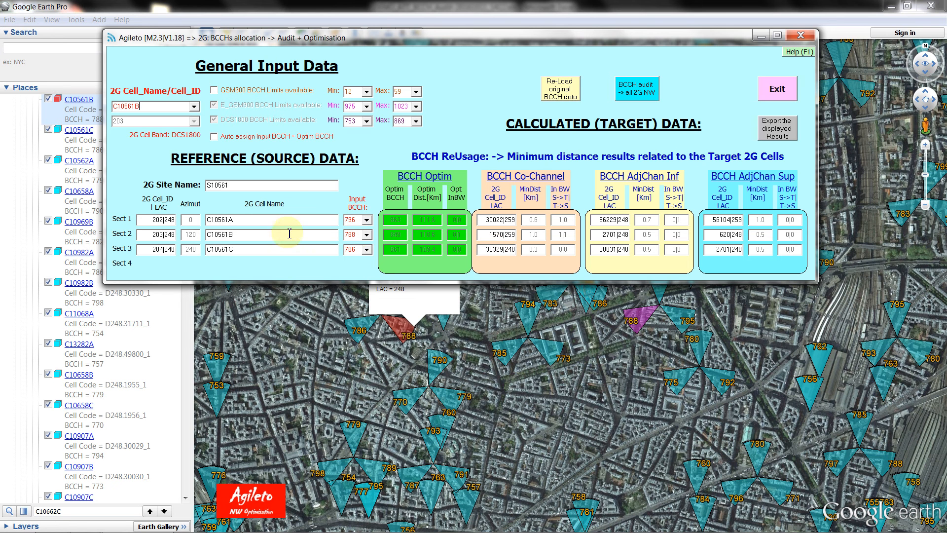
pyautogui.click(236, 238)
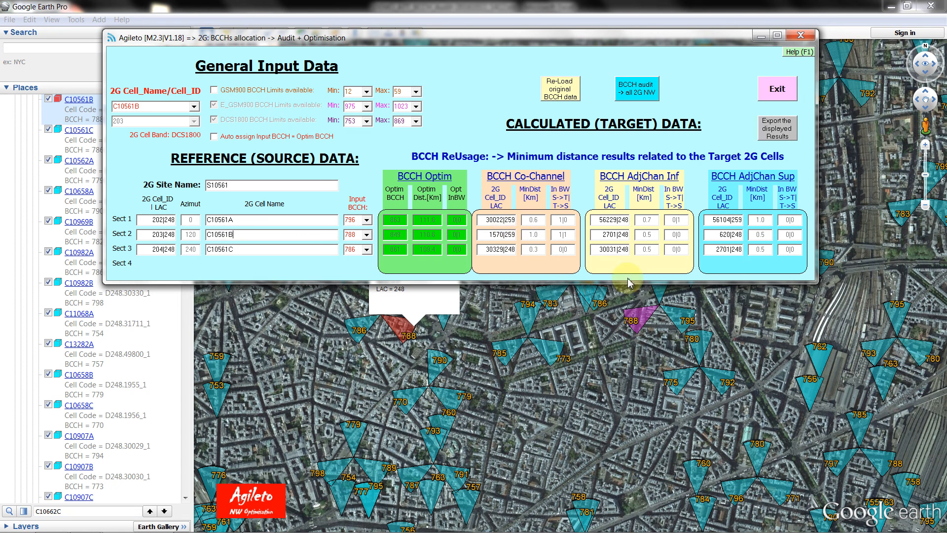
# - View the information balloon of the magenta C10662C sector in Google Earth and close it
pyautogui.click(645, 320)
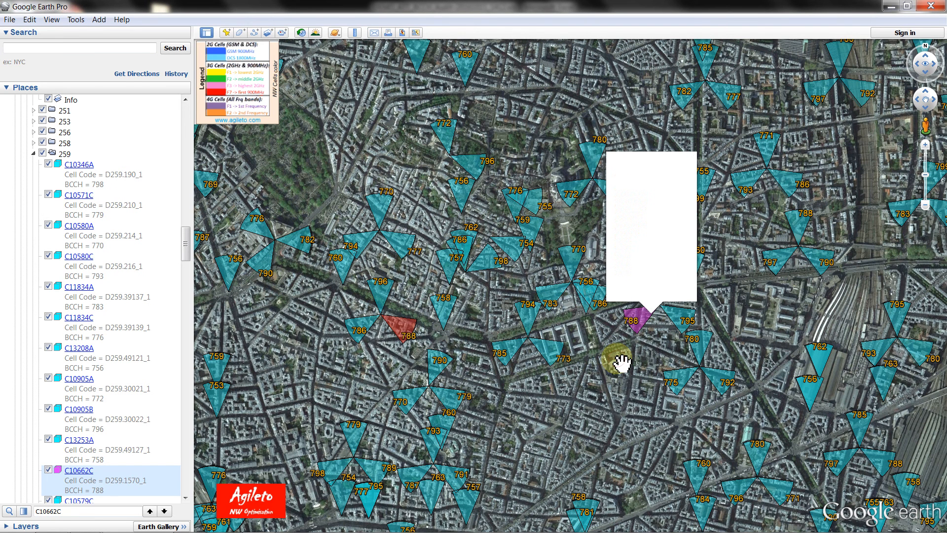
pyautogui.click(623, 362)
pyautogui.moveTo(444, 513)
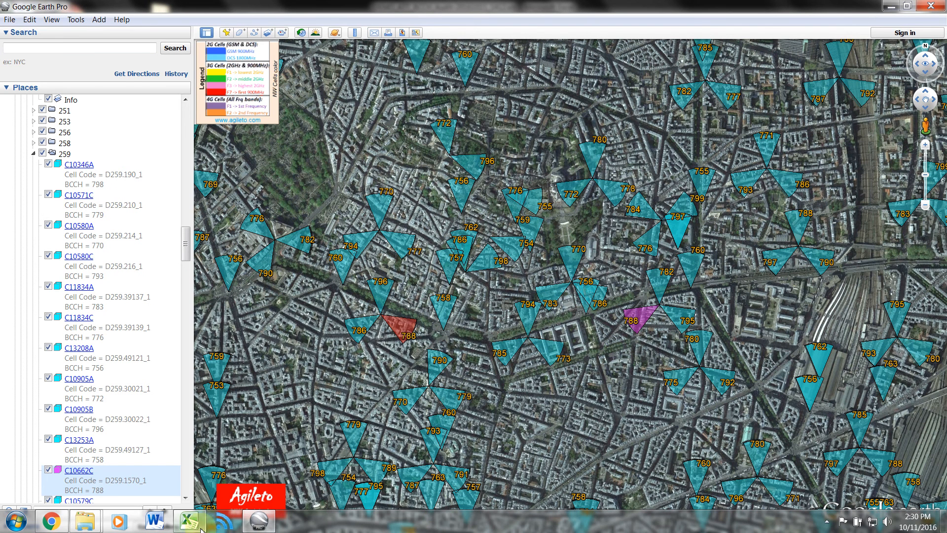
# - Return to Agileto and enable automatic assignment of the input BCCH to the optimal BCCH for the sectors of site S10561
pyautogui.click(226, 525)
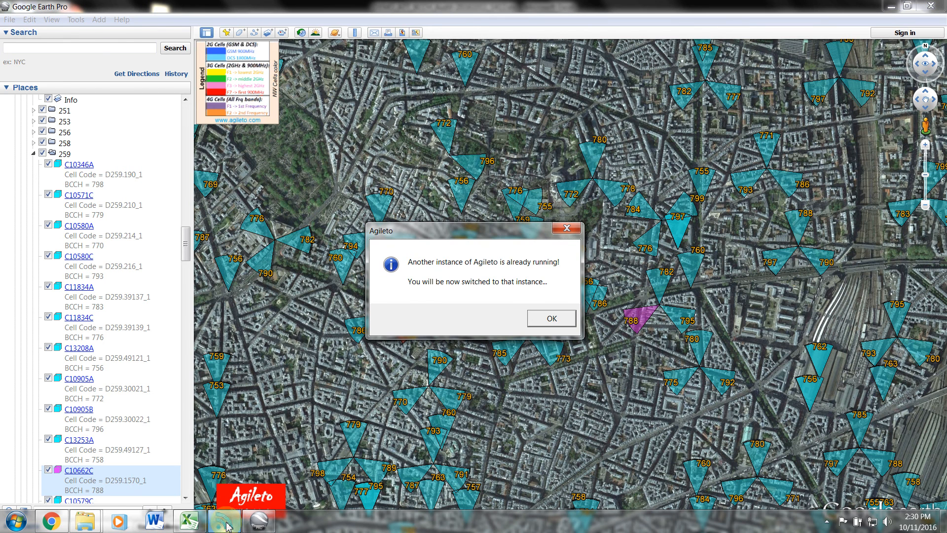
pyautogui.click(552, 319)
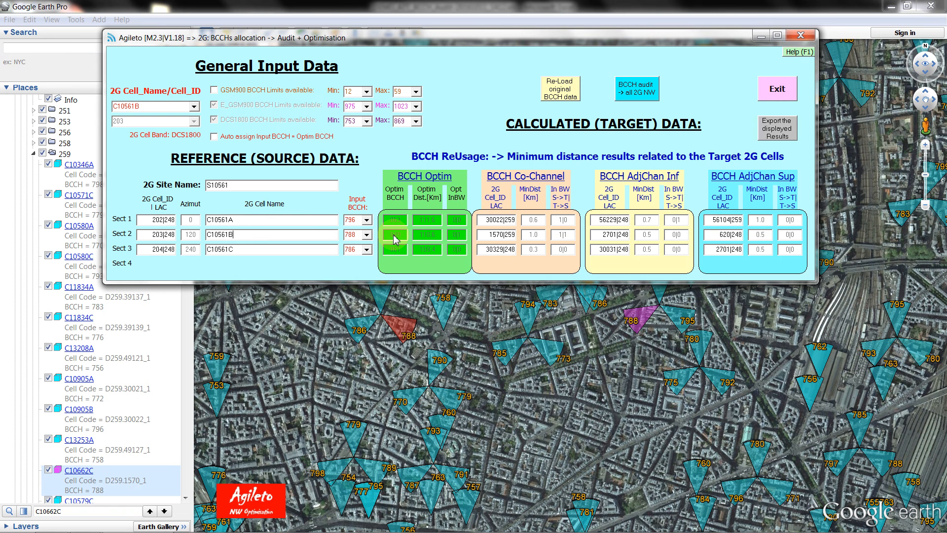
pyautogui.doubleClick(357, 237)
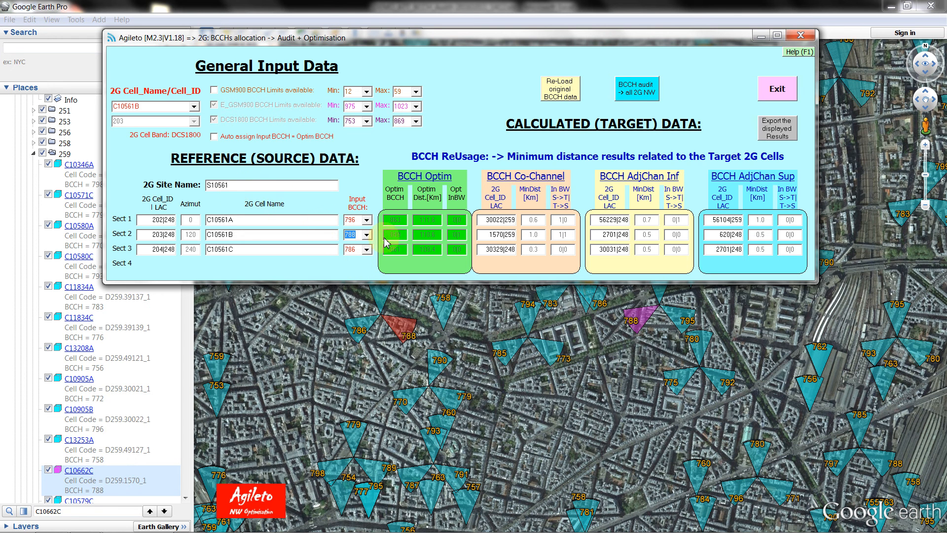
pyautogui.click(214, 137)
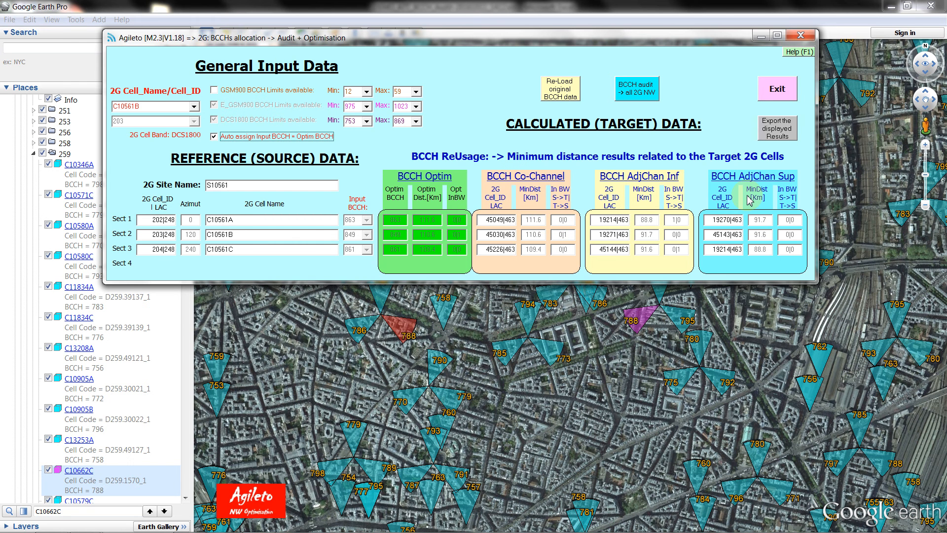
# - Export the displayed BCCH results of site S10561 and bring up the exported workbook Book4 in Excel
pyautogui.click(781, 139)
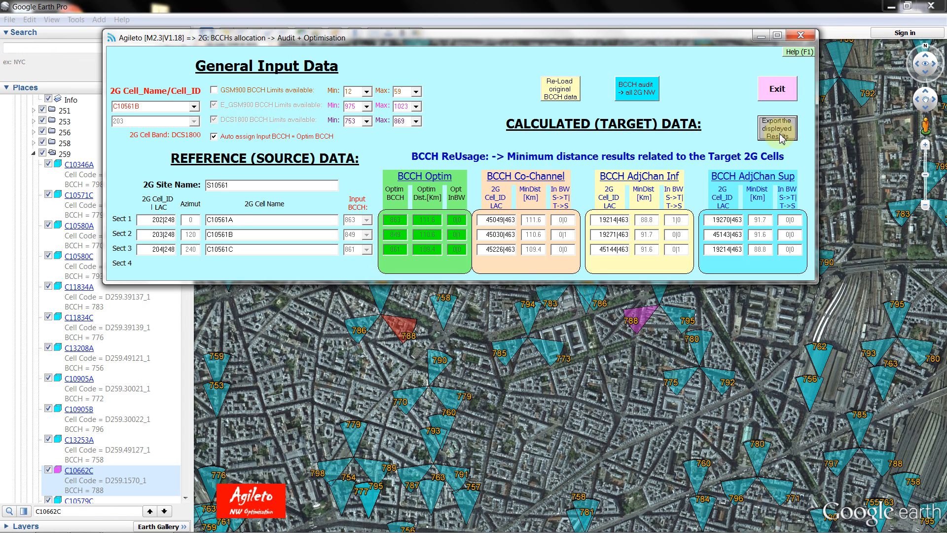
pyautogui.moveTo(647, 532)
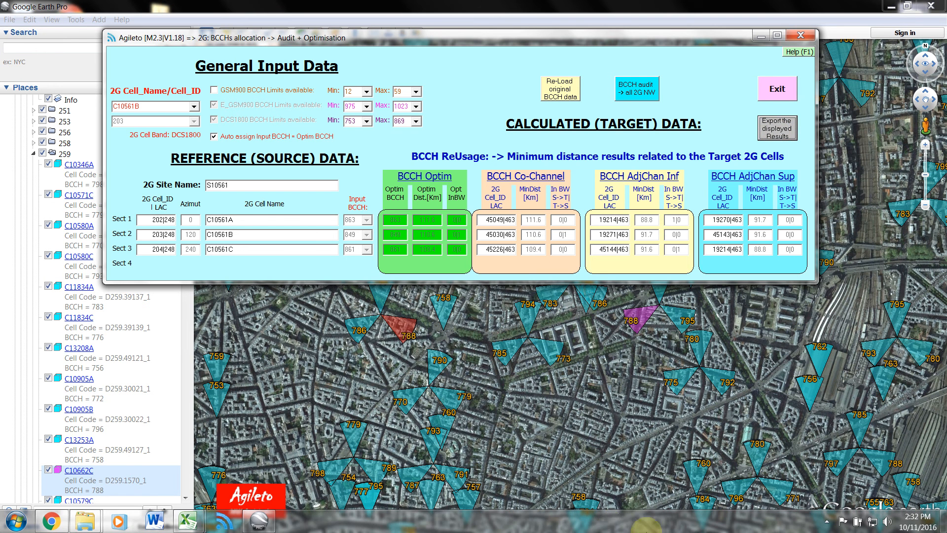
pyautogui.moveTo(189, 525)
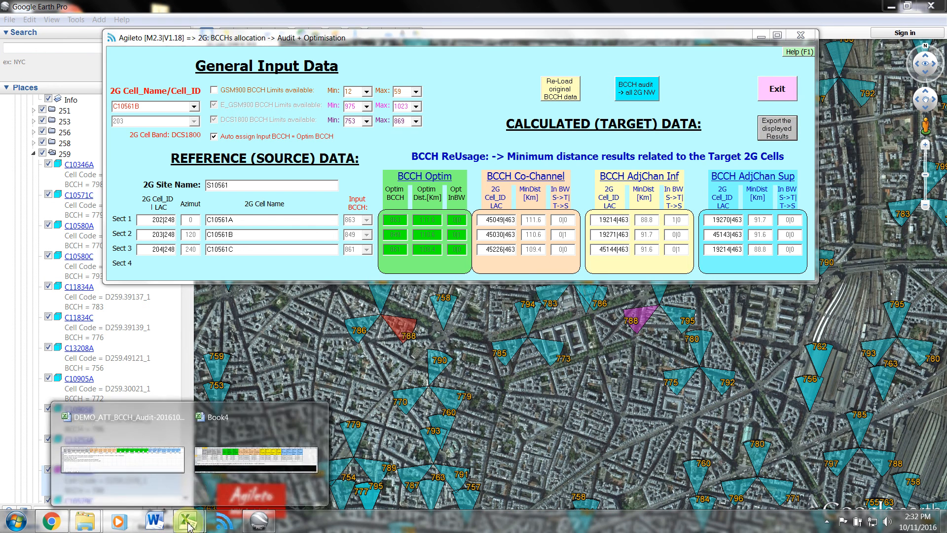
pyautogui.moveTo(226, 462)
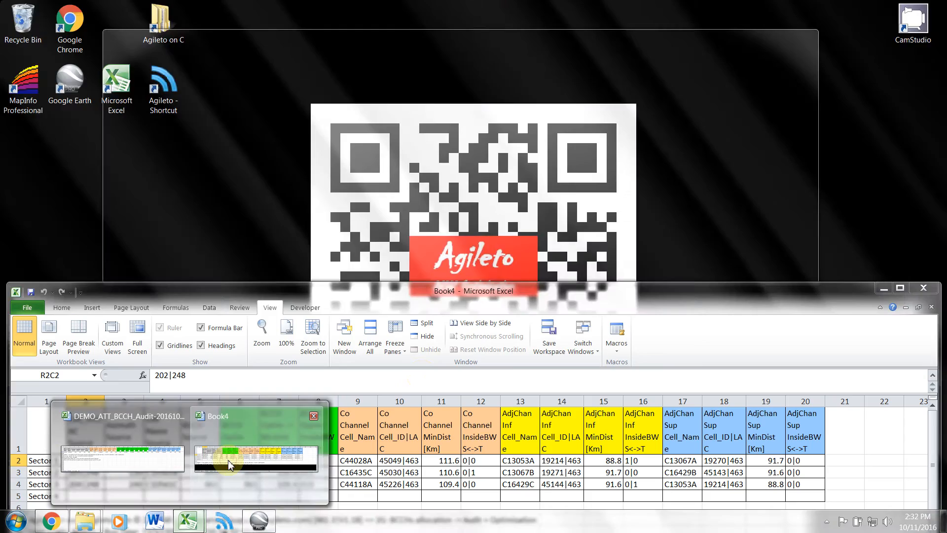
pyautogui.click(219, 480)
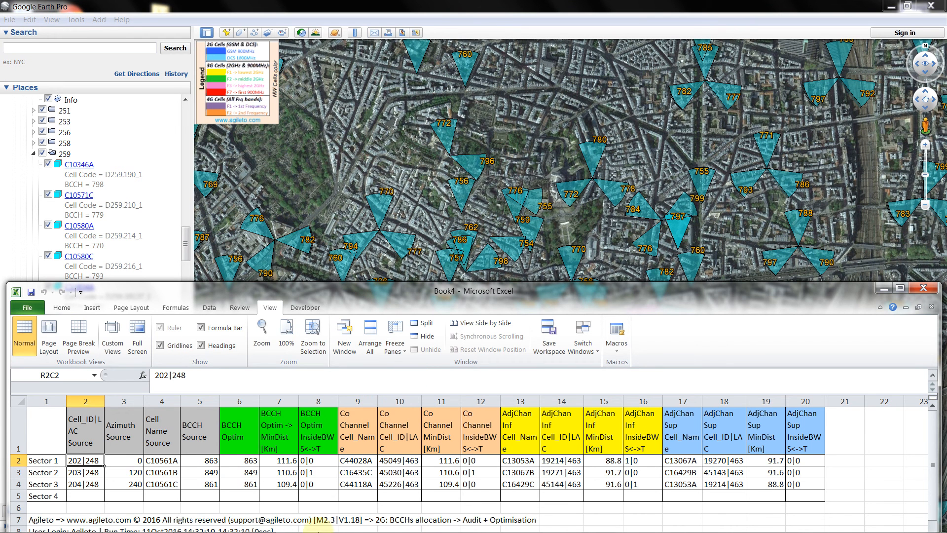
# - Switch to Agileto and compare the sector 1 cell name C10561A in the exported Book4 results with the displayed S10561 data
pyautogui.click(229, 528)
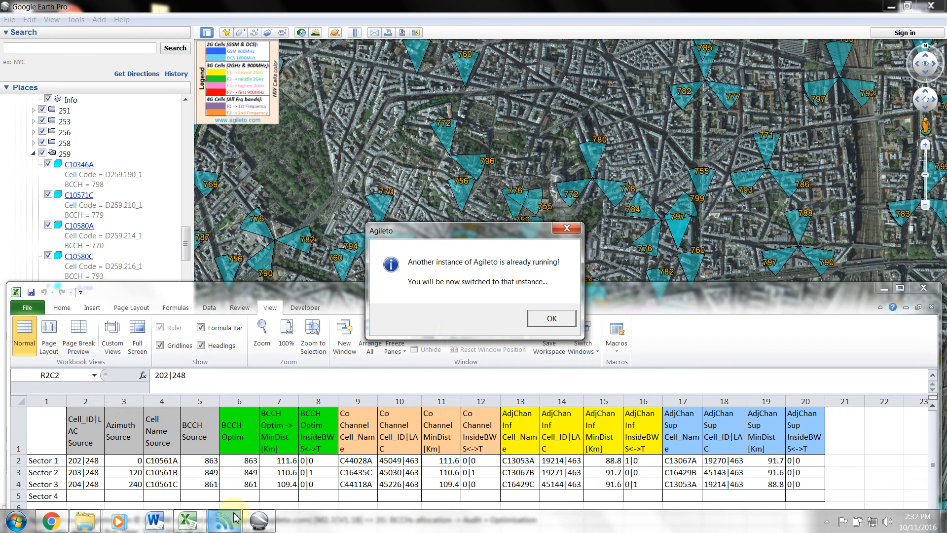
pyautogui.click(542, 317)
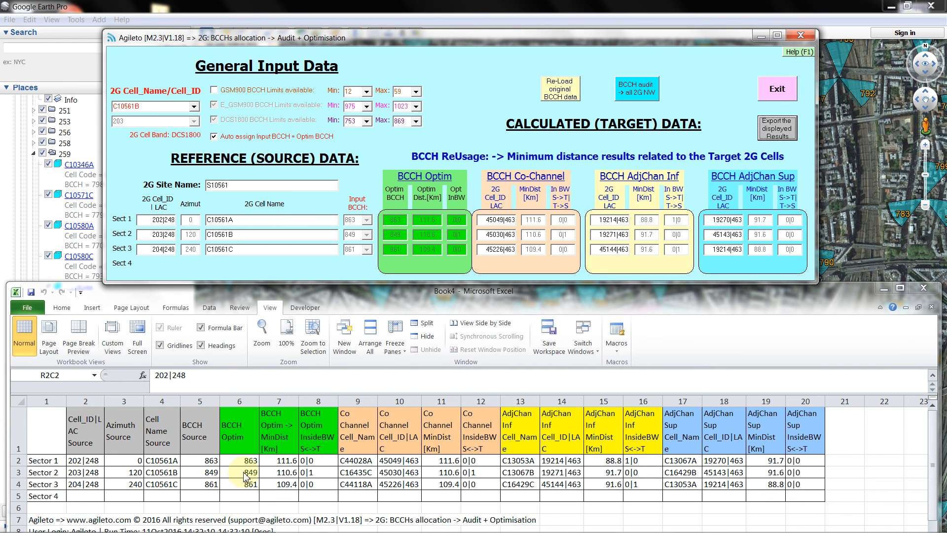
pyautogui.click(204, 461)
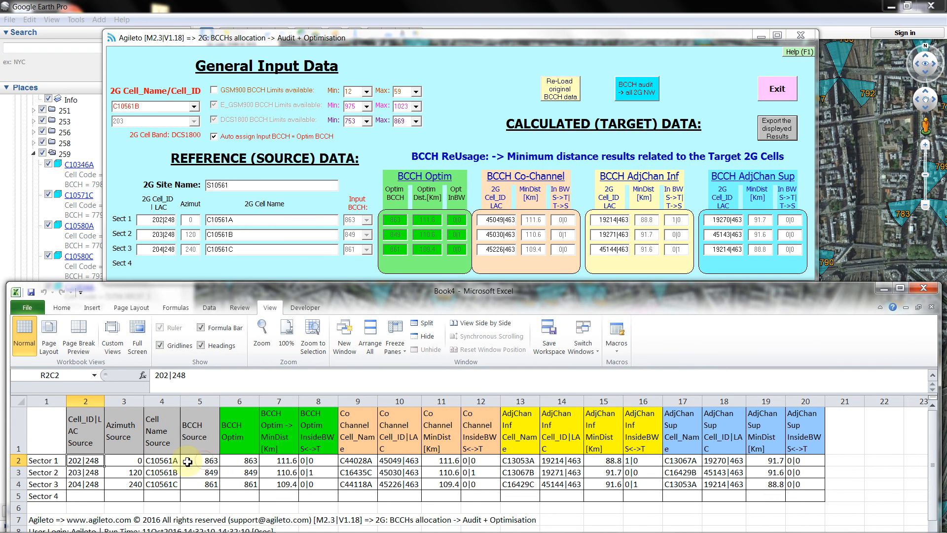
pyautogui.click(161, 463)
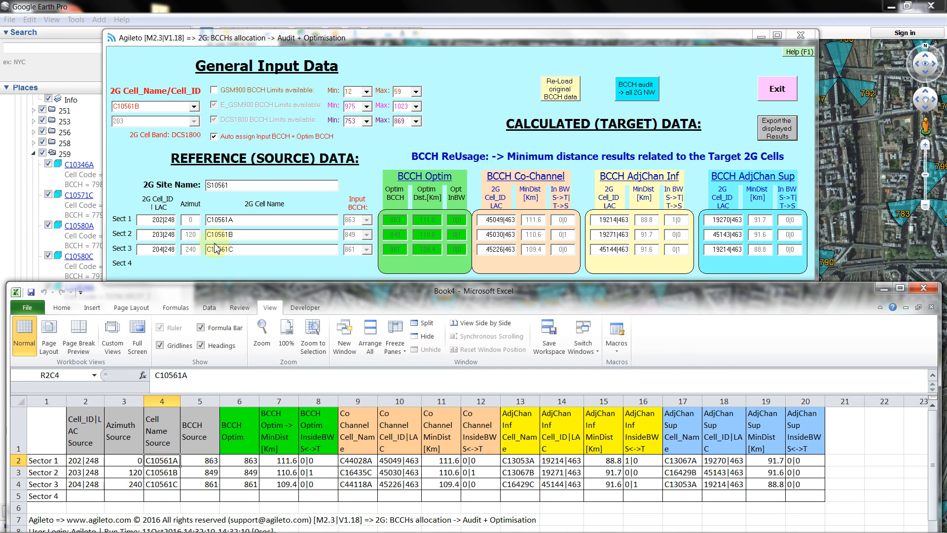
pyautogui.click(236, 220)
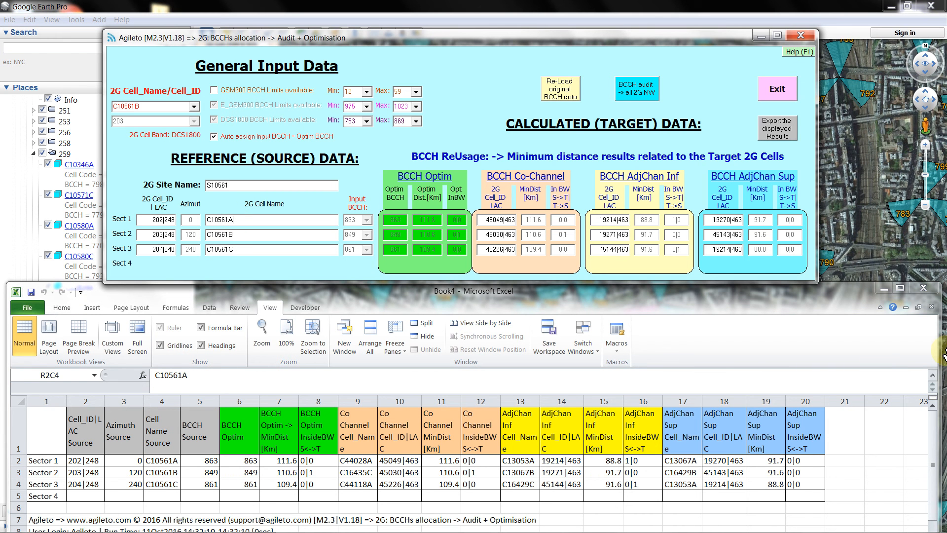
# - Close the Book4 export and the BCCH audit workbook without saving, and exit the 2G BCCHs allocation module
pyautogui.click(927, 293)
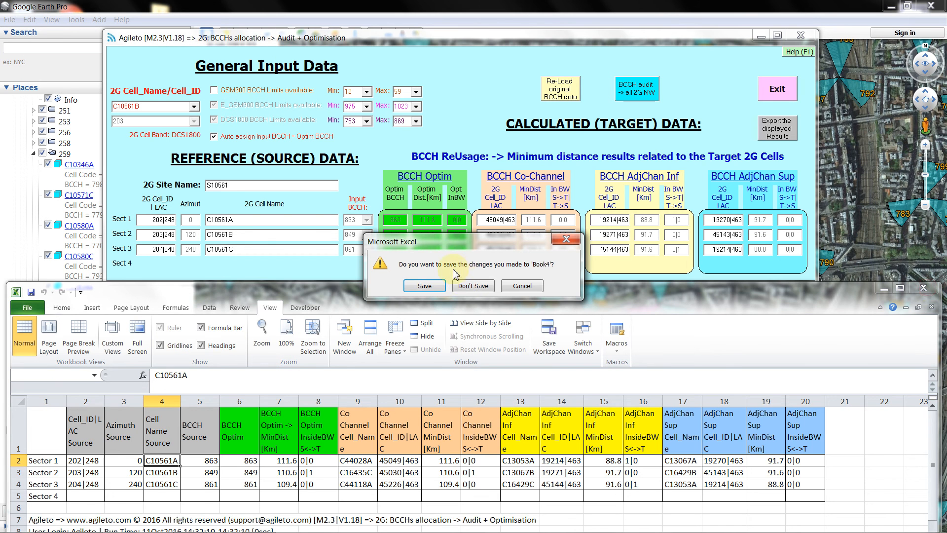
pyautogui.click(476, 289)
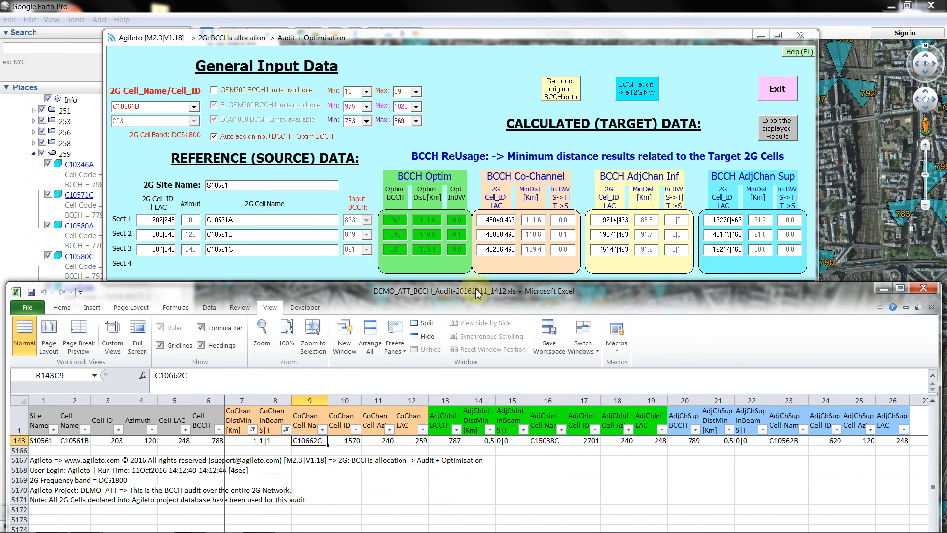
pyautogui.click(767, 100)
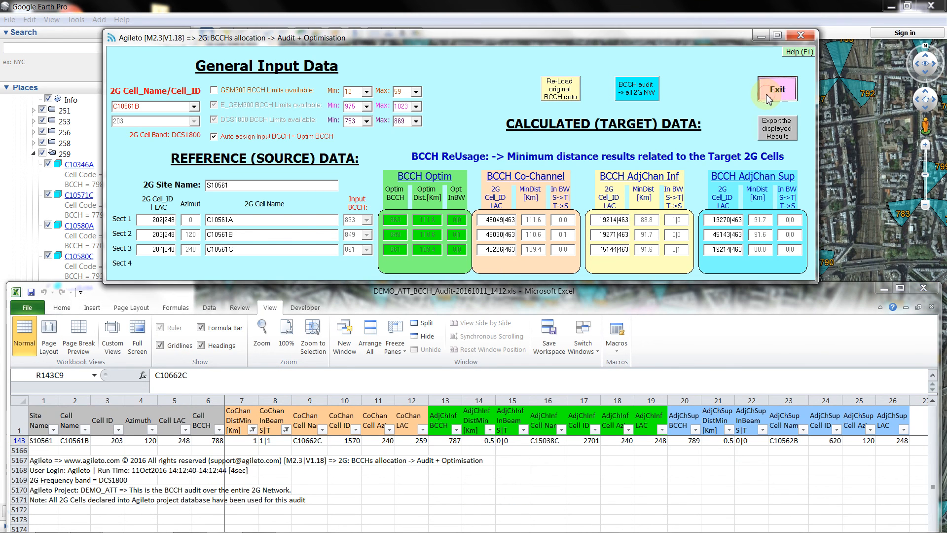
pyautogui.click(924, 288)
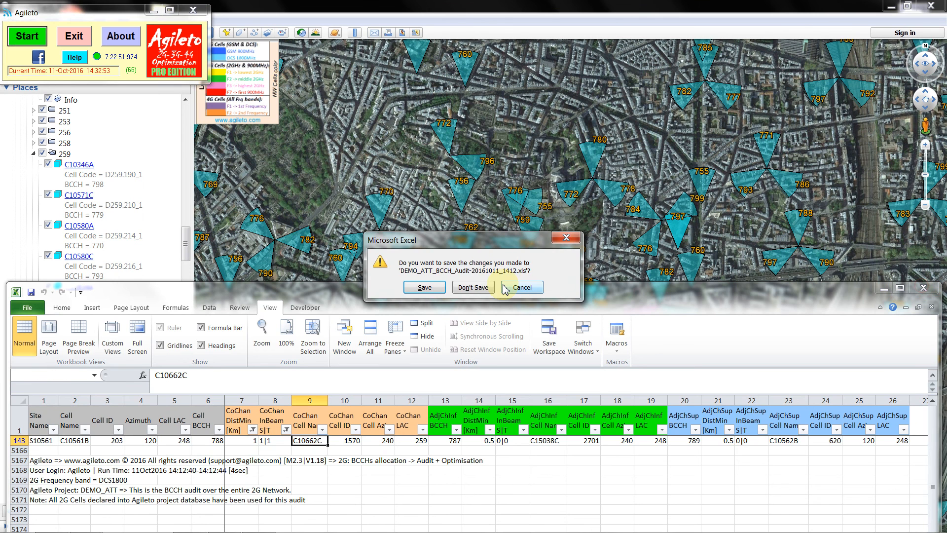
pyautogui.click(474, 287)
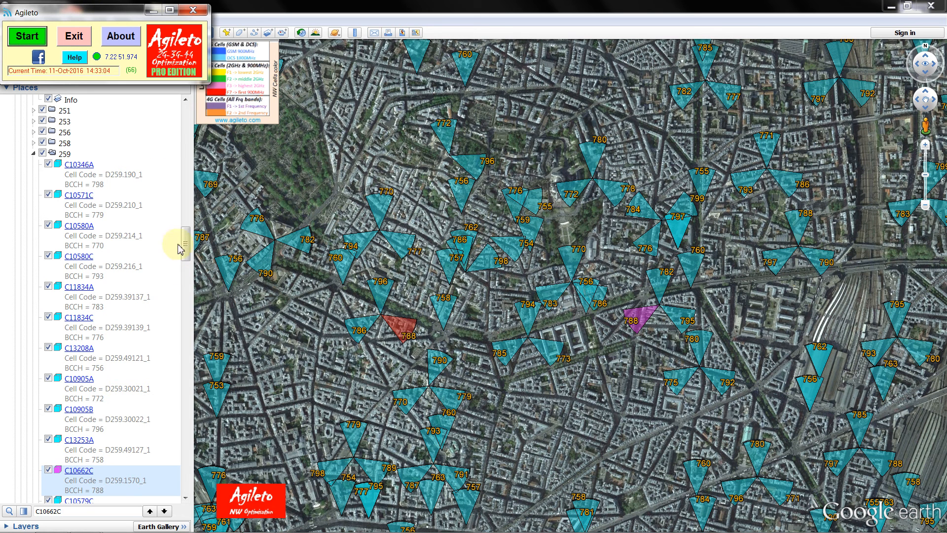
# - Collapse the DCS1800 folder of DEMO_ATT-MobileNW in Google Earth, then hide and collapse its entire 2G folder
pyautogui.moveTo(186, 241); pyautogui.dragTo(193, 142)
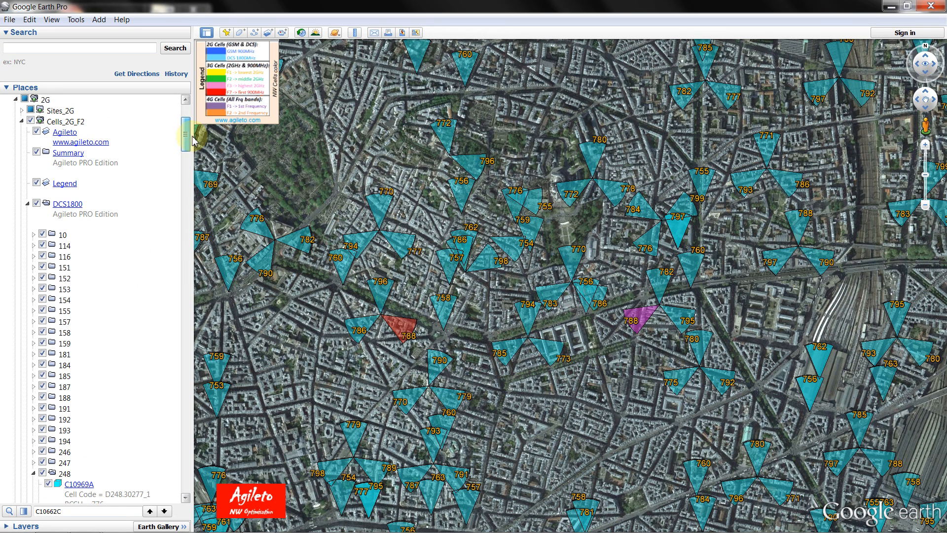
pyautogui.click(27, 204)
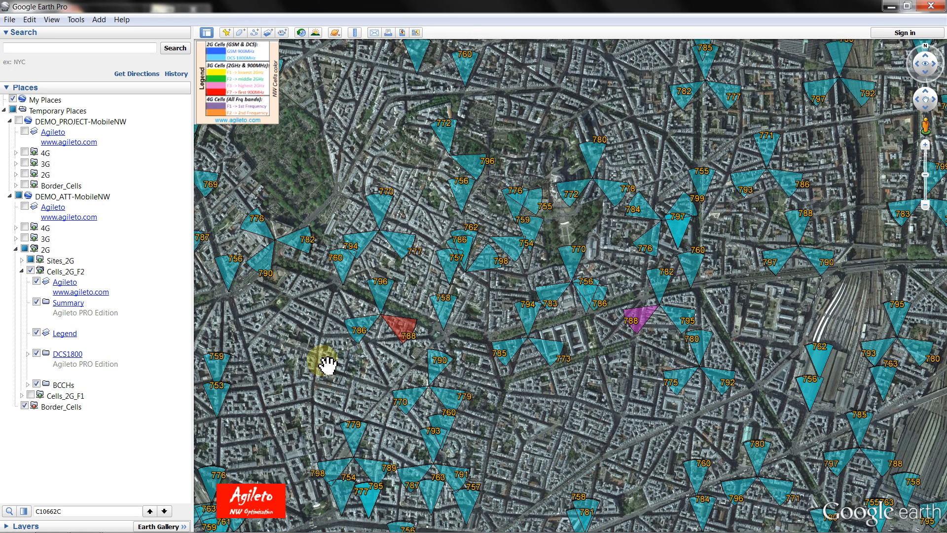
pyautogui.scroll(-2, 327, 365)
pyautogui.scroll(-2, 651, 332)
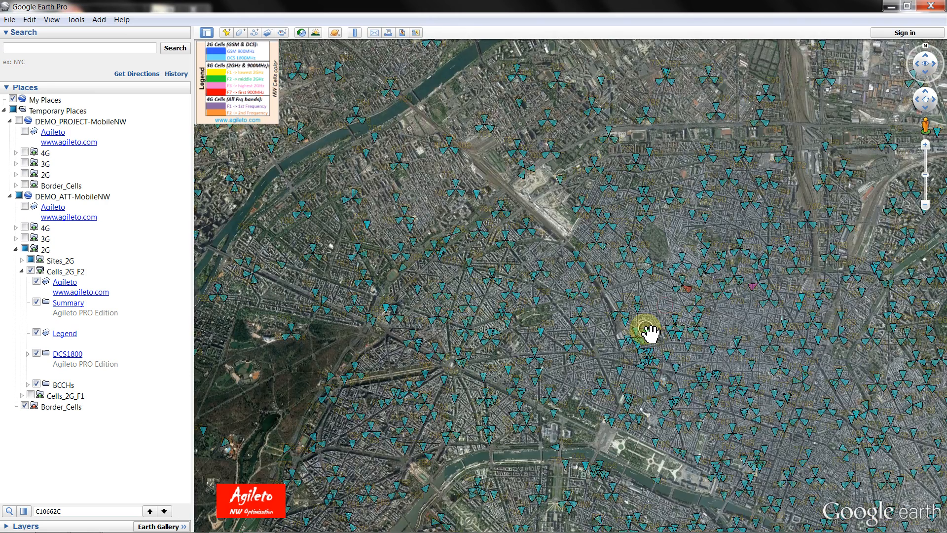
pyautogui.scroll(-1, 651, 332)
pyautogui.moveTo(560, 469); pyautogui.dragTo(561, 305)
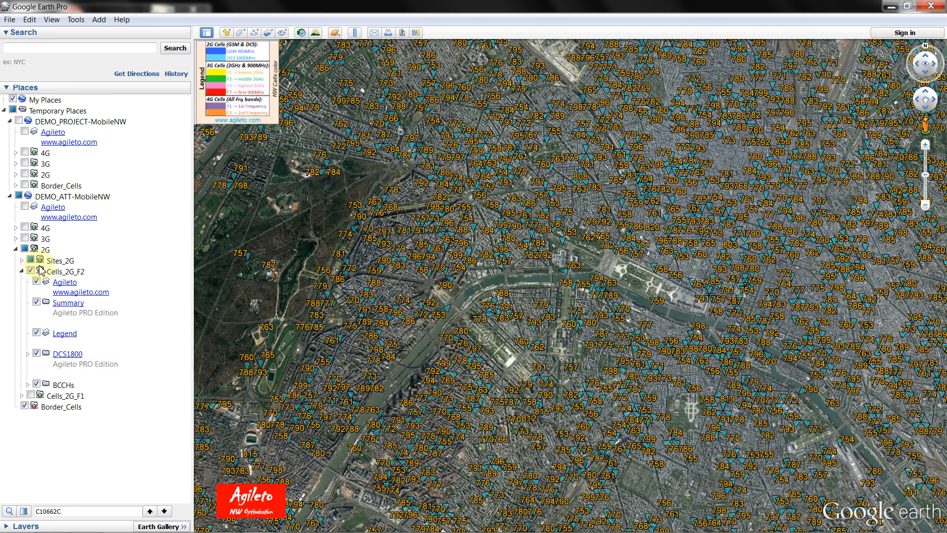
pyautogui.click(25, 250)
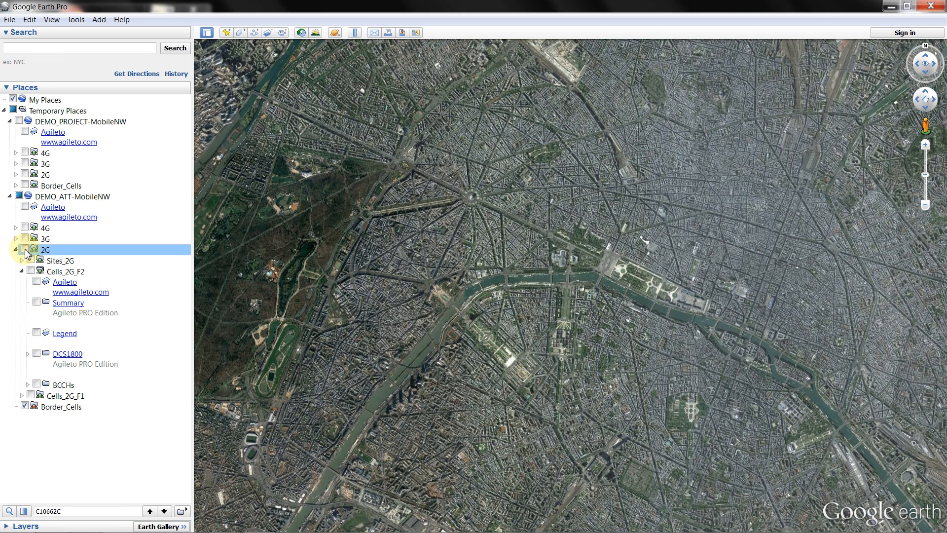
pyautogui.click(16, 249)
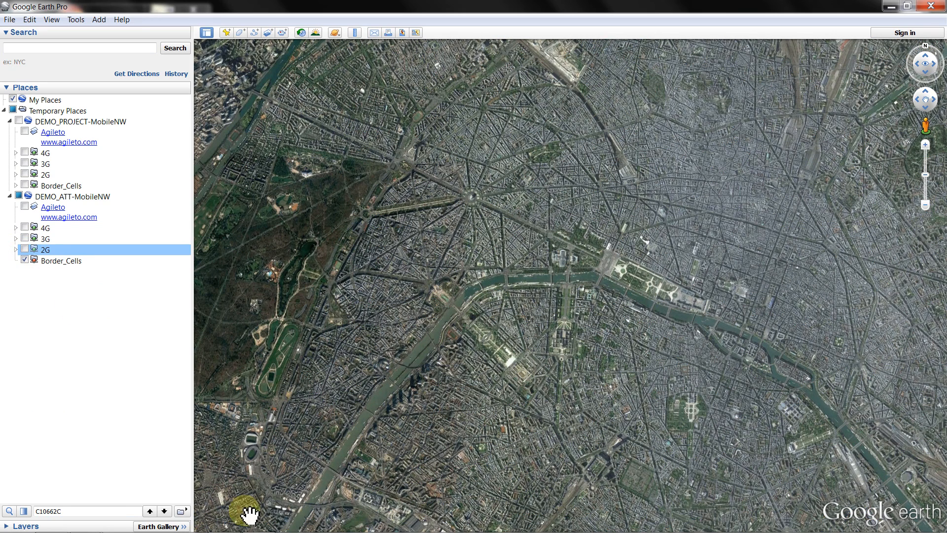
# - Switch to Agileto and start it to reach the selection of RF optimisation sections and modules
pyautogui.moveTo(252, 516)
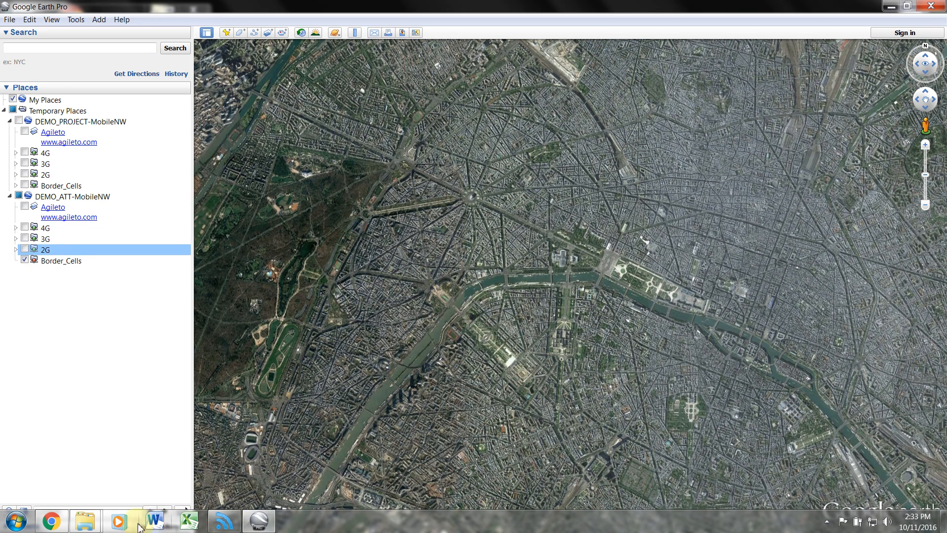
pyautogui.moveTo(90, 526)
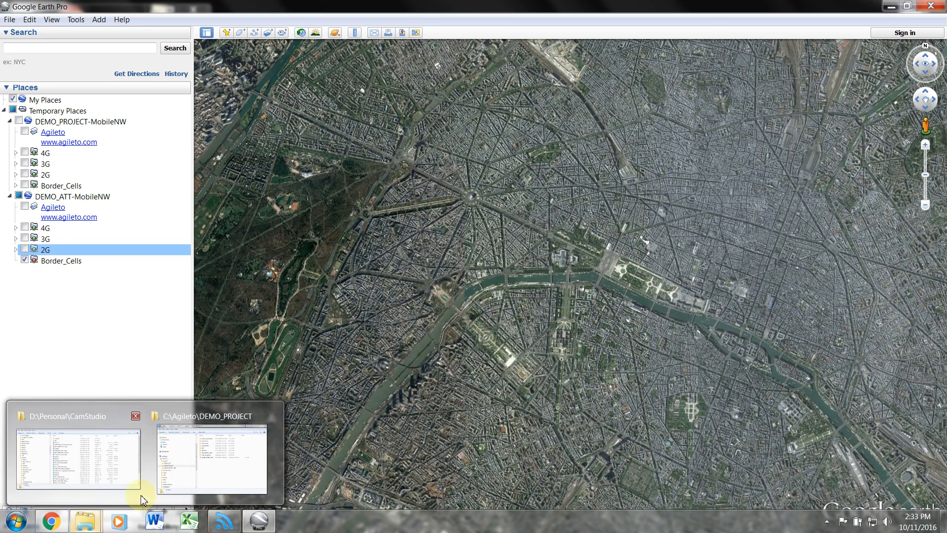
pyautogui.moveTo(180, 469)
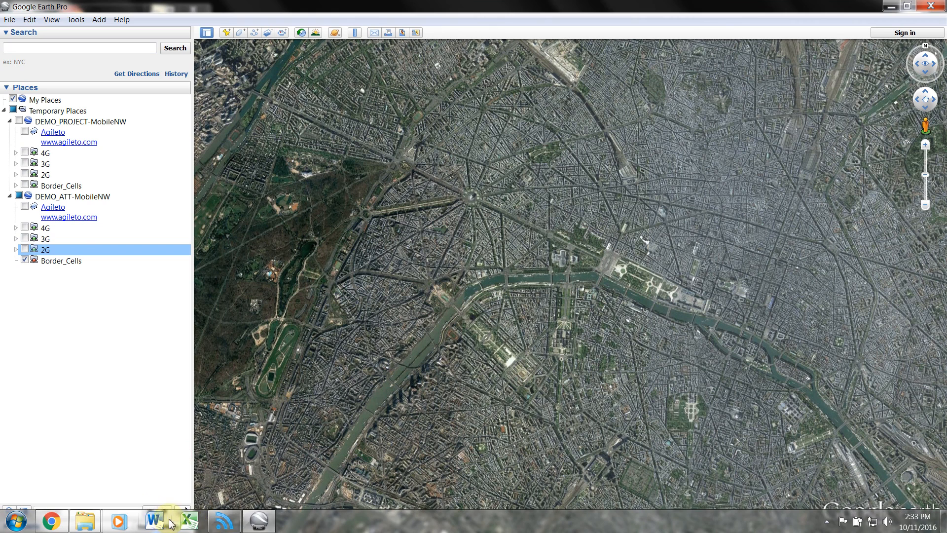
pyautogui.click(224, 520)
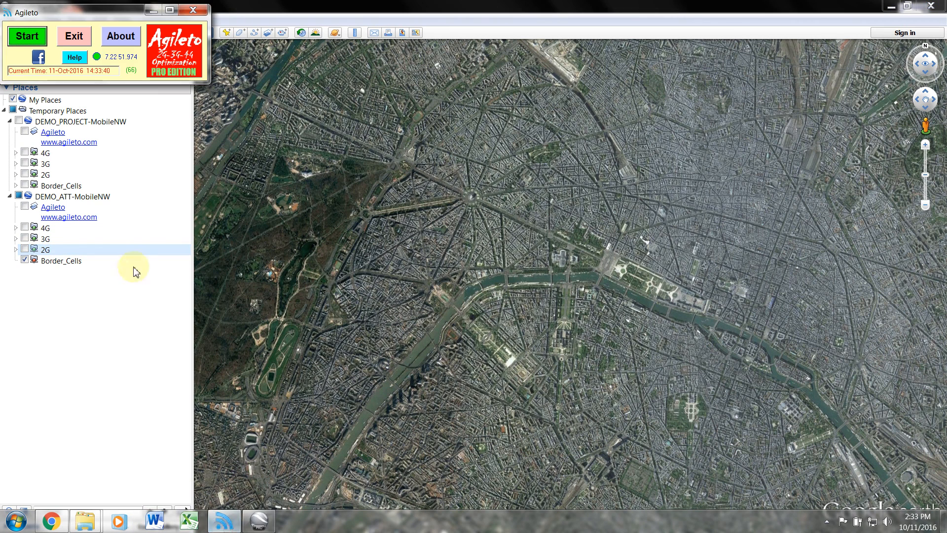
pyautogui.click(27, 36)
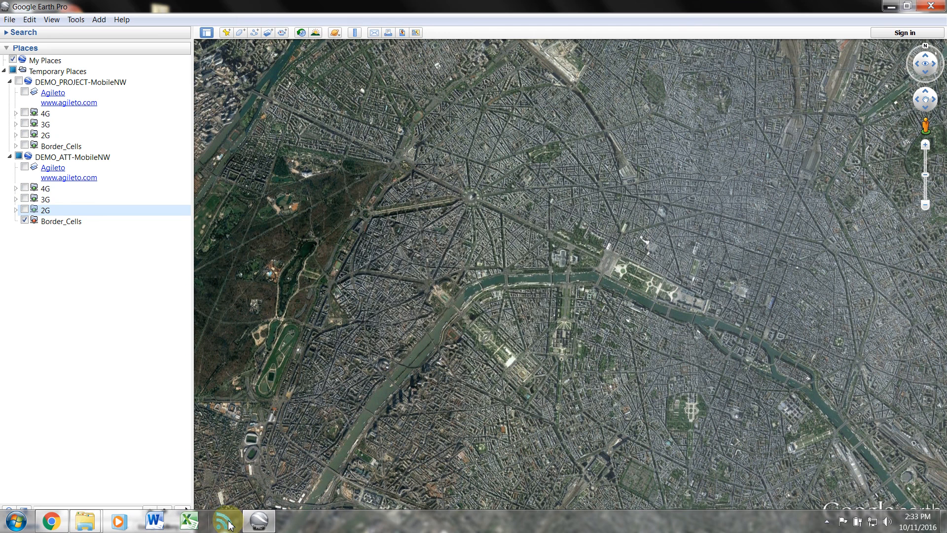
pyautogui.click(228, 523)
pyautogui.click(548, 318)
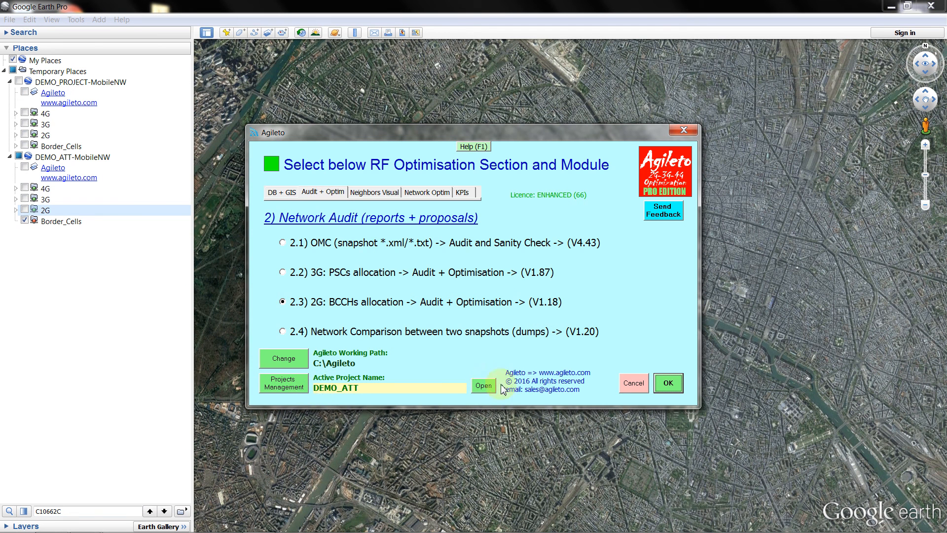
# - From the active DEMO_ATT project folder, open New_Site.xls in MobileNW_Config\MobileNW_External_DB and move its window into full view
pyautogui.click(483, 385)
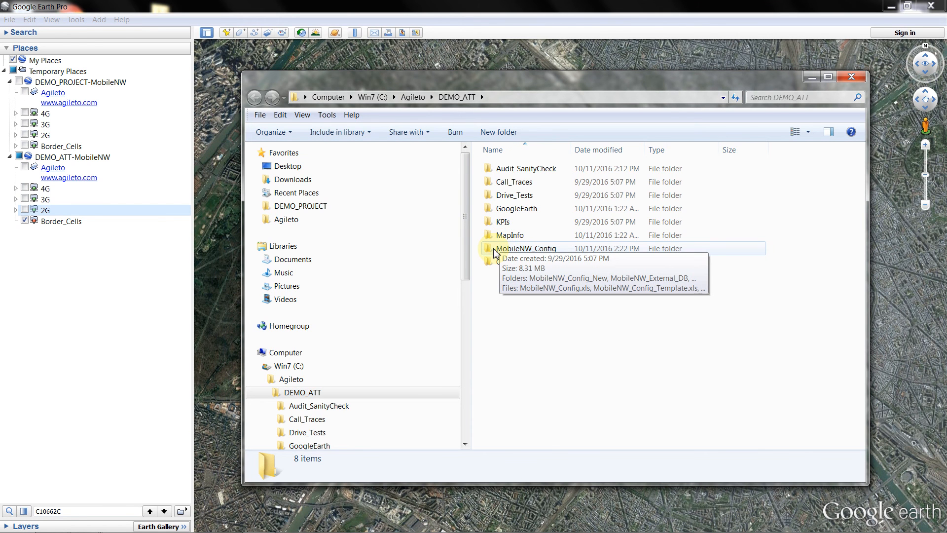
pyautogui.doubleClick(496, 249)
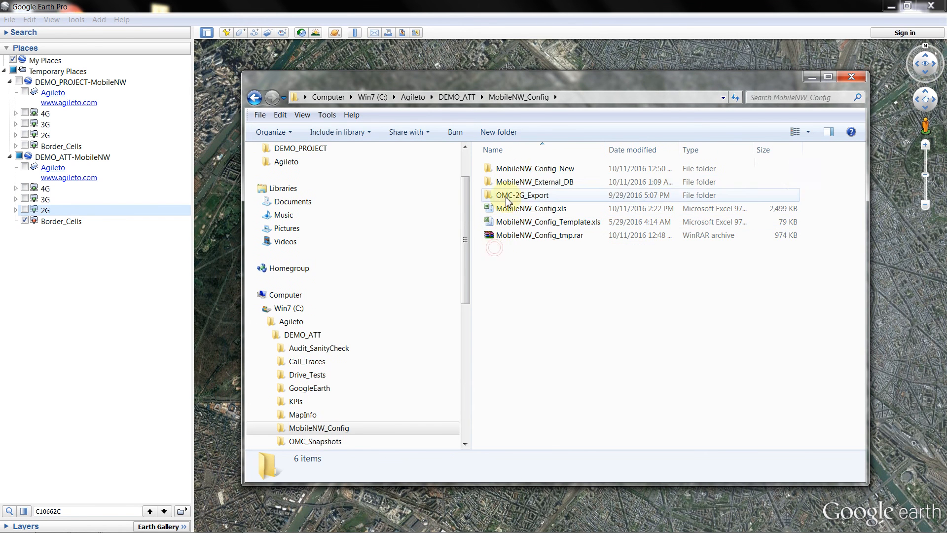
pyautogui.doubleClick(511, 185)
pyautogui.click(509, 173)
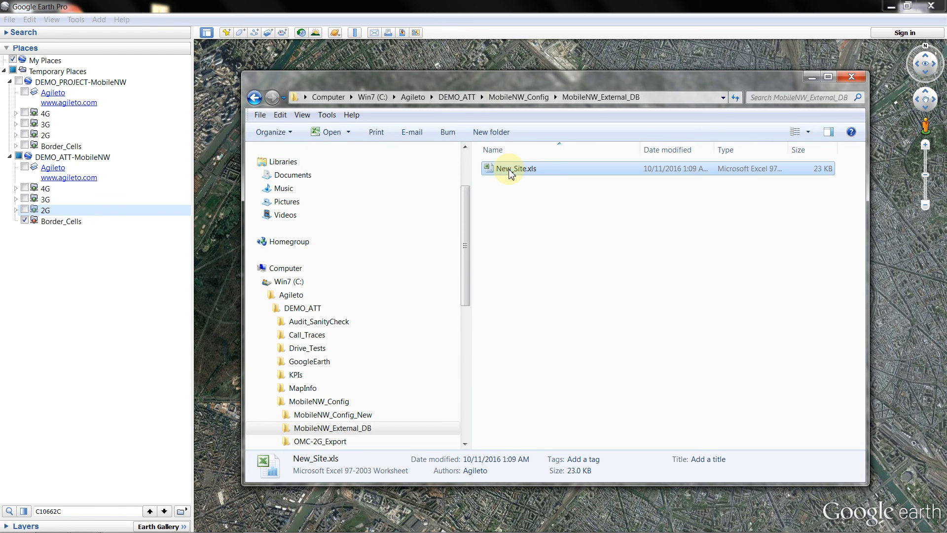
pyautogui.doubleClick(510, 171)
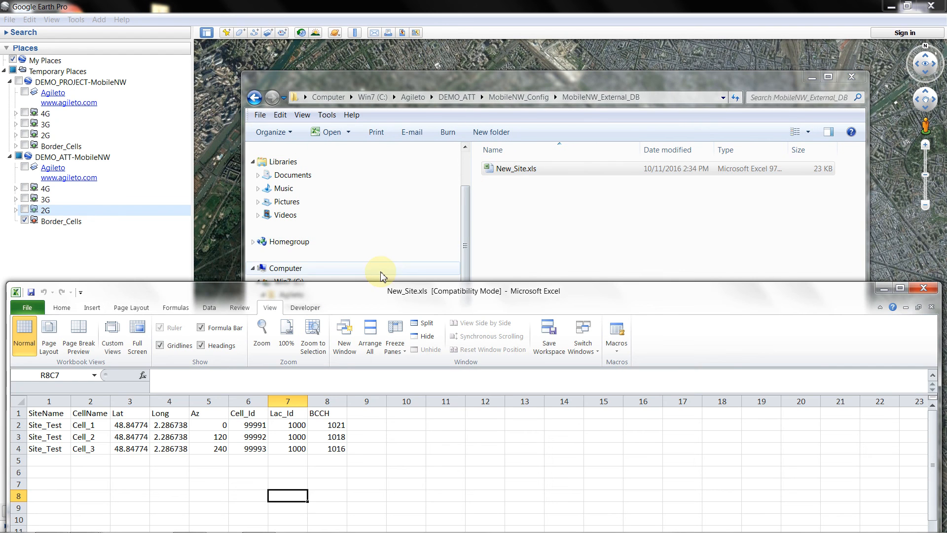
pyautogui.moveTo(351, 296); pyautogui.dragTo(428, 134)
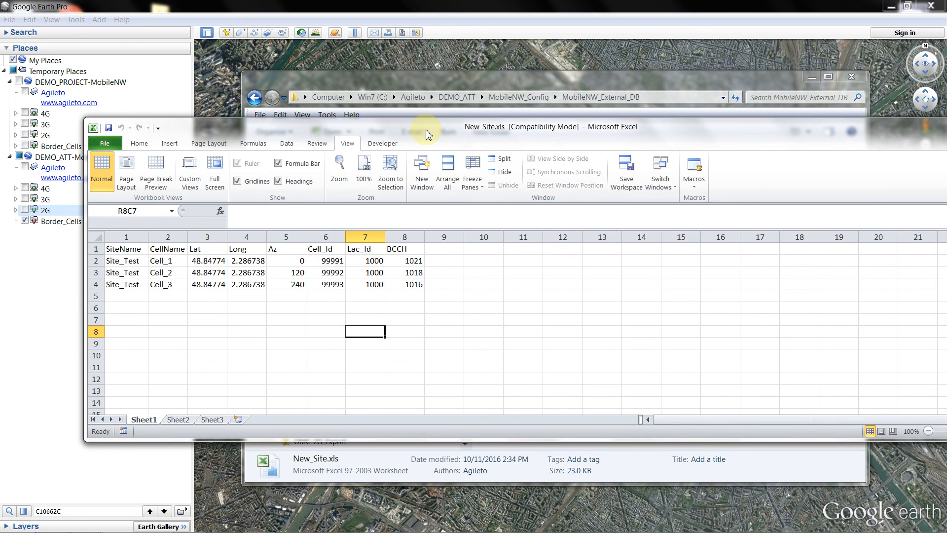
# - Examine the site names and cell names of the three Site_Test rows in New_Site.xls
pyautogui.click(121, 261)
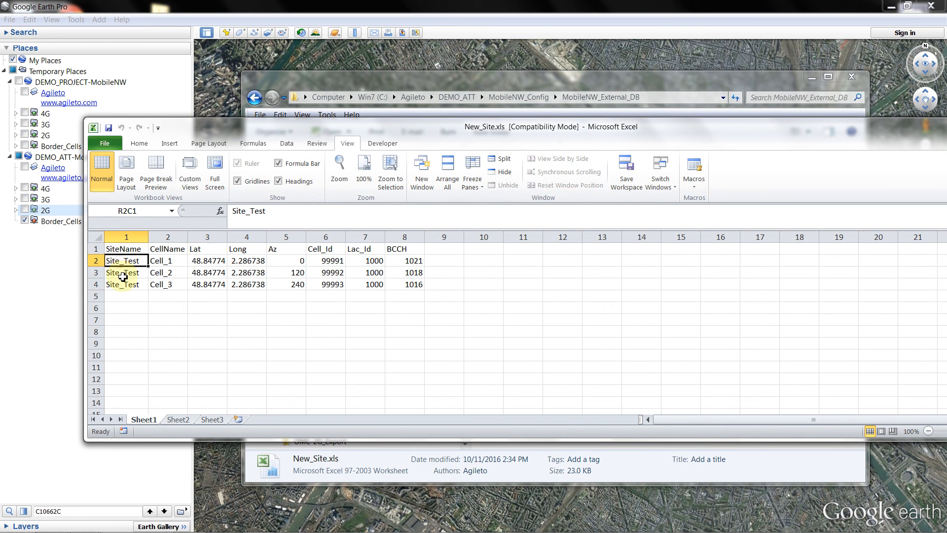
pyautogui.click(121, 274)
pyautogui.click(124, 286)
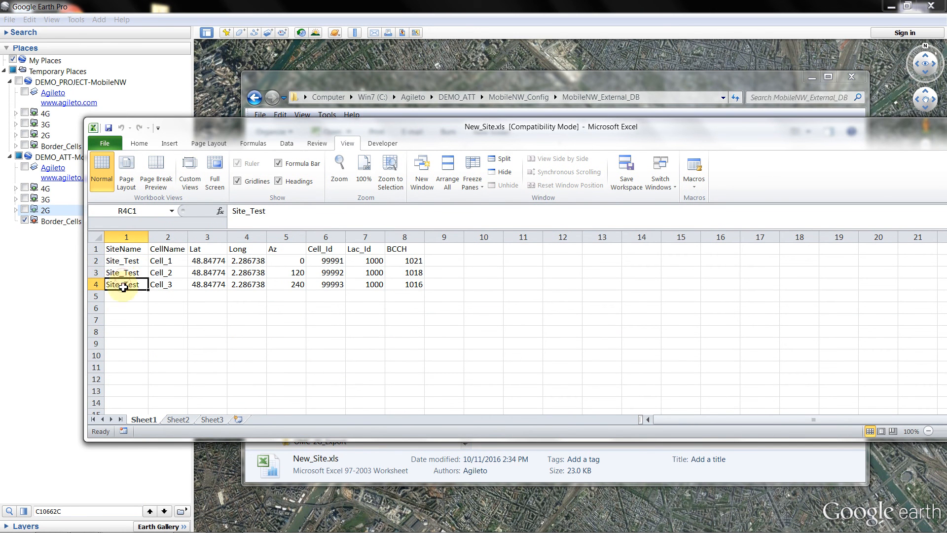
pyautogui.click(163, 250)
pyautogui.click(162, 260)
pyautogui.click(162, 272)
pyautogui.click(161, 284)
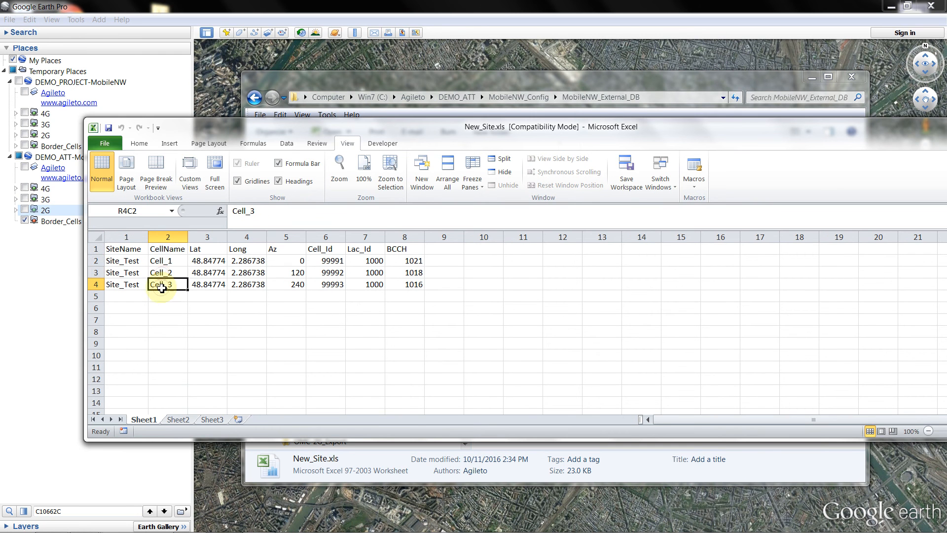
# - Examine the coordinates, azimuths, Lac_Id and BCCH values of the three Site_Test cells in New_Site.xls
pyautogui.click(196, 262)
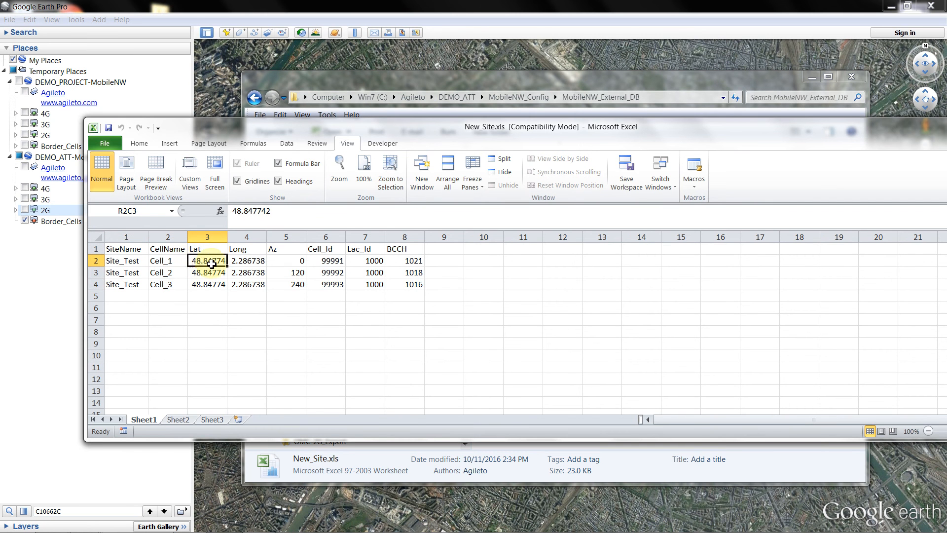
pyautogui.click(249, 262)
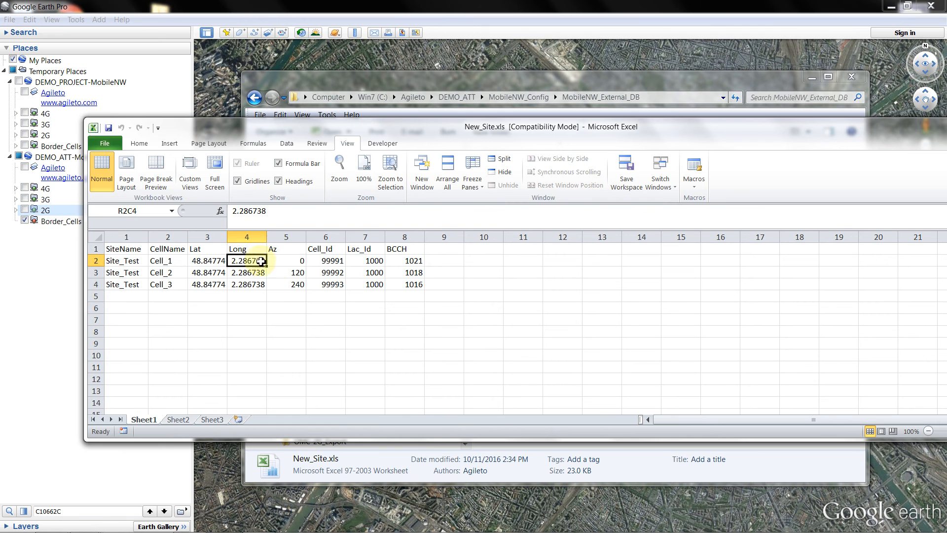
pyautogui.click(289, 262)
pyautogui.click(287, 274)
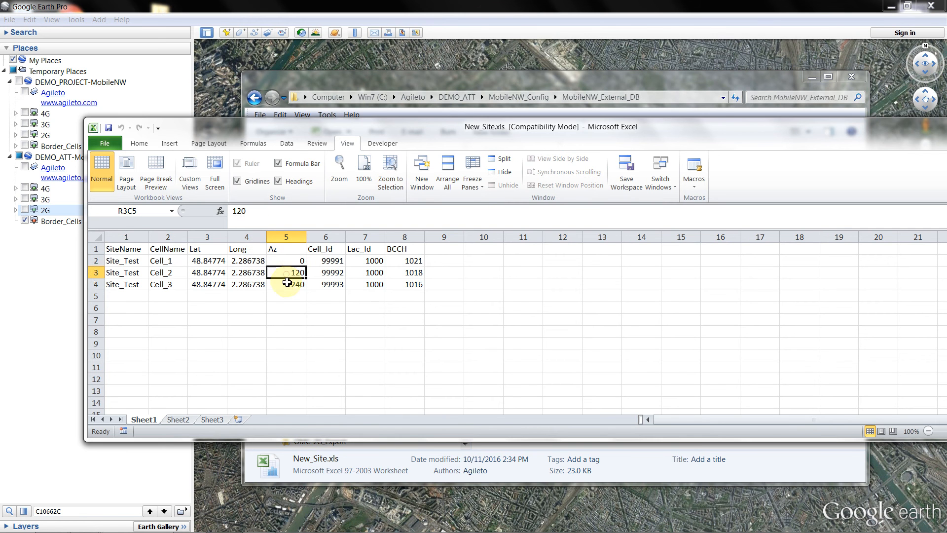
pyautogui.click(289, 283)
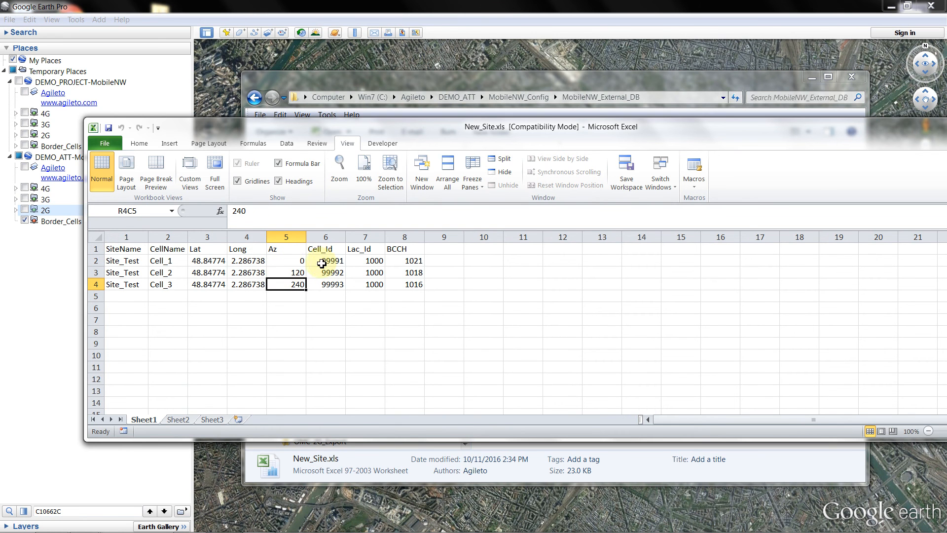
pyautogui.click(368, 260)
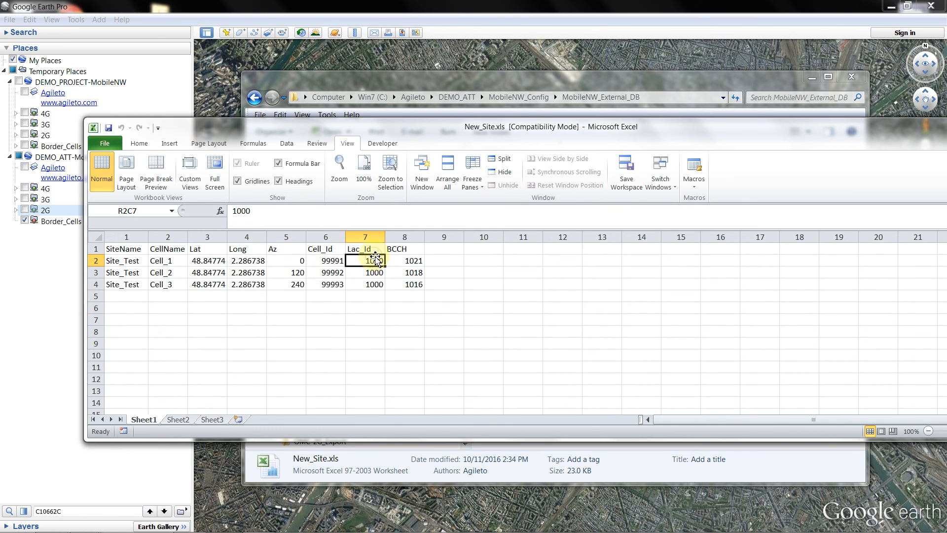
pyautogui.click(410, 260)
pyautogui.click(409, 273)
pyautogui.click(408, 285)
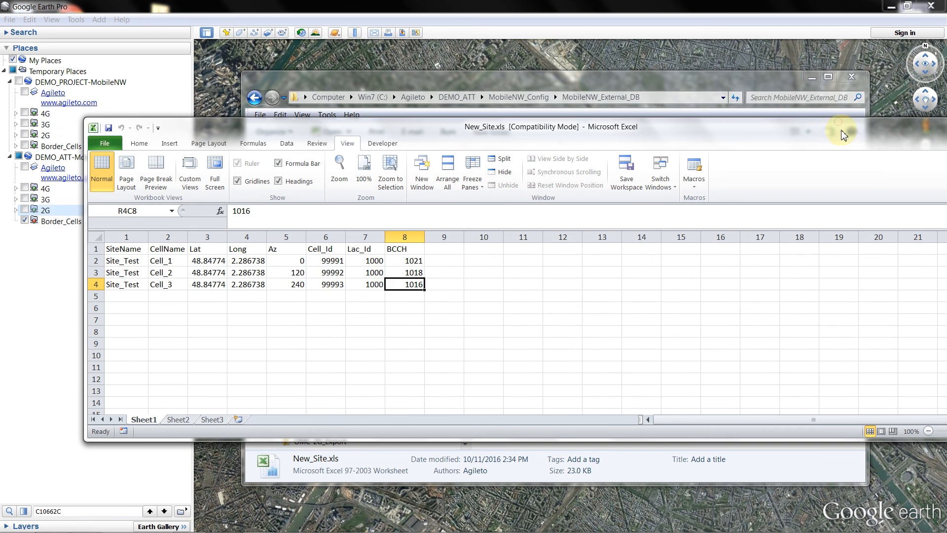
# - Close New_Site.xls and put away its MobileNW_External_DB folder window
pyautogui.moveTo(843, 127); pyautogui.dragTo(769, 131)
pyautogui.click(927, 121)
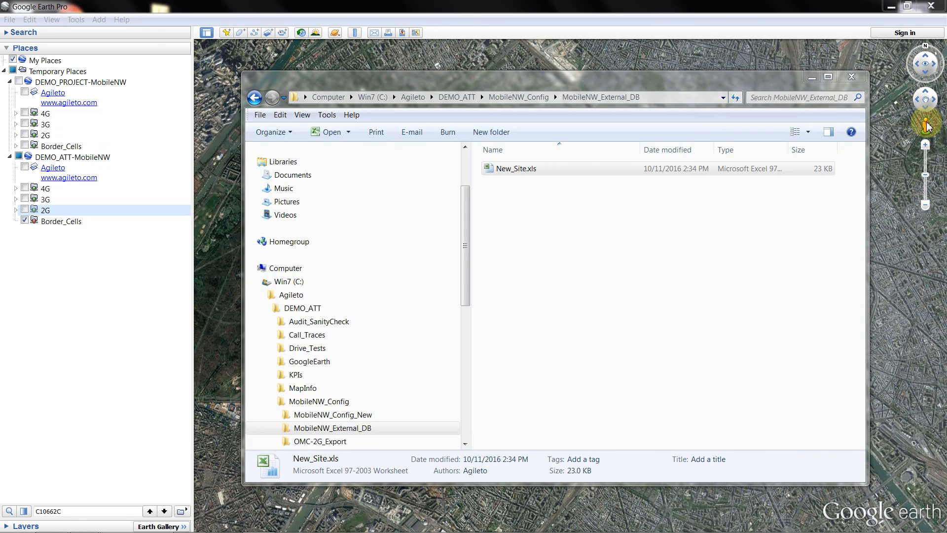
pyautogui.click(926, 122)
# - Switch to the running Agileto instance and open Database and GIS module 1.1, Generate and update Agileto reference database (2G/3G/4G)
pyautogui.moveTo(421, 520)
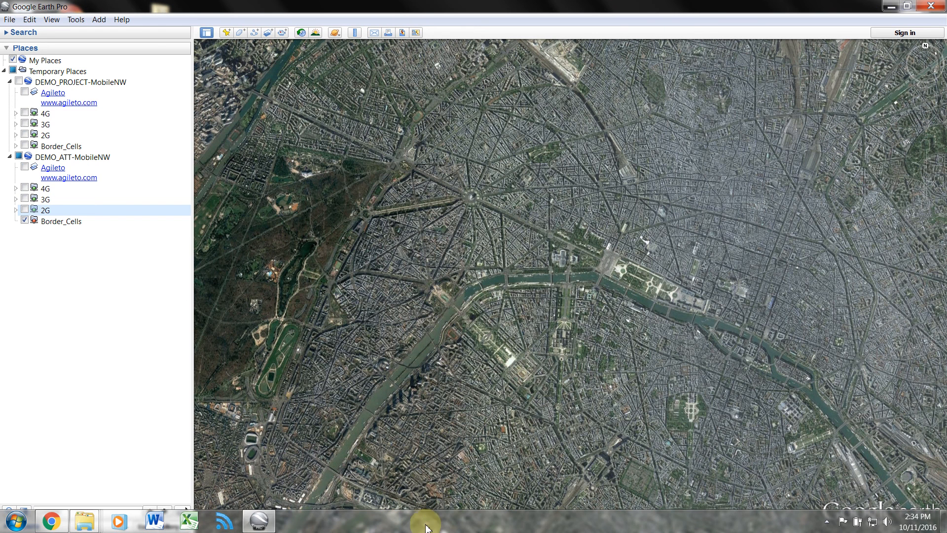
pyautogui.click(218, 525)
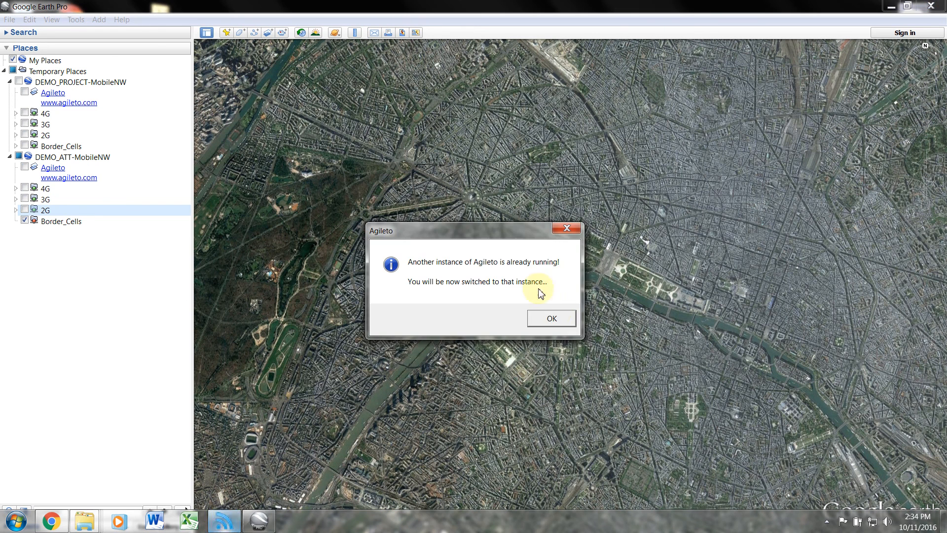
pyautogui.click(551, 318)
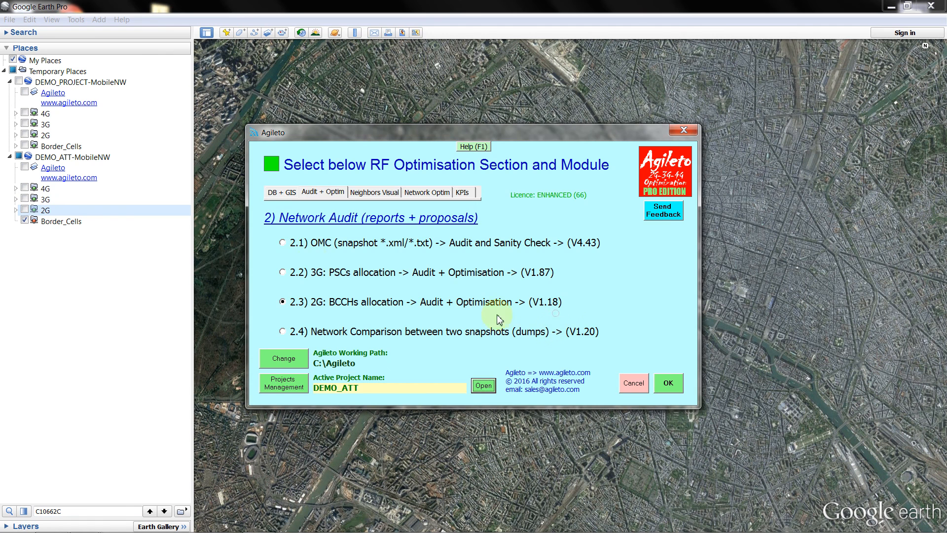
pyautogui.click(282, 192)
pyautogui.click(298, 243)
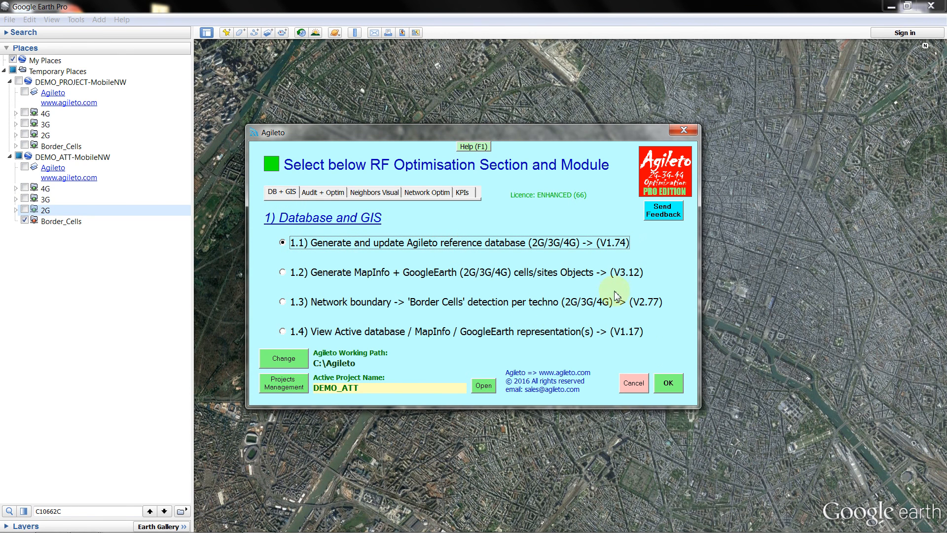
pyautogui.click(669, 385)
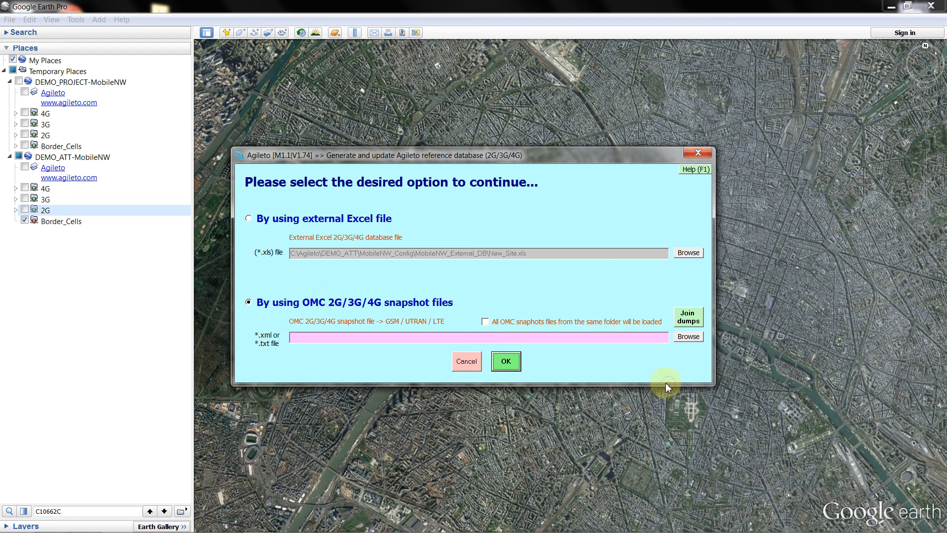
# - Use the external Excel file New_Site.xls as source and choose to update the Agileto database with ALL its new cells and data
pyautogui.click(260, 222)
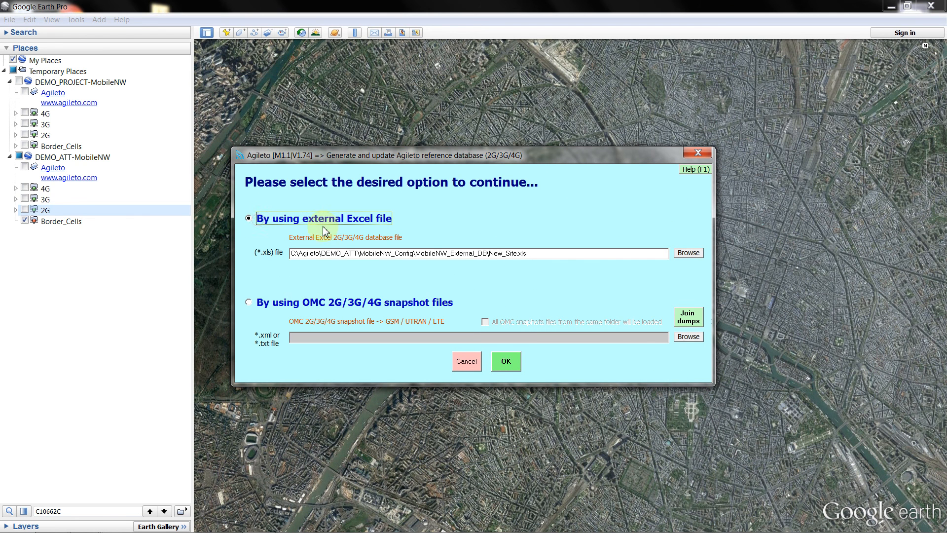
pyautogui.click(688, 253)
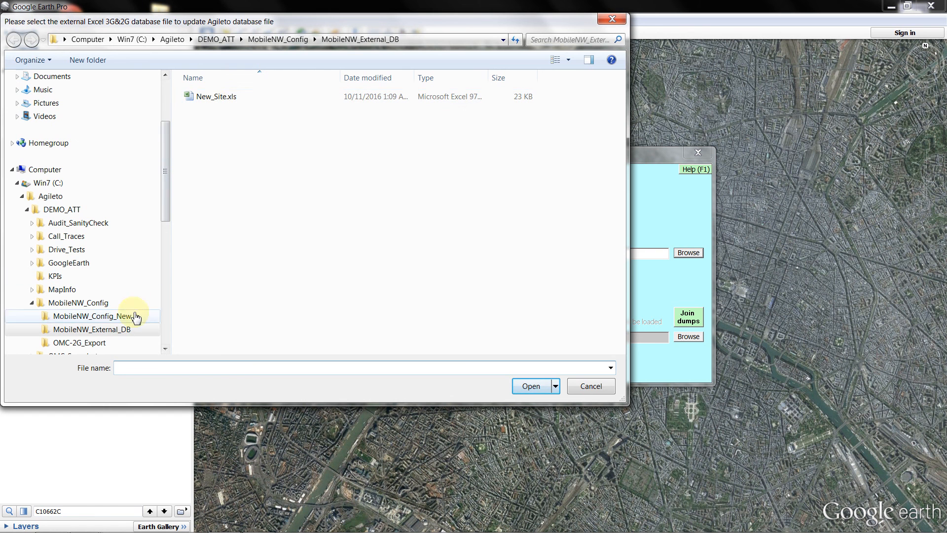
pyautogui.click(207, 99)
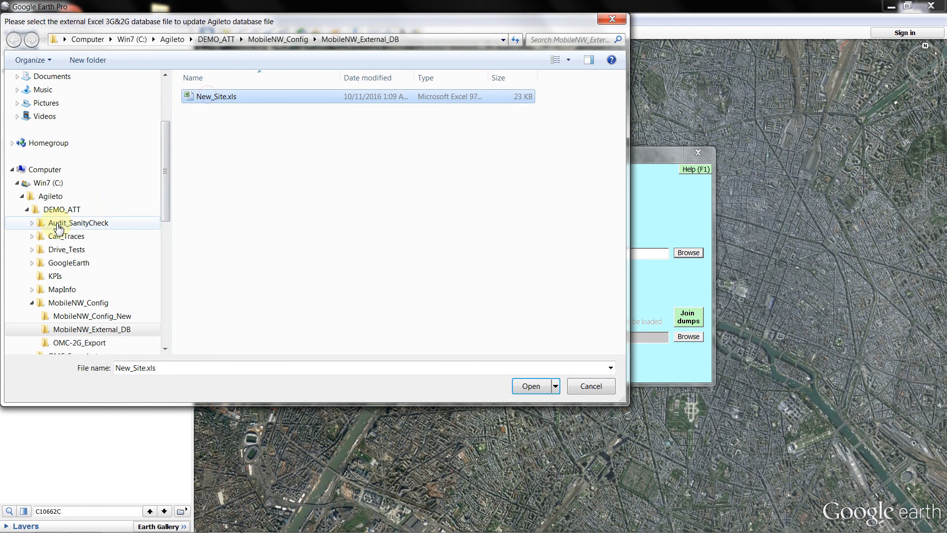
pyautogui.doubleClick(205, 98)
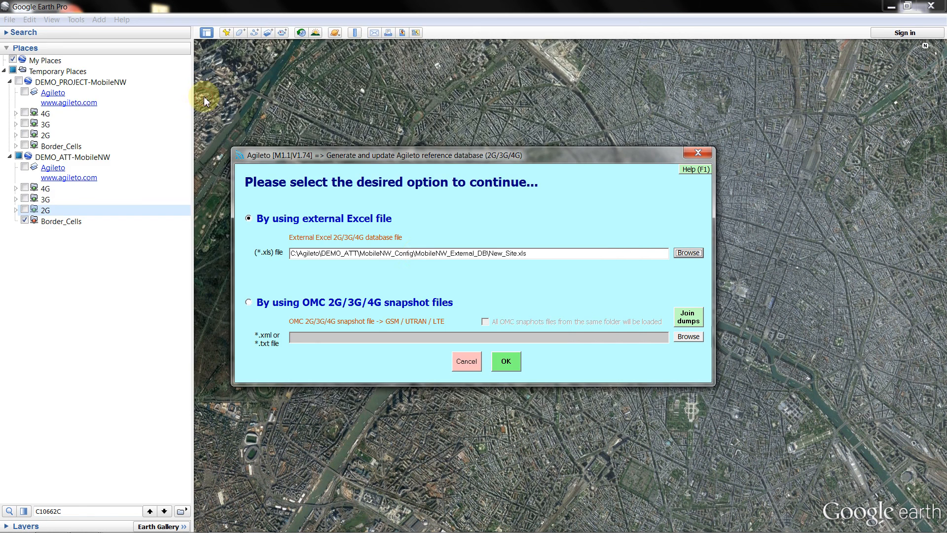
pyautogui.click(506, 362)
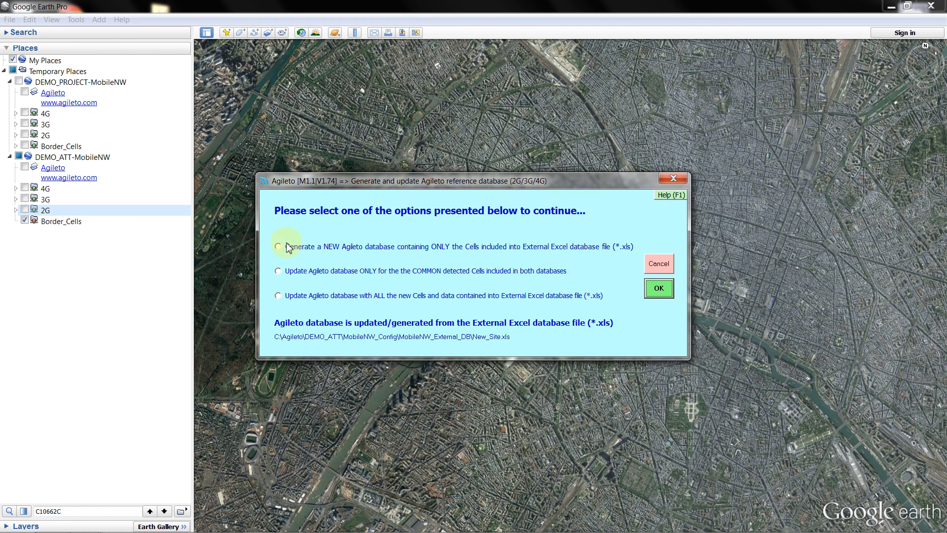
pyautogui.click(284, 299)
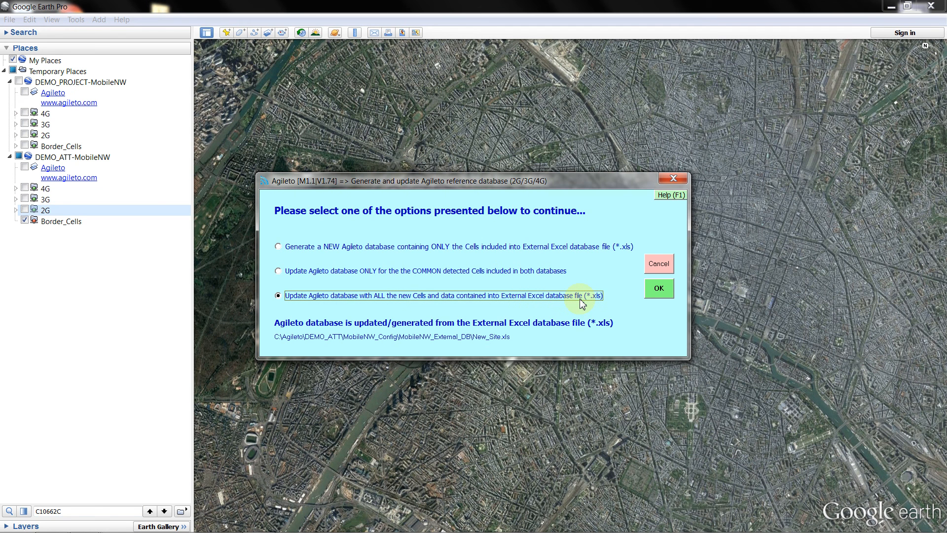
pyautogui.click(659, 291)
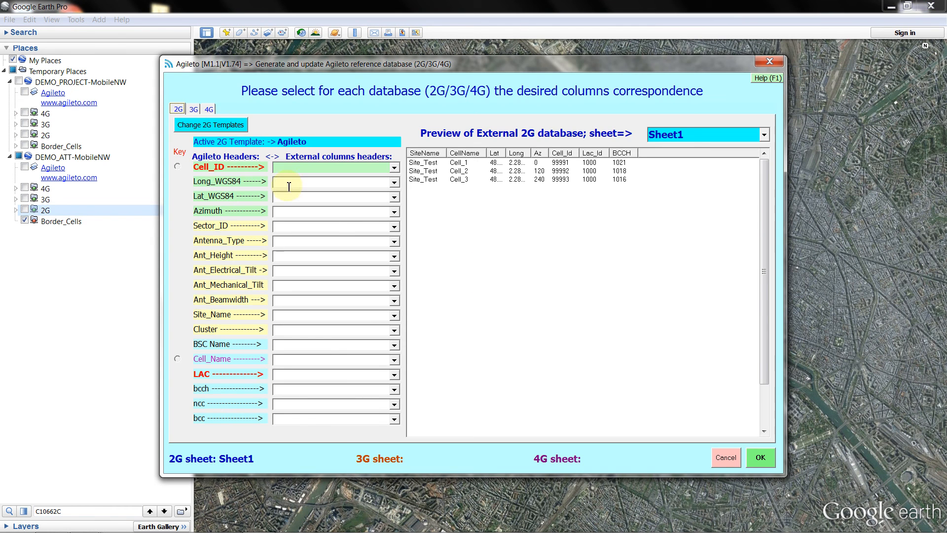
# - Review the 3G and 4G column correspondence settings, then return to the 2G settings
pyautogui.click(194, 109)
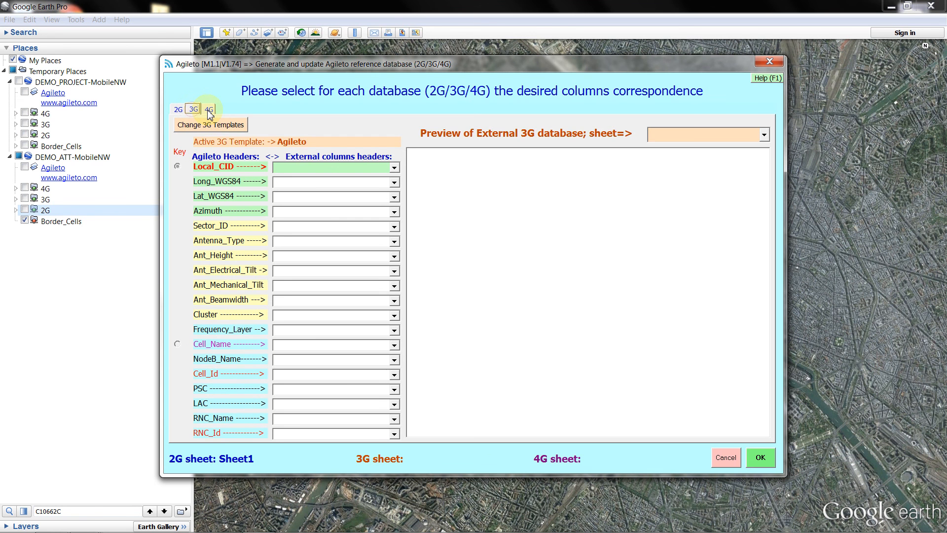
pyautogui.click(209, 110)
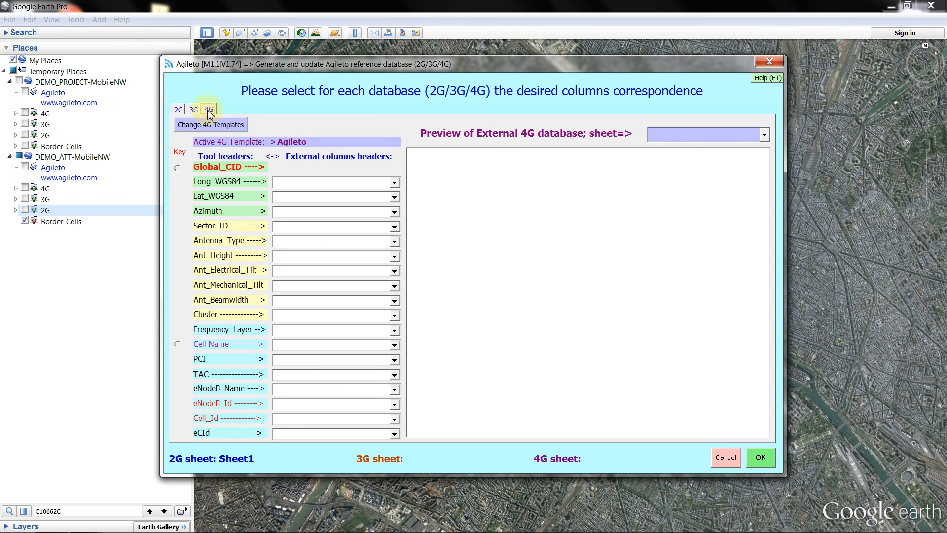
pyautogui.click(193, 110)
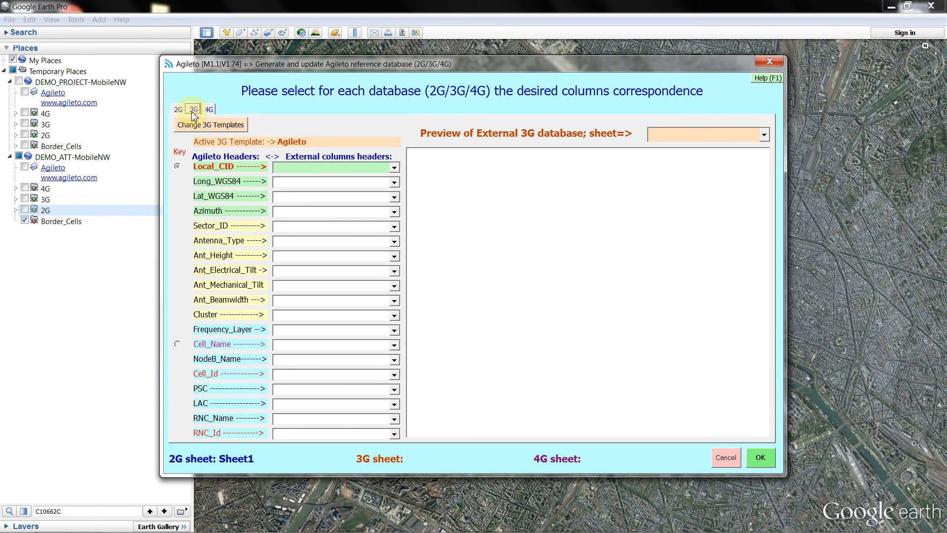
pyautogui.click(208, 109)
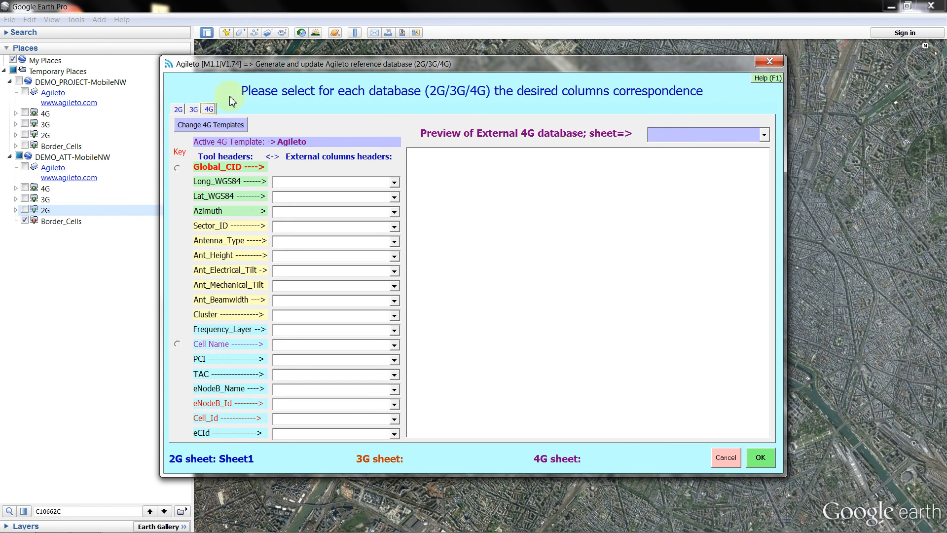
pyautogui.click(194, 109)
pyautogui.click(179, 110)
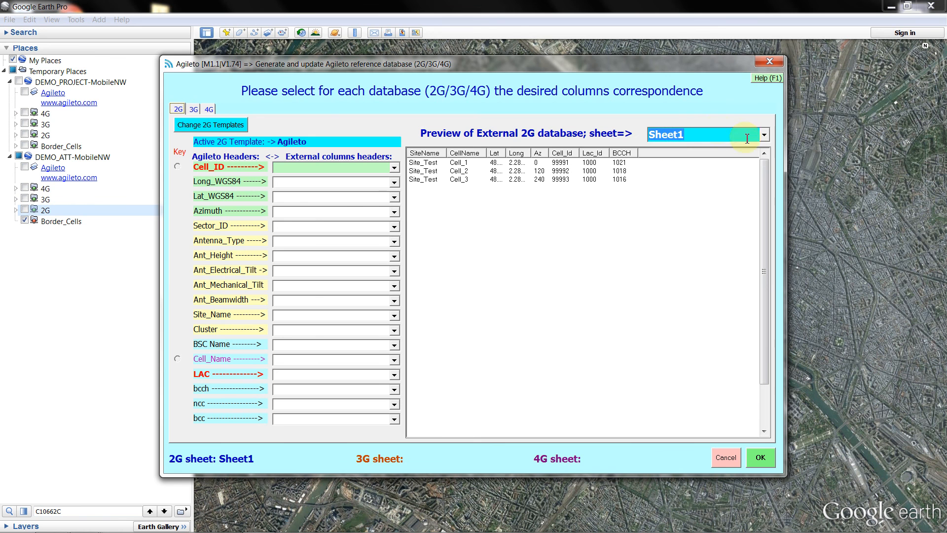
# - Select Sheet1 as the external 2G database sheet and widen the preview's Lat and Long columns to show full coordinates
pyautogui.click(762, 135)
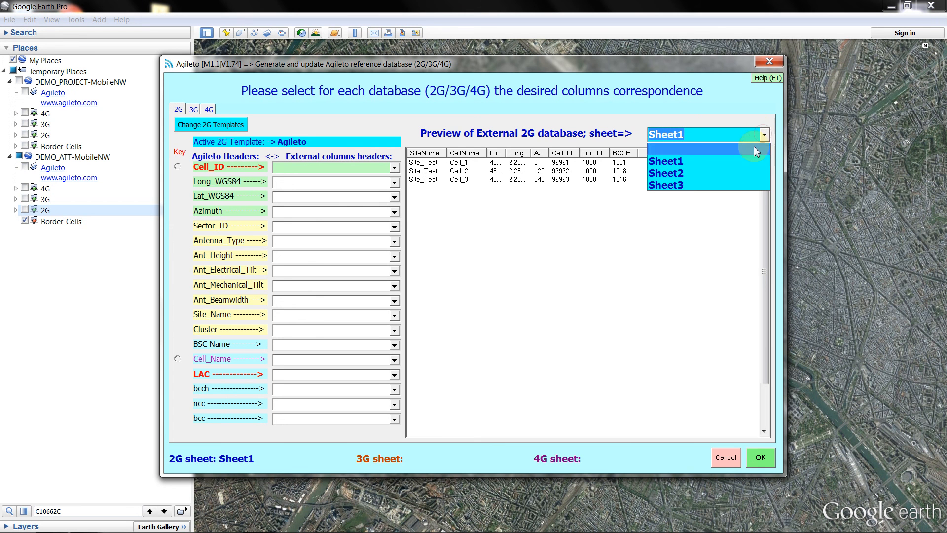
pyautogui.click(734, 167)
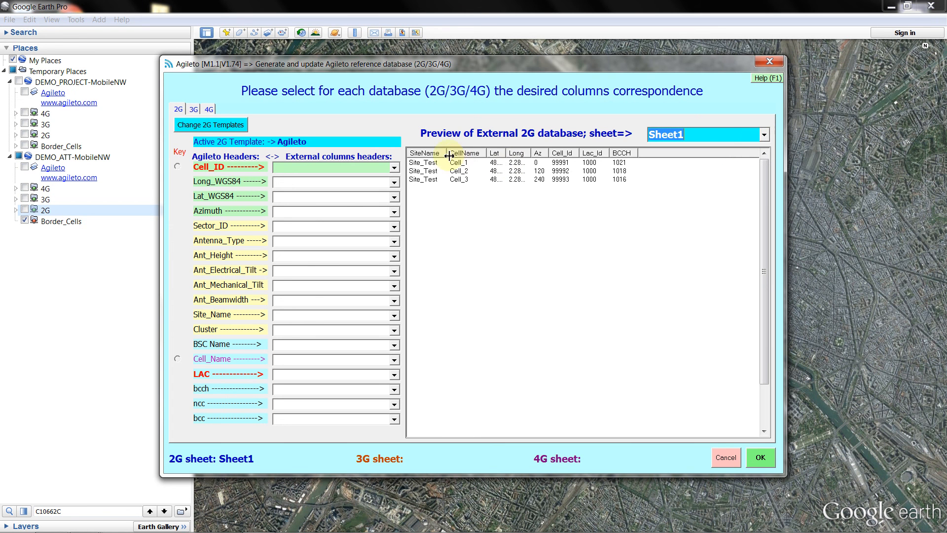
pyautogui.moveTo(505, 156); pyautogui.dragTo(522, 151)
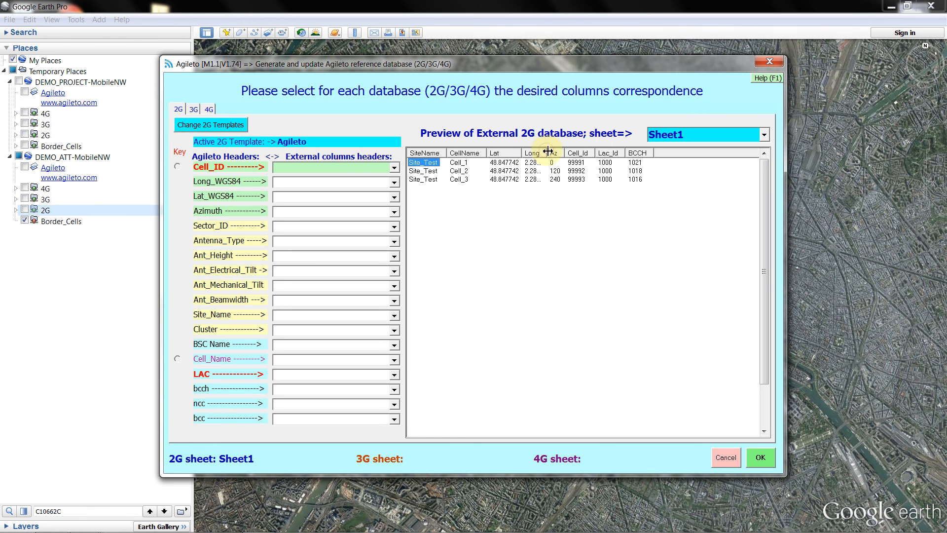
pyautogui.moveTo(548, 154); pyautogui.dragTo(553, 153)
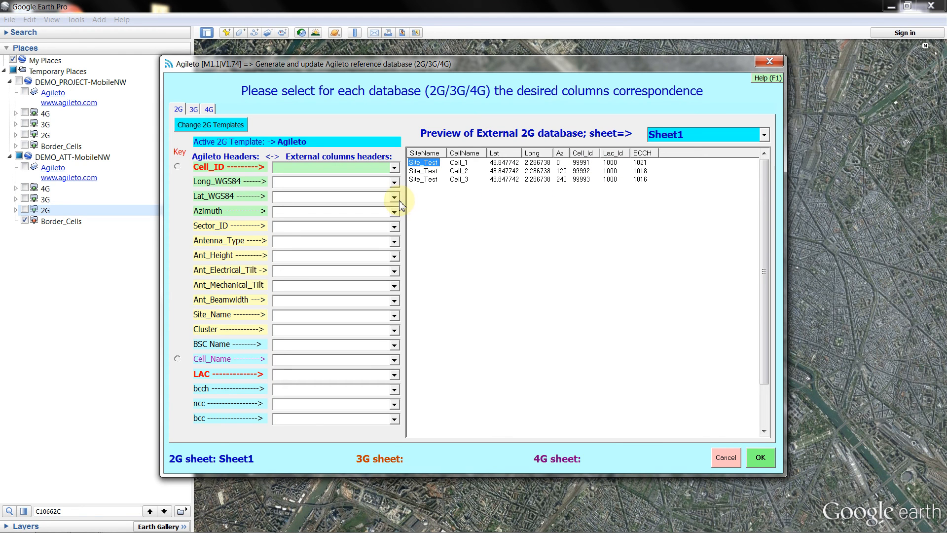
# - Map the 2G headers Cell_ID to Cell_Id, Long_WGS84 to Long, Lat_WGS84 to Lat and Azimuth to Az
pyautogui.click(394, 169)
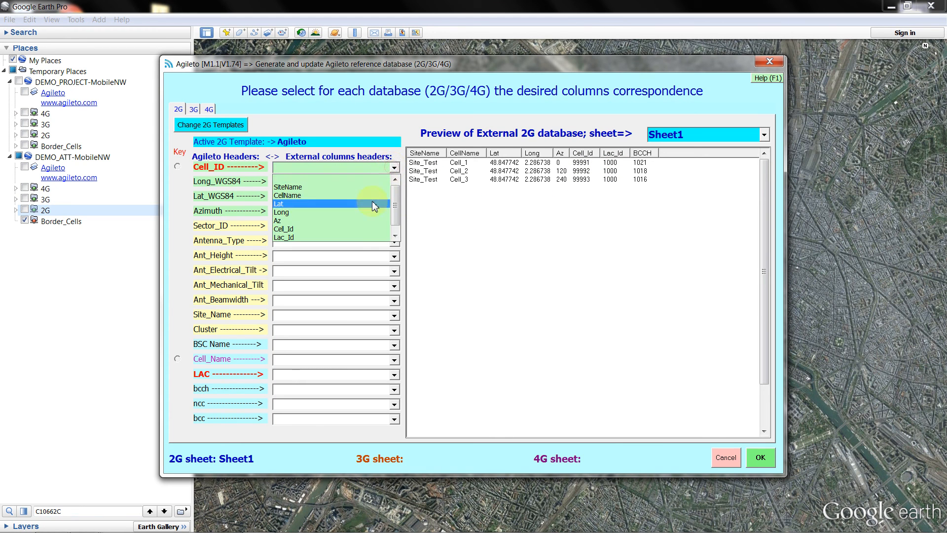
pyautogui.click(357, 229)
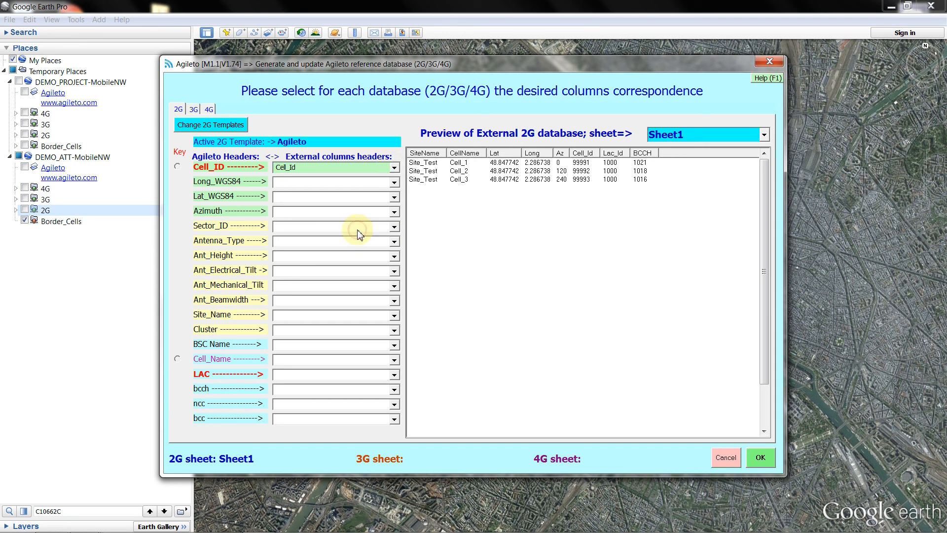
pyautogui.click(394, 183)
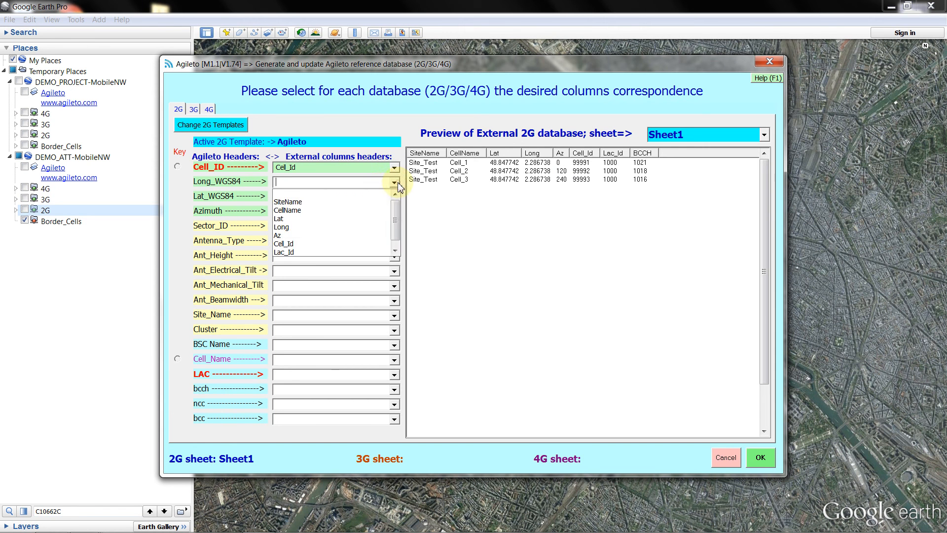
pyautogui.click(344, 228)
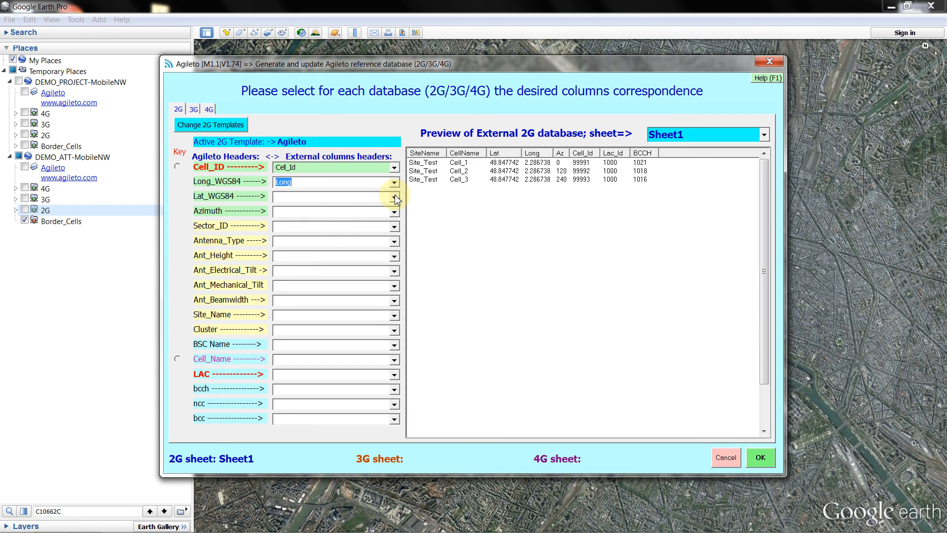
pyautogui.click(394, 197)
pyautogui.click(363, 231)
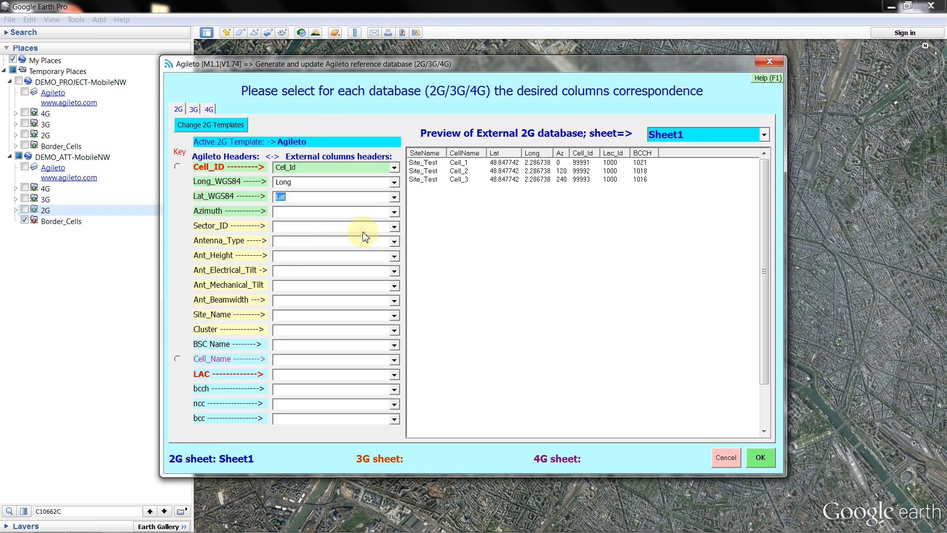
pyautogui.click(394, 212)
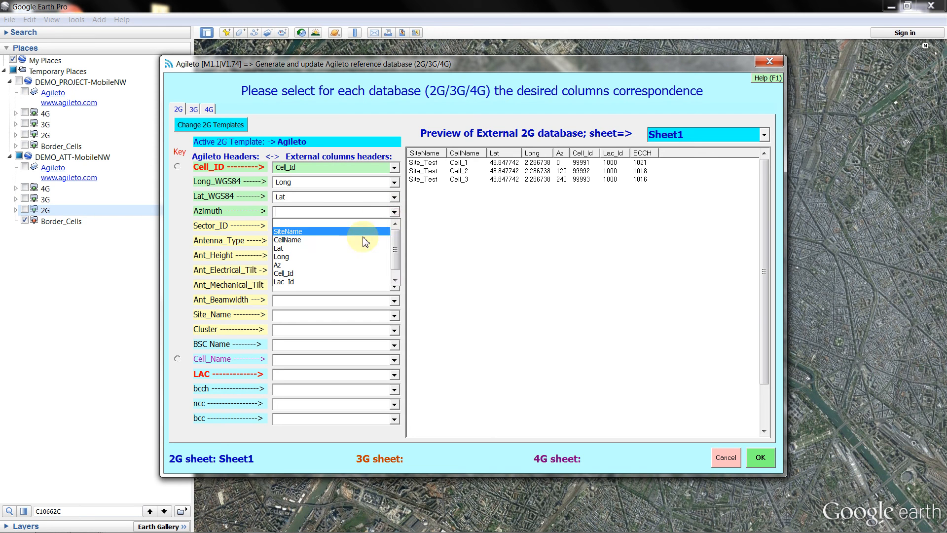
pyautogui.click(342, 266)
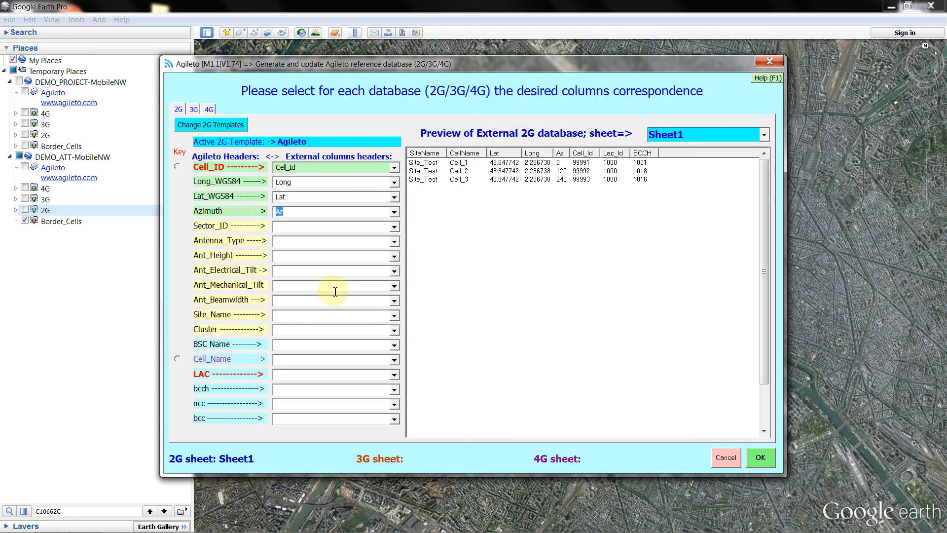
# - Map the 2G headers Site_Name to SiteName, Cell_Name to CellName and bcch to BCCH
pyautogui.click(394, 315)
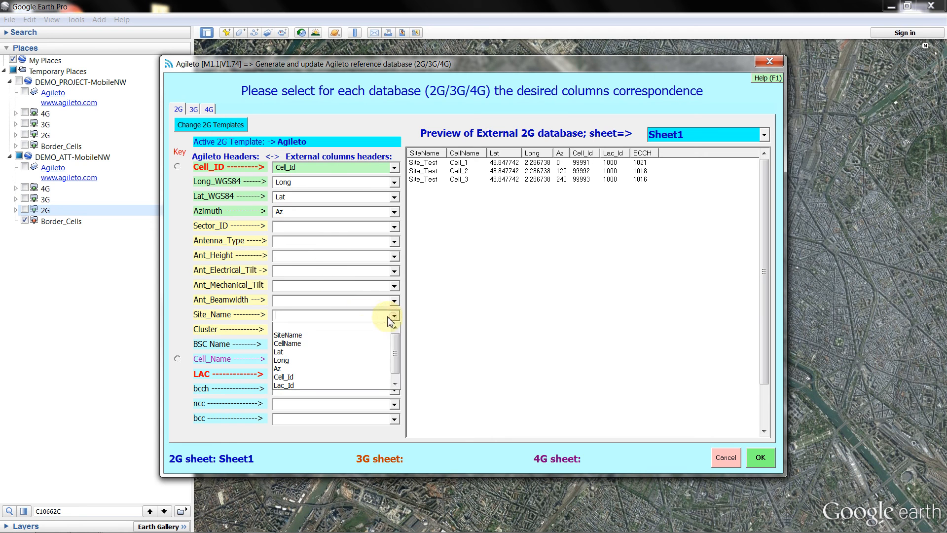
pyautogui.click(353, 336)
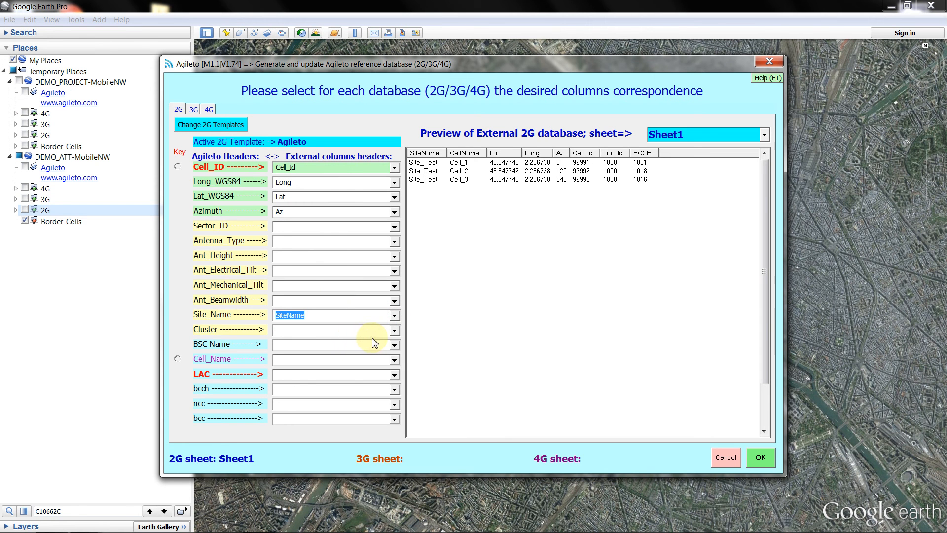
pyautogui.click(396, 361)
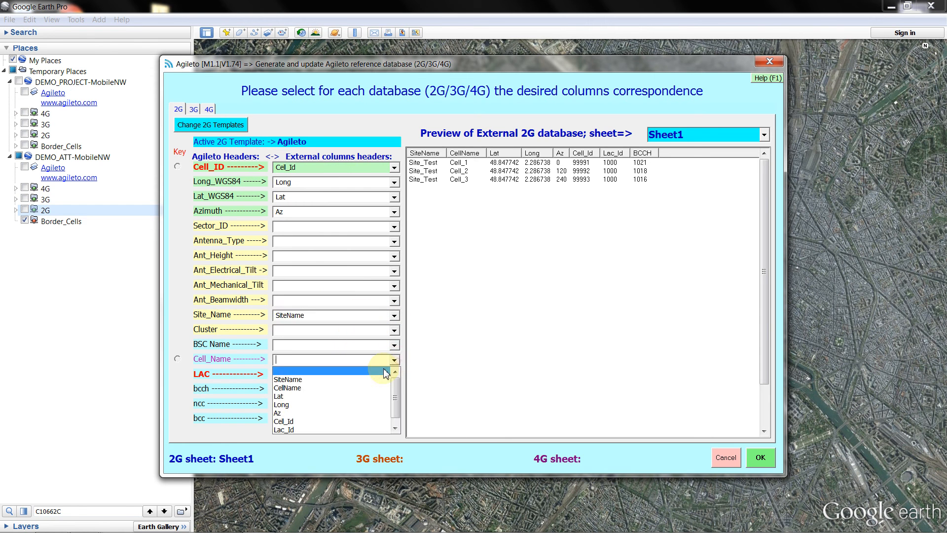
pyautogui.click(356, 388)
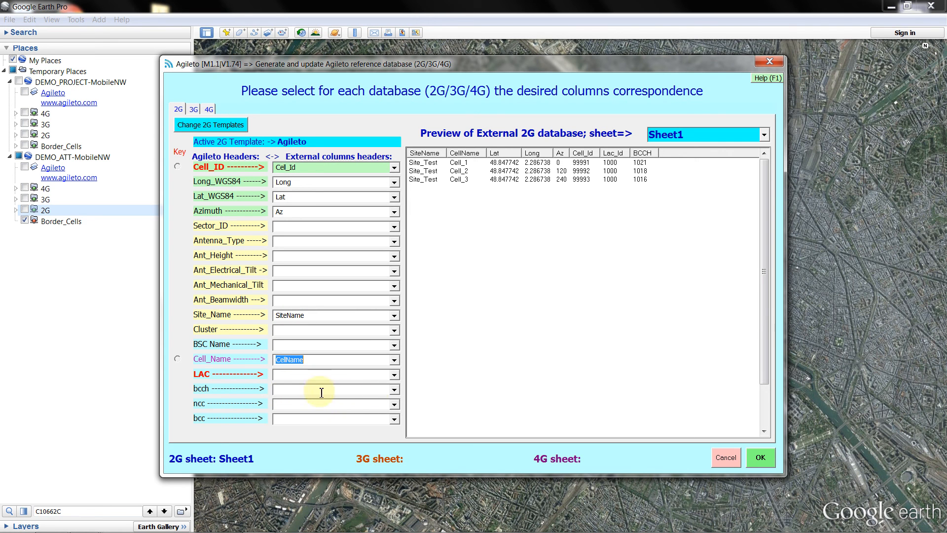
pyautogui.click(398, 391)
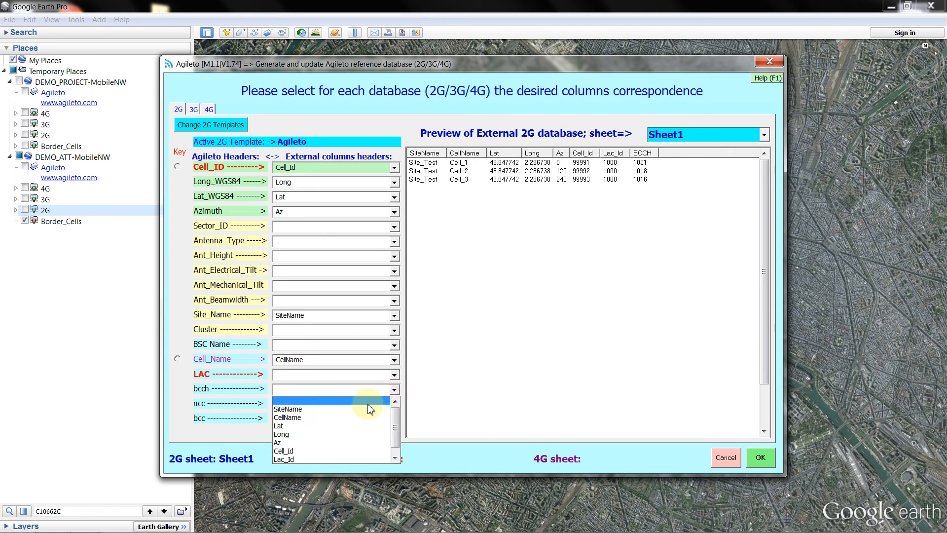
pyautogui.scroll(-1, 340, 449)
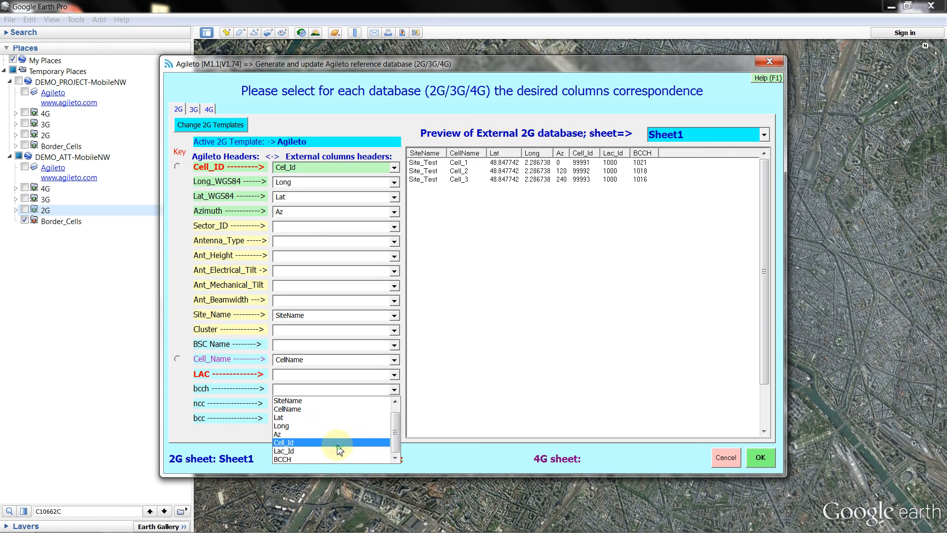
pyautogui.click(310, 463)
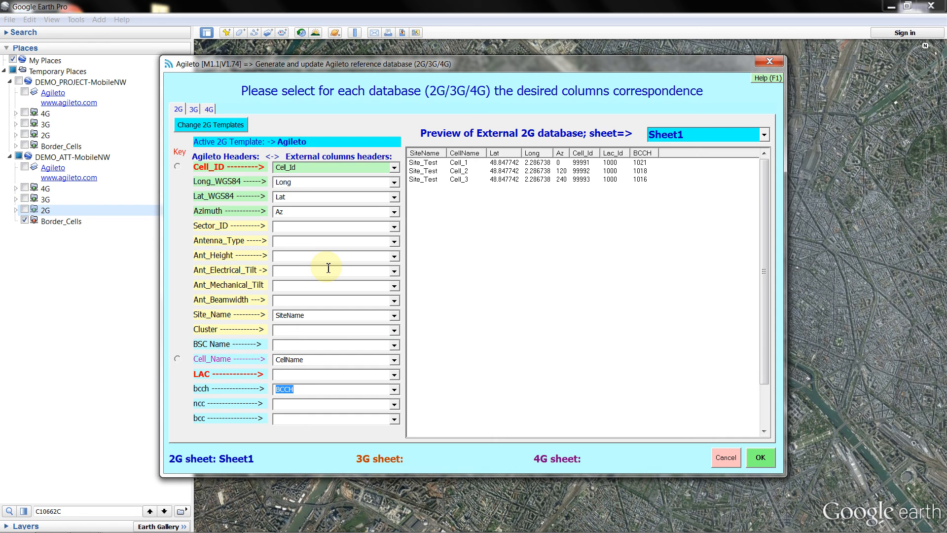
# - Run the reference database update with the 2G column mapping and acknowledge its notices
pyautogui.click(767, 457)
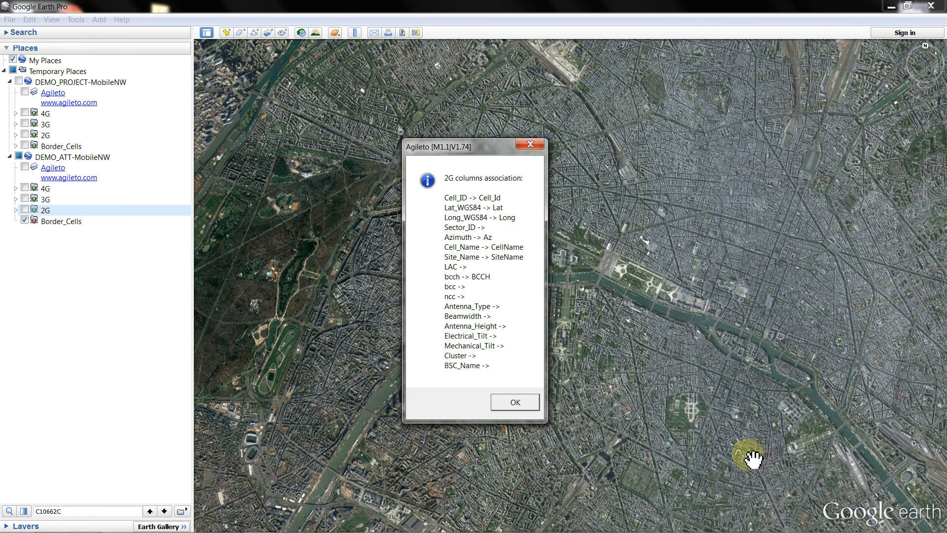
pyautogui.click(526, 407)
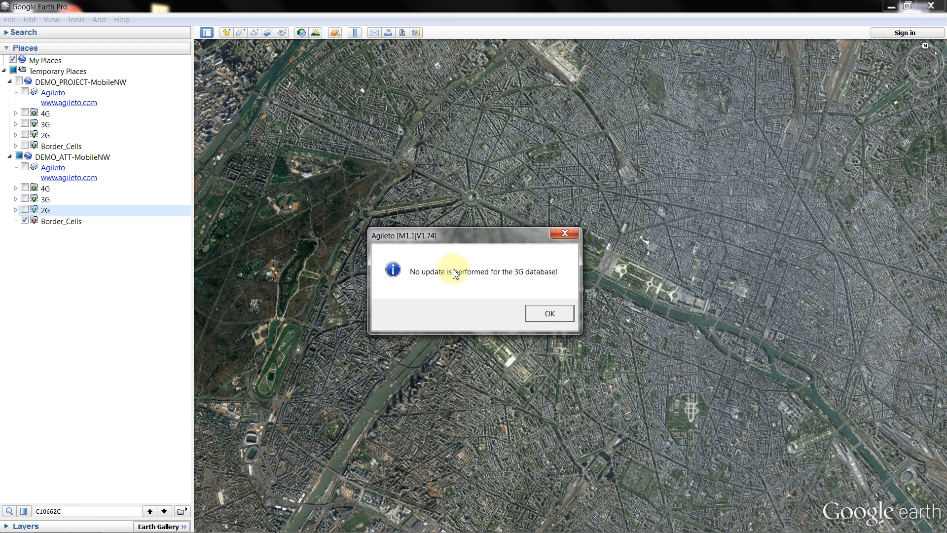
pyautogui.click(548, 319)
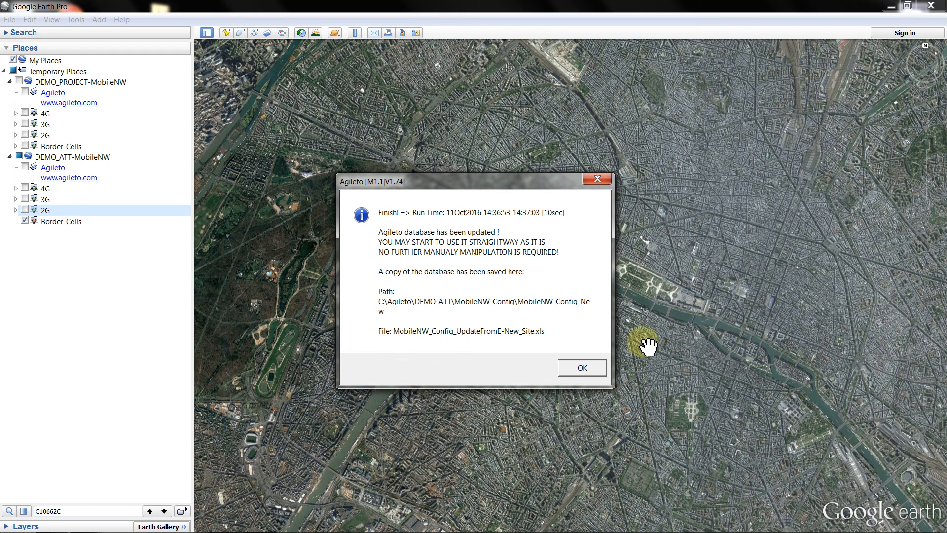
pyautogui.click(585, 367)
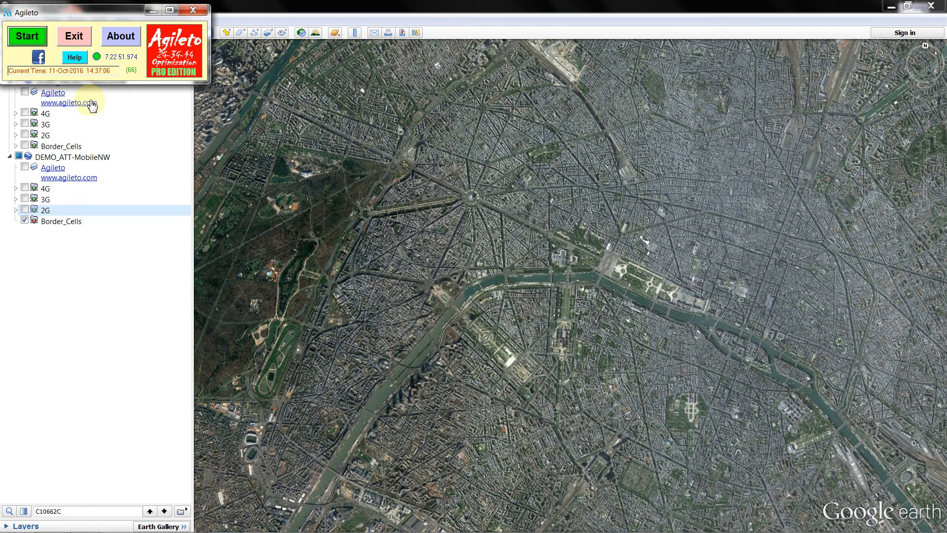
# - Generate the MapInfo and Google Earth 2G/3G/4G cells and sites objects from the Agileto database with module 1.2, keeping the preset settings
pyautogui.click(28, 39)
pyautogui.click(298, 277)
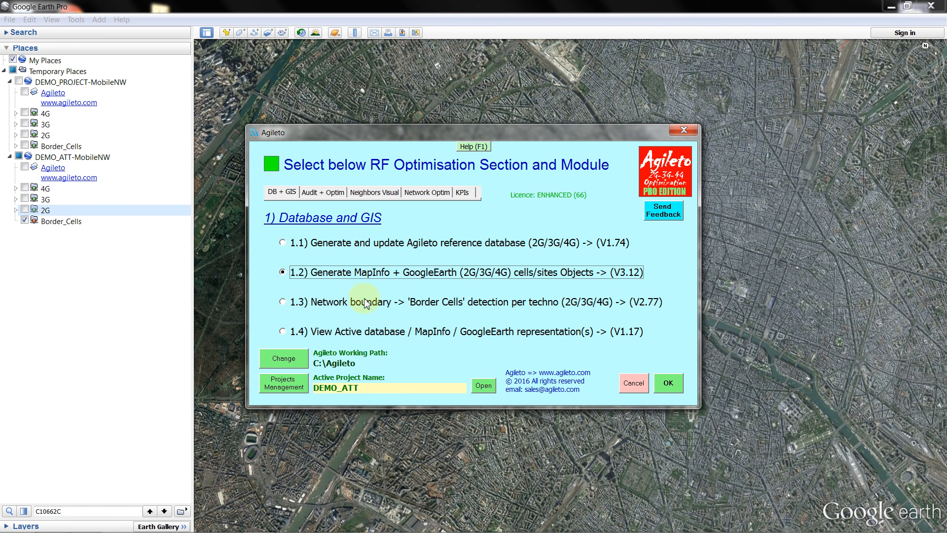
pyautogui.click(675, 384)
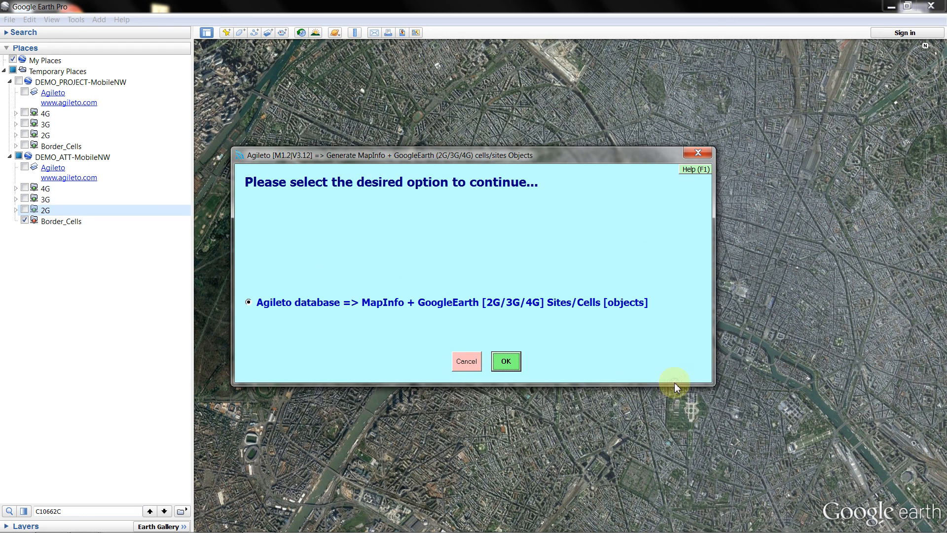
pyautogui.click(513, 365)
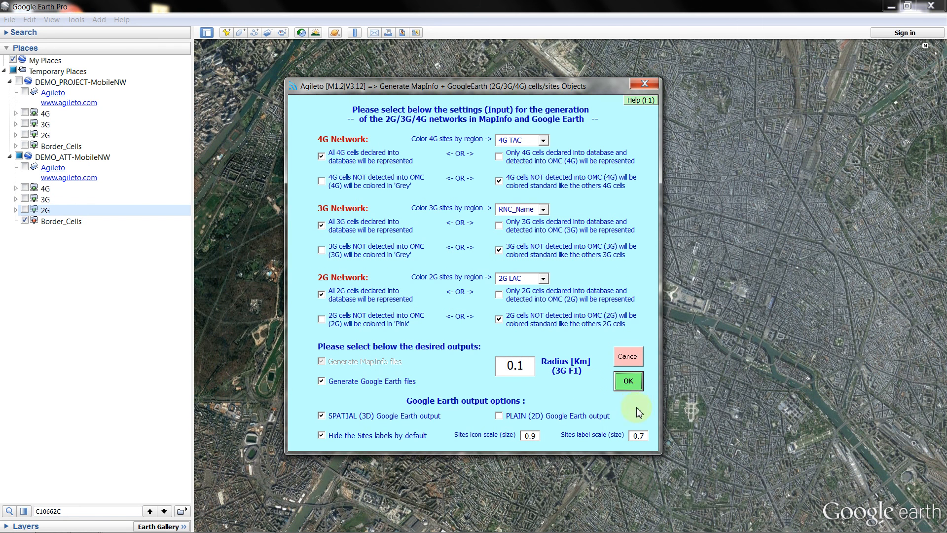
pyautogui.click(628, 381)
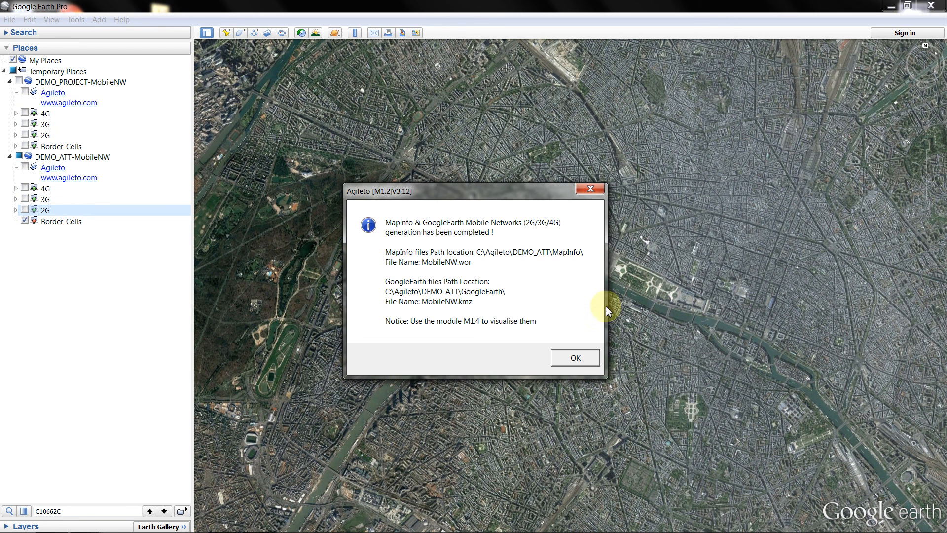
pyautogui.click(585, 359)
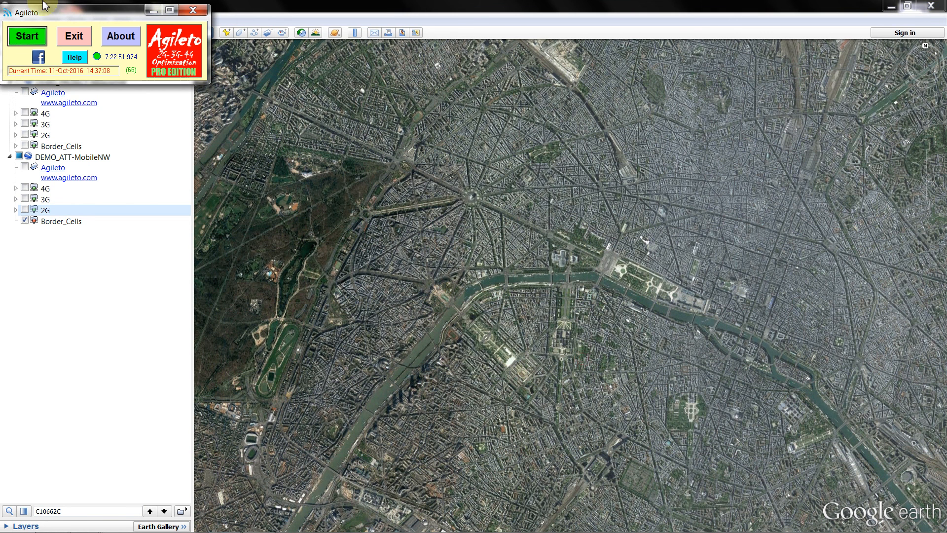
# - Open the active project's 2G/3G/4G network database with module 1.4
pyautogui.click(28, 36)
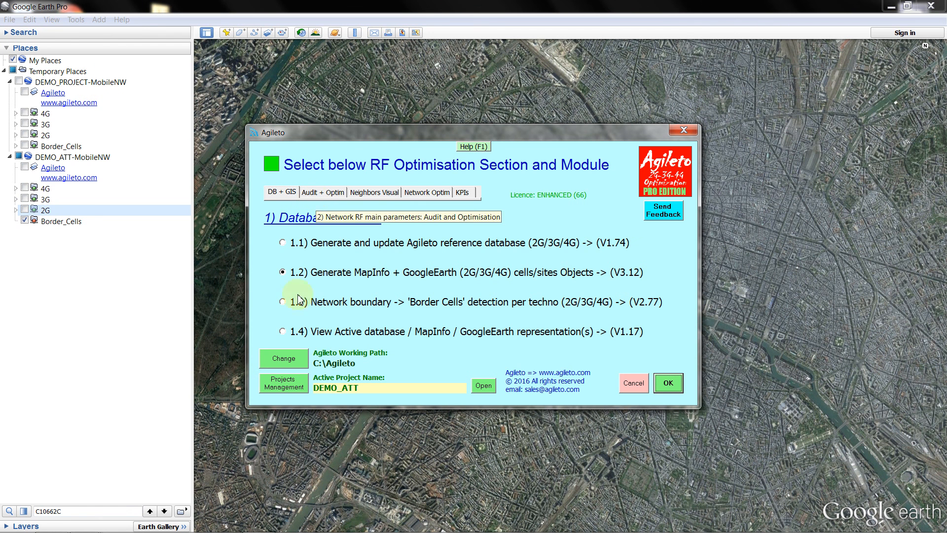
pyautogui.click(306, 338)
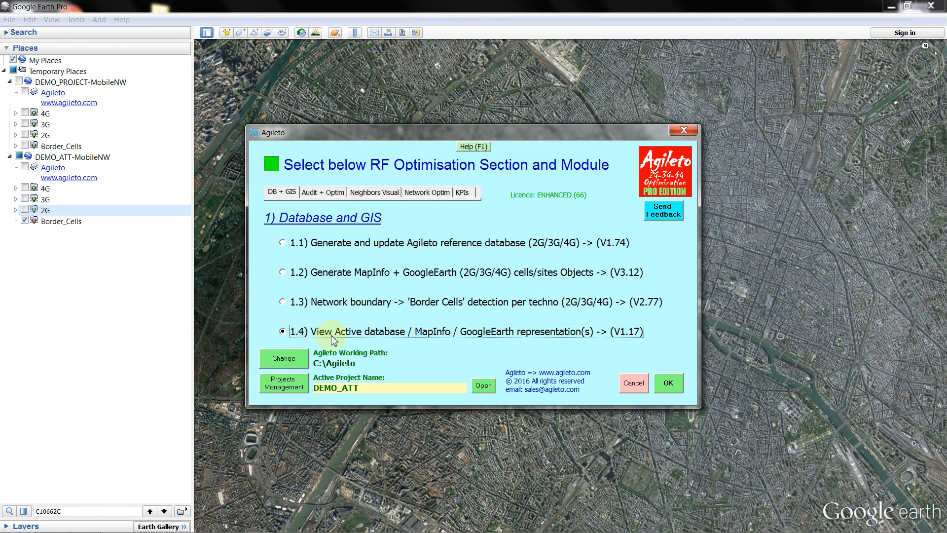
pyautogui.click(671, 383)
pyautogui.click(340, 184)
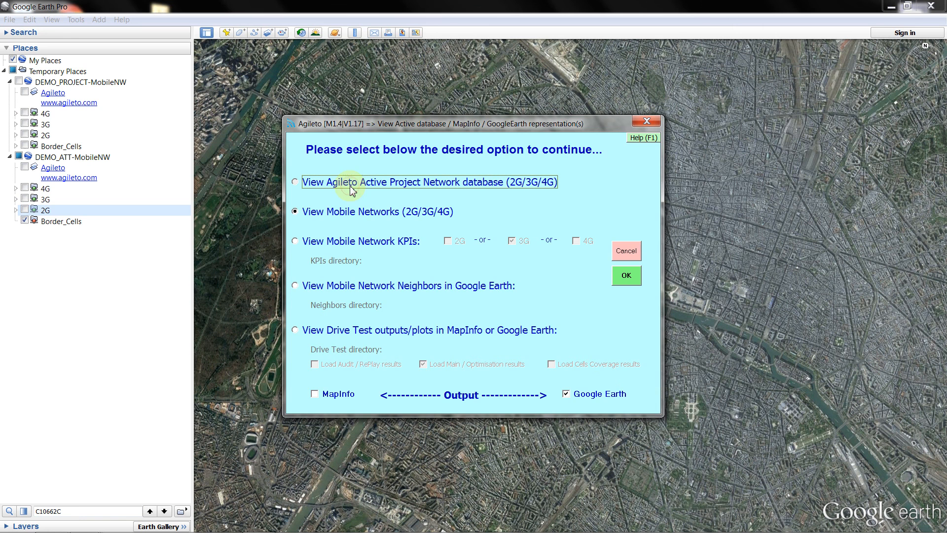
pyautogui.click(627, 275)
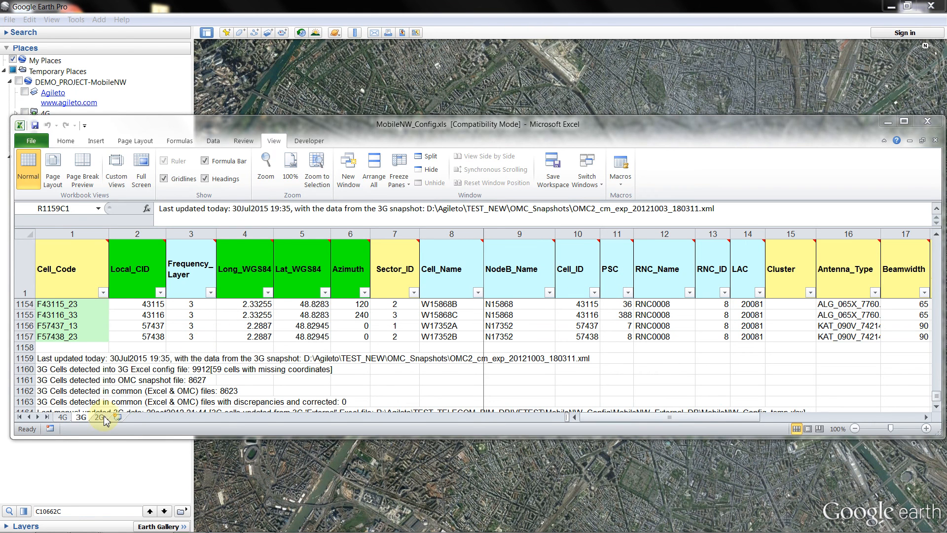
# - Examine the three Site_Test cell rows and their empty LAC column in the 2G sheet, then close the database and its notice
pyautogui.click(99, 418)
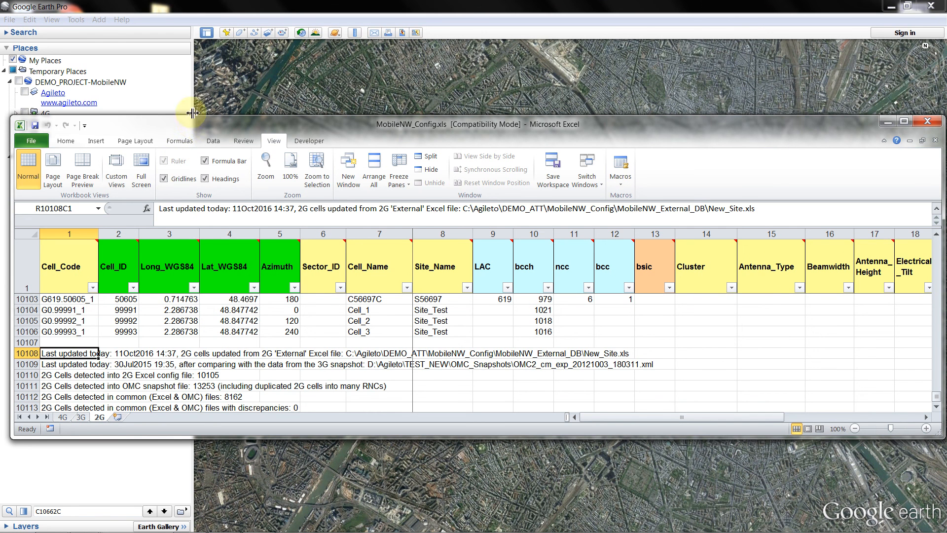
pyautogui.doubleClick(193, 129)
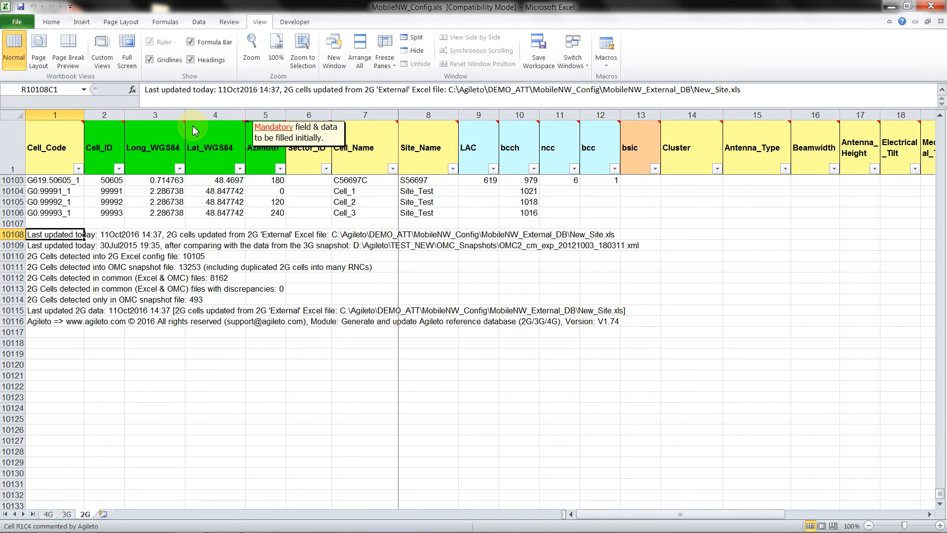
pyautogui.click(471, 193)
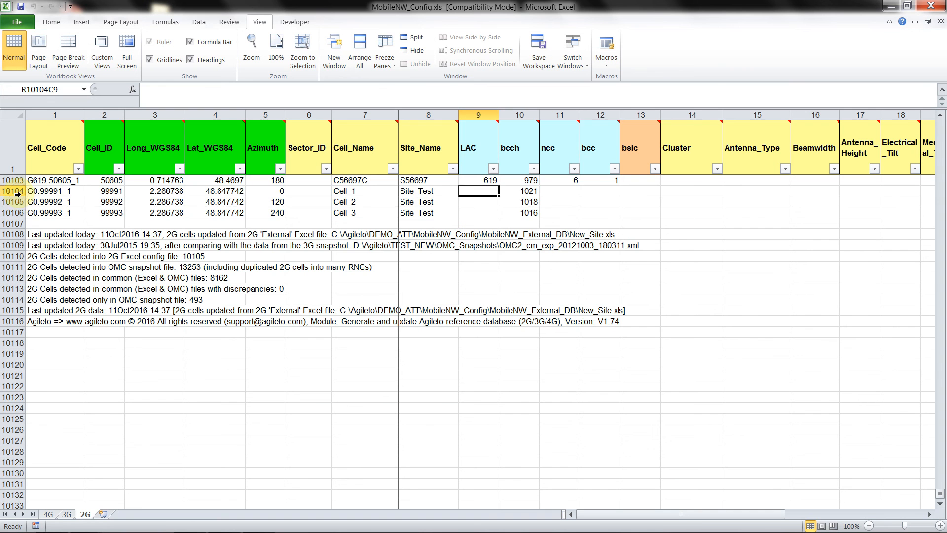
pyautogui.moveTo(18, 194); pyautogui.dragTo(17, 212)
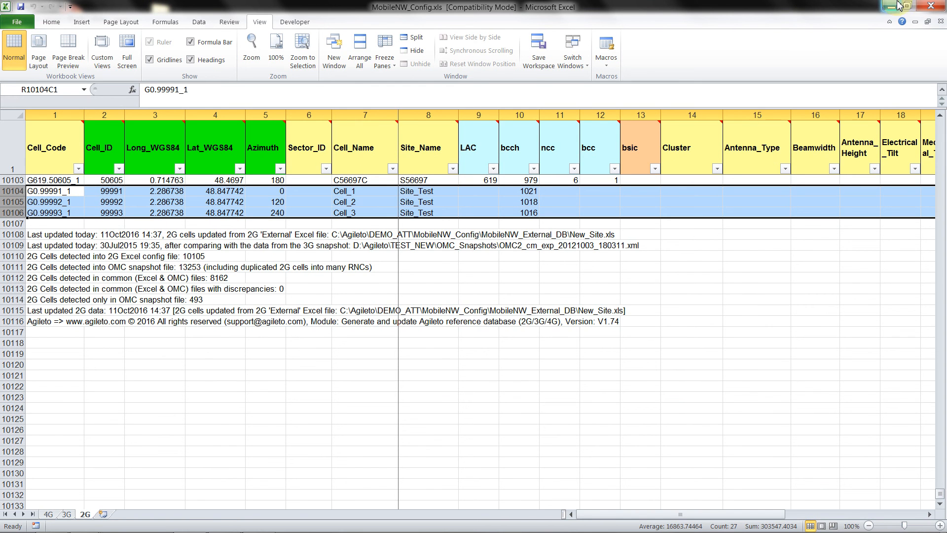
pyautogui.click(932, 11)
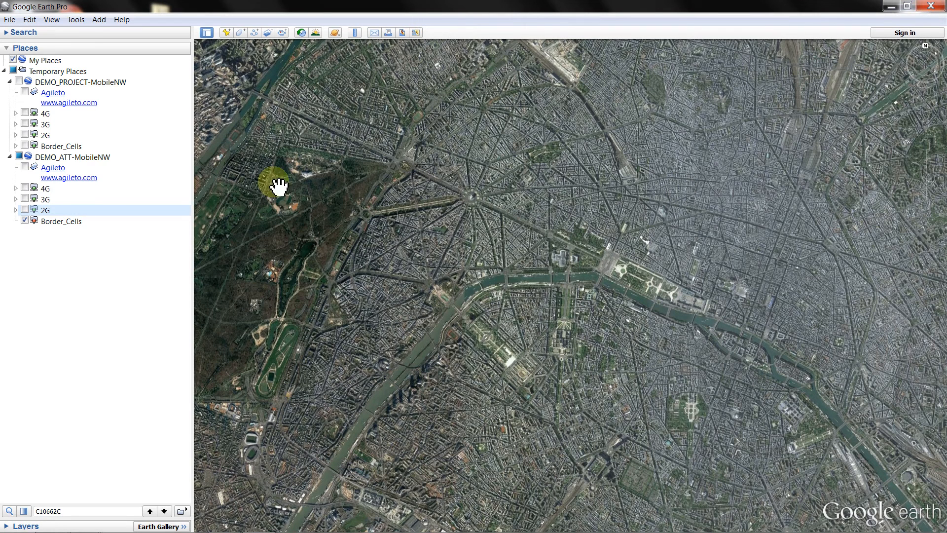
pyautogui.click(225, 522)
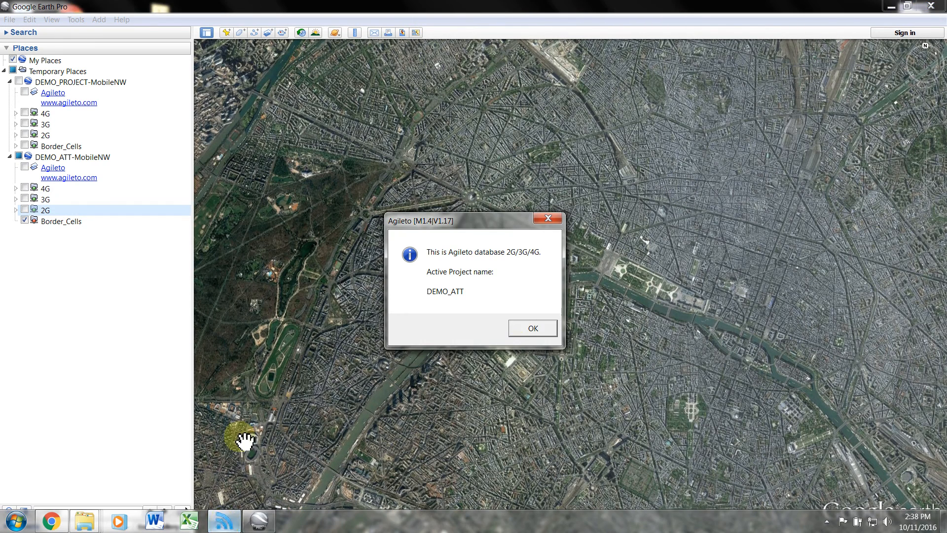
pyautogui.click(519, 323)
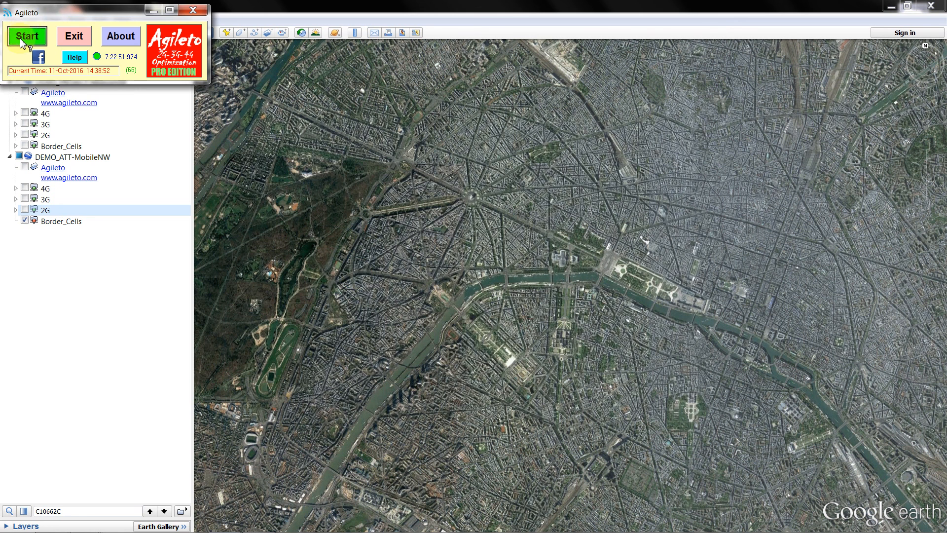
# - Load the updated 2G/3G/4G mobile networks into Google Earth with module 1.4
pyautogui.click(28, 35)
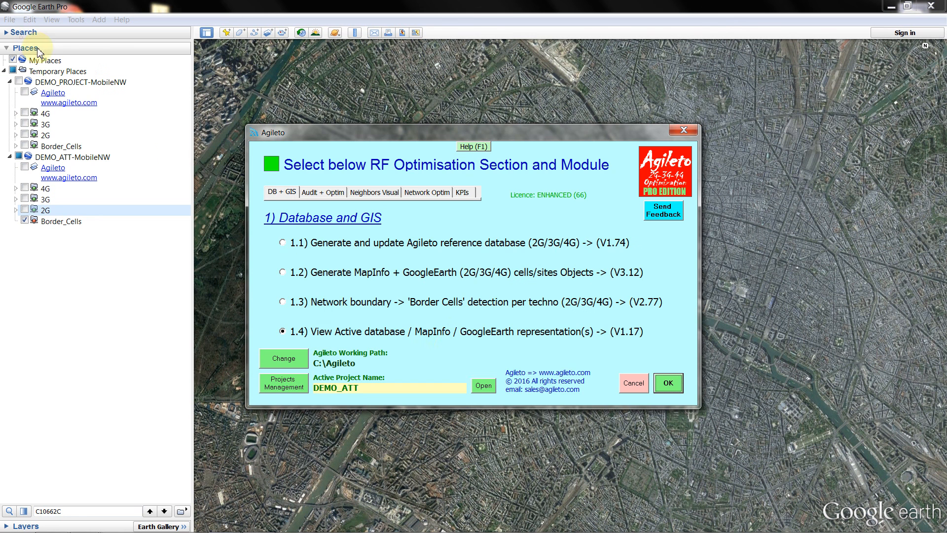
pyautogui.click(668, 383)
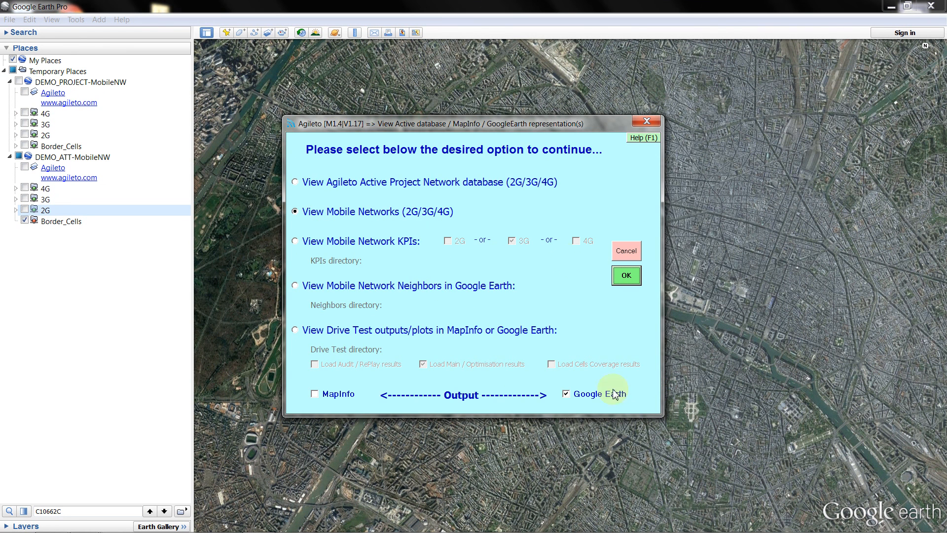
pyautogui.click(624, 276)
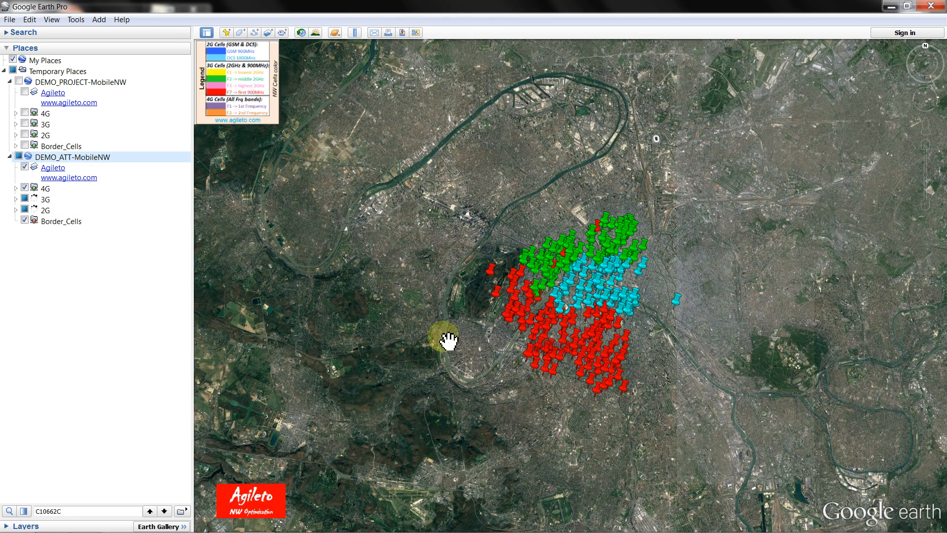
# - Hide the 3G and 4G layers of DEMO_ATT-MobileNW and display all Cells_2G_F1 cells on the map
pyautogui.scroll(5, 476, 336)
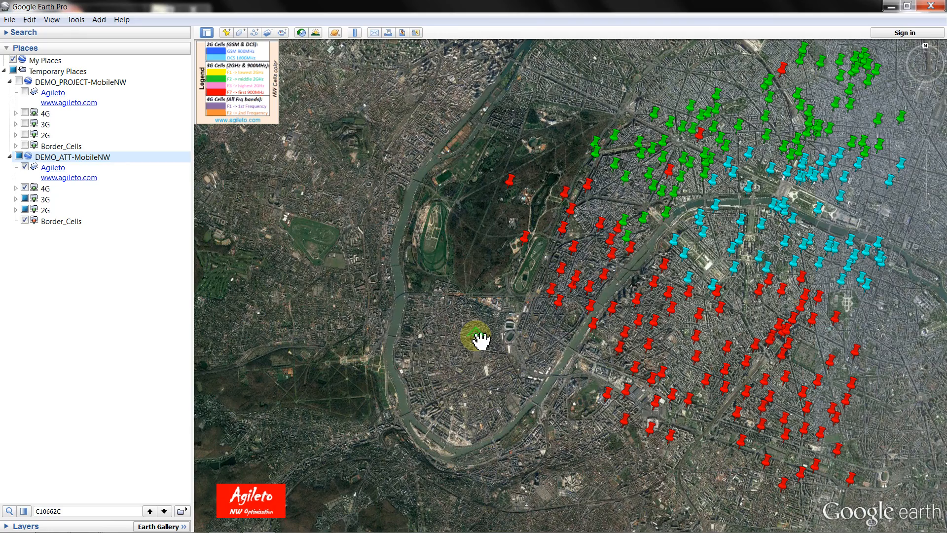
pyautogui.click(24, 198)
pyautogui.click(23, 189)
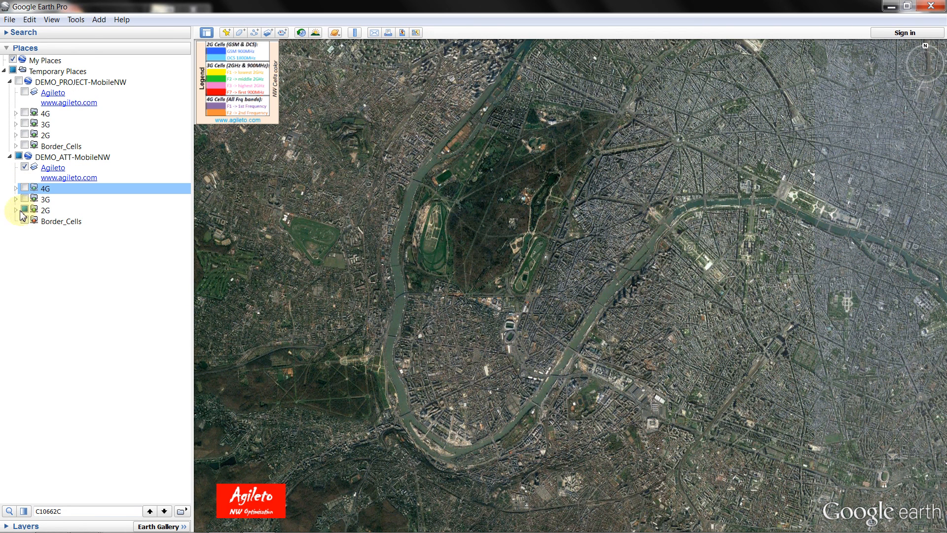
pyautogui.click(16, 210)
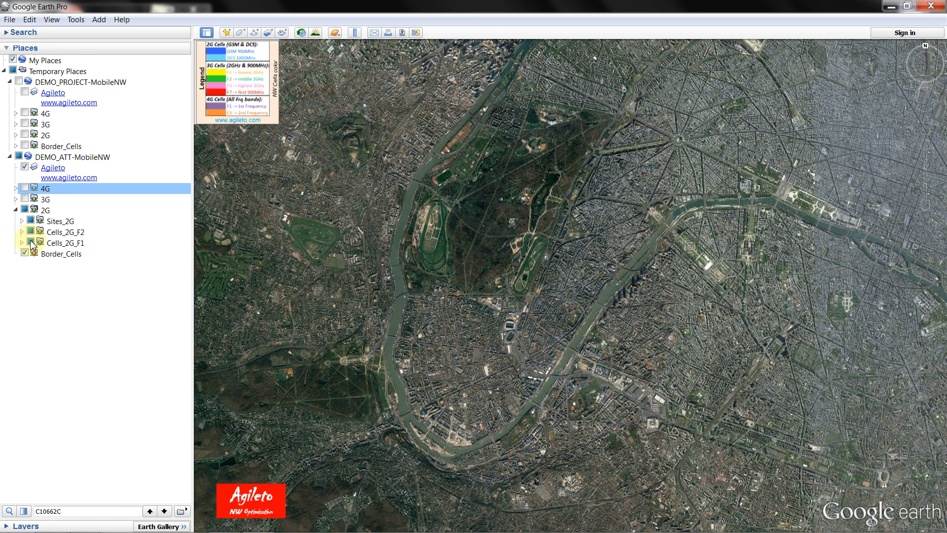
pyautogui.click(31, 243)
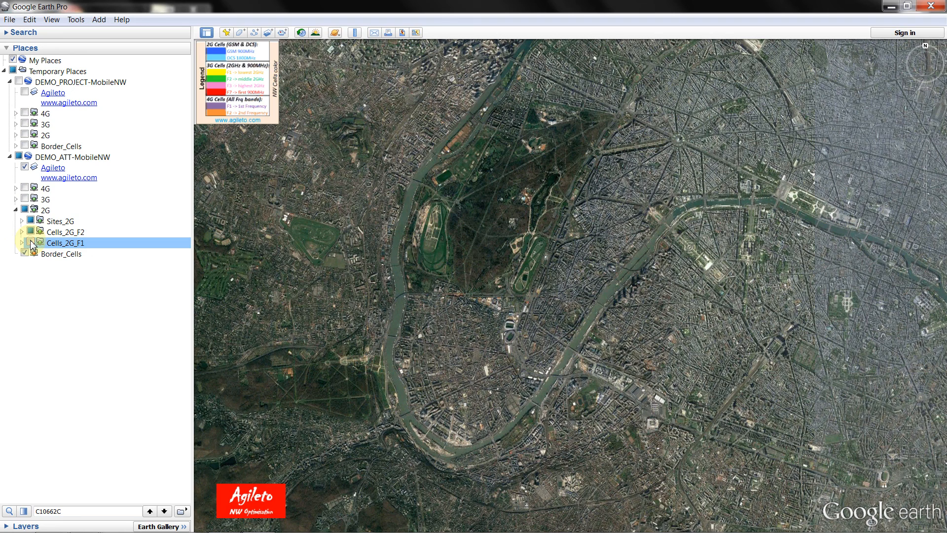
pyautogui.click(30, 242)
pyautogui.scroll(3, 702, 296)
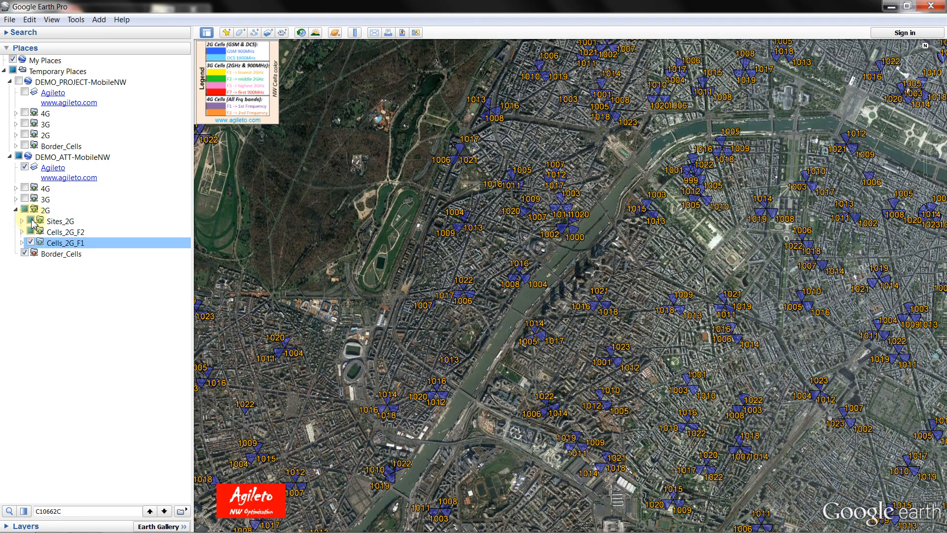
# - Hide the Sites_2G placemarks of DEMO_ATT-MobileNW and bring the new test site's three cells into close view
pyautogui.click(31, 220)
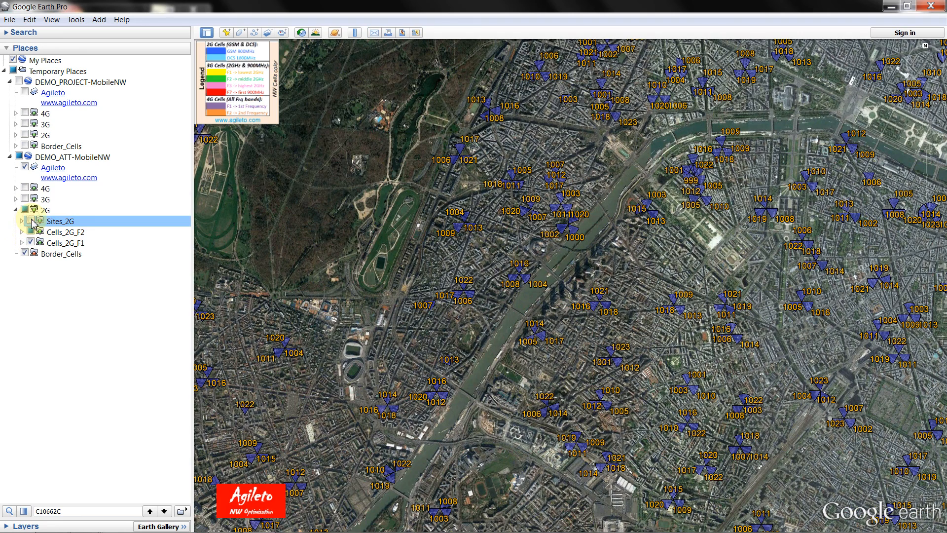
pyautogui.click(32, 220)
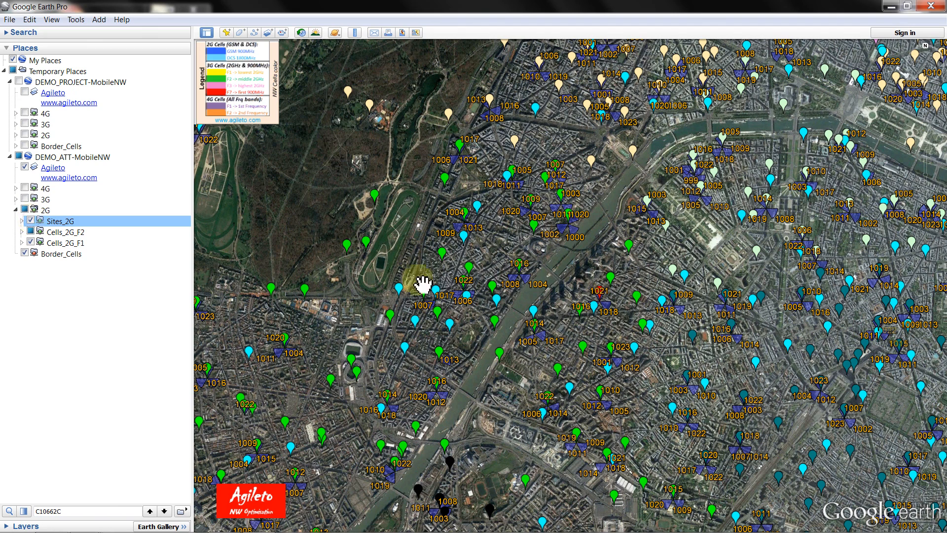
pyautogui.doubleClick(598, 293)
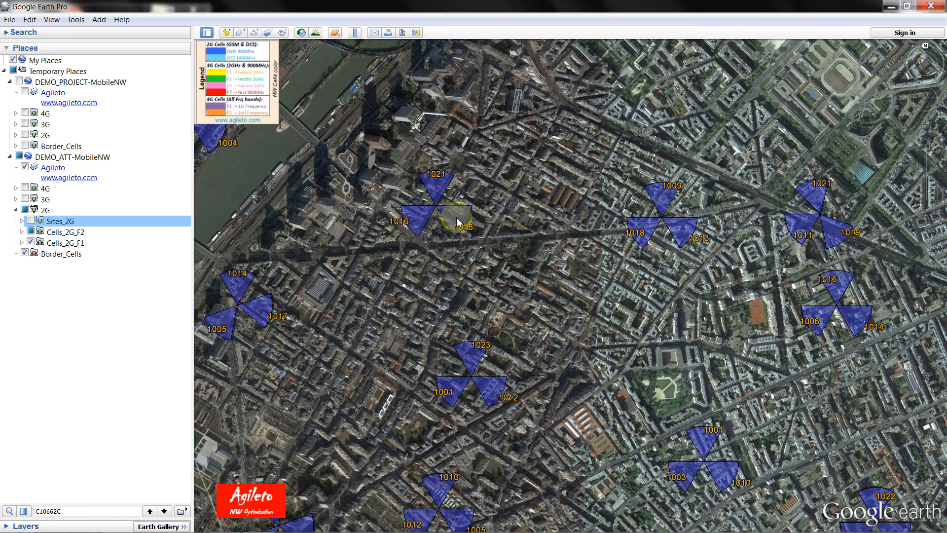
# - Examine the BCCH, azimuth and LAC details of the test site's three cells and of neighbouring cell C13656C
pyautogui.click(457, 222)
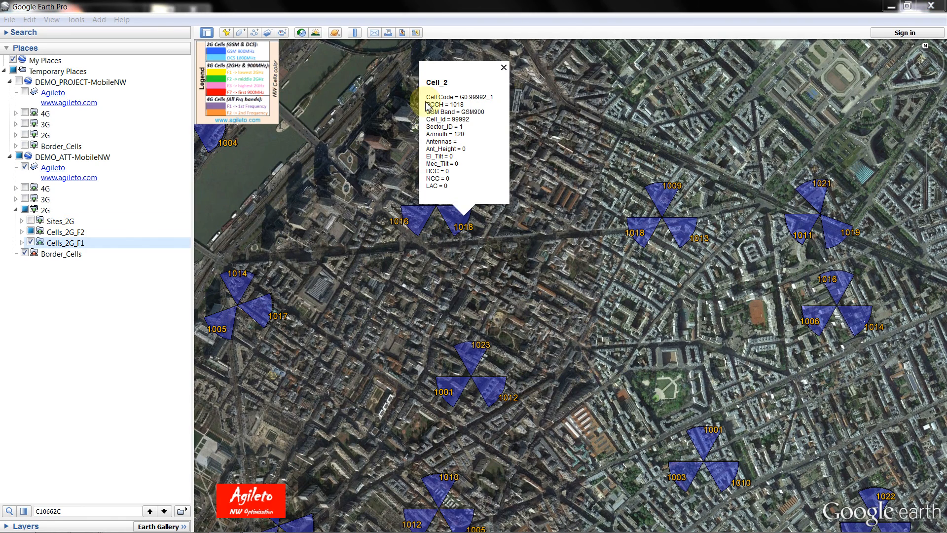
pyautogui.click(429, 213)
pyautogui.click(436, 190)
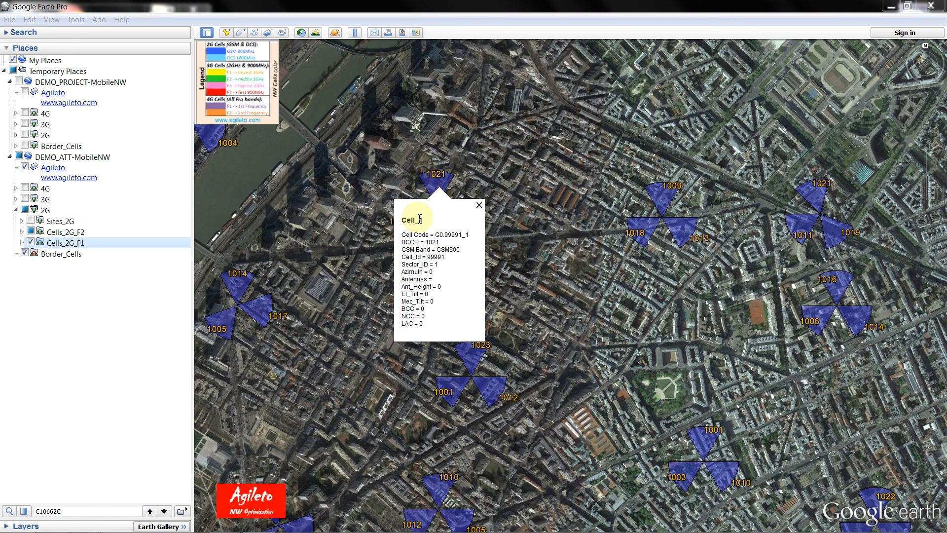
pyautogui.click(464, 218)
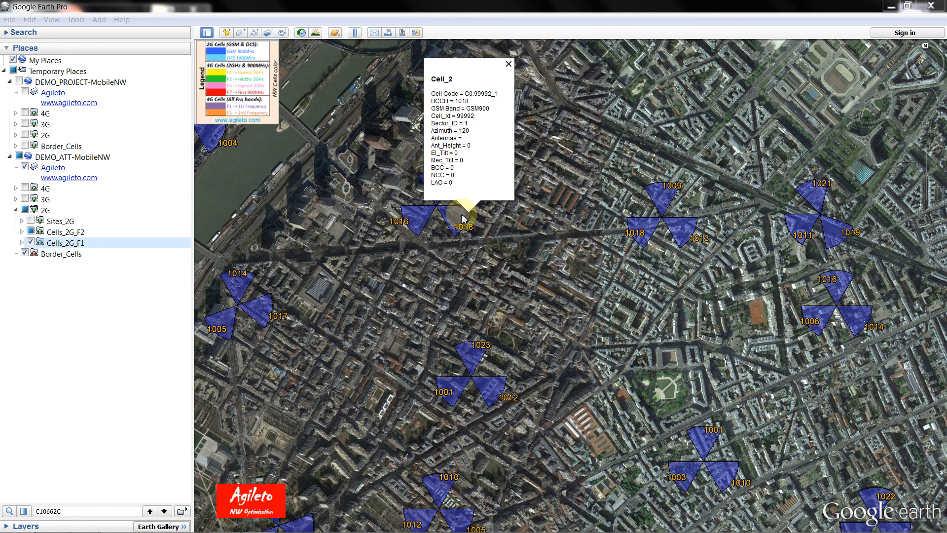
pyautogui.click(413, 224)
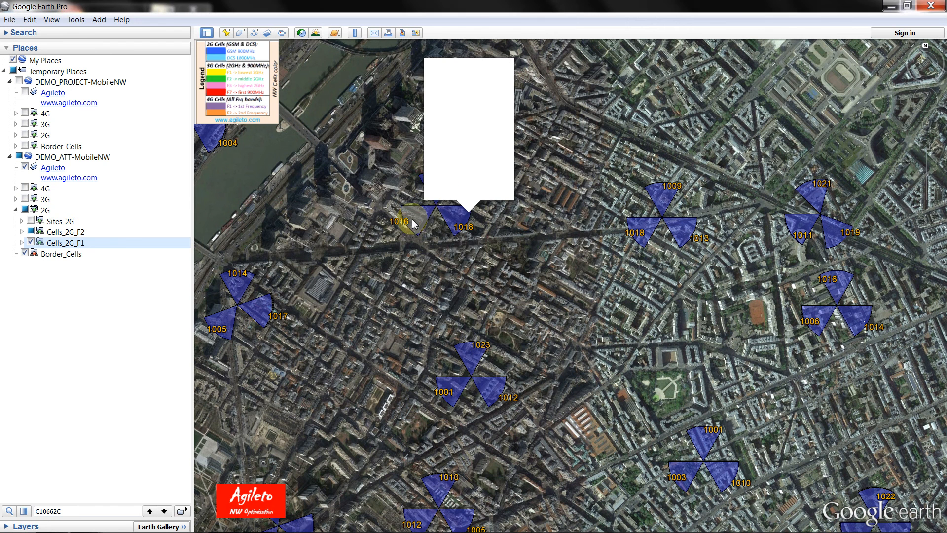
pyautogui.click(466, 247)
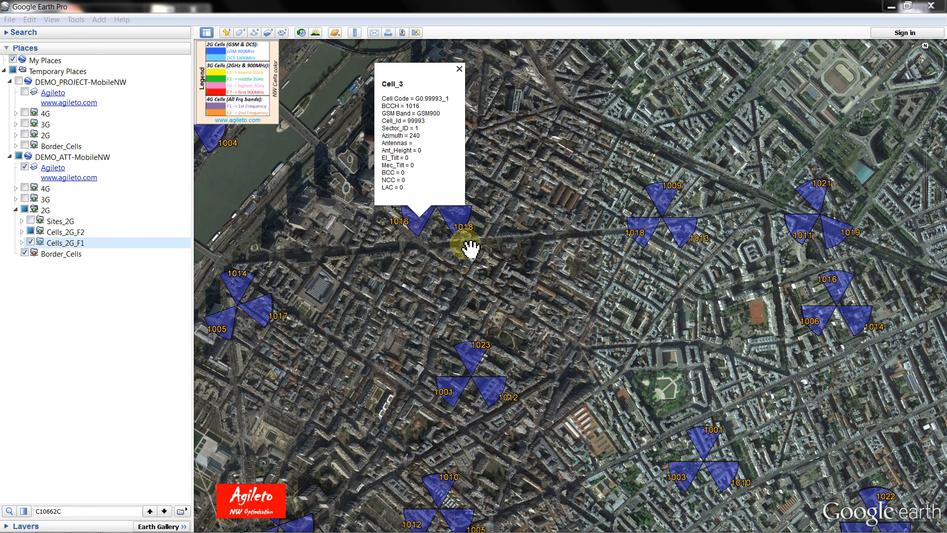
pyautogui.click(453, 268)
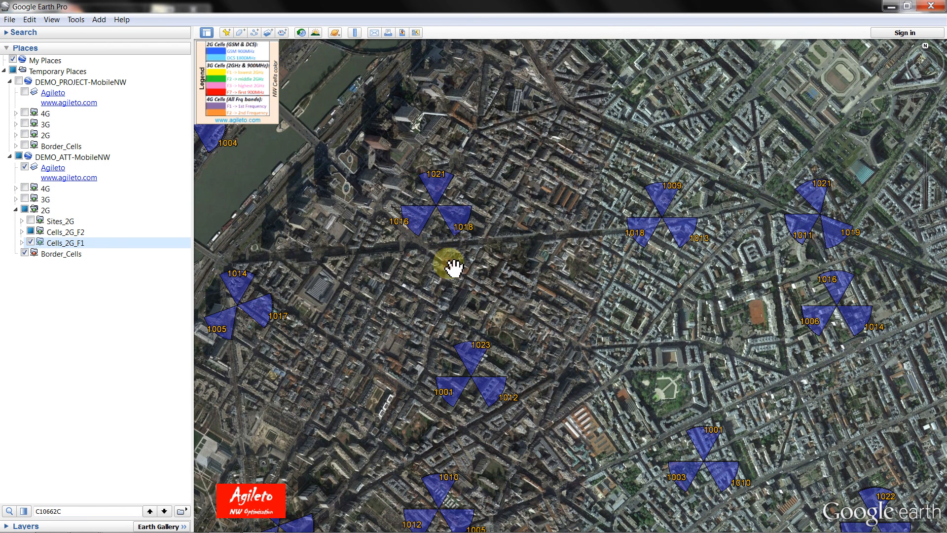
pyautogui.click(436, 191)
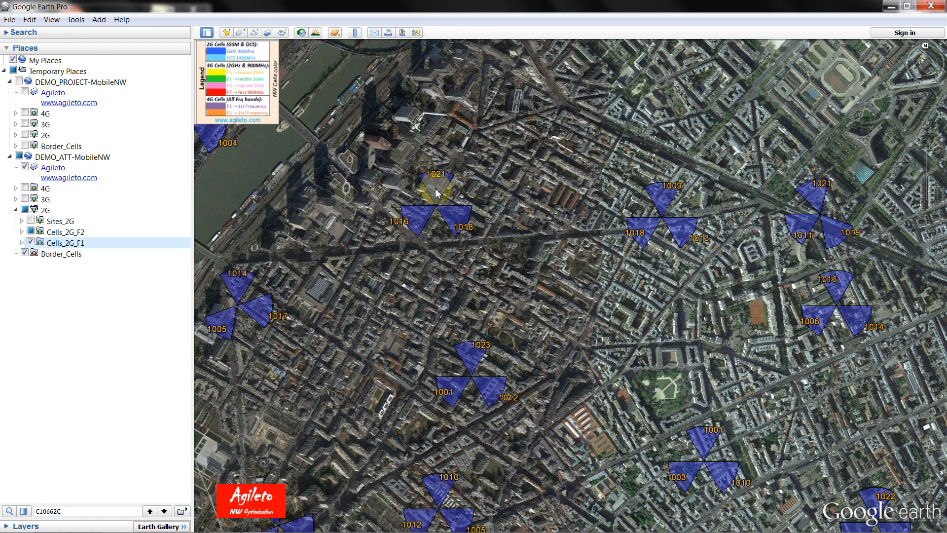
pyautogui.click(459, 230)
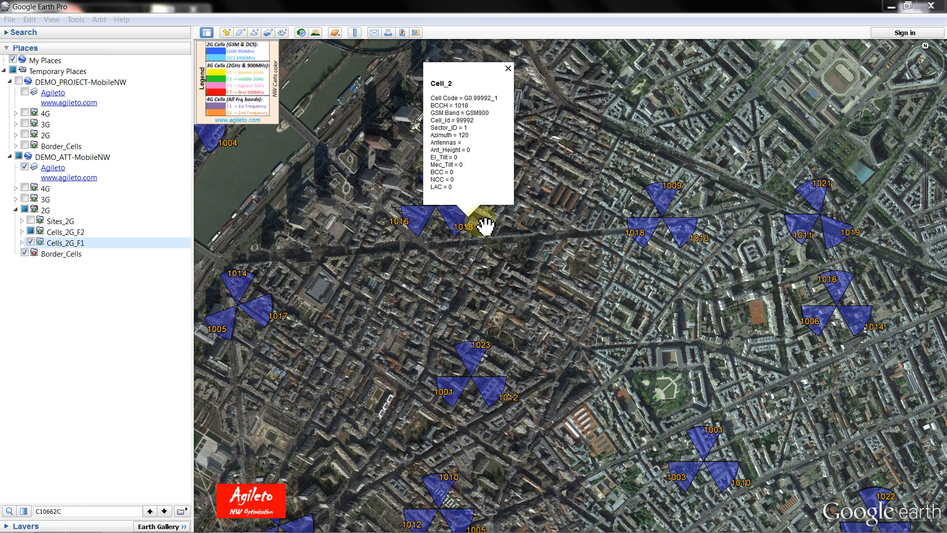
pyautogui.click(648, 228)
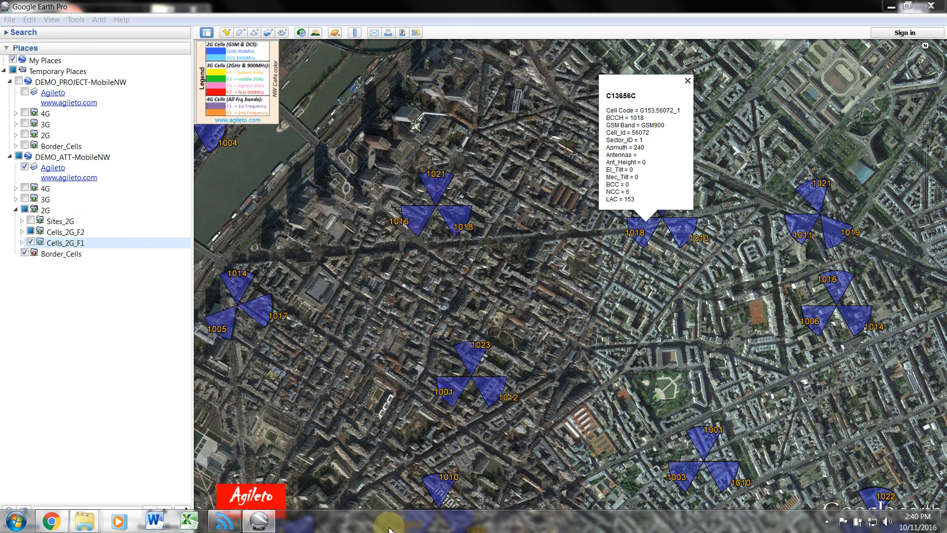
# - Switch to Agileto and launch module 2.3, 2G BCCHs allocation audit and optimisation, for the DEMO_ATT project
pyautogui.click(224, 522)
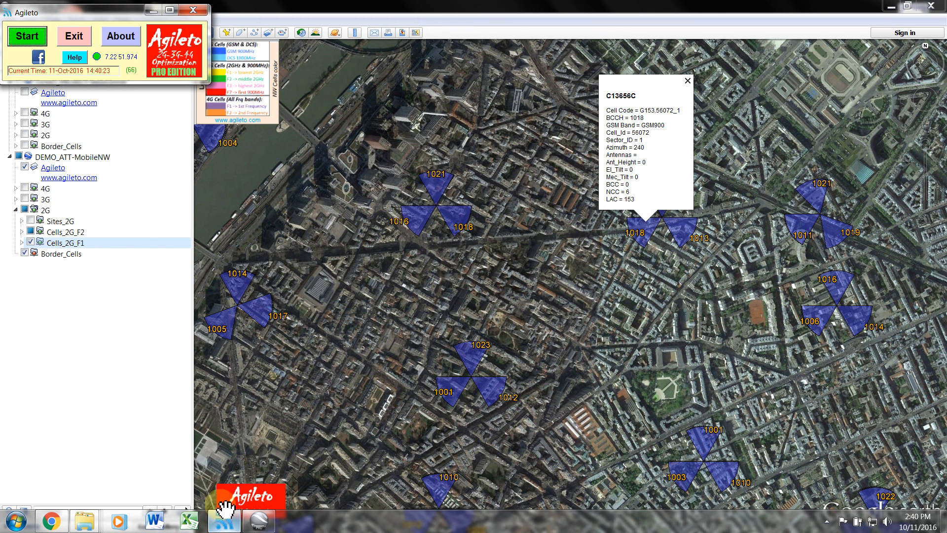
pyautogui.click(29, 38)
pyautogui.click(320, 192)
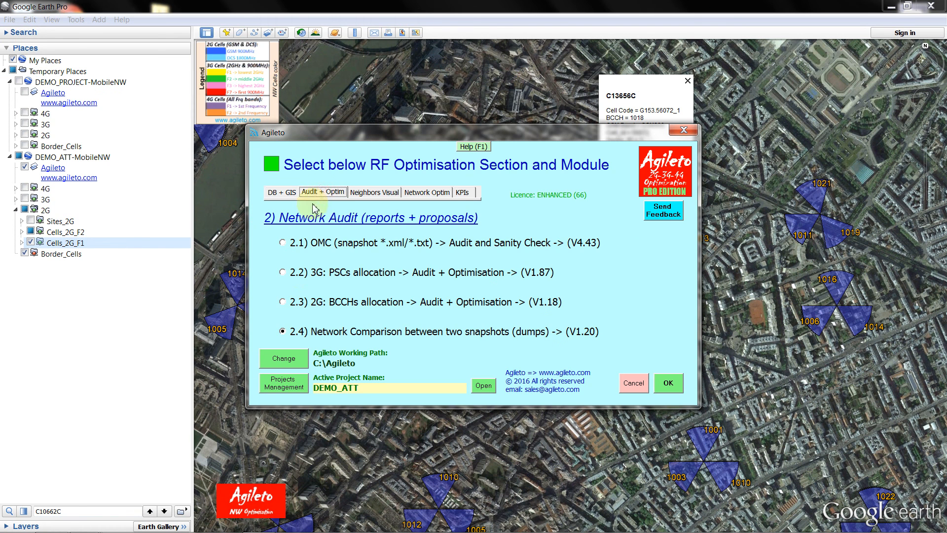
pyautogui.click(289, 303)
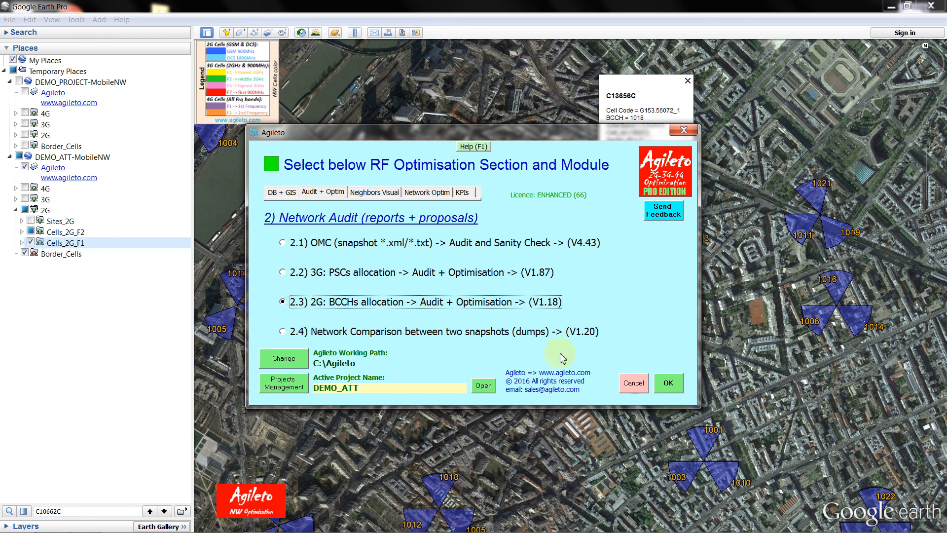
pyautogui.click(671, 385)
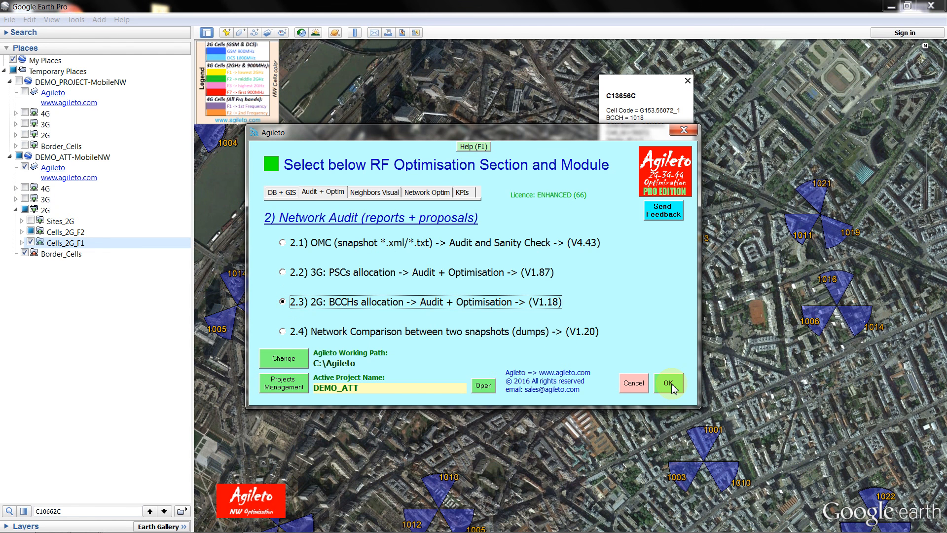
pyautogui.click(508, 365)
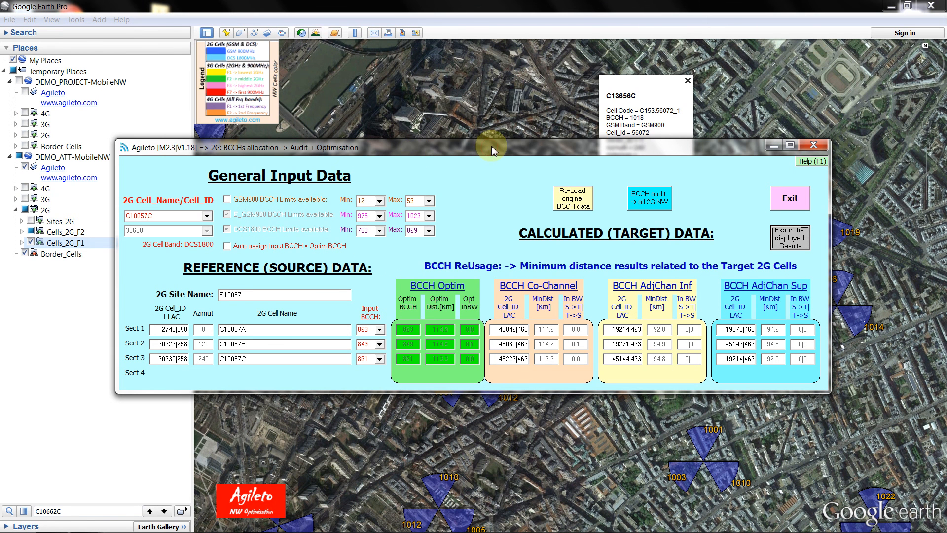
# - Reposition the BCCHs allocation window clear of the map's lower half, keeping it just tall enough for the sector results
pyautogui.moveTo(492, 145); pyautogui.dragTo(501, 134)
pyautogui.moveTo(503, 130); pyautogui.dragTo(609, 160)
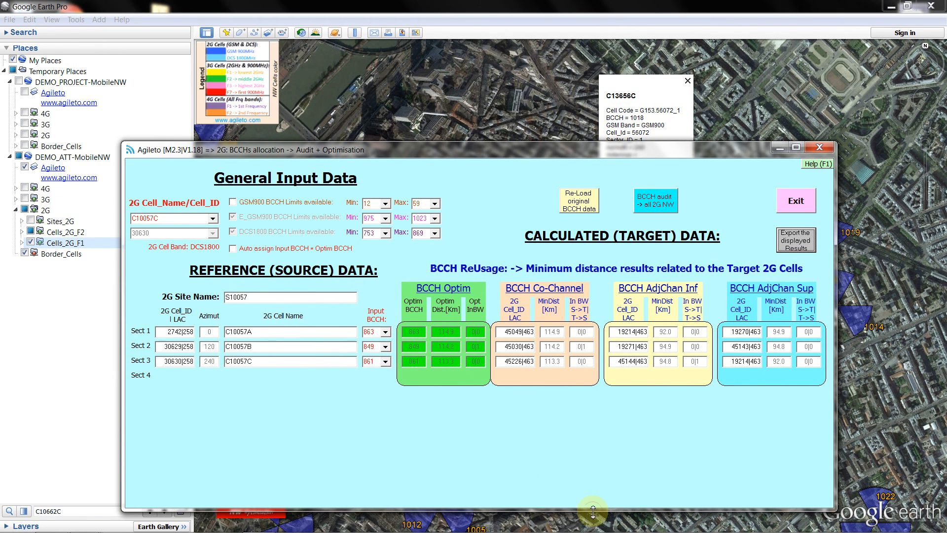
pyautogui.moveTo(610, 509); pyautogui.dragTo(612, 393)
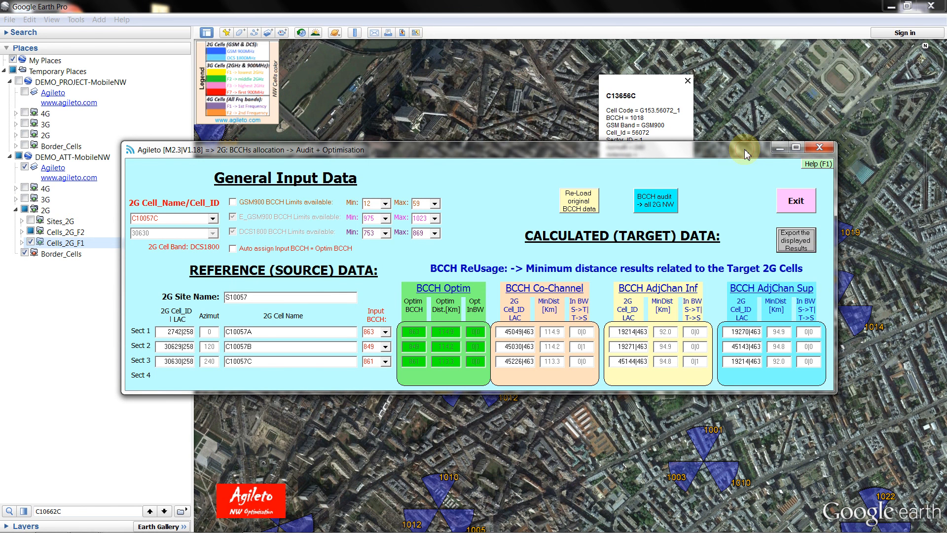
pyautogui.moveTo(744, 149); pyautogui.dragTo(766, 19)
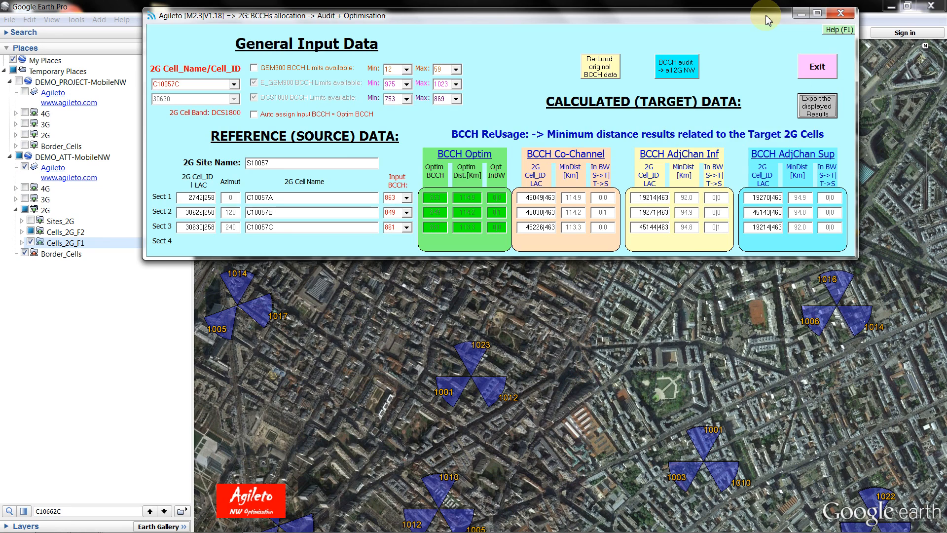
# - Switch to Google Earth and change the area colour of the test site's Cell_2 polygon (BCCH 1018) to red
pyautogui.click(636, 360)
pyautogui.scroll(-4, 603, 310)
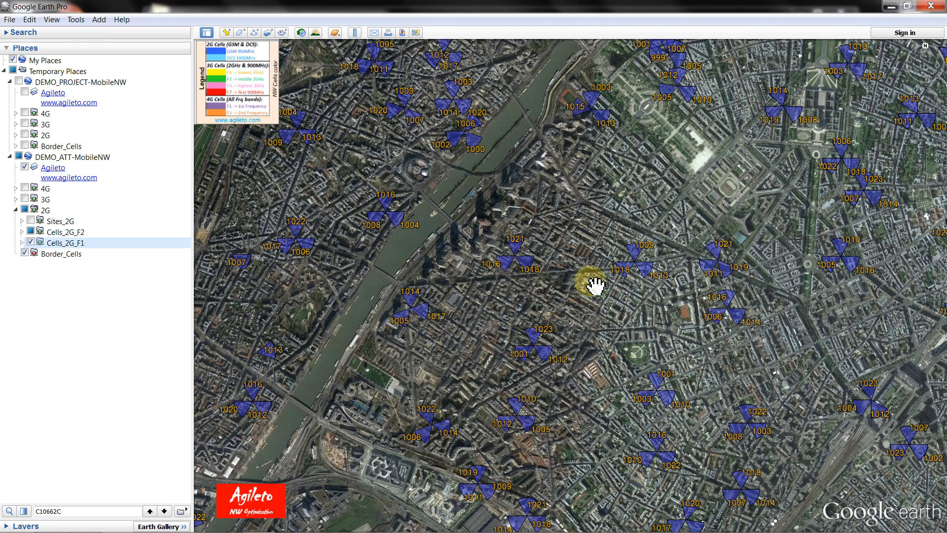
pyautogui.moveTo(595, 285); pyautogui.dragTo(570, 386)
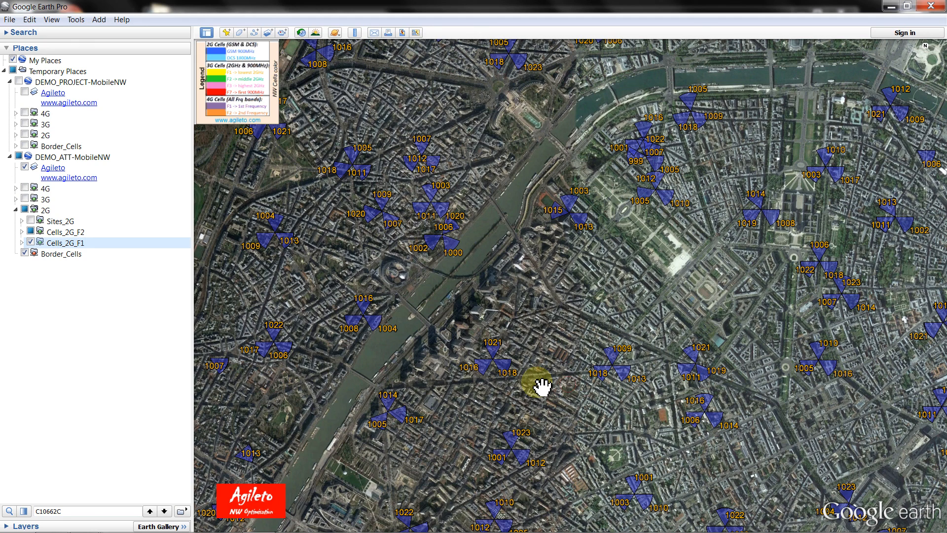
pyautogui.moveTo(542, 387); pyautogui.dragTo(460, 391)
pyautogui.rightClick(409, 377)
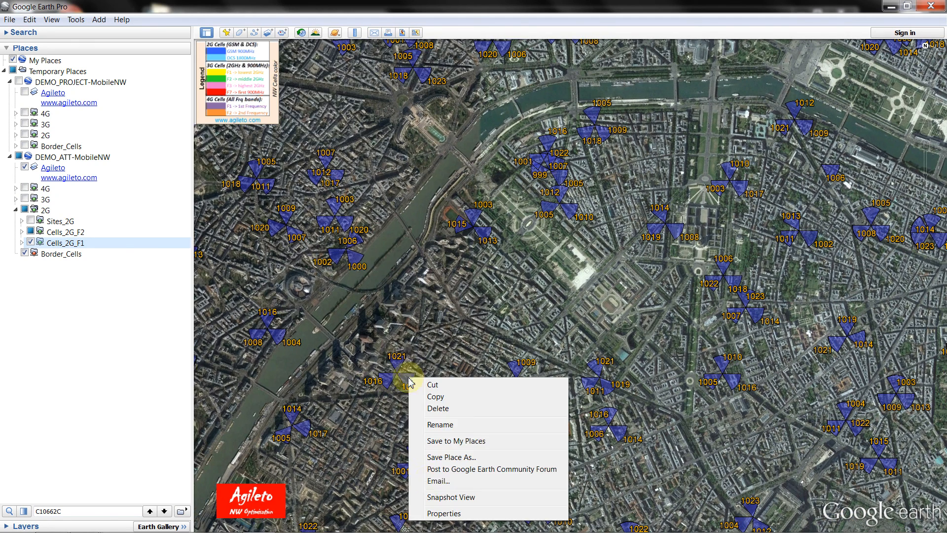
pyautogui.click(444, 513)
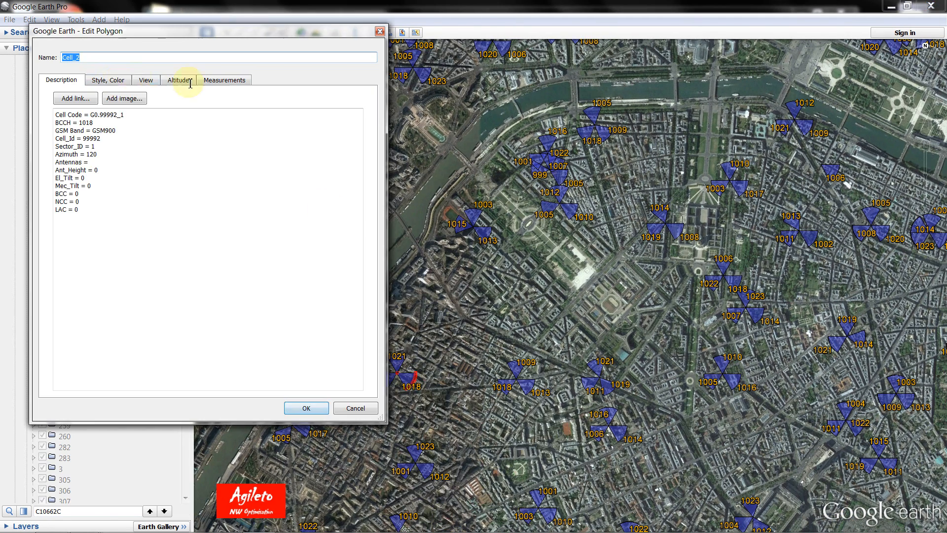
pyautogui.click(109, 80)
pyautogui.click(89, 152)
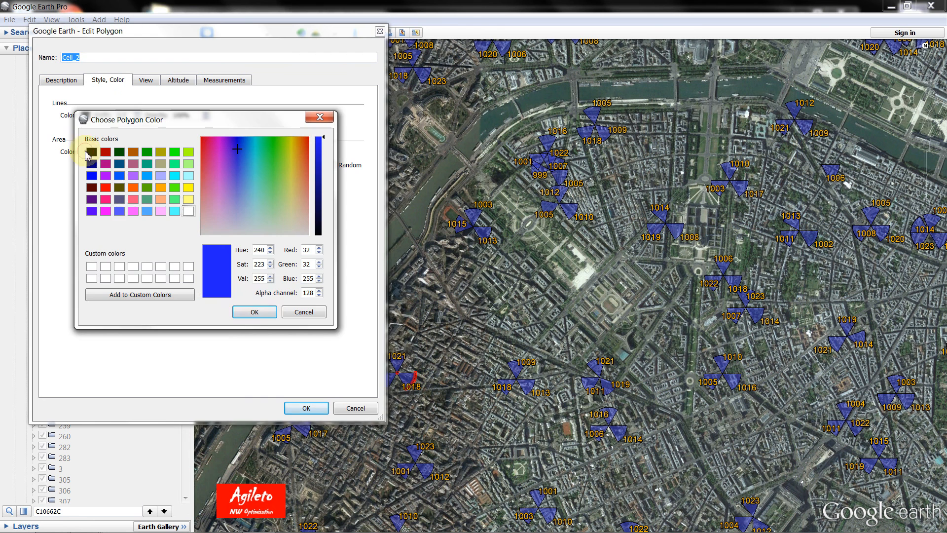
pyautogui.click(105, 187)
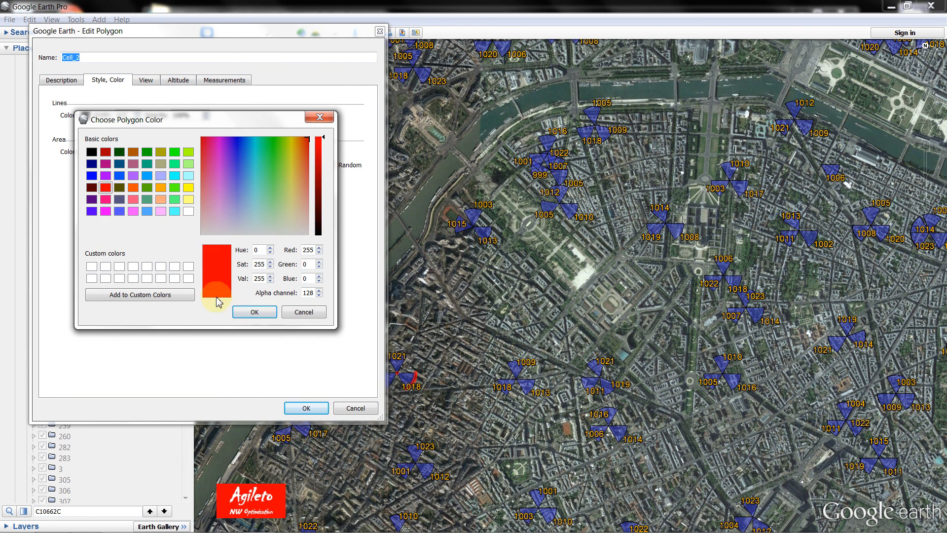
pyautogui.click(271, 317)
pyautogui.click(303, 408)
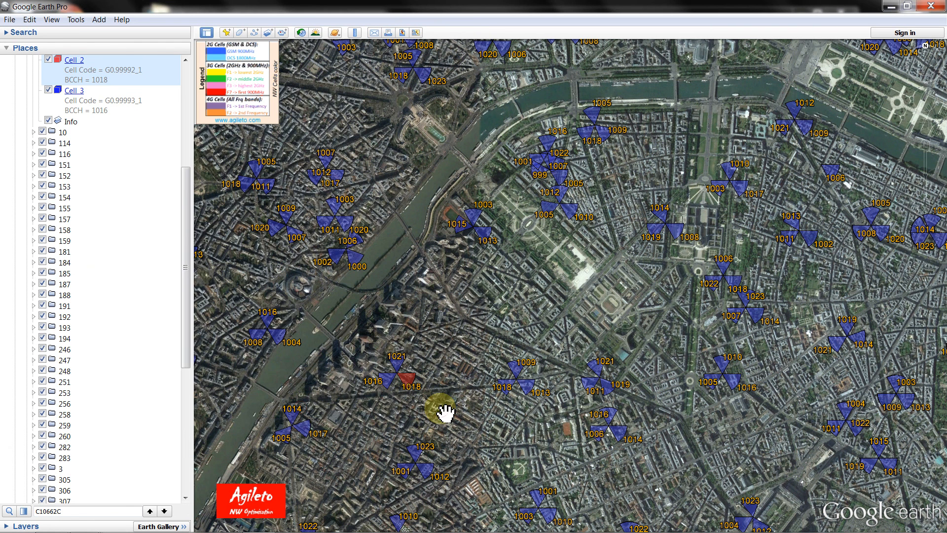
# - Change the area colour of the neighbouring C13656C cell polygon (BCCH 1018) to pink
pyautogui.click(506, 386)
pyautogui.rightClick(507, 386)
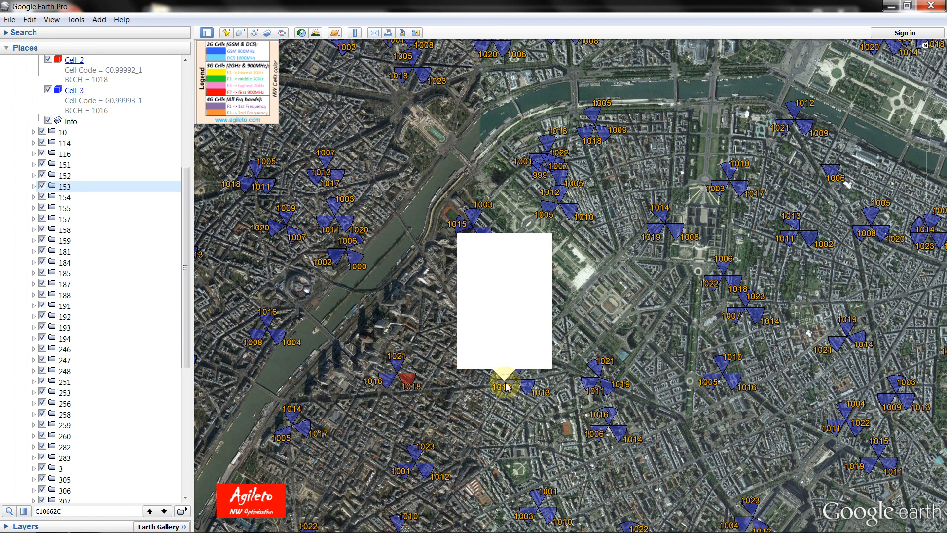
pyautogui.click(532, 519)
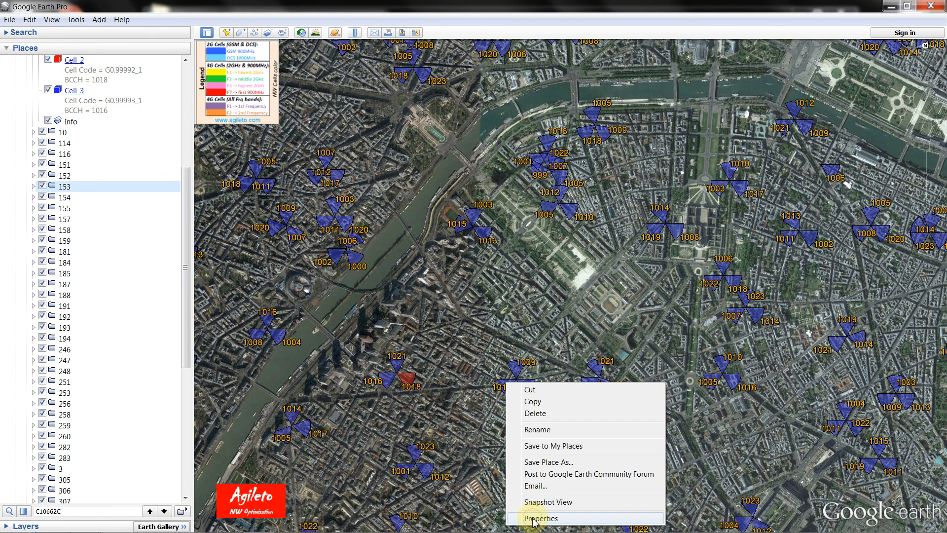
pyautogui.click(108, 80)
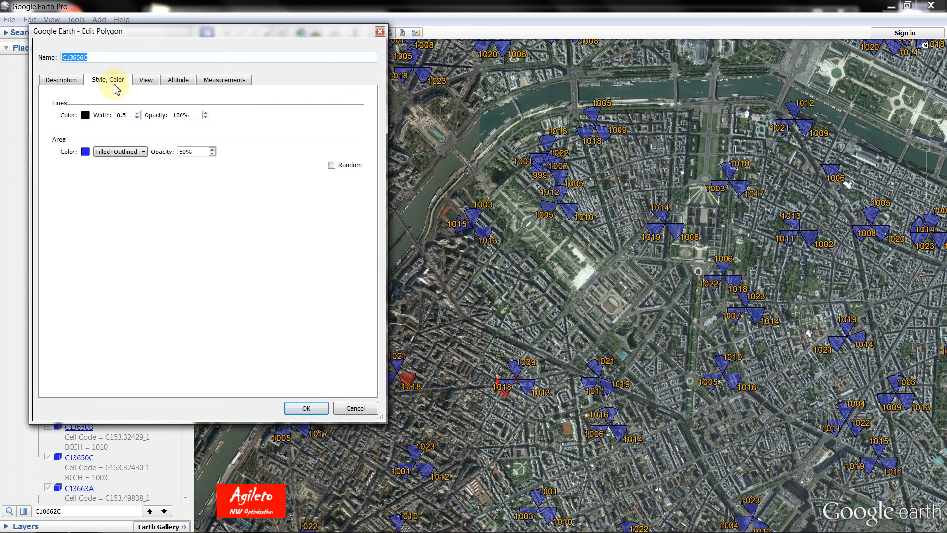
pyautogui.click(85, 151)
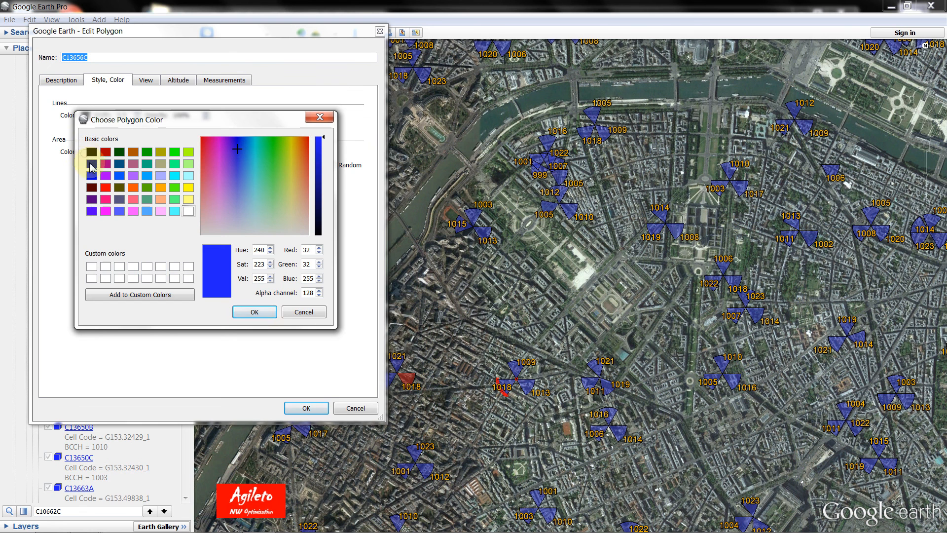
pyautogui.click(132, 211)
pyautogui.click(254, 311)
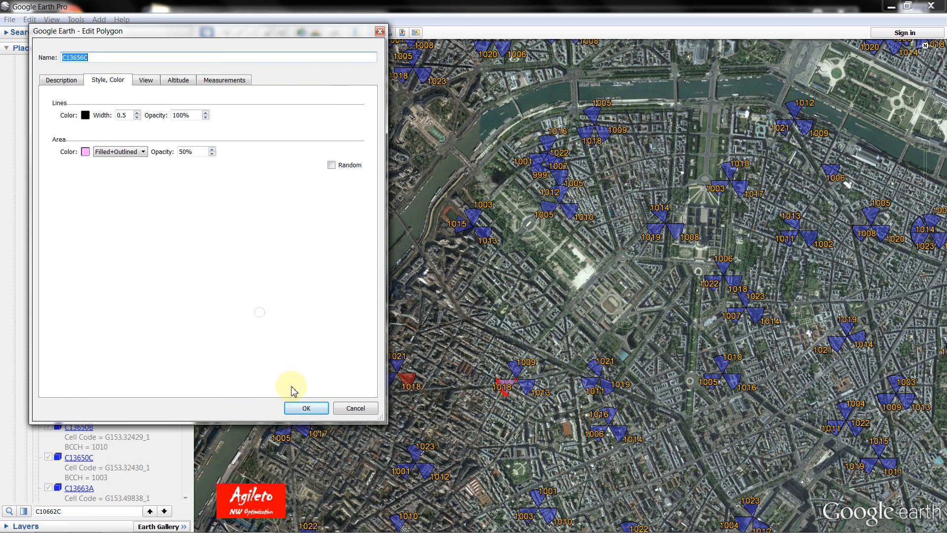
pyautogui.click(306, 409)
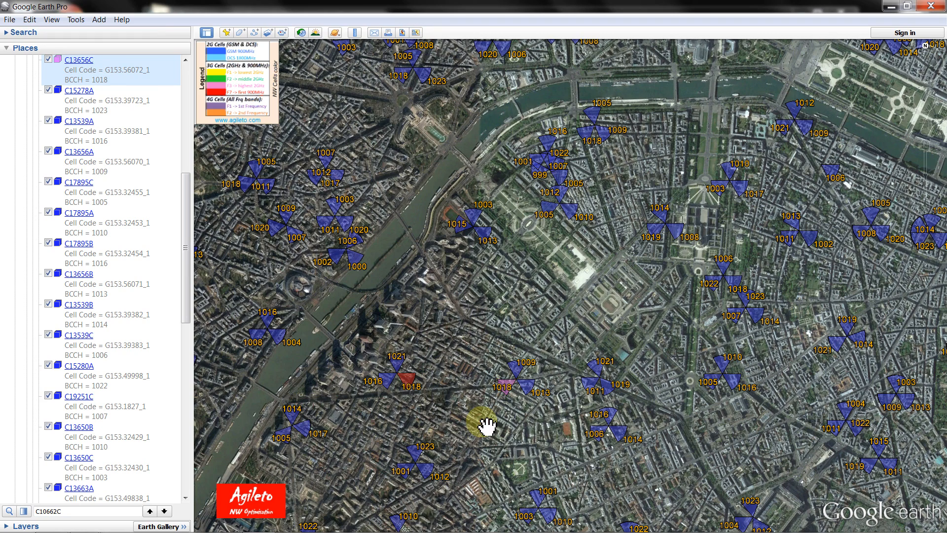
pyautogui.scroll(3, 486, 425)
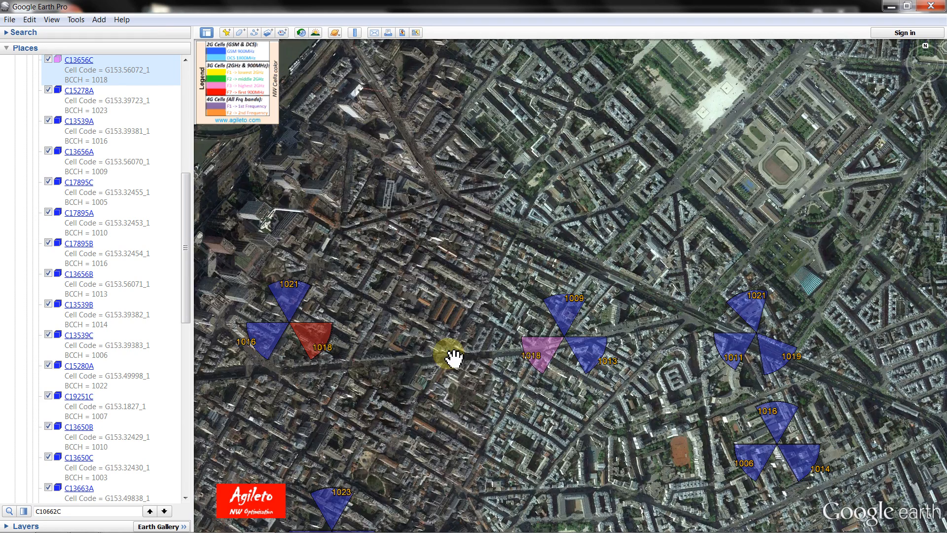
pyautogui.moveTo(475, 338); pyautogui.dragTo(616, 350)
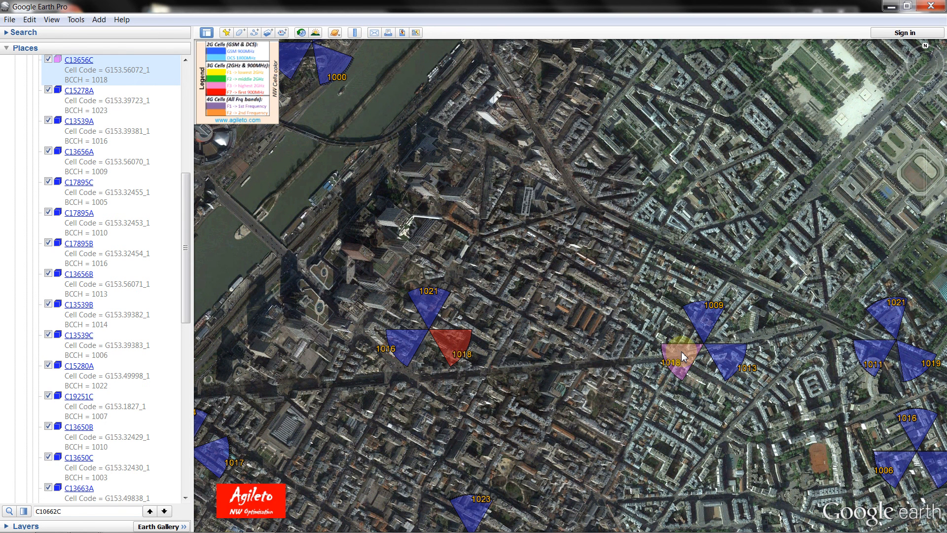
# - Copy the red test-site sector's name from its Google Earth details, switch to Agileto, and load Cell_2 as the 2G cell name
pyautogui.click(453, 339)
pyautogui.tripleClick(435, 199)
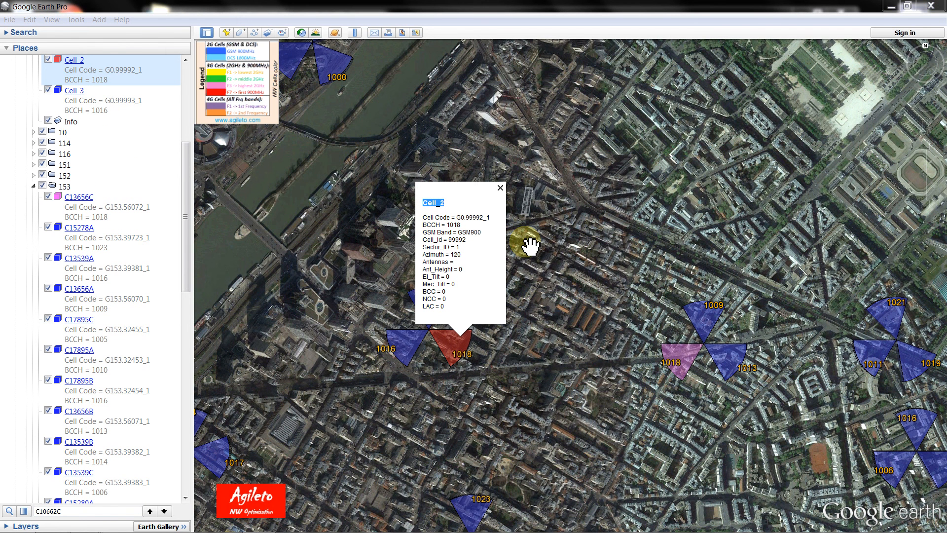
pyautogui.moveTo(508, 532)
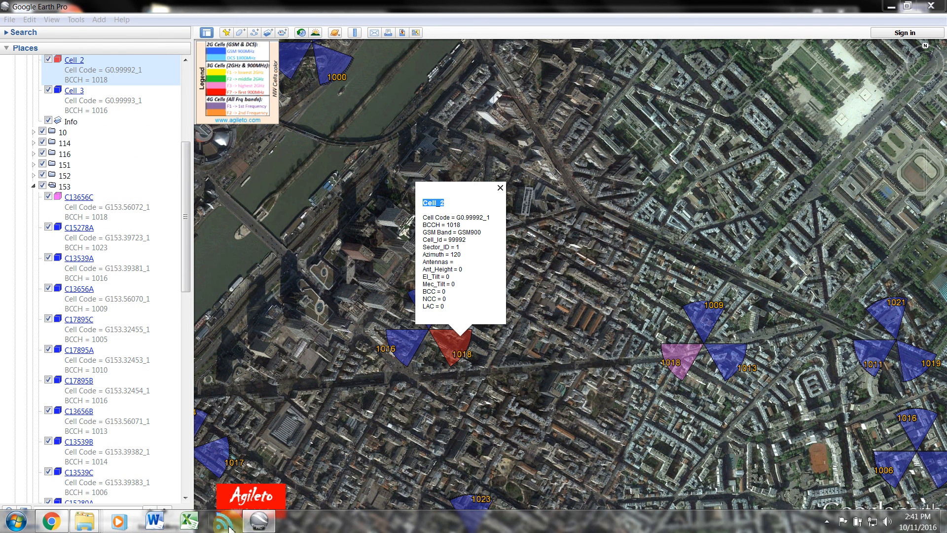
pyautogui.click(226, 528)
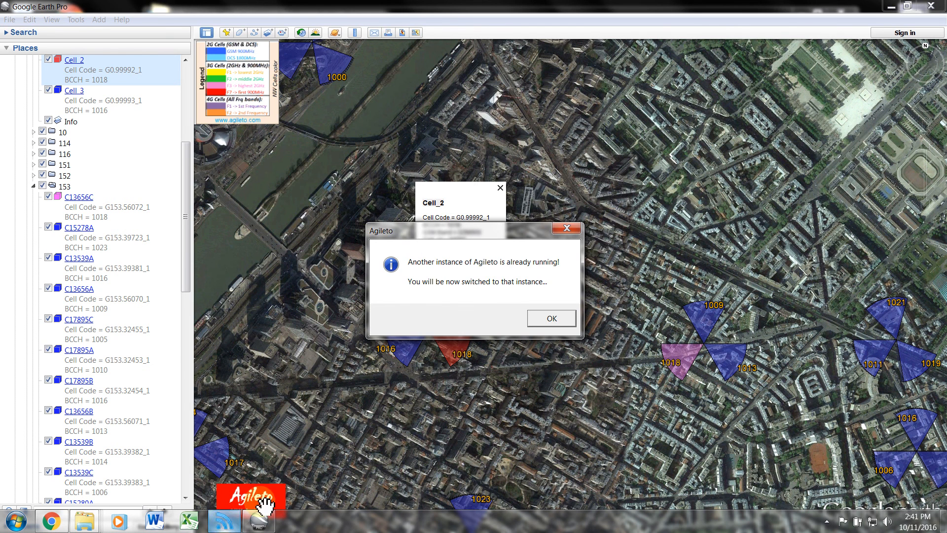
pyautogui.click(548, 318)
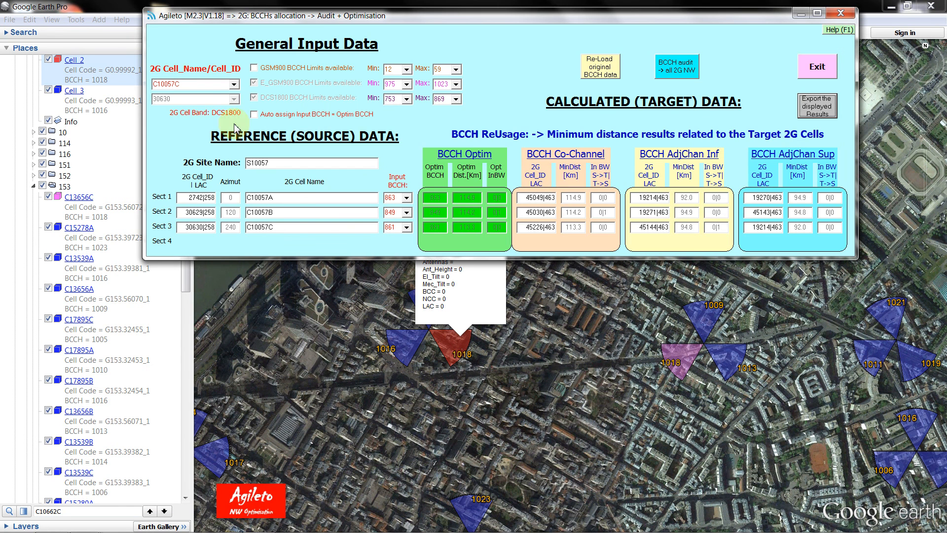
pyautogui.click(189, 84)
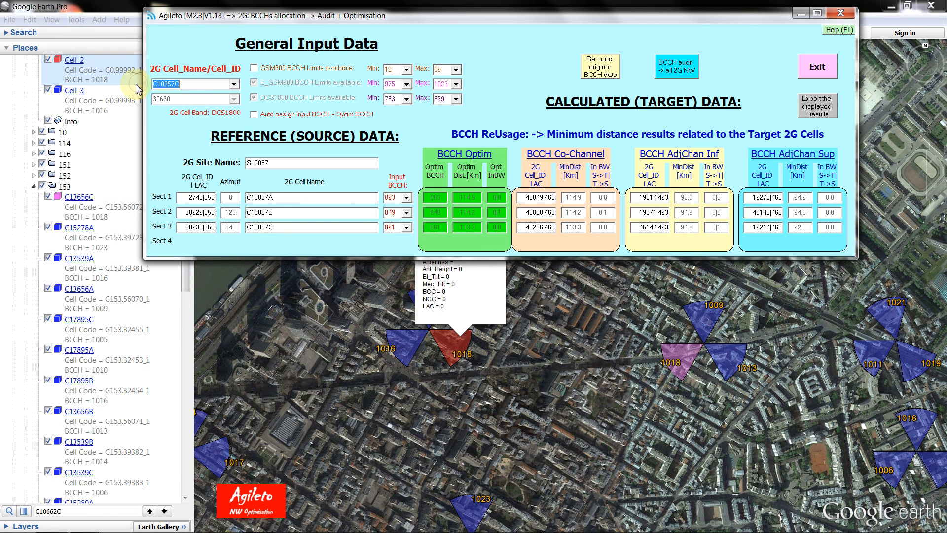
pyautogui.write('Cell_2')
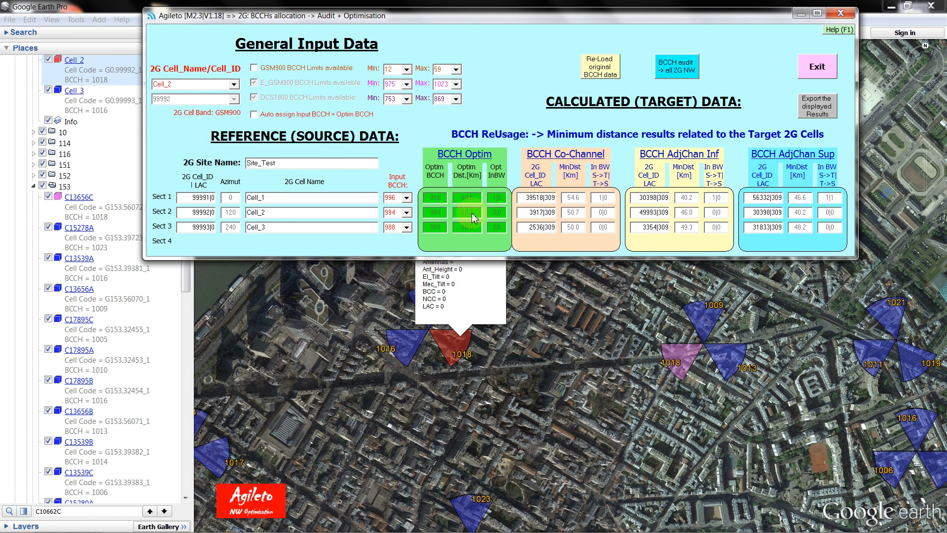
# - Reload the original BCCH data for Site_Test with automatic assignment of the optimum BCCH turned off
pyautogui.click(255, 116)
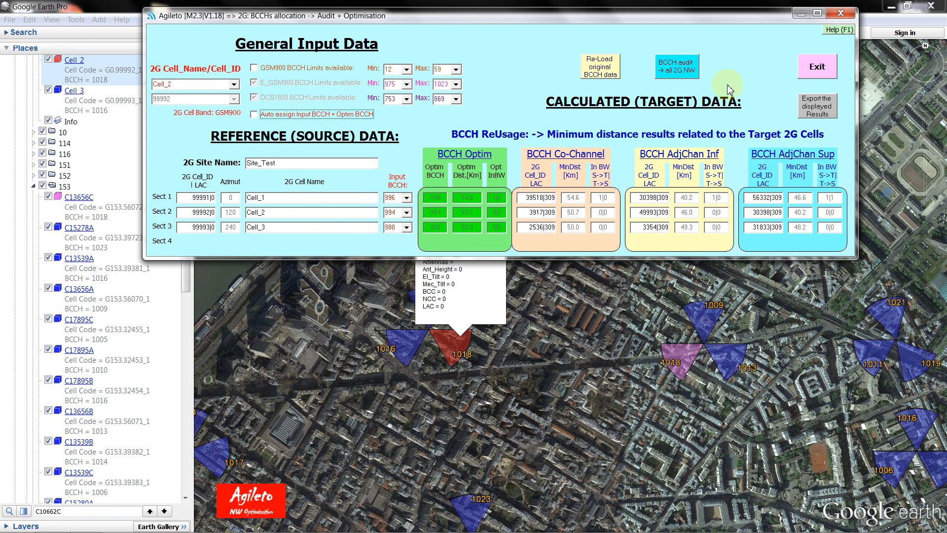
pyautogui.click(601, 73)
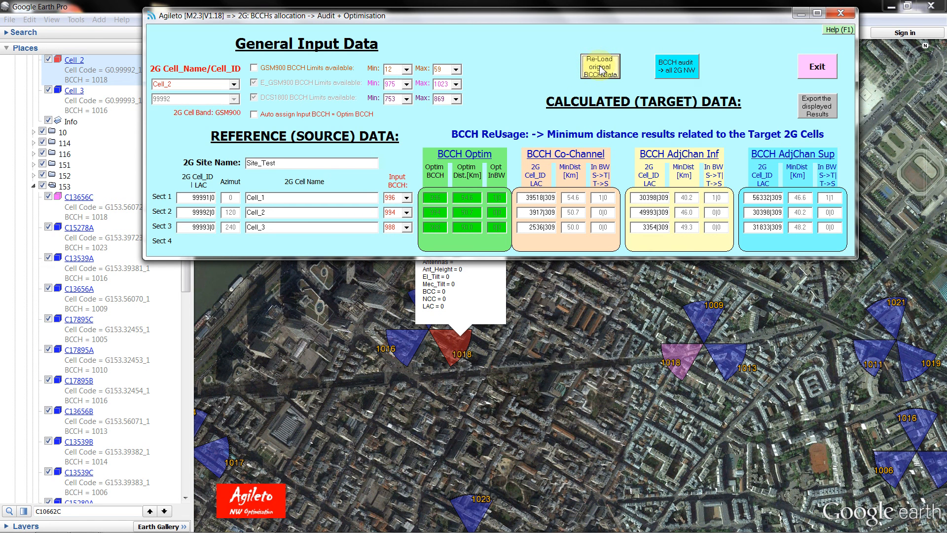
pyautogui.click(601, 70)
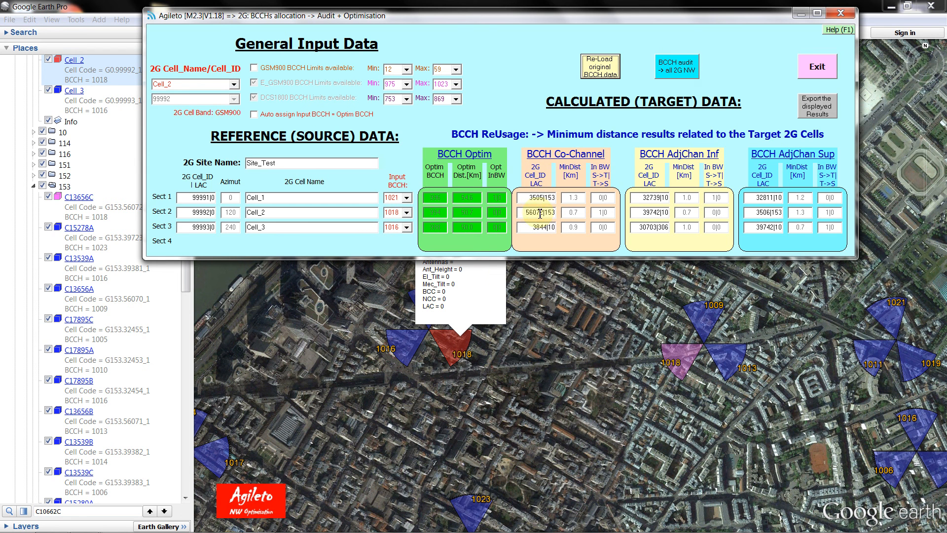
# - Check Cell_2's co-channel cell against the pink sector's details in Google Earth, and return to the Agileto results
pyautogui.moveTo(540, 213)
pyautogui.click(692, 364)
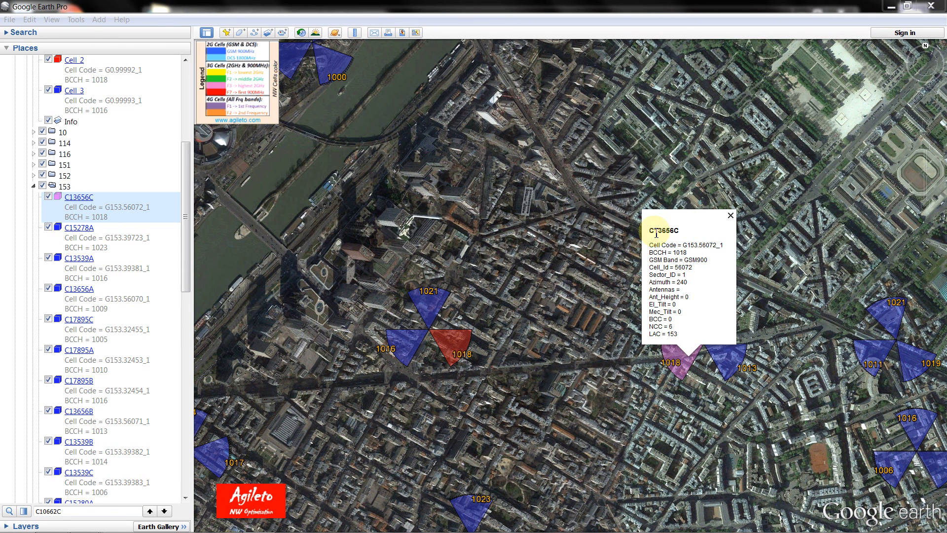
pyautogui.doubleClick(656, 231)
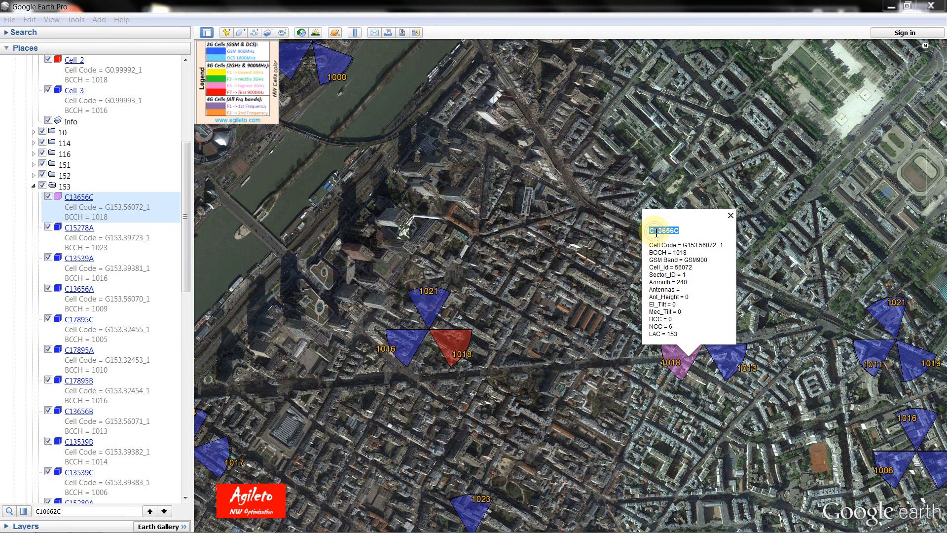
pyautogui.click(702, 351)
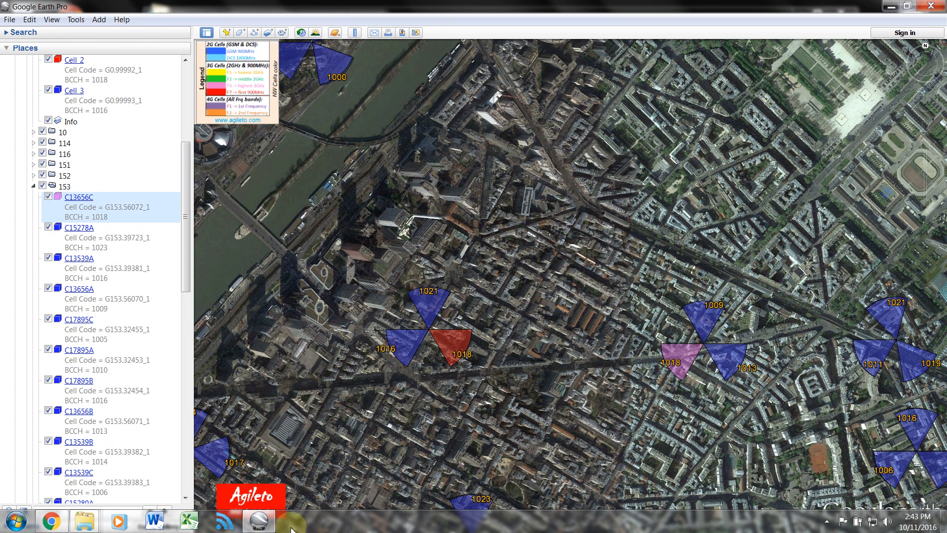
pyautogui.click(221, 525)
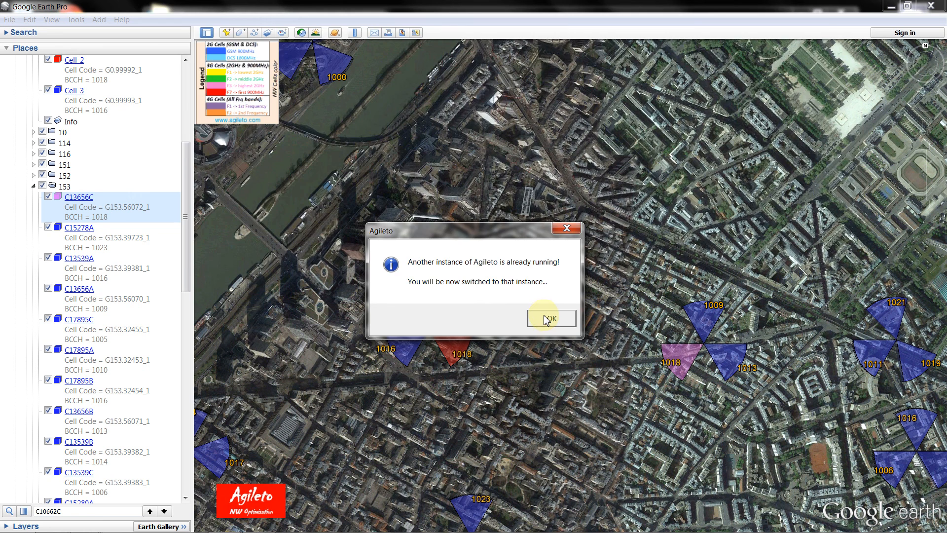
pyautogui.click(547, 318)
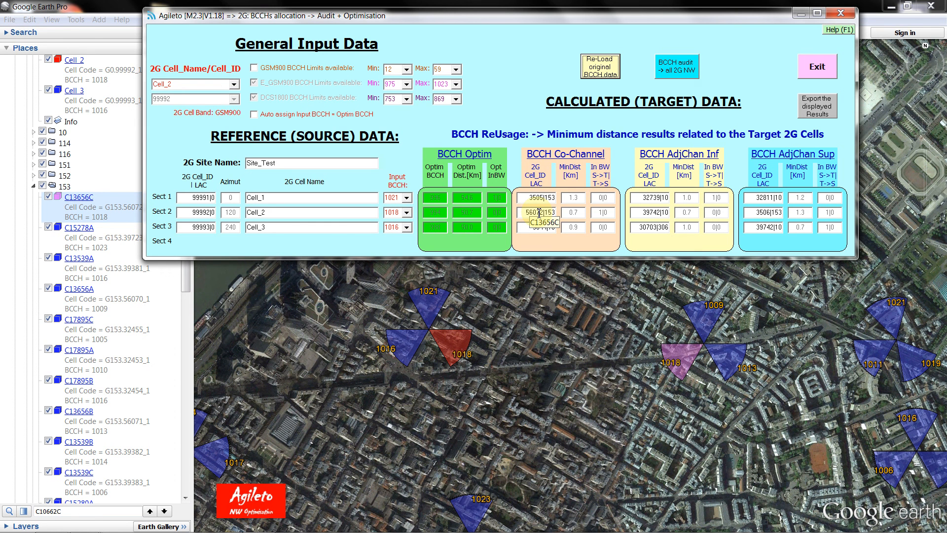
# - Review the input BCCHs of the three test-site sectors against their optimum BCCHs and distances
pyautogui.click(400, 213)
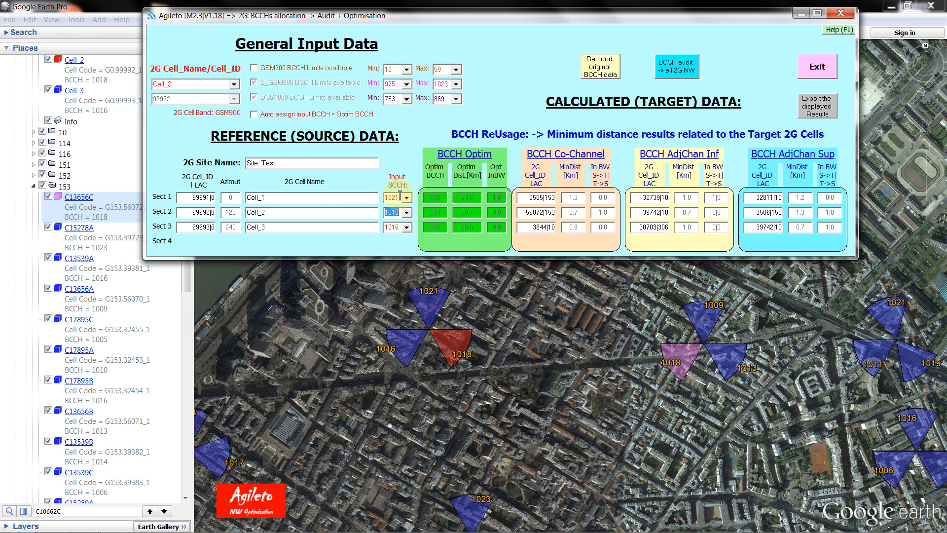
pyautogui.click(400, 196)
pyautogui.click(402, 212)
pyautogui.click(402, 230)
pyautogui.click(393, 212)
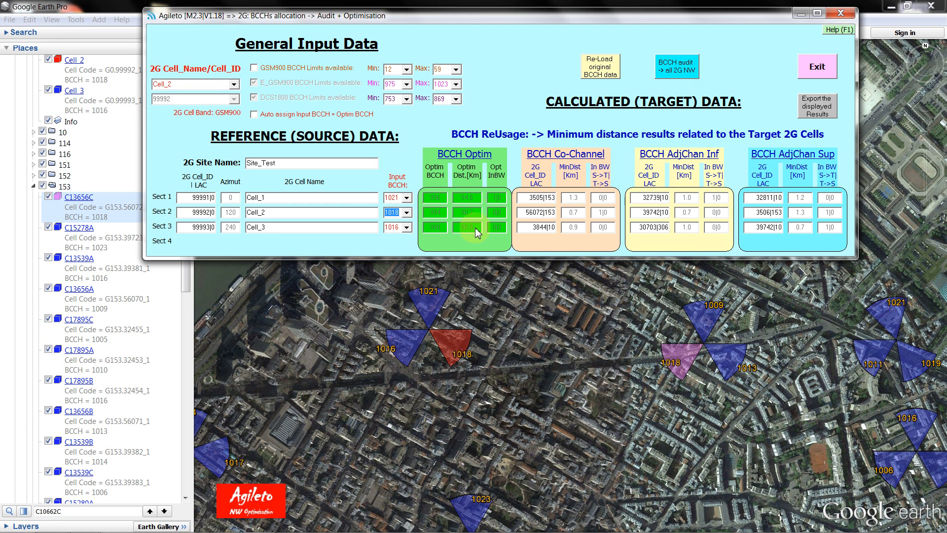
# - Export the displayed BCCH results to Excel and review the sectors' source and optimum BCCHs before minimising the workbook
pyautogui.click(823, 107)
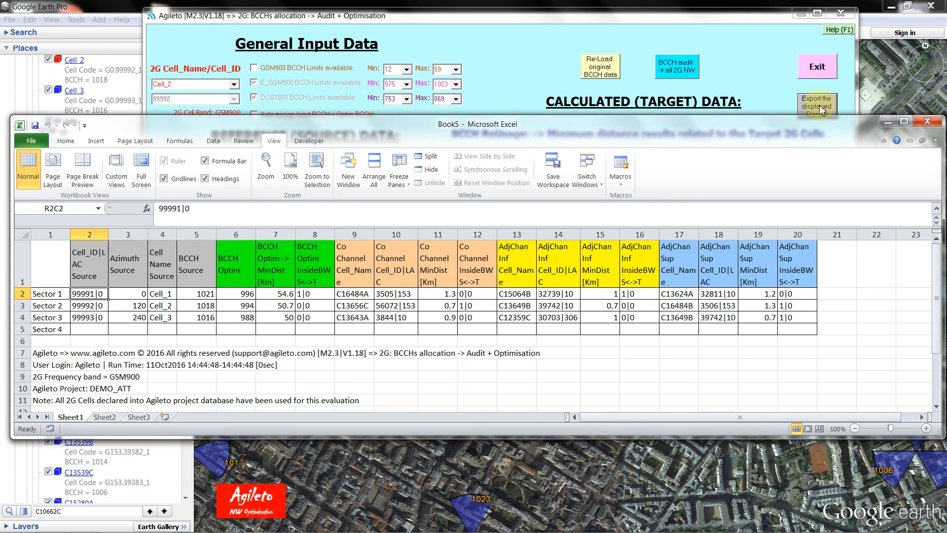
pyautogui.moveTo(533, 129); pyautogui.dragTo(586, 150)
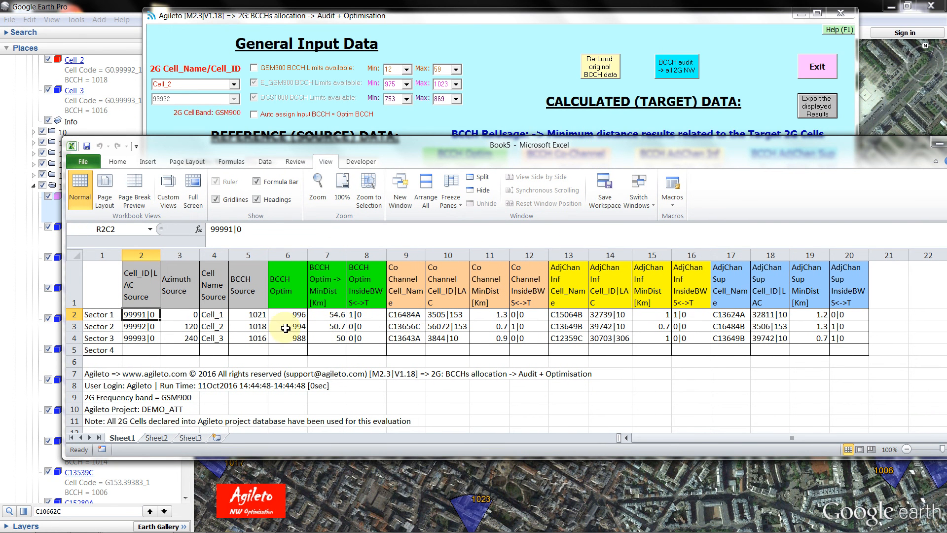
pyautogui.click(248, 314)
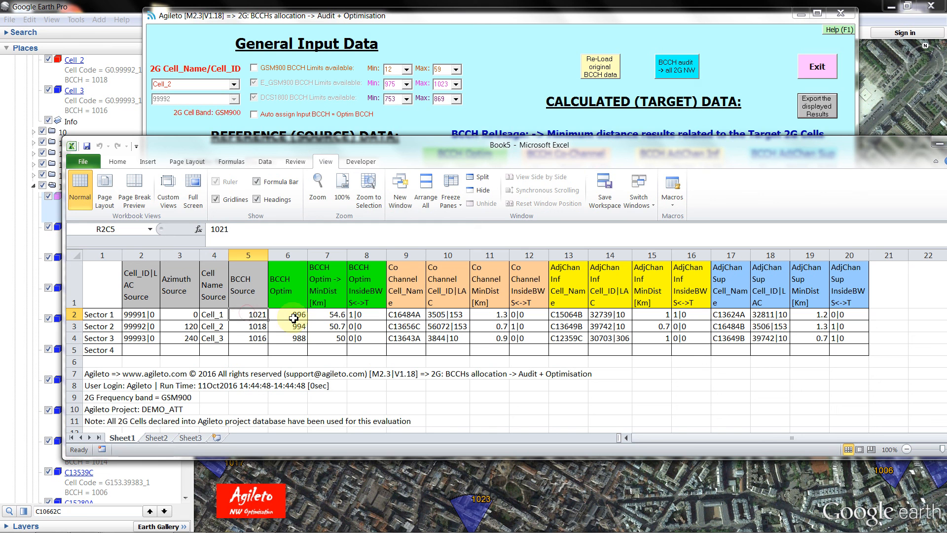
pyautogui.click(291, 316)
pyautogui.click(293, 326)
pyautogui.click(294, 337)
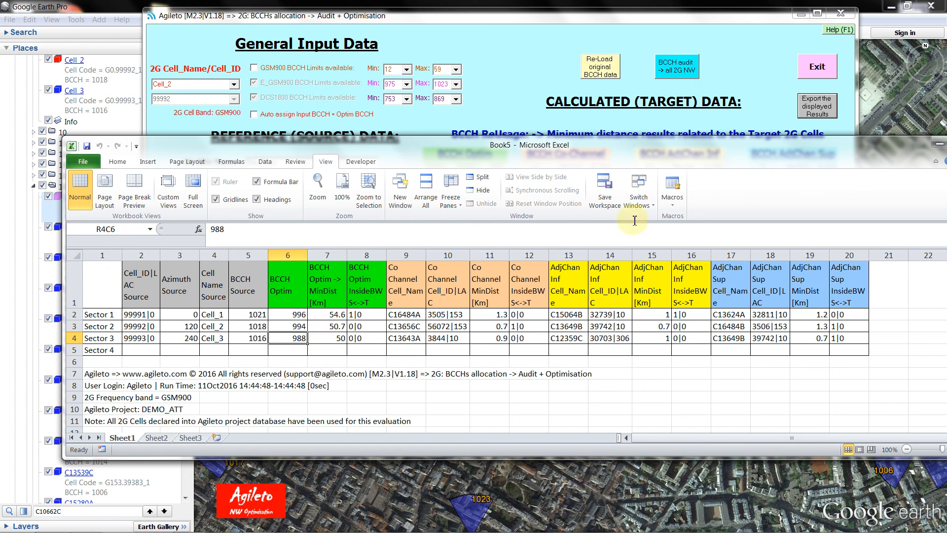
pyautogui.moveTo(878, 155); pyautogui.dragTo(841, 159)
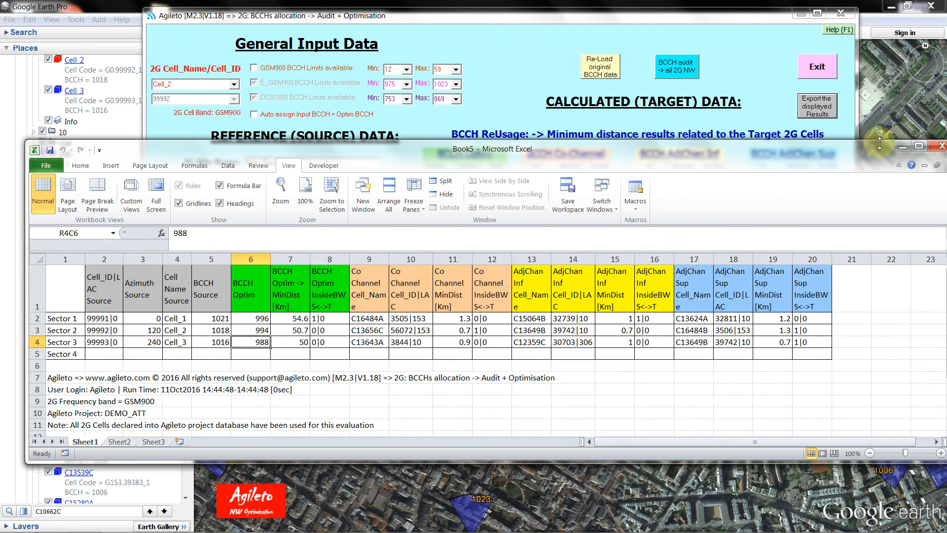
pyautogui.click(900, 147)
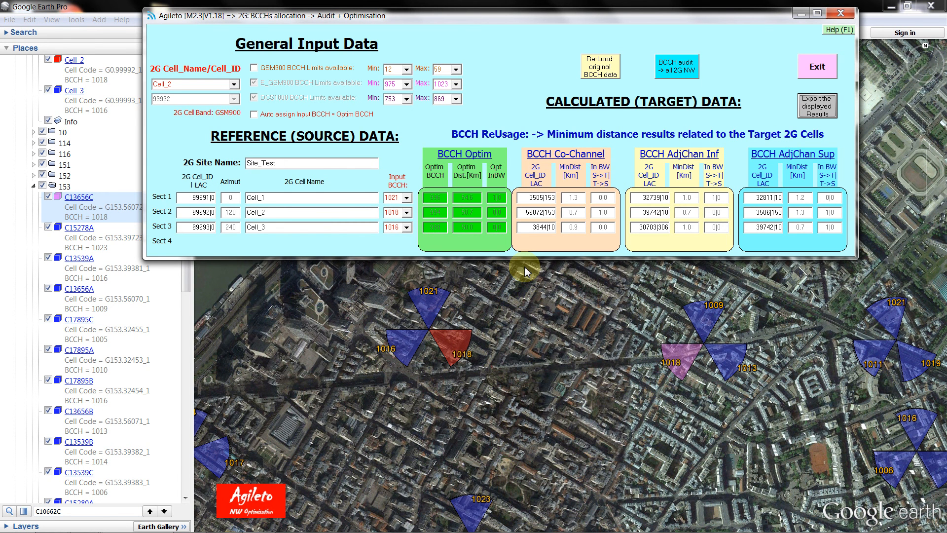
# - Try input BCCHs from 1019 up to 1023 for Cell_1 in sector 1
pyautogui.click(406, 198)
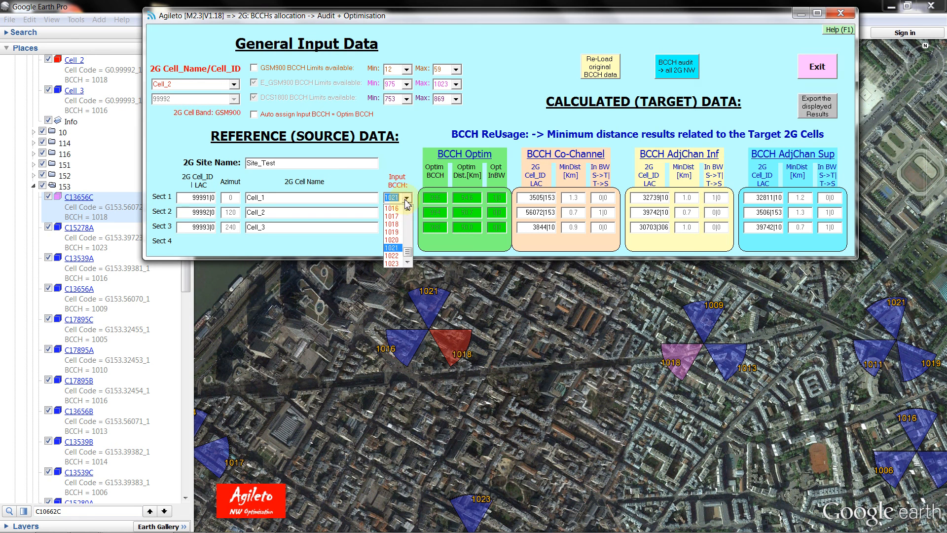
pyautogui.click(396, 233)
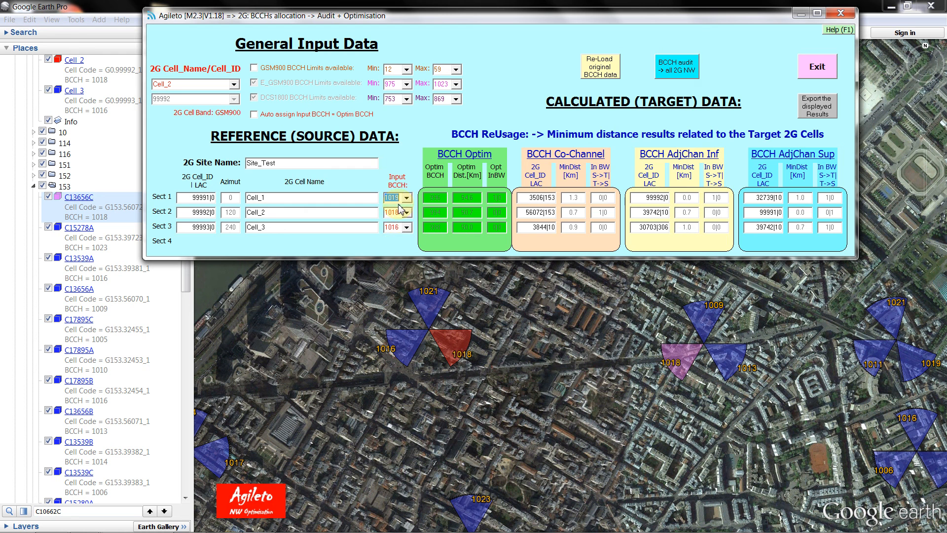
pyautogui.press('Down')
pyautogui.press('Down')
pyautogui.press('Down')
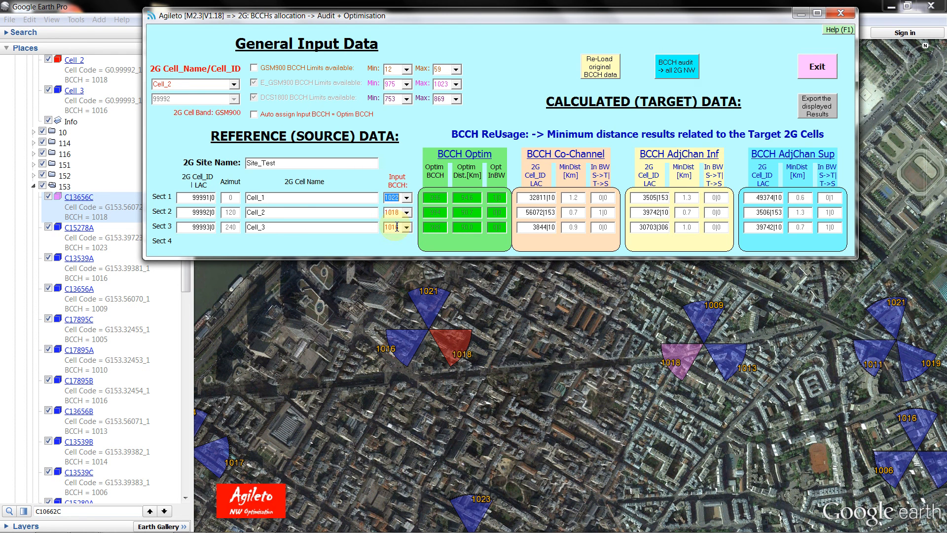
pyautogui.press('Down')
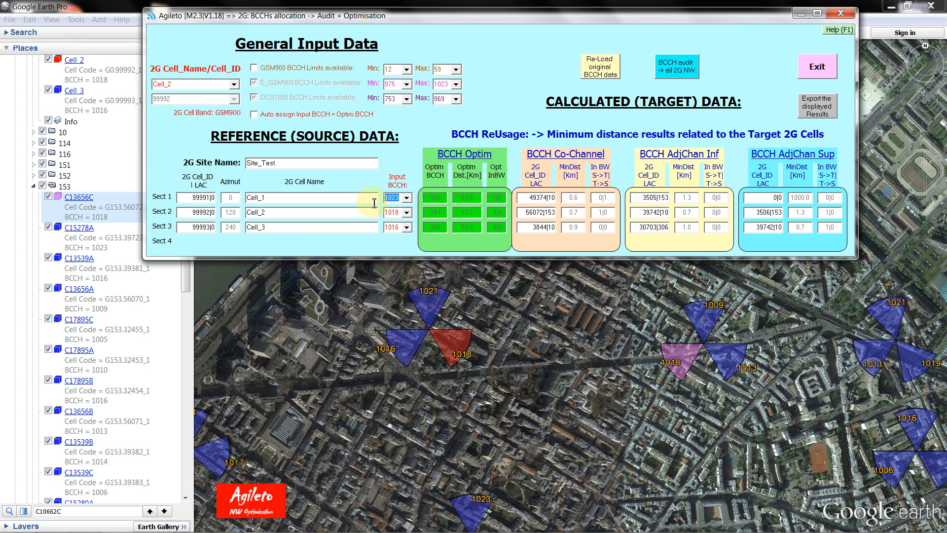
# - Lower Cell_1's input BCCH one channel at a time to 1006, reviewing the reuse distances, and move the window clear of the Places list
pyautogui.press('Up')
pyautogui.press('Up')
pyautogui.press('Up')
pyautogui.press('Up')
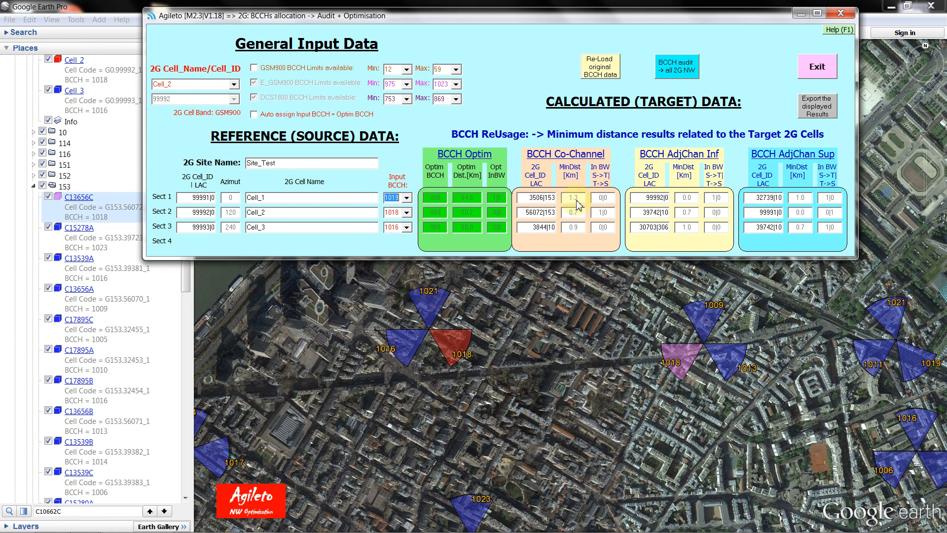
pyautogui.press('Up')
pyautogui.press('Up')
pyautogui.press('Up')
pyautogui.press('Up')
pyautogui.press('Up')
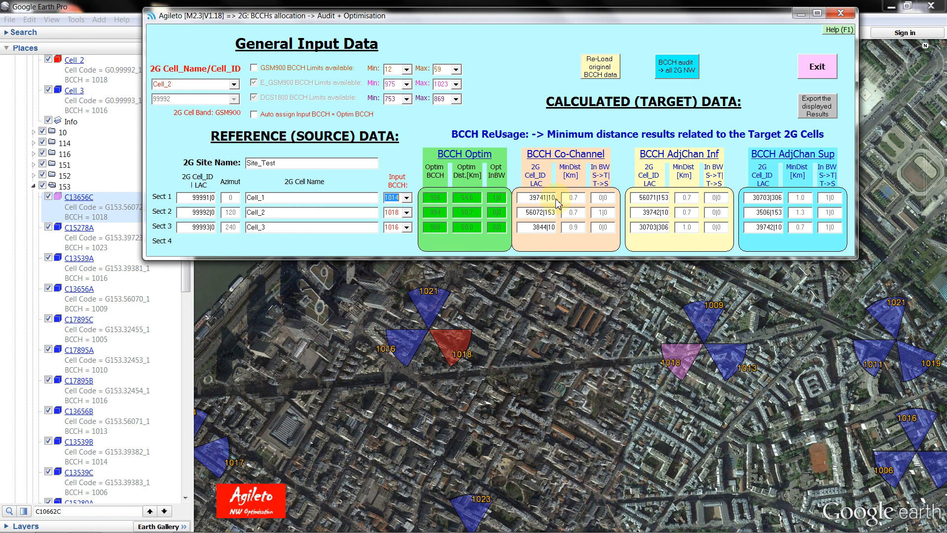
pyautogui.press('Up')
pyautogui.press('Up')
pyautogui.press('Up')
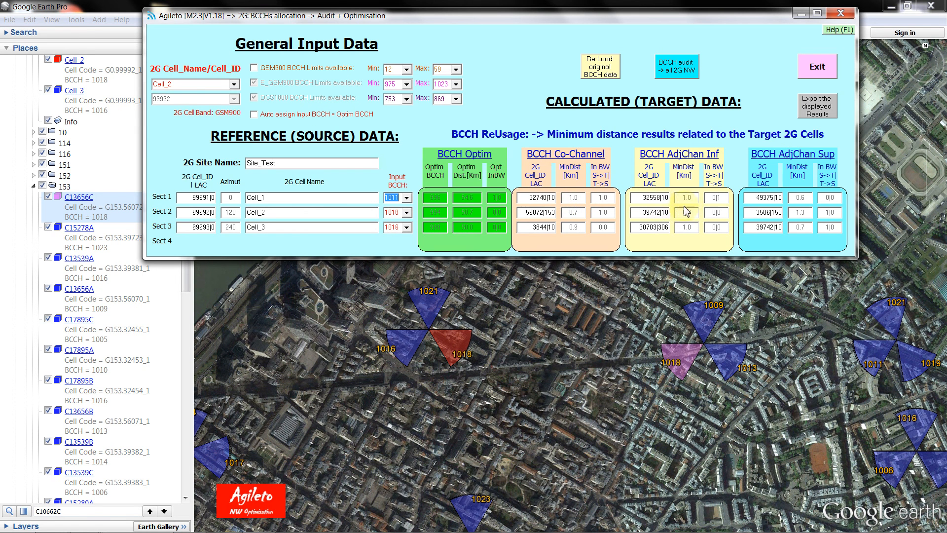
pyautogui.press('Up')
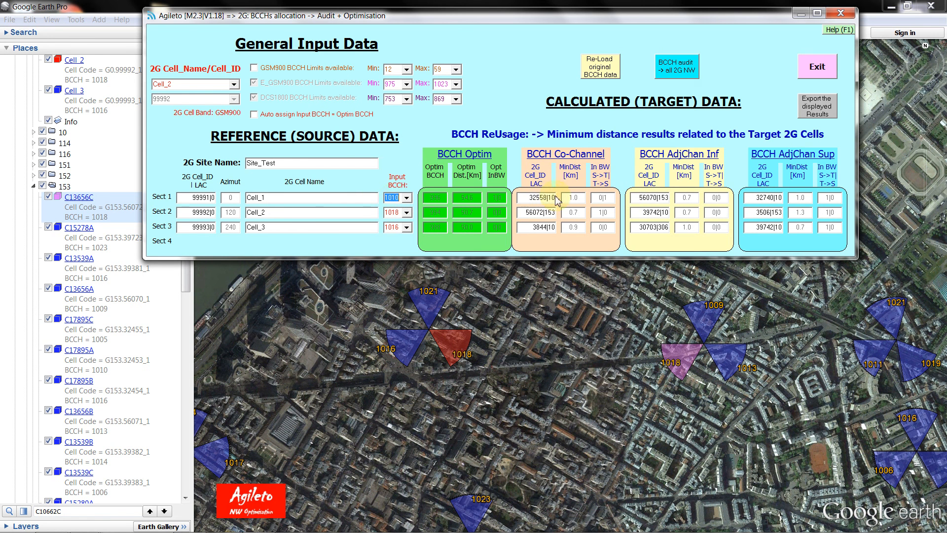
pyautogui.moveTo(544, 201)
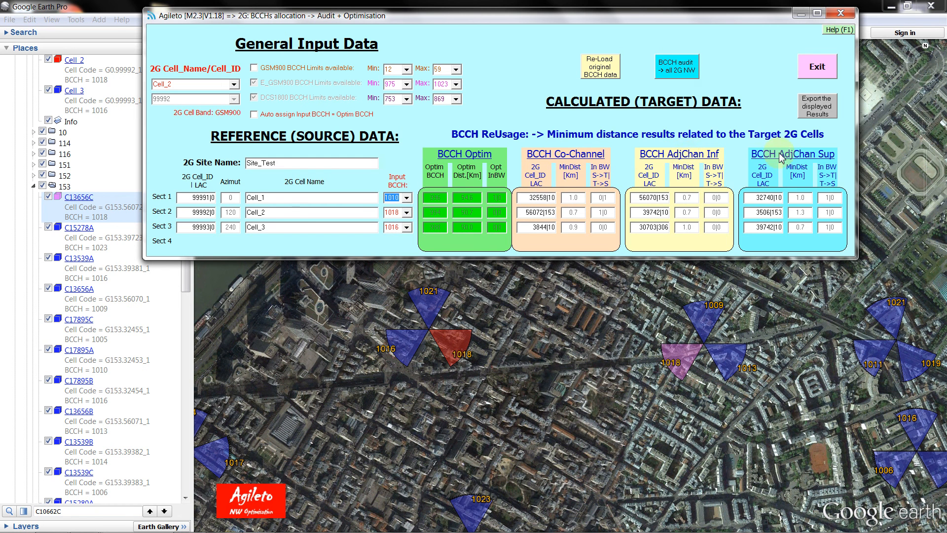
pyautogui.moveTo(780, 159)
pyautogui.press('Up')
pyautogui.press('Up')
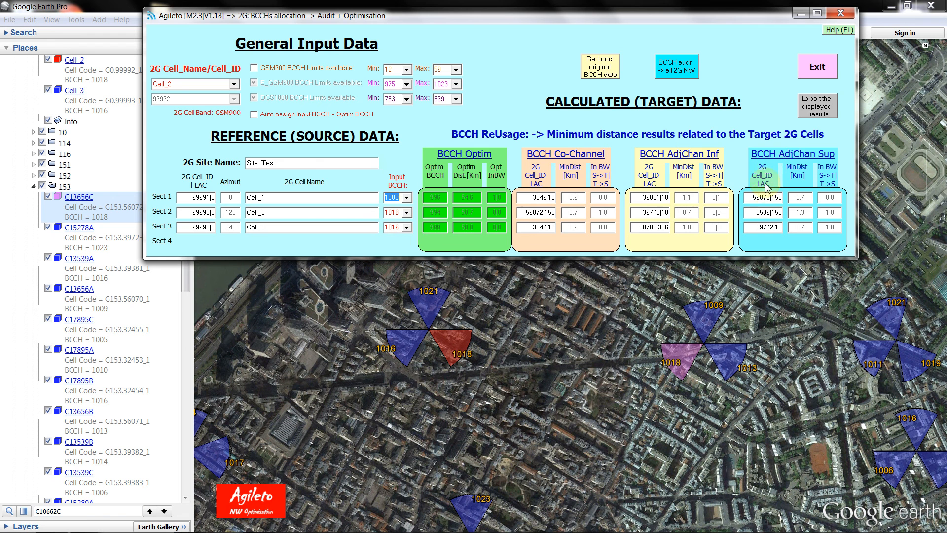
pyautogui.press('Up')
pyautogui.press('Up')
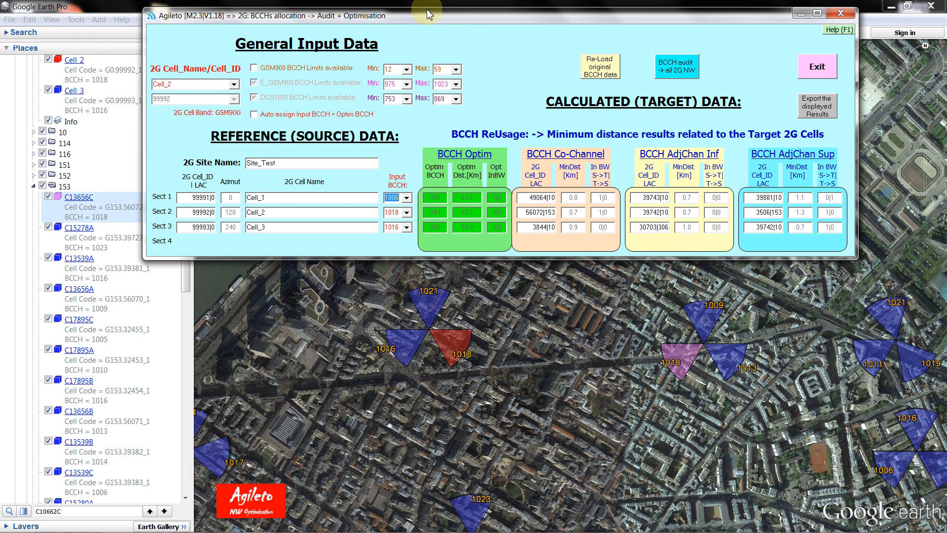
pyautogui.moveTo(434, 21); pyautogui.dragTo(498, 34)
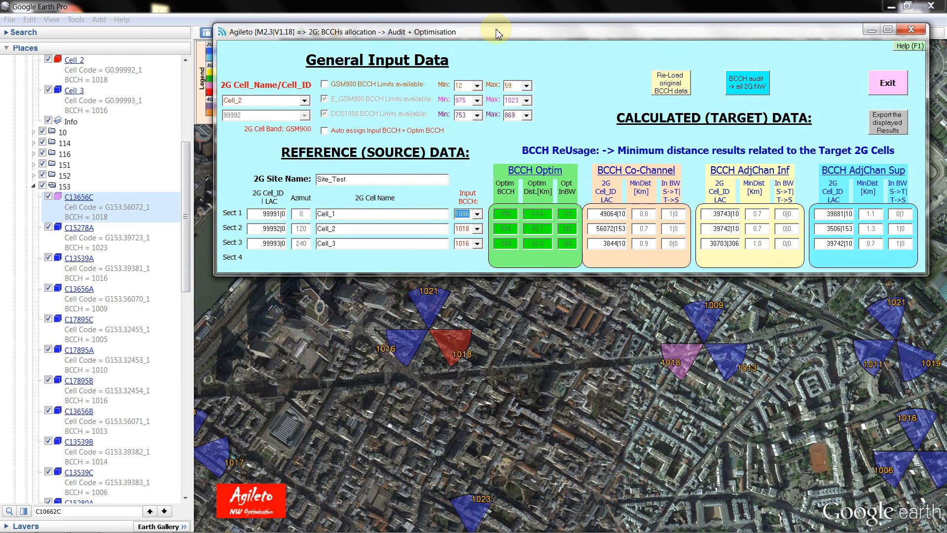